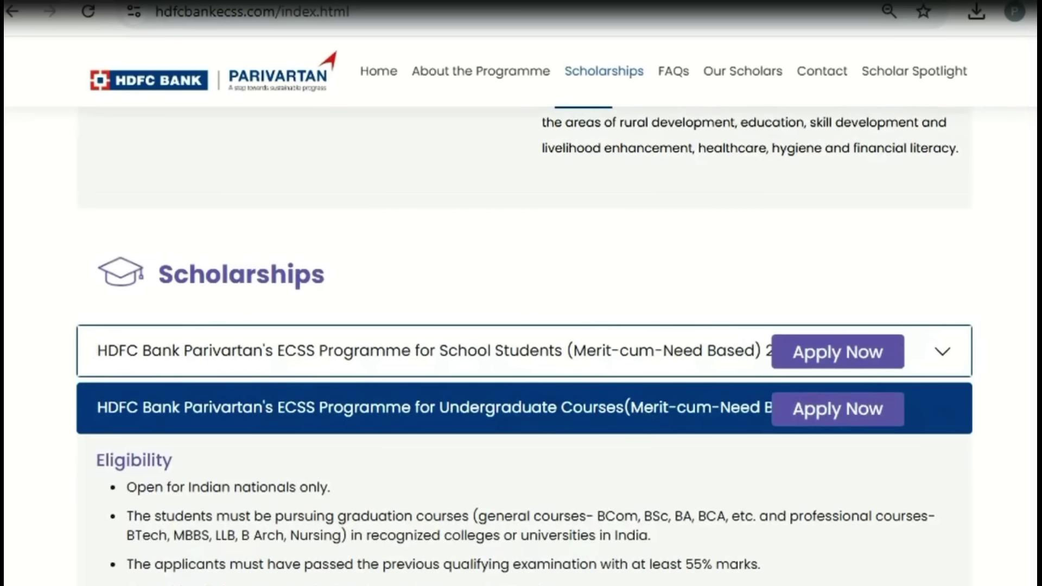
# - Review the School Students and Undergraduate Courses programme titles under Scholarships, underlining their key words in red
pyautogui.moveTo(157, 364); pyautogui.dragTo(256, 368)
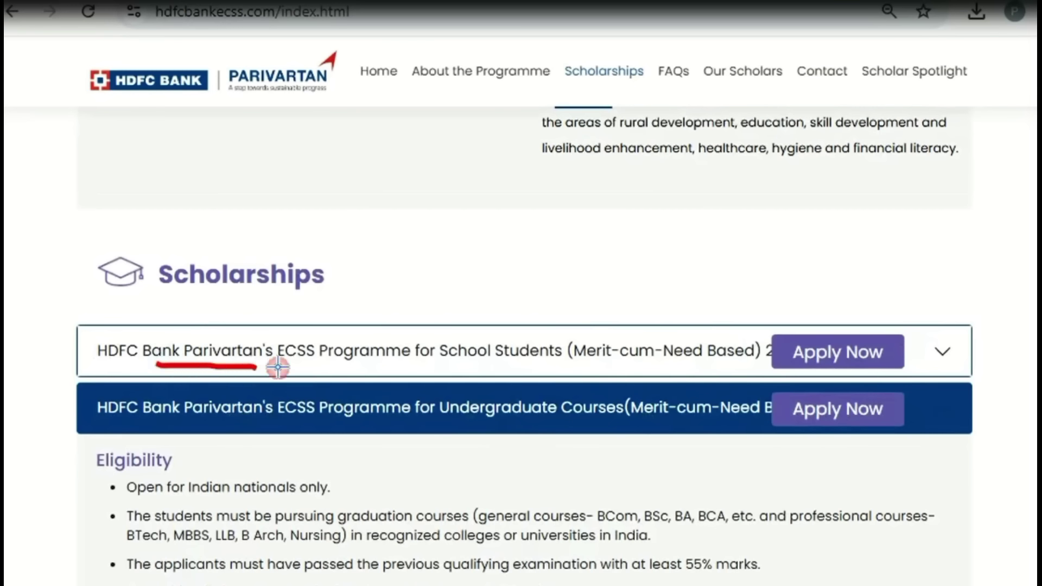
pyautogui.moveTo(348, 371); pyautogui.dragTo(452, 374)
pyautogui.moveTo(606, 376); pyautogui.dragTo(677, 364)
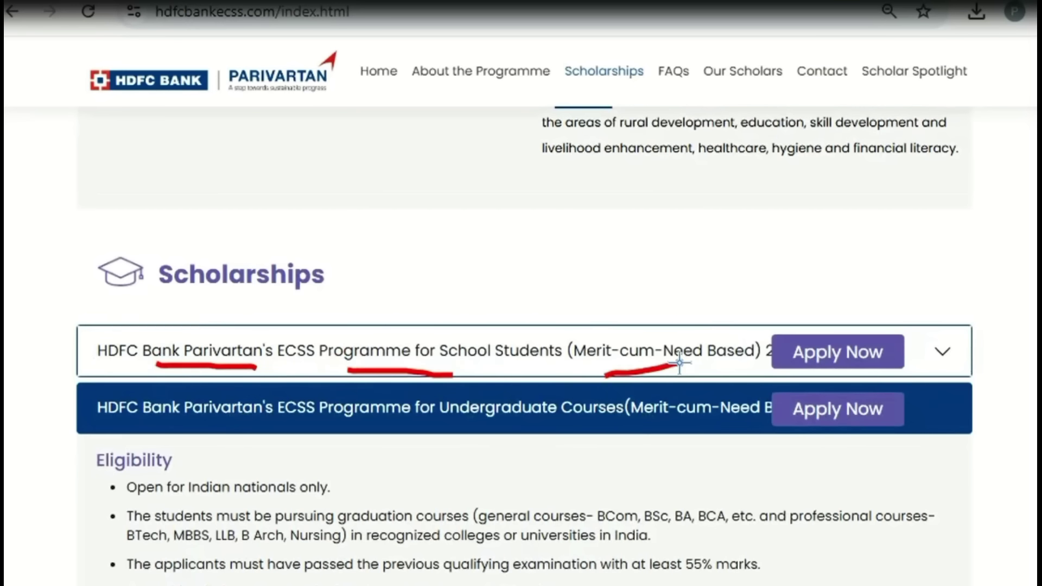
pyautogui.moveTo(102, 431); pyautogui.dragTo(229, 425)
pyautogui.moveTo(299, 429); pyautogui.dragTo(334, 426)
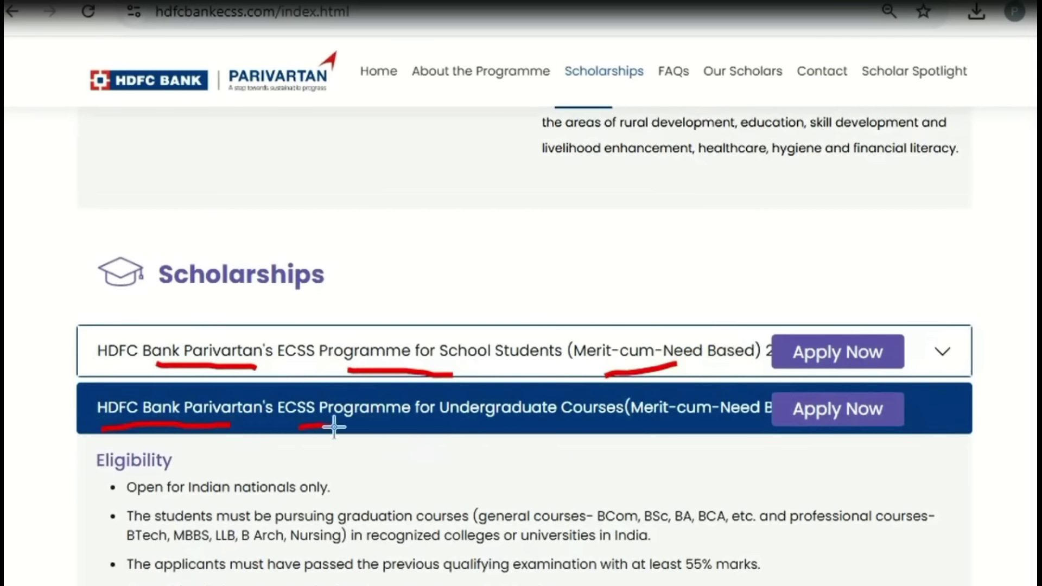
pyautogui.moveTo(543, 429); pyautogui.dragTo(625, 427)
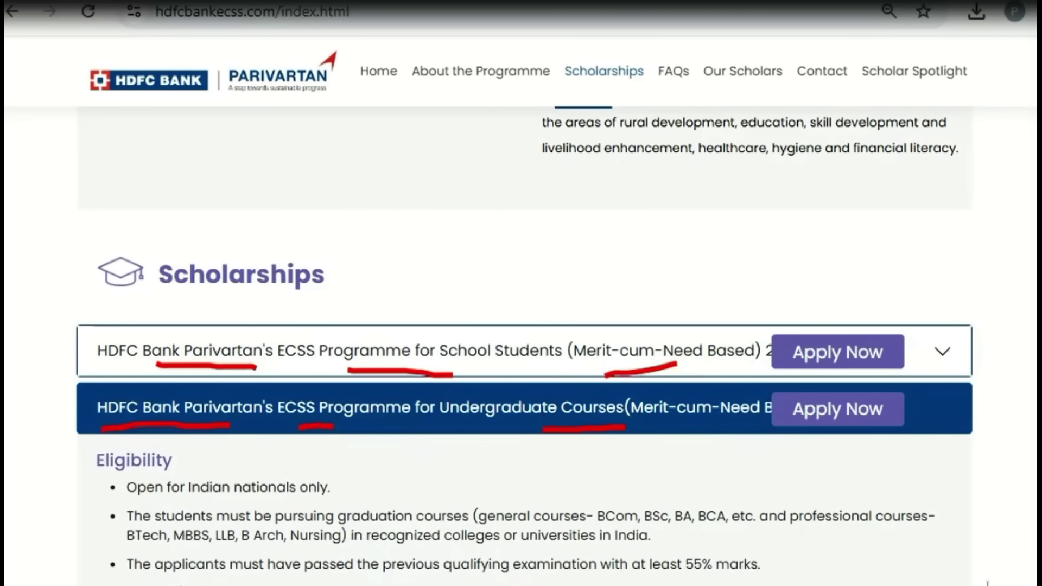
# - Review the undergraduate programme's eligibility rules on nationality, graduation courses and recognized institutions, underlining the key terms in red
pyautogui.scroll(-7, 966, 454)
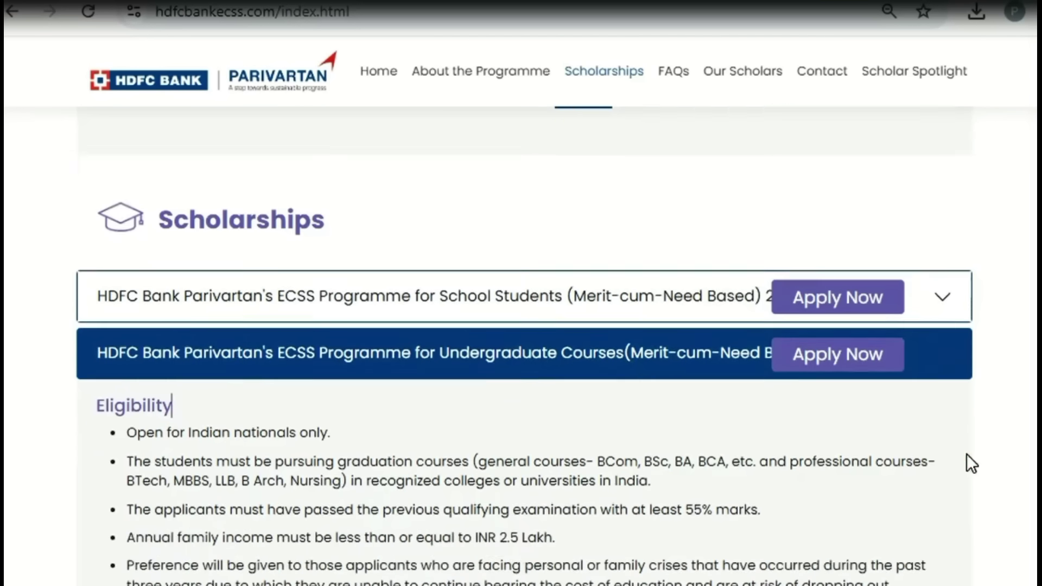
pyautogui.scroll(3, 966, 448)
pyautogui.scroll(-2, 966, 448)
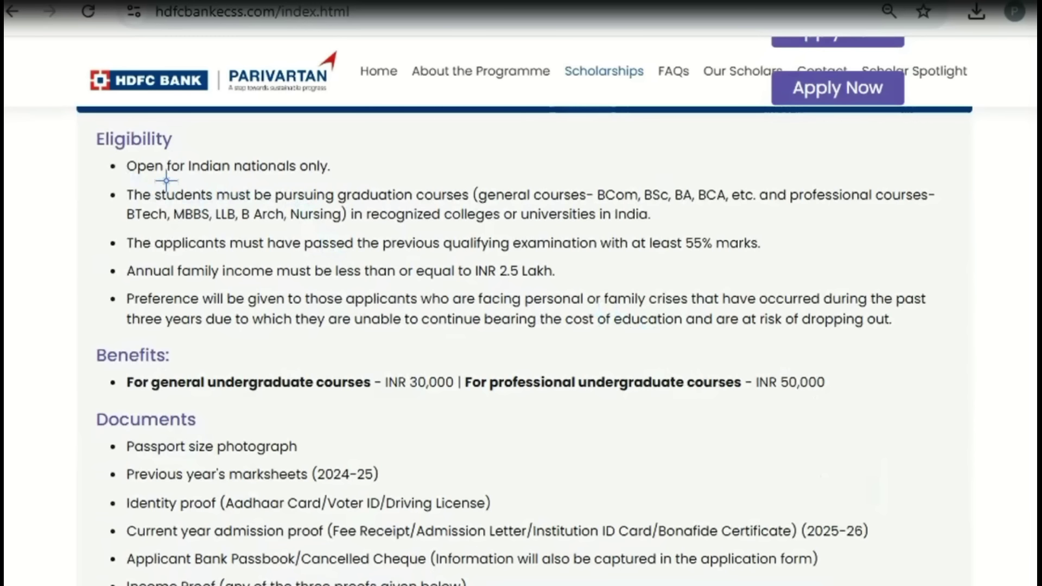
pyautogui.moveTo(166, 181); pyautogui.dragTo(186, 178)
pyautogui.moveTo(249, 179); pyautogui.dragTo(314, 175)
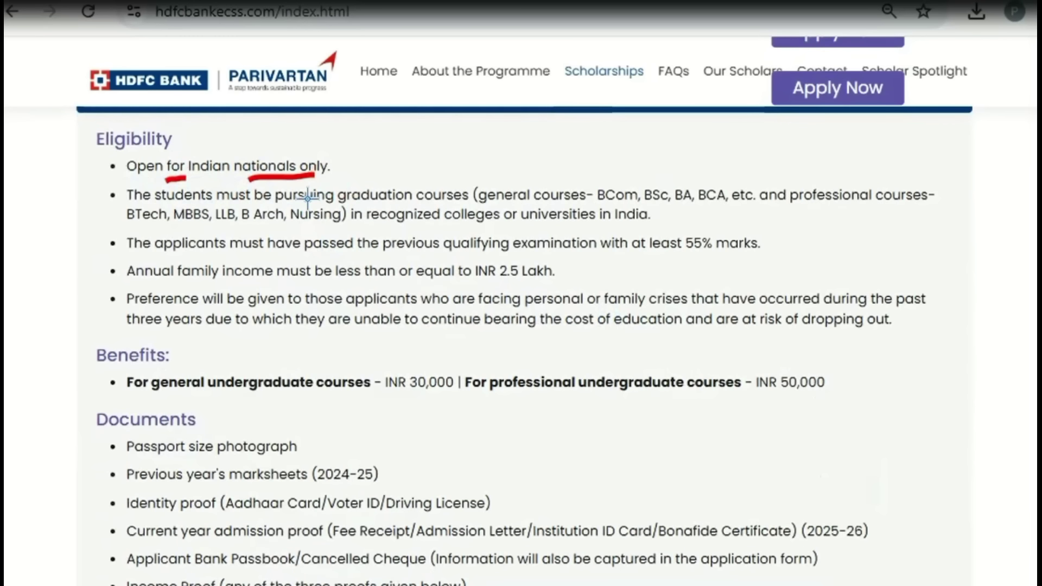
pyautogui.moveTo(213, 204); pyautogui.dragTo(333, 204)
pyautogui.moveTo(396, 205); pyautogui.dragTo(422, 204)
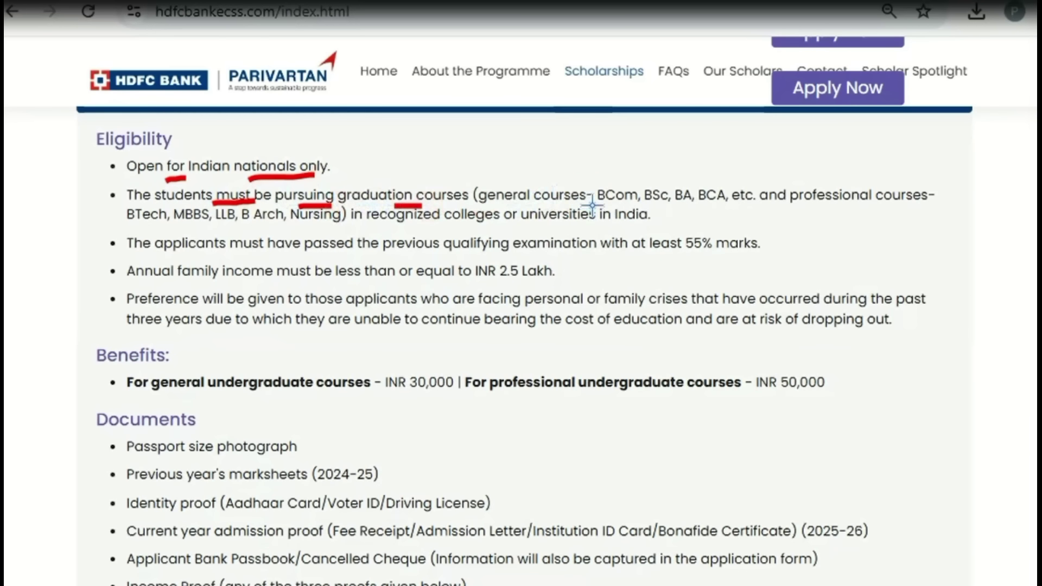
pyautogui.moveTo(593, 206)
pyautogui.mouseDown()
pyautogui.moveTo(851, 202)
pyautogui.moveTo(885, 214)
pyautogui.mouseUp()
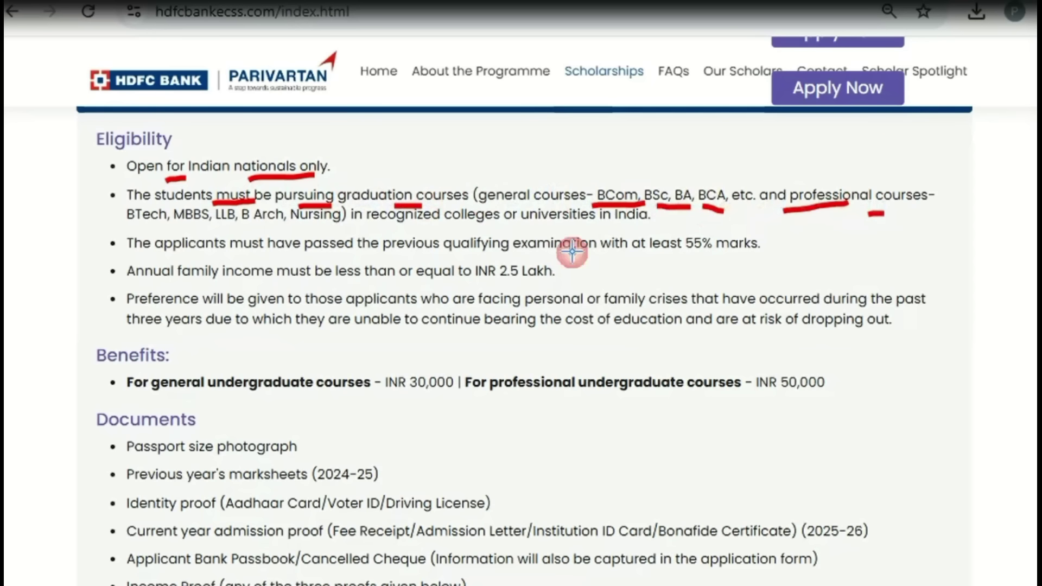
pyautogui.moveTo(131, 228); pyautogui.dragTo(573, 227)
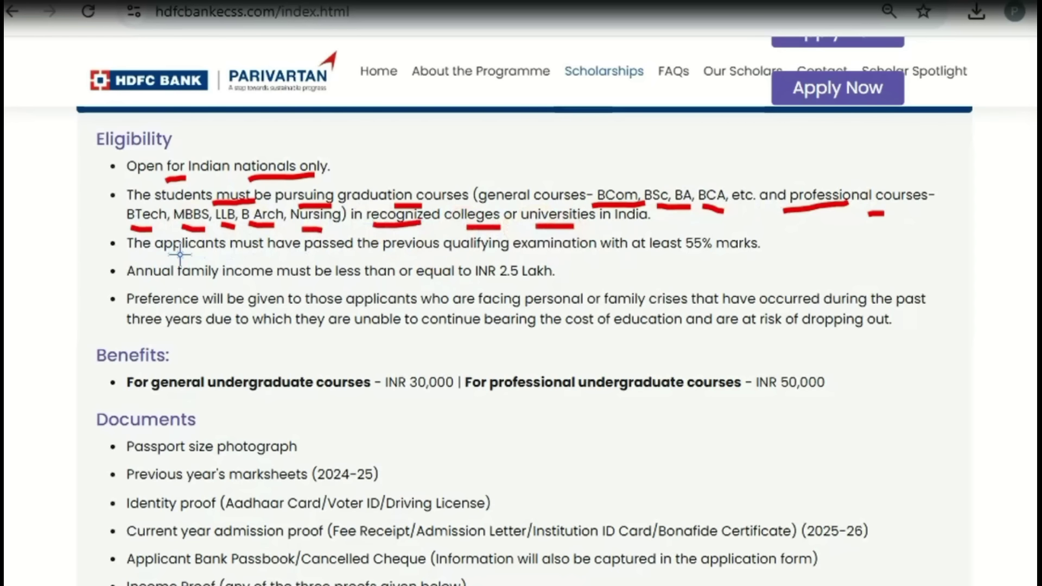
# - Review the eligibility rules on qualifying marks, annual family income and applicant preference, marking the key terms in red
pyautogui.moveTo(180, 254); pyautogui.dragTo(188, 255)
pyautogui.moveTo(658, 256)
pyautogui.mouseDown()
pyautogui.moveTo(726, 258)
pyautogui.moveTo(798, 193)
pyautogui.mouseUp()
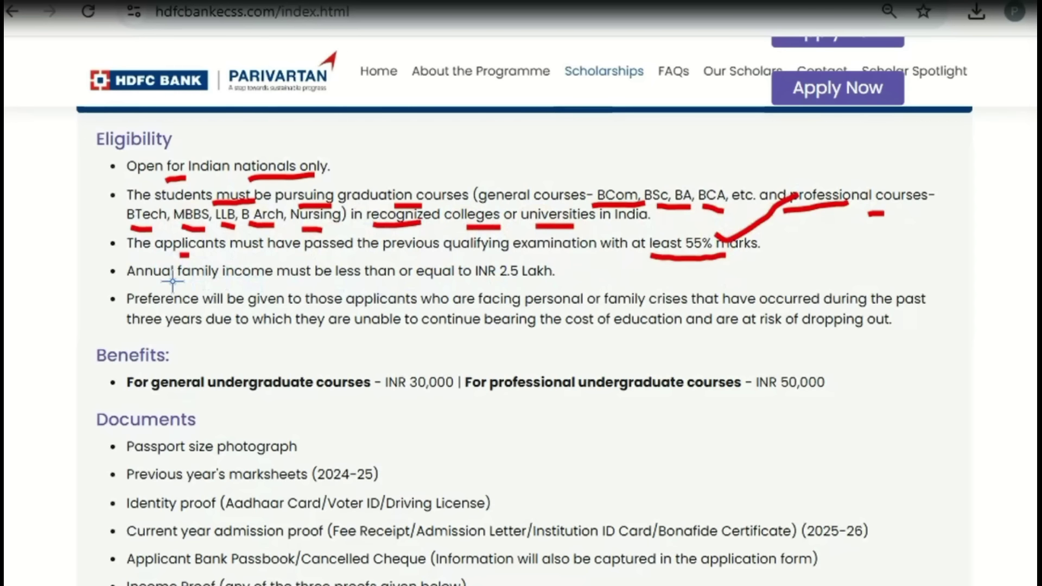
pyautogui.moveTo(142, 283); pyautogui.dragTo(246, 280)
pyautogui.moveTo(324, 286); pyautogui.dragTo(404, 292)
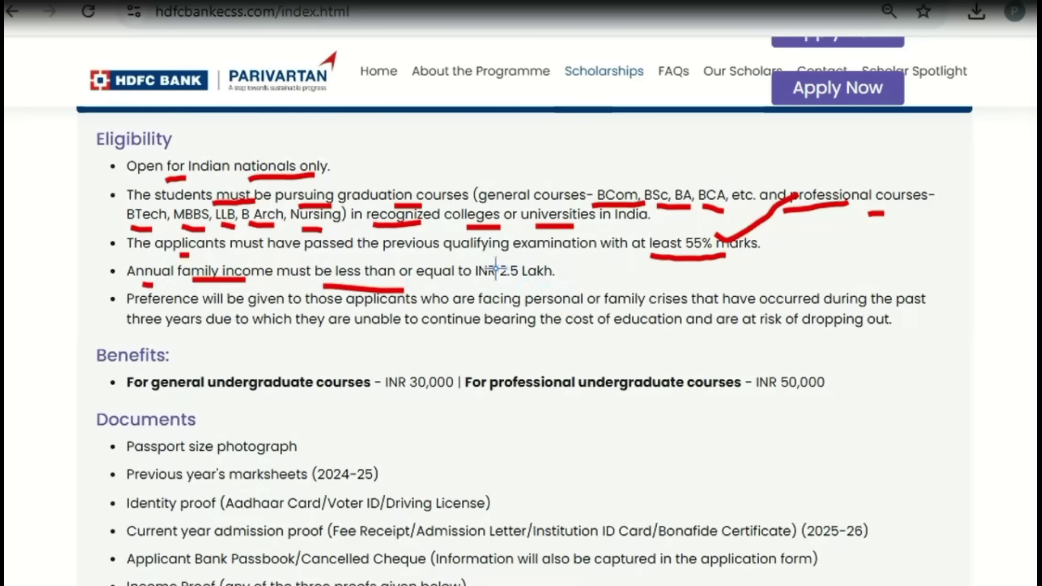
pyautogui.moveTo(520, 260); pyautogui.dragTo(574, 231)
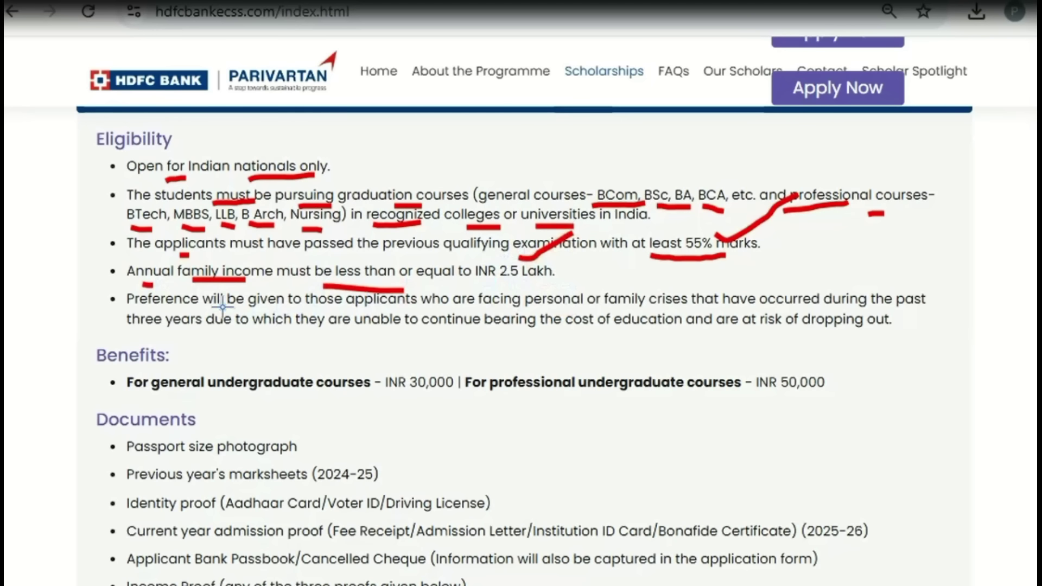
pyautogui.moveTo(154, 310); pyautogui.dragTo(202, 303)
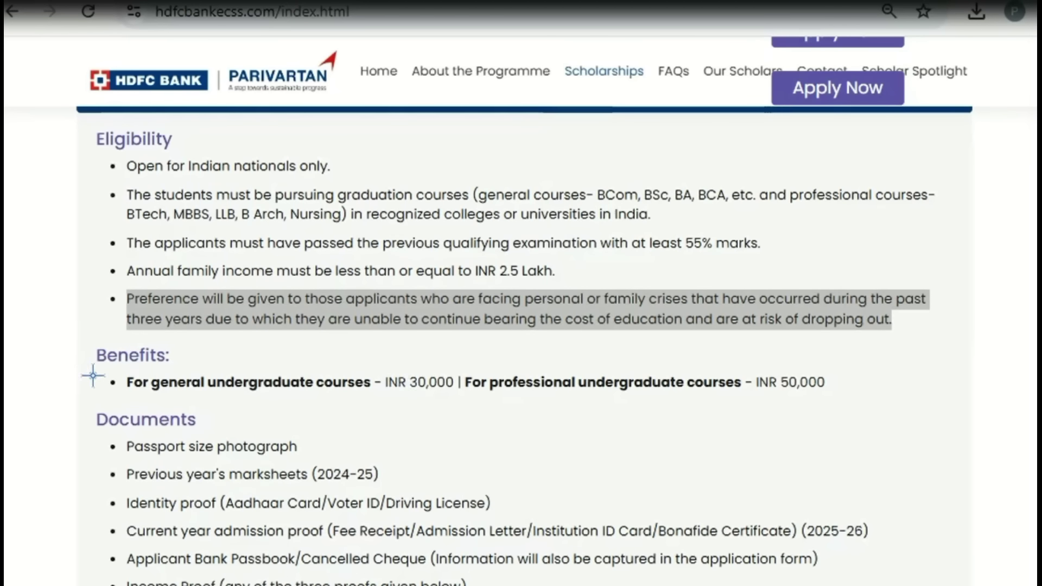
# - Review the benefits for general and professional undergraduate courses, underline the course types, tick the amounts, and clear the marks
pyautogui.moveTo(93, 375)
pyautogui.mouseDown()
pyautogui.moveTo(132, 368)
pyautogui.moveTo(217, 399)
pyautogui.moveTo(394, 405)
pyautogui.mouseUp()
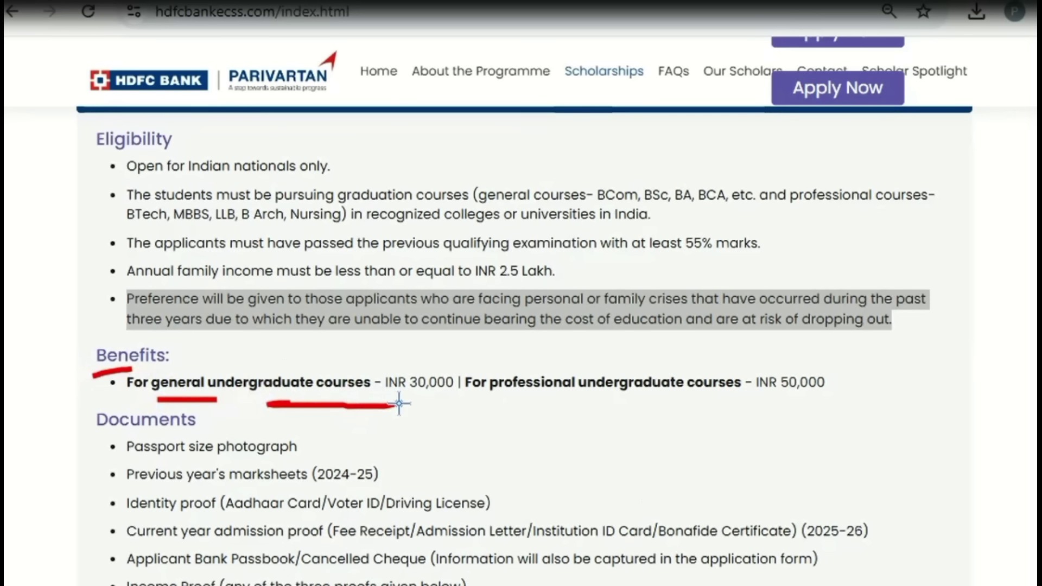
pyautogui.moveTo(434, 364); pyautogui.dragTo(535, 308)
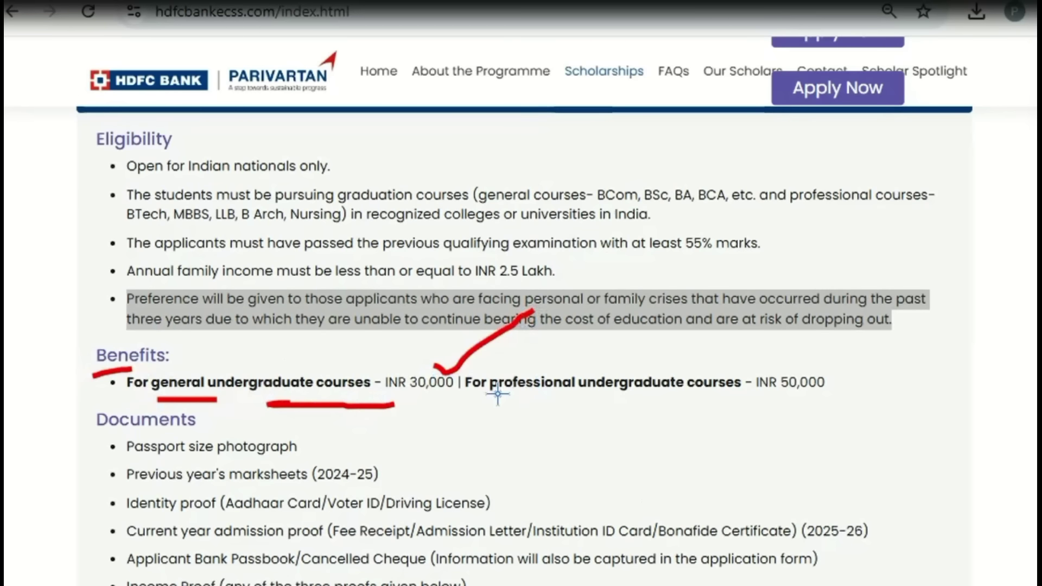
pyautogui.moveTo(497, 392); pyautogui.dragTo(656, 401)
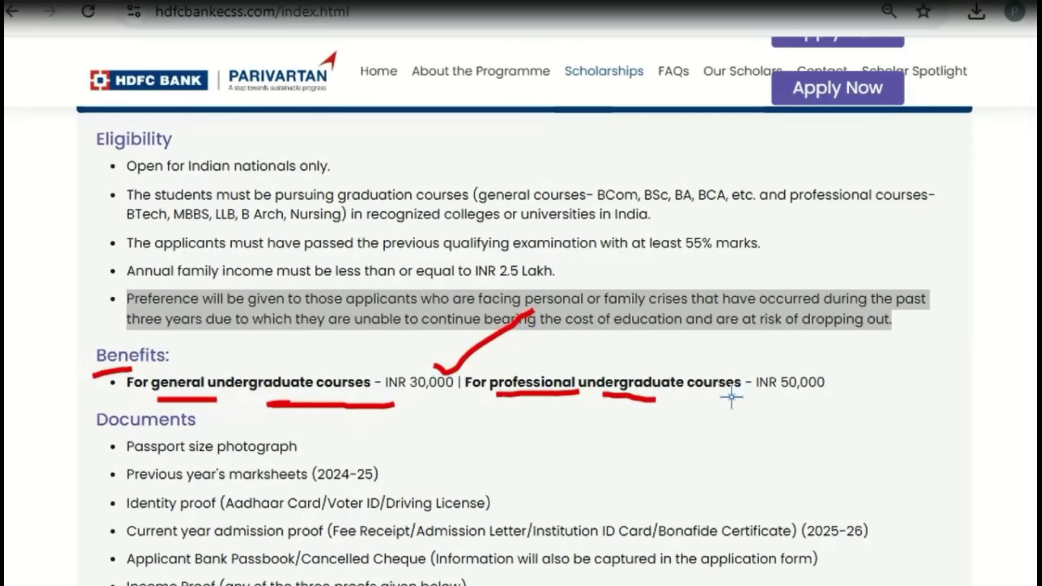
pyautogui.moveTo(731, 398); pyautogui.dragTo(763, 398)
pyautogui.moveTo(825, 369)
pyautogui.mouseDown()
pyautogui.moveTo(860, 375)
pyautogui.moveTo(919, 335)
pyautogui.mouseUp()
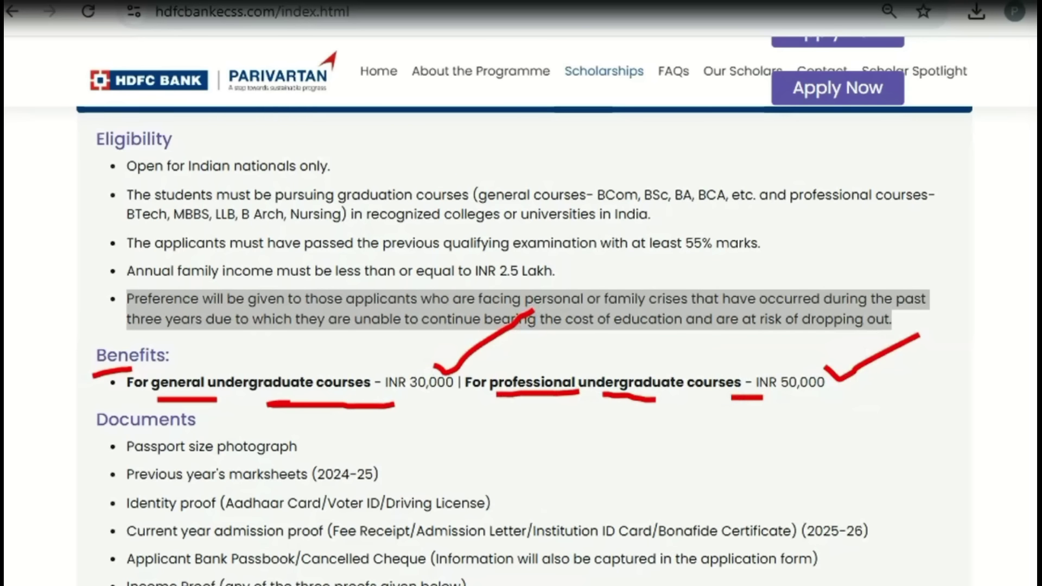
pyautogui.rightClick(877, 521)
pyautogui.click(878, 521)
# - Review the Documents list from passport size photograph through marksheets to identity proof, underlining and ticking each item in red
pyautogui.scroll(-2, 880, 510)
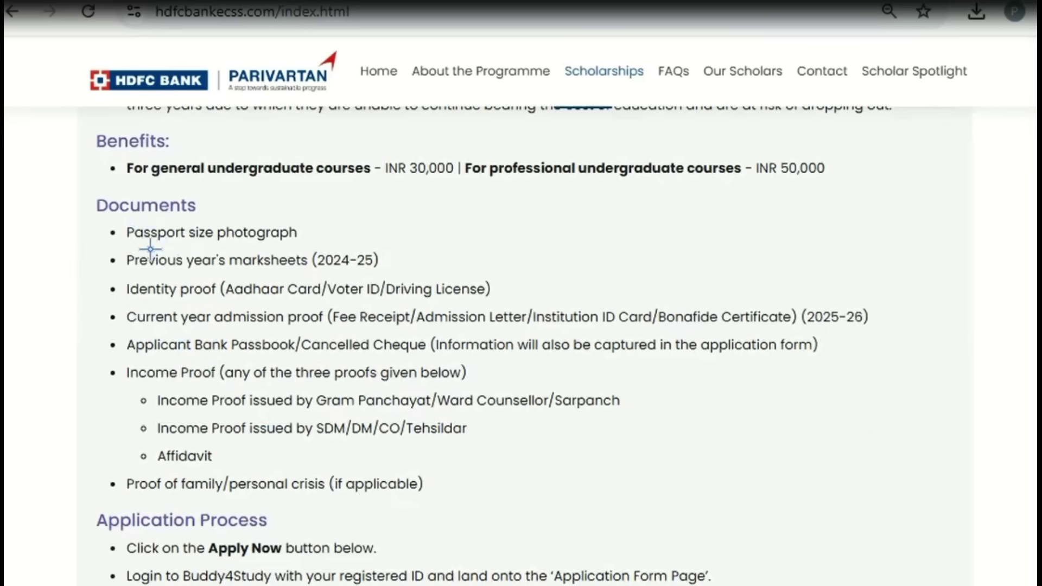
pyautogui.moveTo(103, 218); pyautogui.dragTo(201, 210)
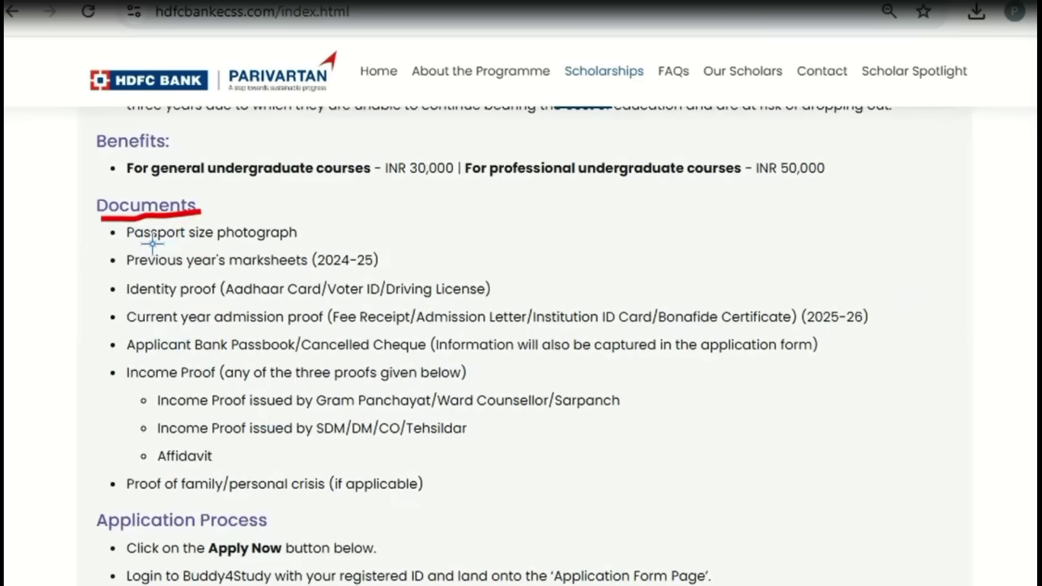
pyautogui.moveTo(153, 244); pyautogui.dragTo(221, 247)
pyautogui.moveTo(311, 233); pyautogui.dragTo(382, 212)
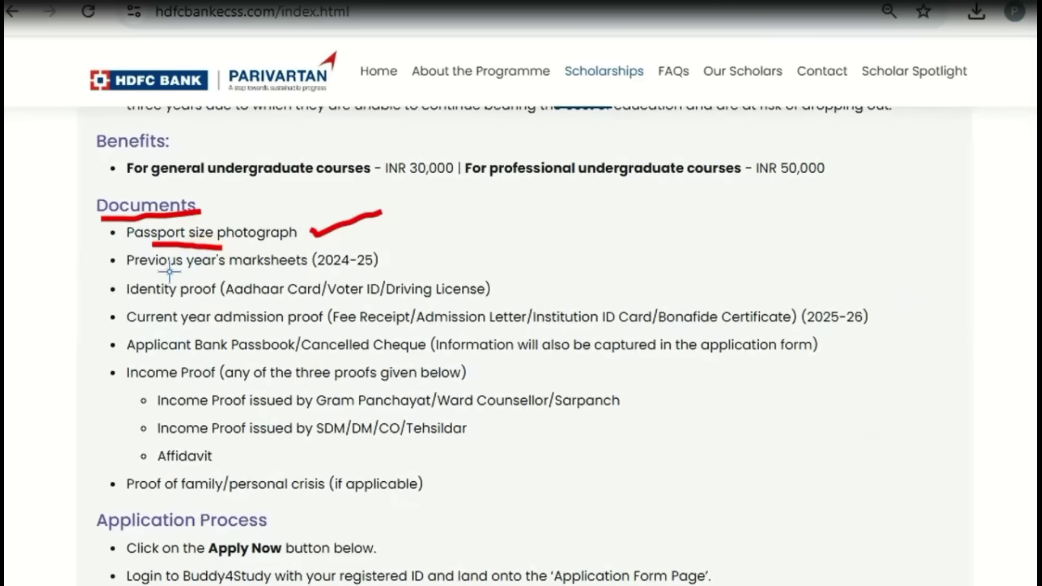
pyautogui.moveTo(155, 276)
pyautogui.mouseDown()
pyautogui.moveTo(216, 263)
pyautogui.moveTo(349, 278)
pyautogui.moveTo(442, 235)
pyautogui.mouseUp()
pyautogui.moveTo(139, 305); pyautogui.dragTo(175, 298)
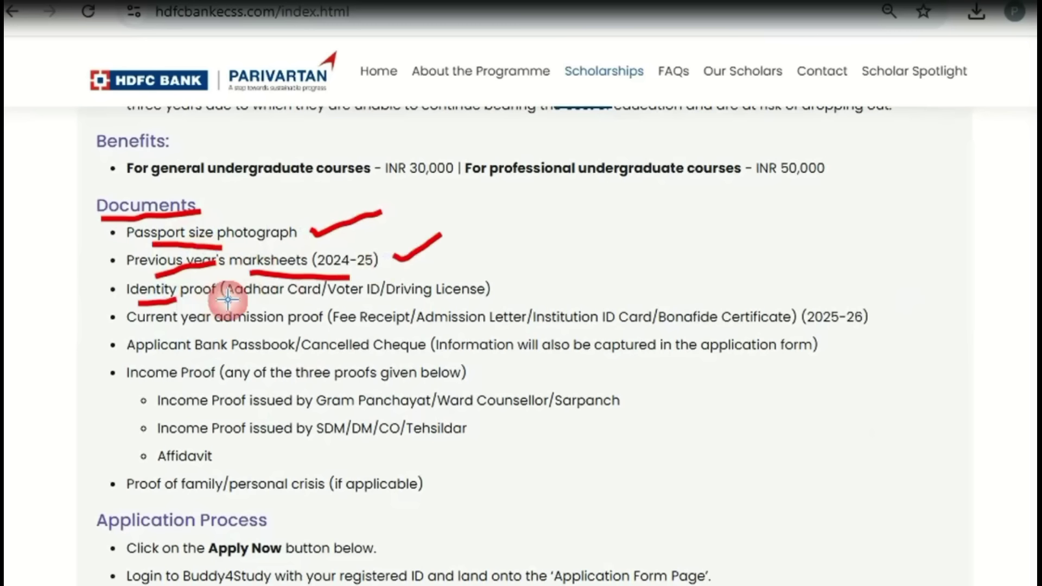
pyautogui.moveTo(248, 302)
pyautogui.mouseDown()
pyautogui.moveTo(483, 295)
pyautogui.moveTo(557, 245)
pyautogui.mouseUp()
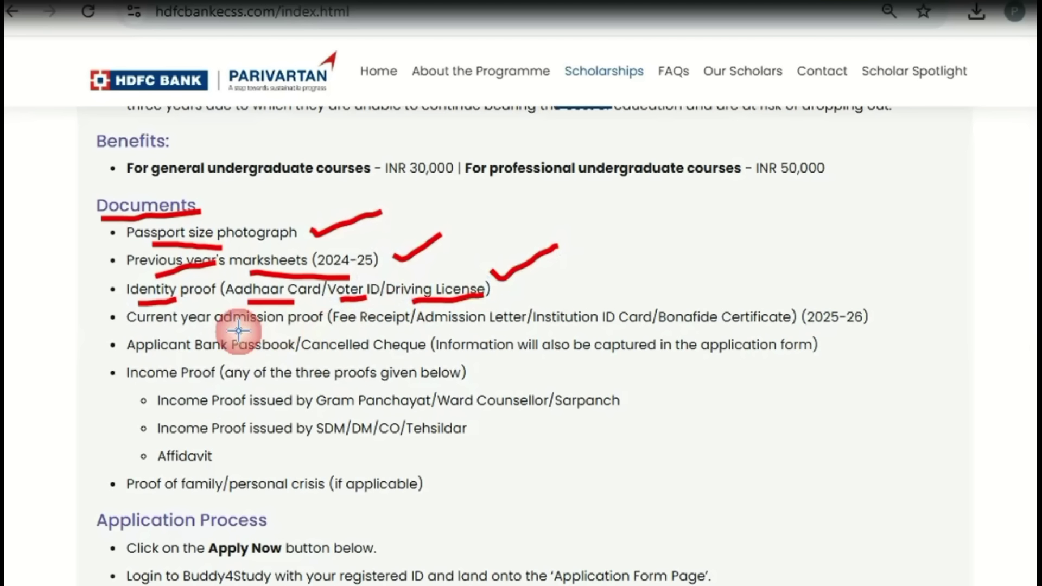
# - Review the current year admission proof and applicant bank document requirements, underlining the accepted documents in red
pyautogui.moveTo(160, 333); pyautogui.dragTo(491, 331)
pyautogui.moveTo(575, 325); pyautogui.dragTo(613, 326)
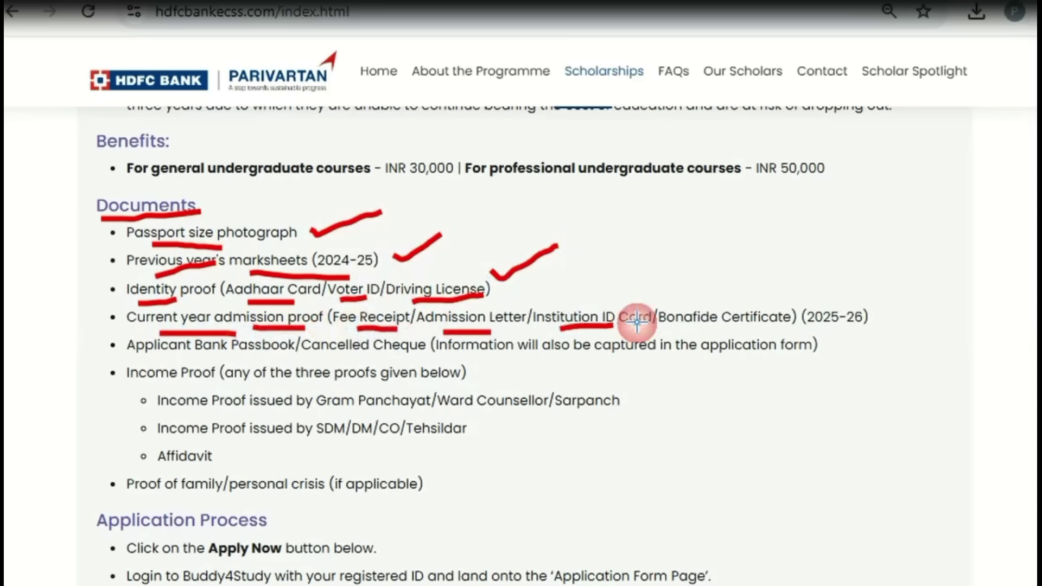
pyautogui.moveTo(688, 328); pyautogui.dragTo(722, 326)
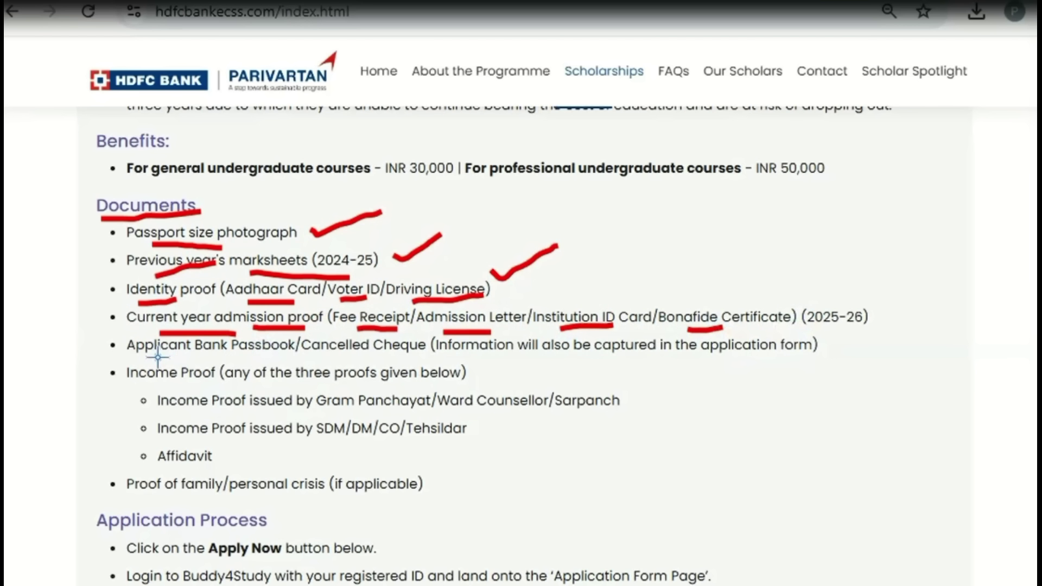
pyautogui.moveTo(150, 356); pyautogui.dragTo(229, 364)
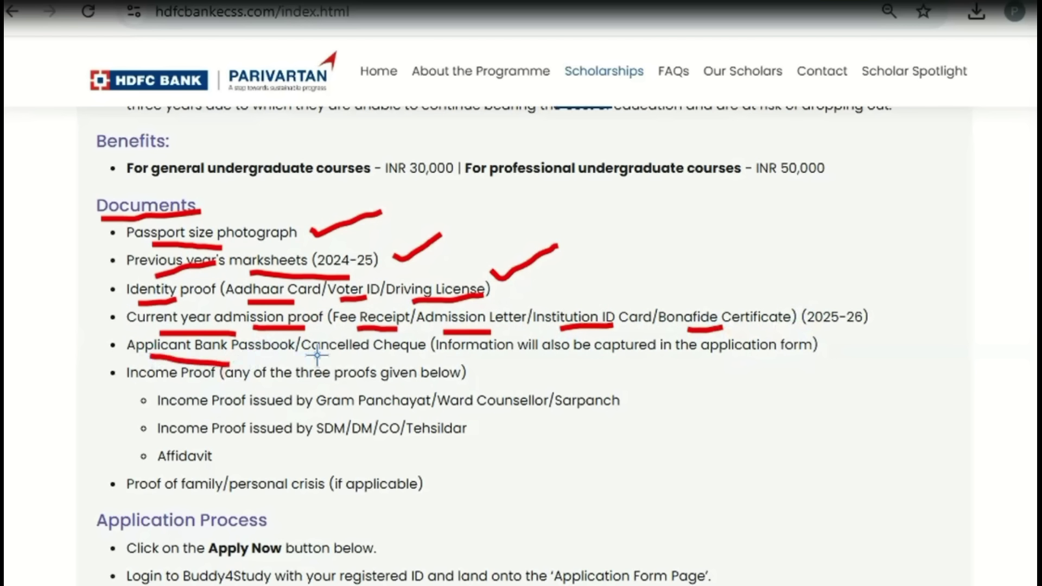
pyautogui.moveTo(318, 356); pyautogui.dragTo(394, 360)
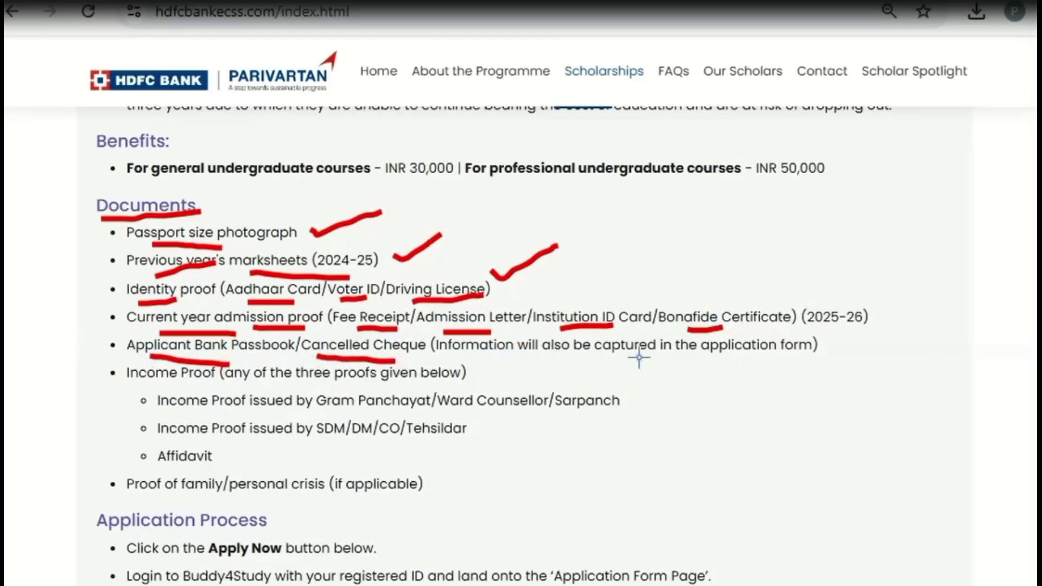
pyautogui.moveTo(554, 364); pyautogui.dragTo(673, 353)
pyautogui.moveTo(196, 331); pyautogui.dragTo(312, 298)
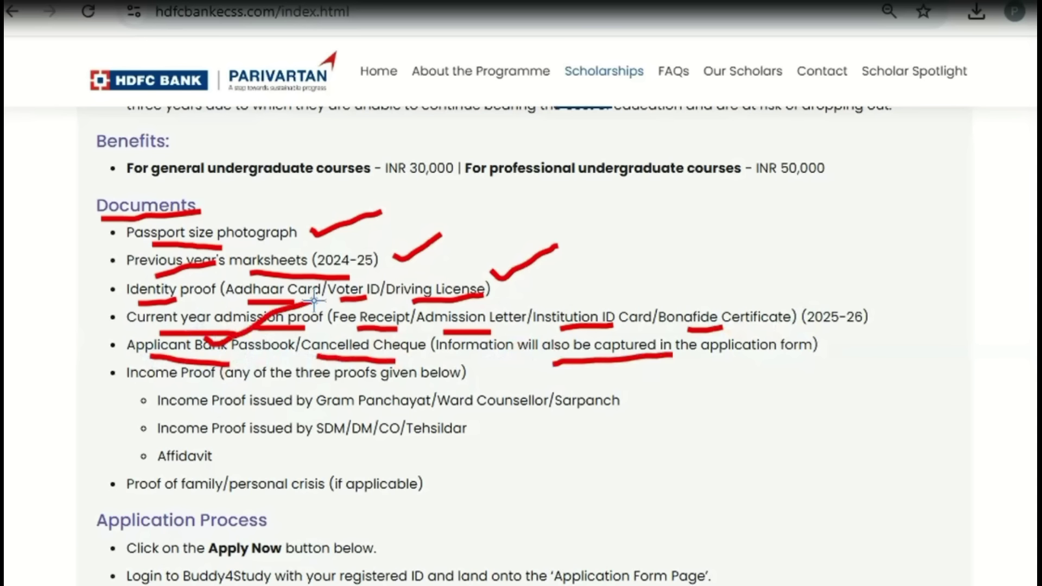
# - Review the accepted income proofs and the family/personal crisis proof, mark the key terms in red, and clear the marks
pyautogui.moveTo(145, 386); pyautogui.dragTo(165, 382)
pyautogui.moveTo(334, 388); pyautogui.dragTo(389, 384)
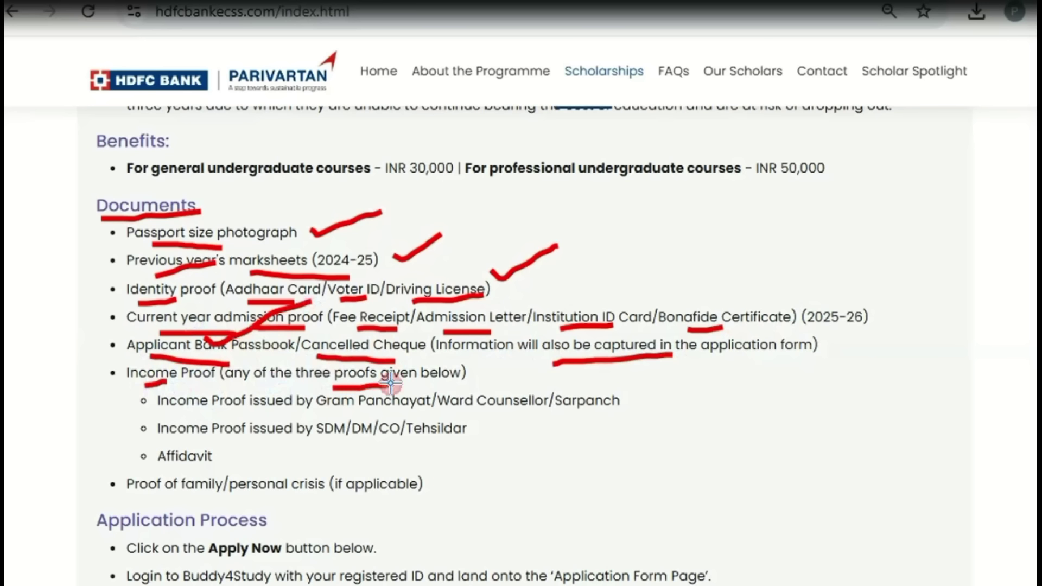
pyautogui.moveTo(193, 415); pyautogui.dragTo(350, 412)
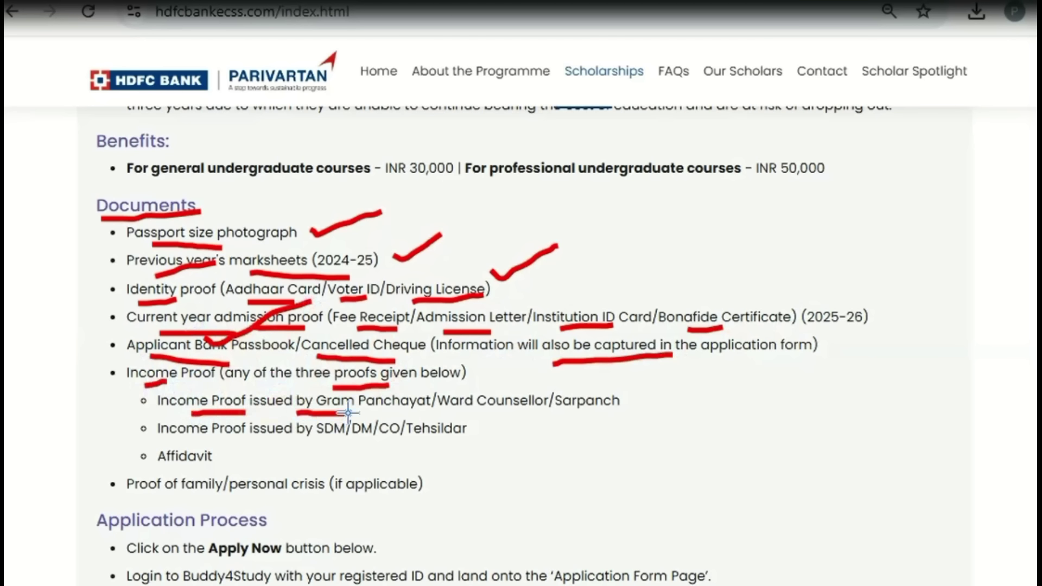
pyautogui.moveTo(424, 413)
pyautogui.mouseDown()
pyautogui.moveTo(606, 412)
pyautogui.moveTo(711, 374)
pyautogui.mouseUp()
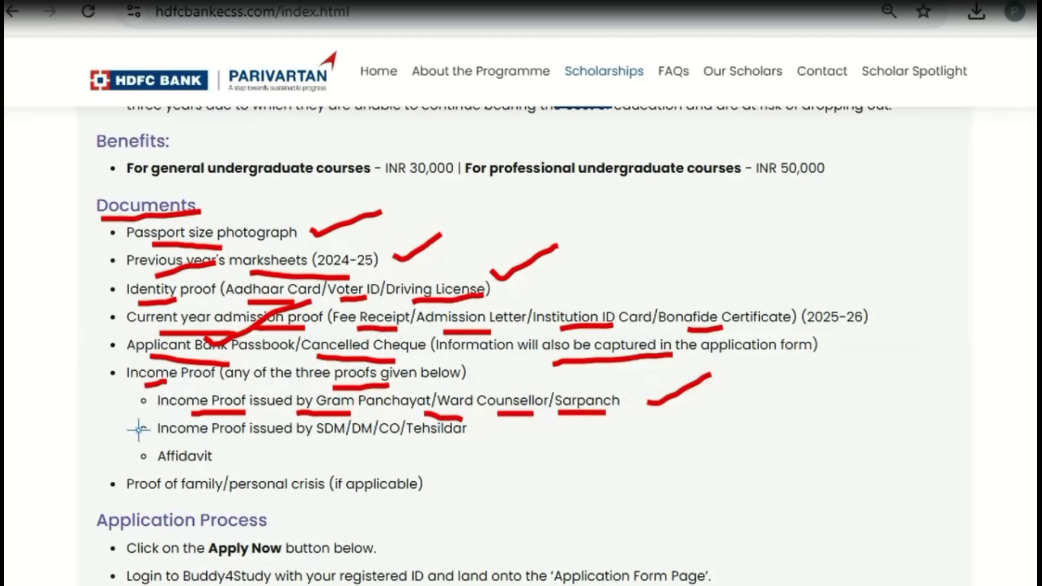
pyautogui.moveTo(201, 444)
pyautogui.mouseDown()
pyautogui.moveTo(462, 450)
pyautogui.moveTo(564, 394)
pyautogui.mouseUp()
pyautogui.moveTo(166, 469); pyautogui.dragTo(314, 434)
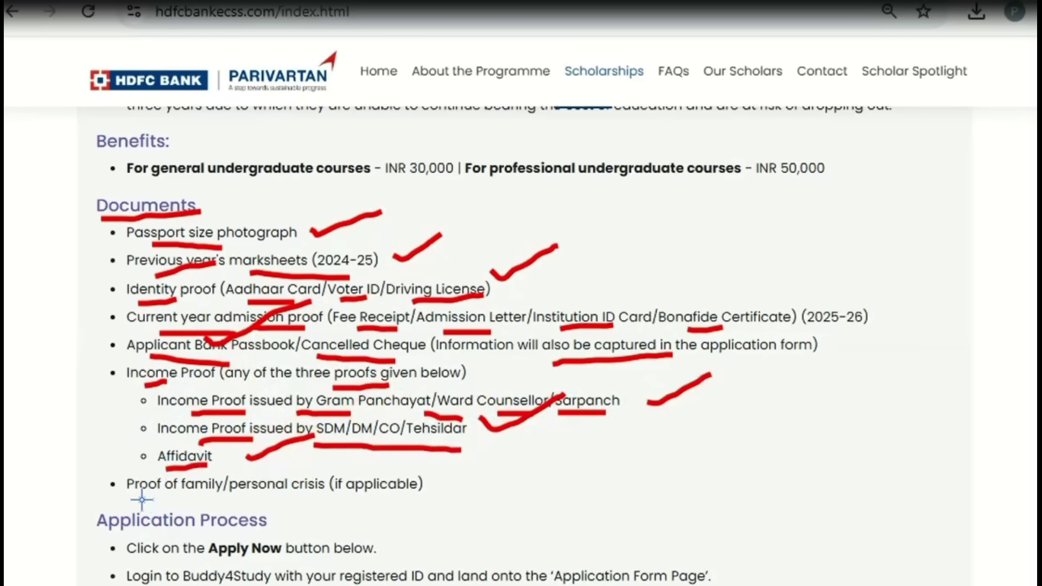
pyautogui.moveTo(128, 504); pyautogui.dragTo(280, 498)
pyautogui.moveTo(348, 496); pyautogui.dragTo(408, 497)
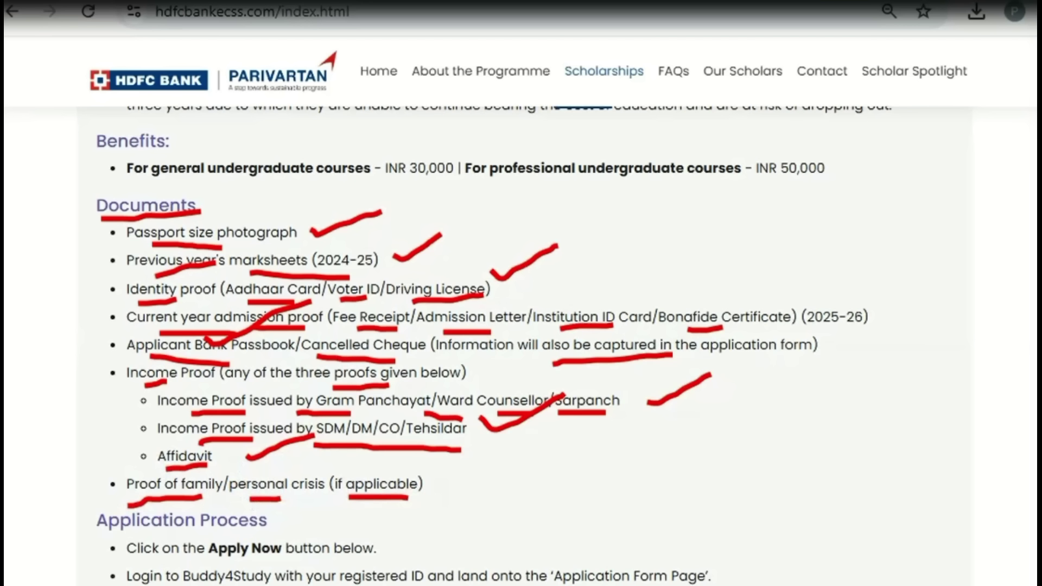
pyautogui.press('Escape')
# - Review the undergraduate scholarship's Application Process and Deadline sections, and mark the green Apply Now option with a red circle and arrow
pyautogui.scroll(-6, 539, 505)
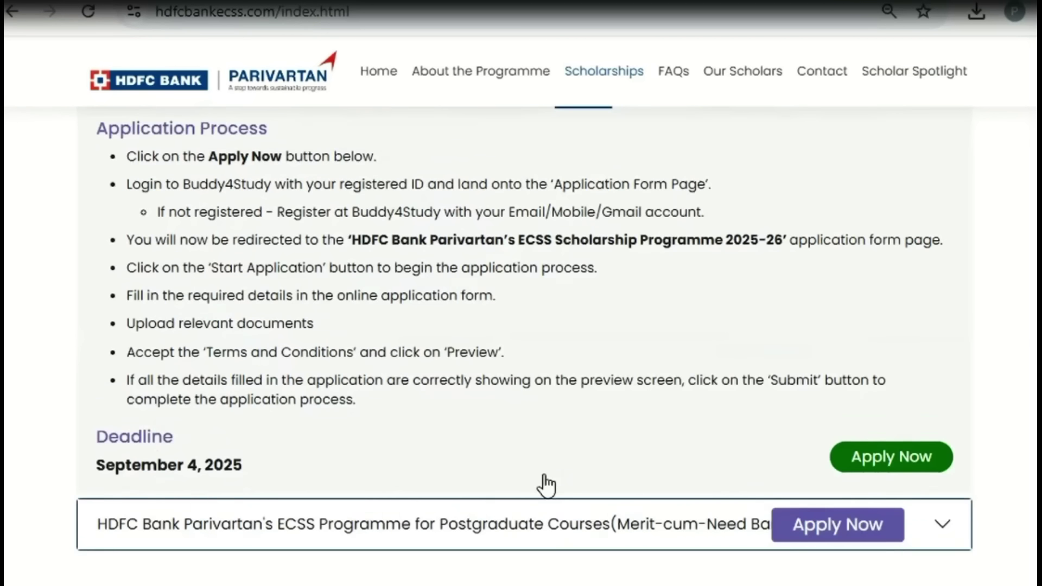
pyautogui.scroll(1, 537, 462)
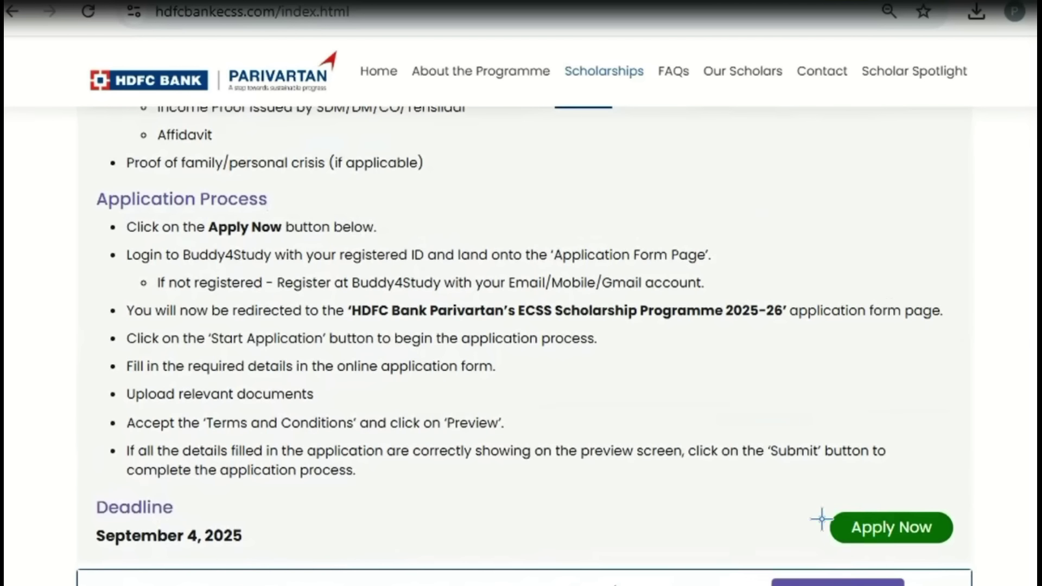
pyautogui.moveTo(809, 519)
pyautogui.mouseDown()
pyautogui.moveTo(865, 489)
pyautogui.moveTo(966, 539)
pyautogui.moveTo(813, 522)
pyautogui.mouseUp()
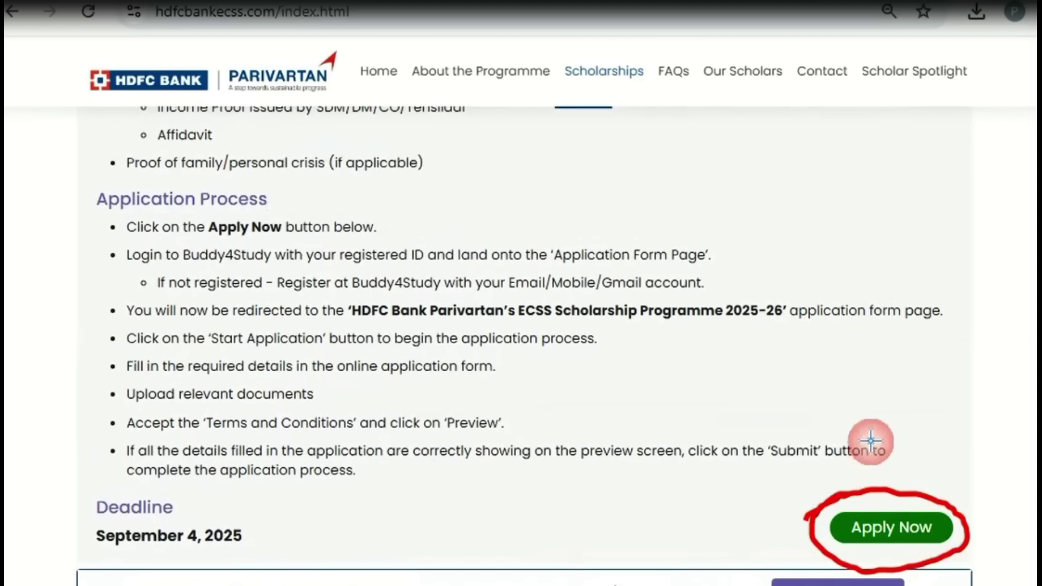
pyautogui.moveTo(868, 439); pyautogui.dragTo(881, 488)
pyautogui.moveTo(880, 488); pyautogui.dragTo(911, 448)
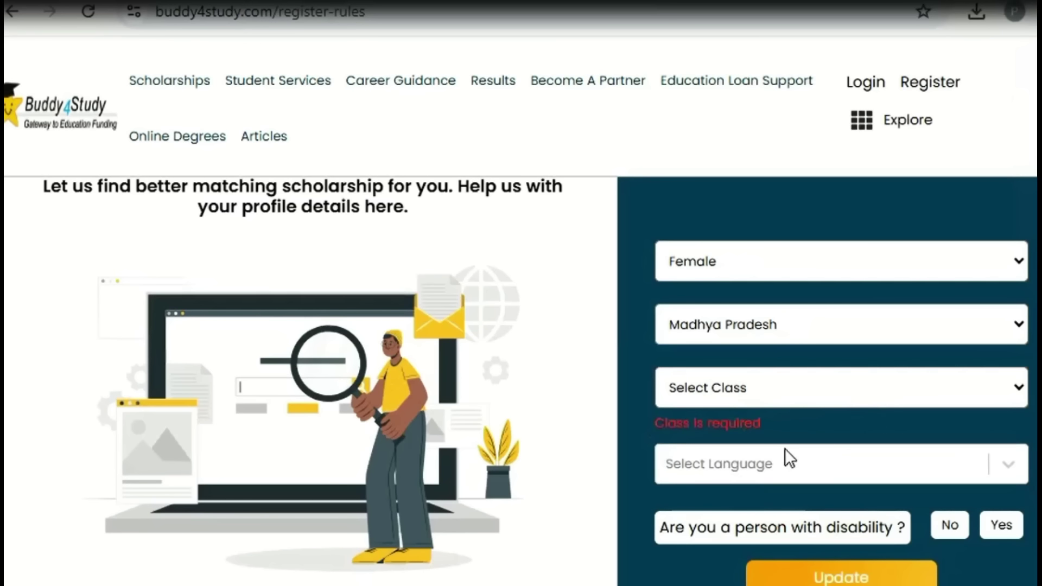
# - Set the class to Graduation and add Hindi and English as languages in the Buddy4Study profile details
pyautogui.click(743, 386)
pyautogui.scroll(-3, 753, 252)
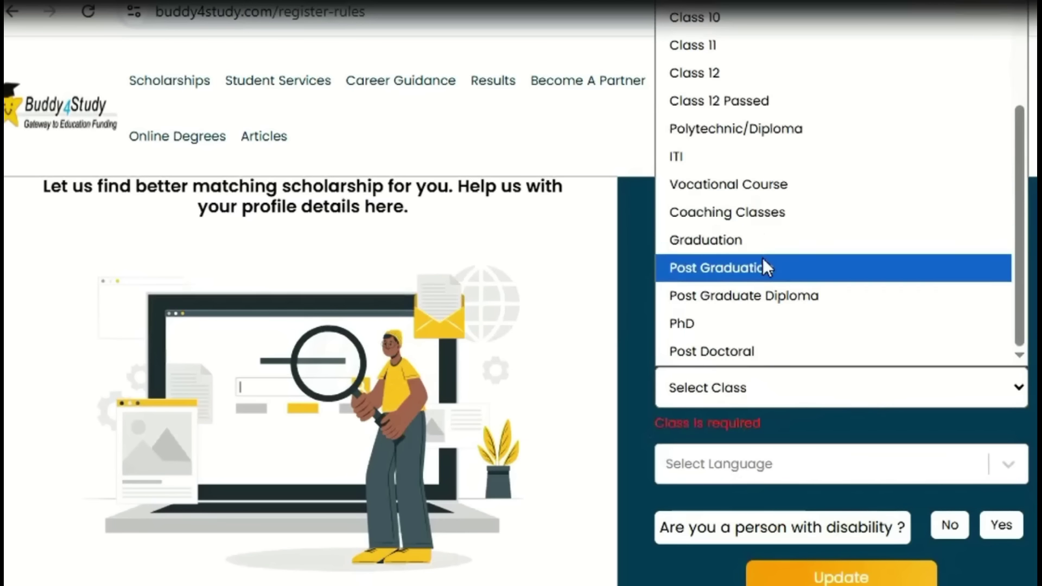
pyautogui.click(728, 239)
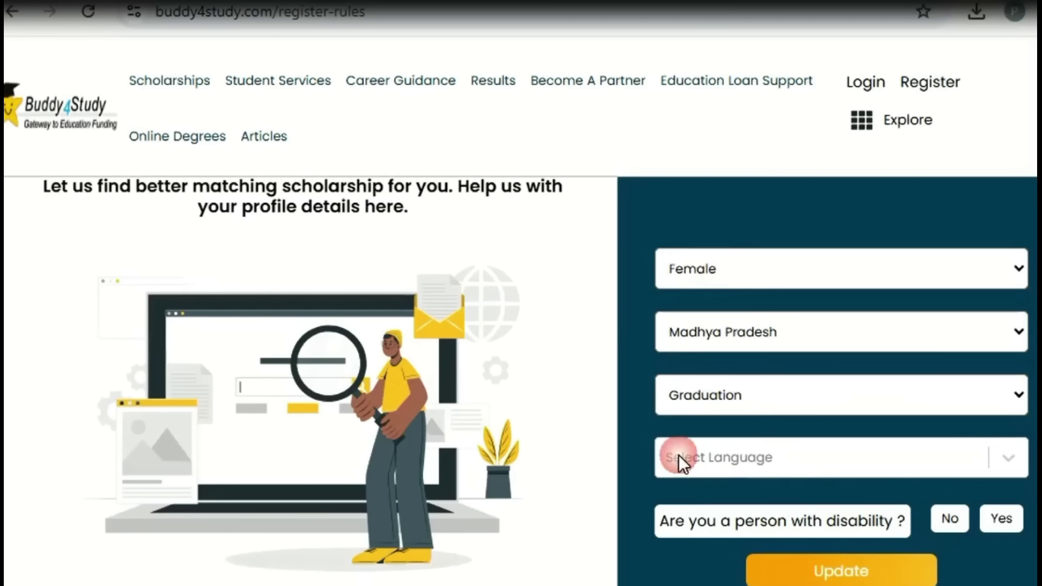
pyautogui.click(737, 468)
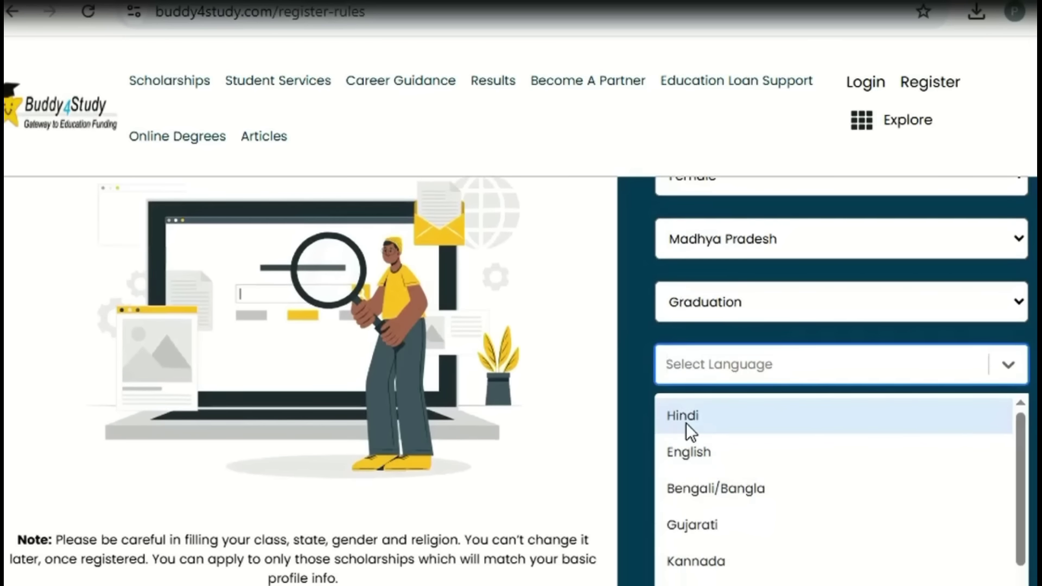
pyautogui.click(715, 416)
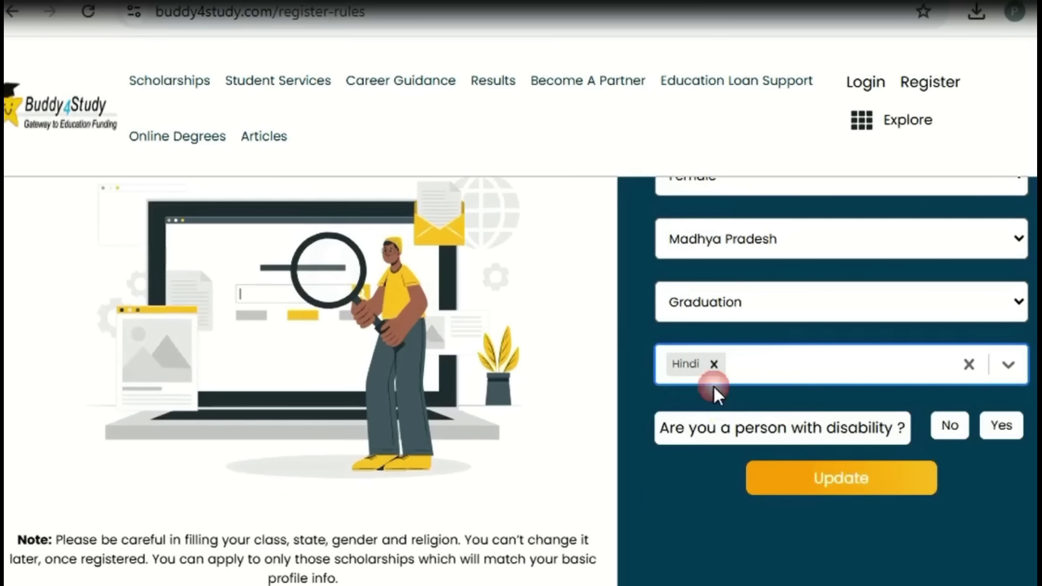
pyautogui.click(777, 360)
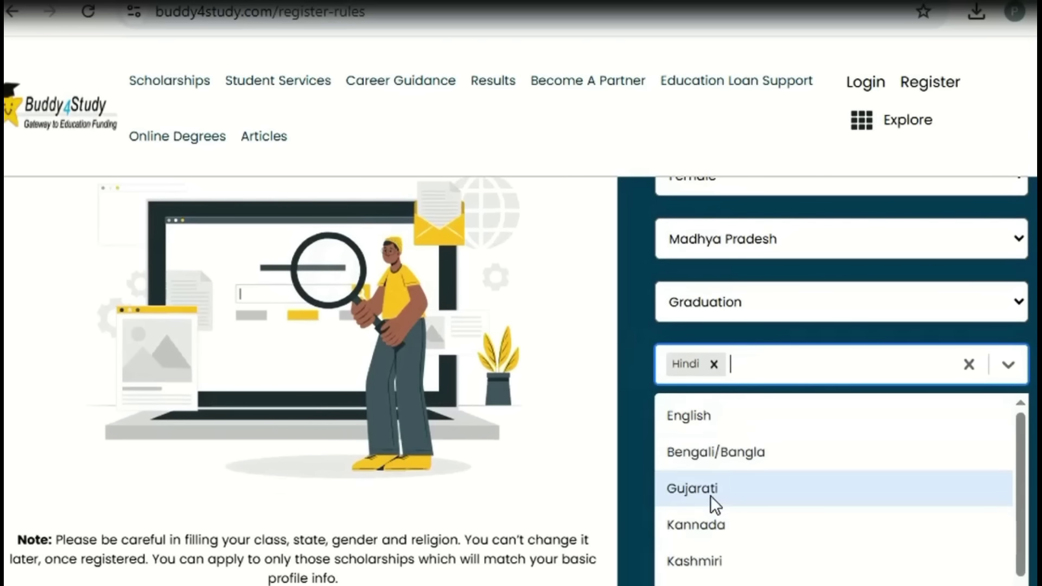
pyautogui.click(715, 415)
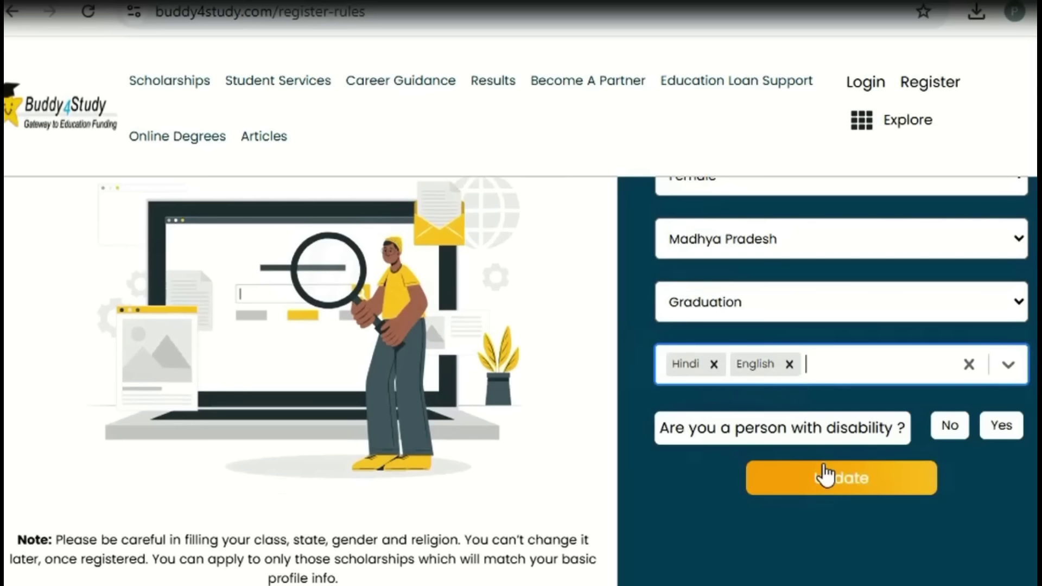
# - Answer No to the disability question, submit the profile details, and highlight the registration message
pyautogui.moveTo(669, 429); pyautogui.dragTo(908, 434)
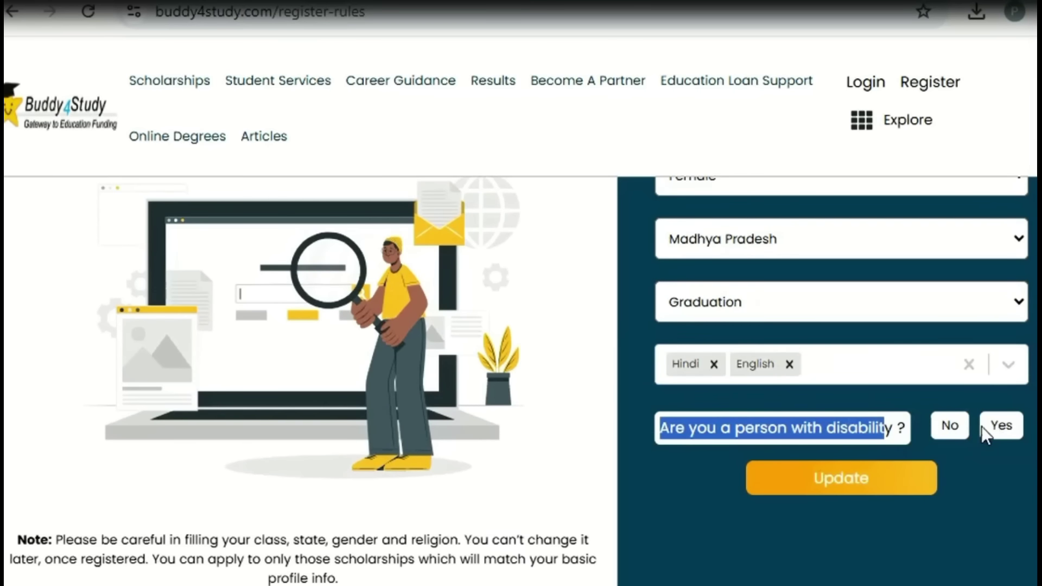
pyautogui.click(956, 431)
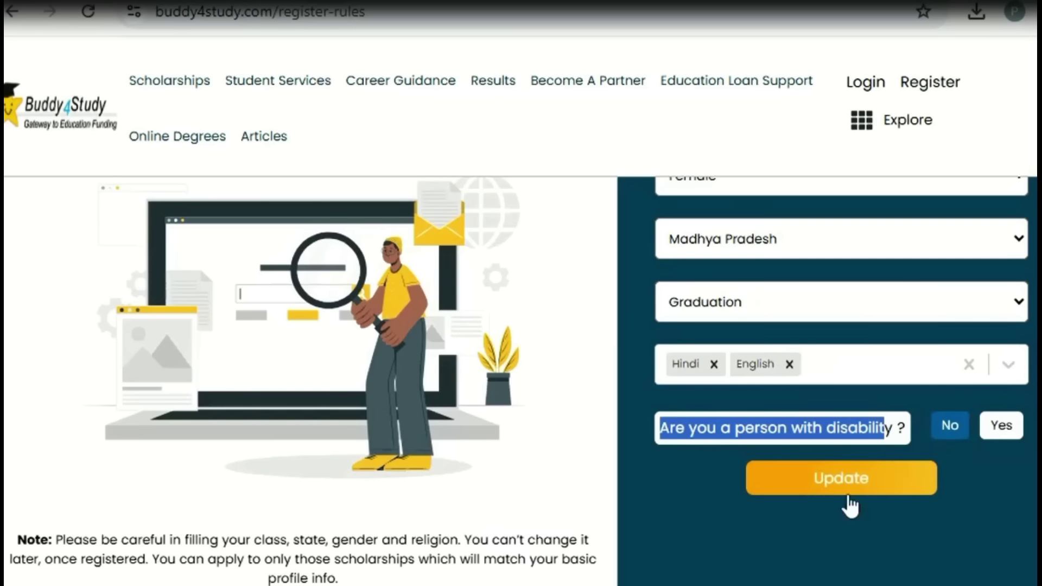
pyautogui.click(834, 484)
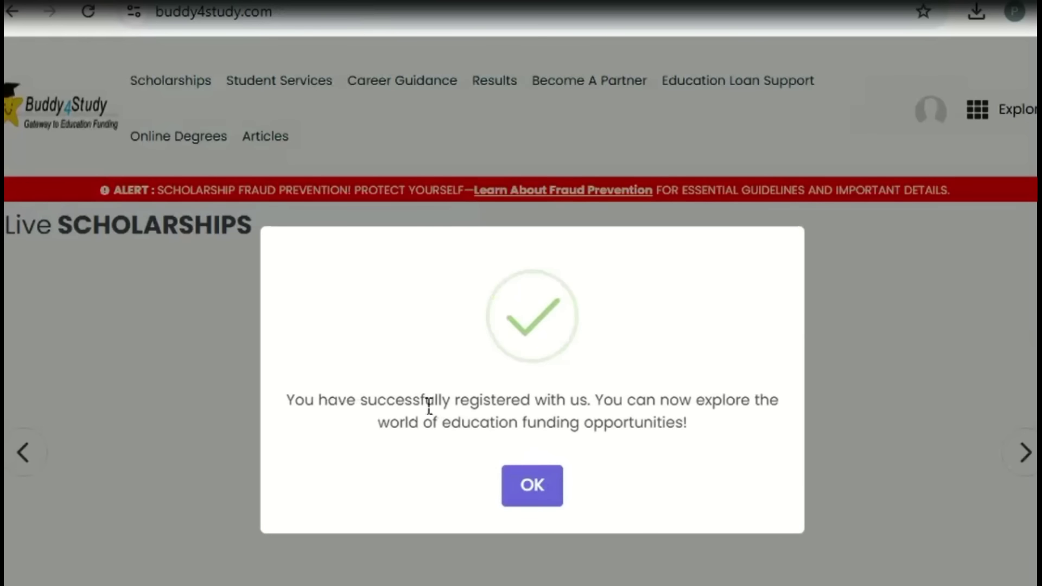
pyautogui.moveTo(329, 400); pyautogui.dragTo(666, 432)
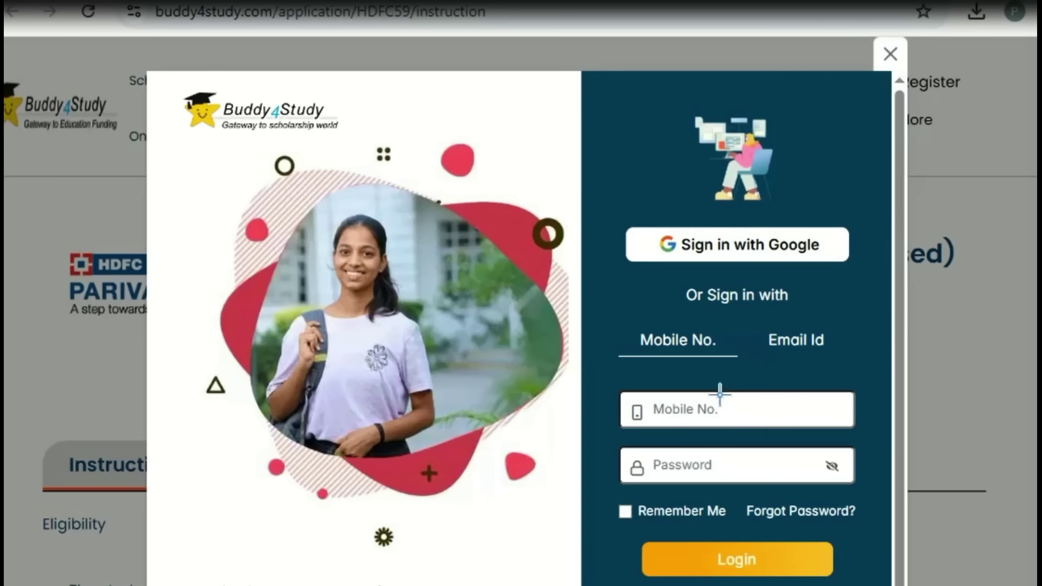
# - Examine the sign-in form and mark the mobile number, password and Login elements with red ticks
pyautogui.moveTo(721, 392); pyautogui.dragTo(770, 366)
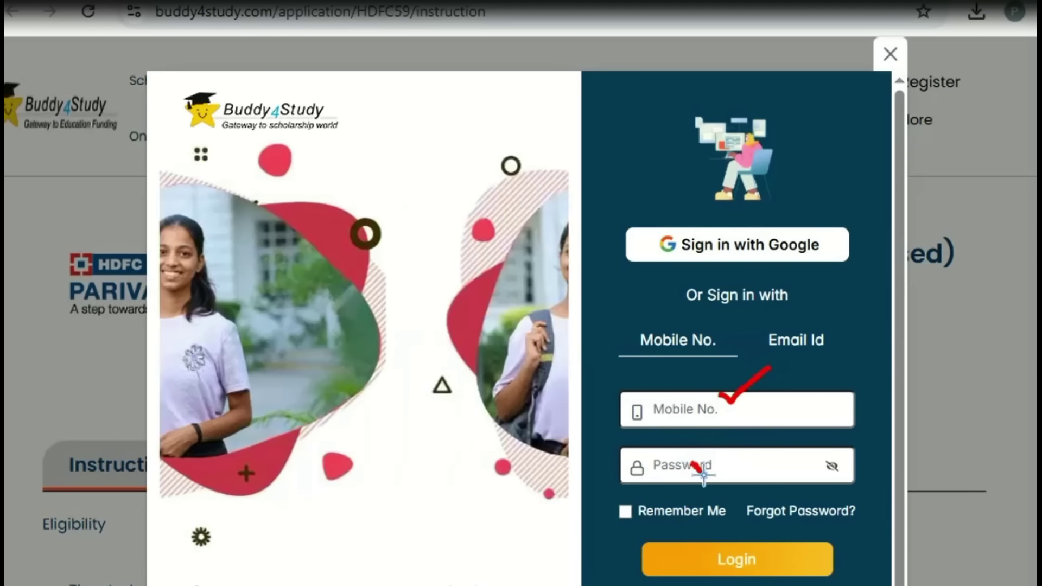
pyautogui.moveTo(691, 464); pyautogui.dragTo(732, 450)
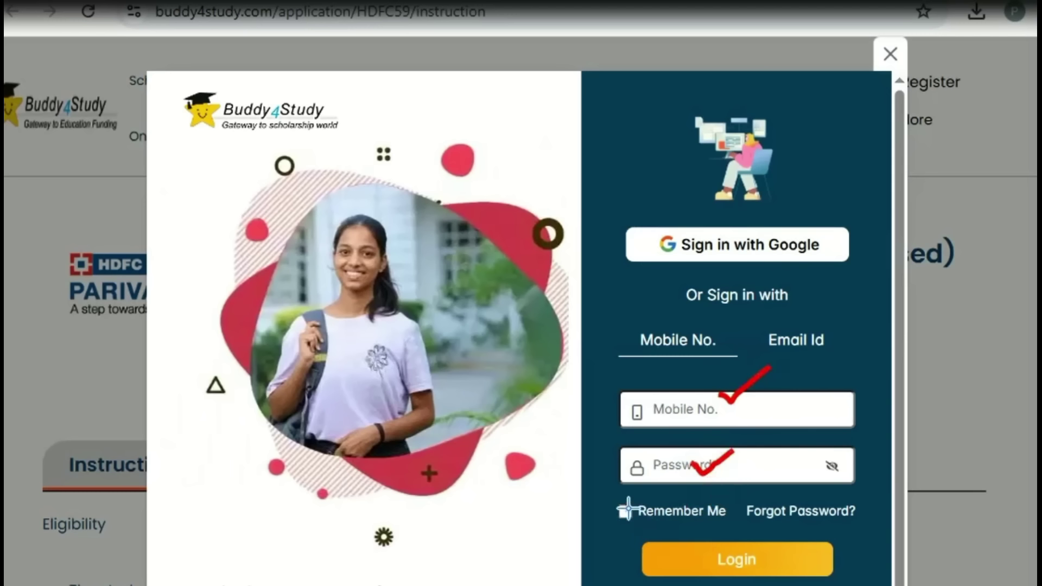
pyautogui.moveTo(707, 549); pyautogui.dragTo(766, 504)
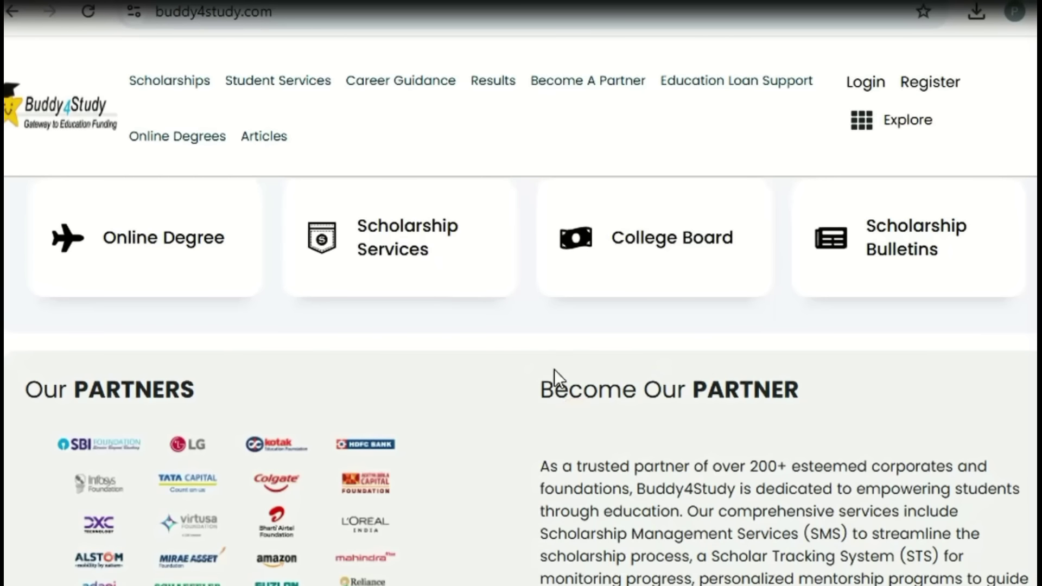
# - Find HDFC Bank Parivartan's ECSS Programme 2025-26 among the listed scholarships, open its details and review the About The Program section
pyautogui.scroll(-13, 577, 338)
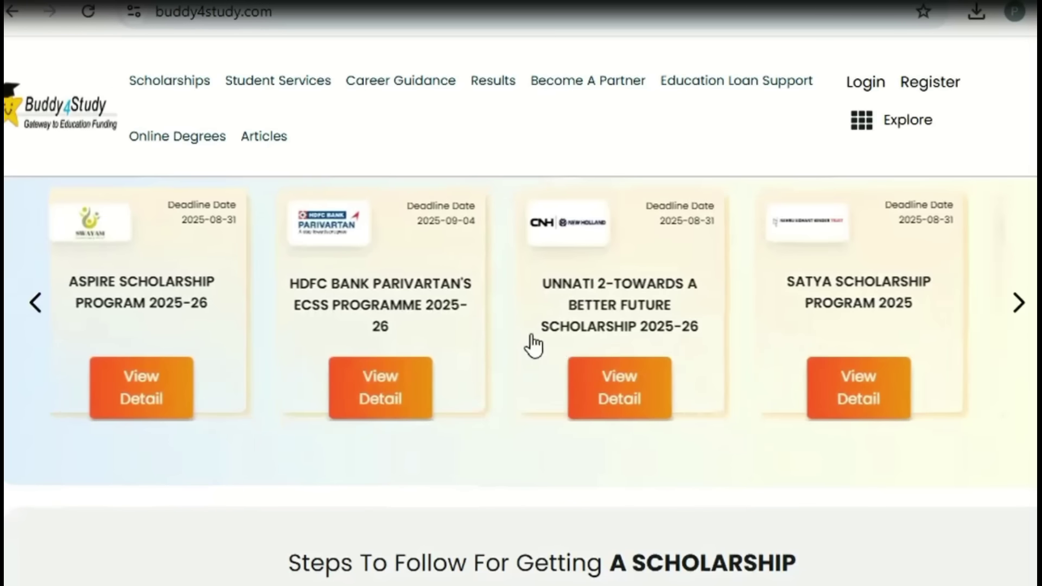
pyautogui.click(164, 391)
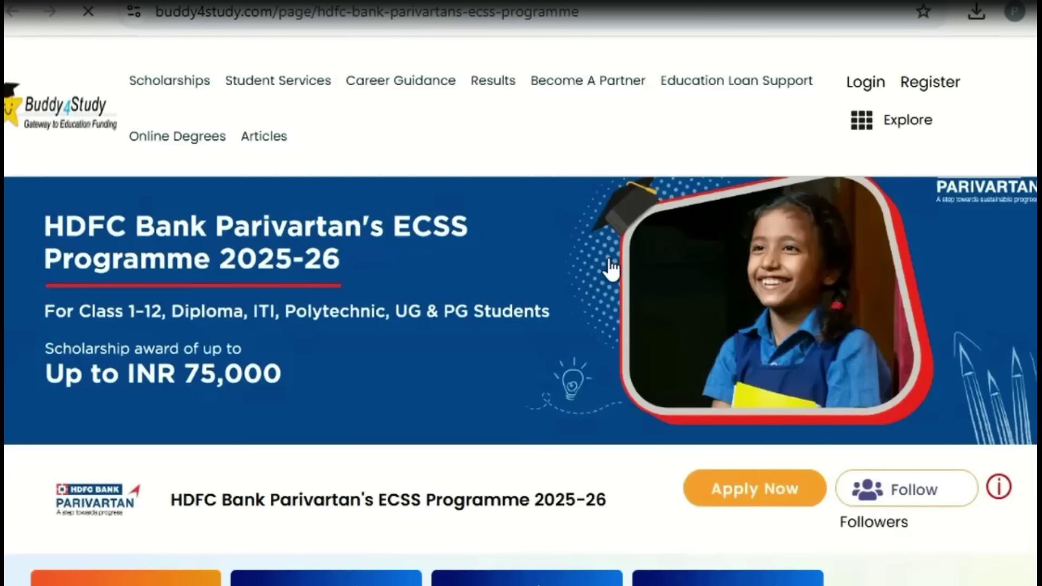
pyautogui.scroll(-1, 632, 454)
pyautogui.scroll(-10, 633, 454)
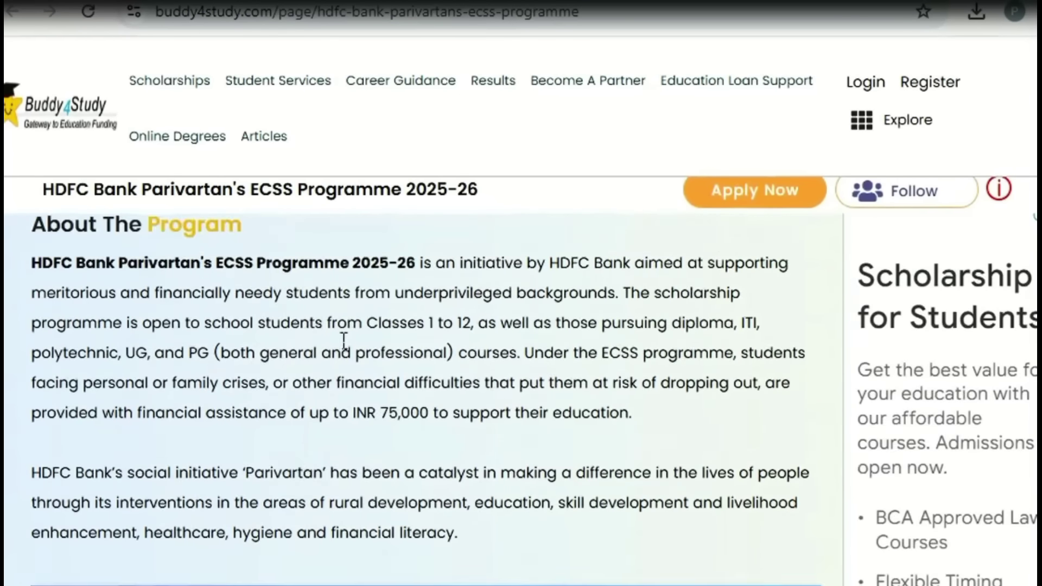
pyautogui.scroll(-4, 386, 506)
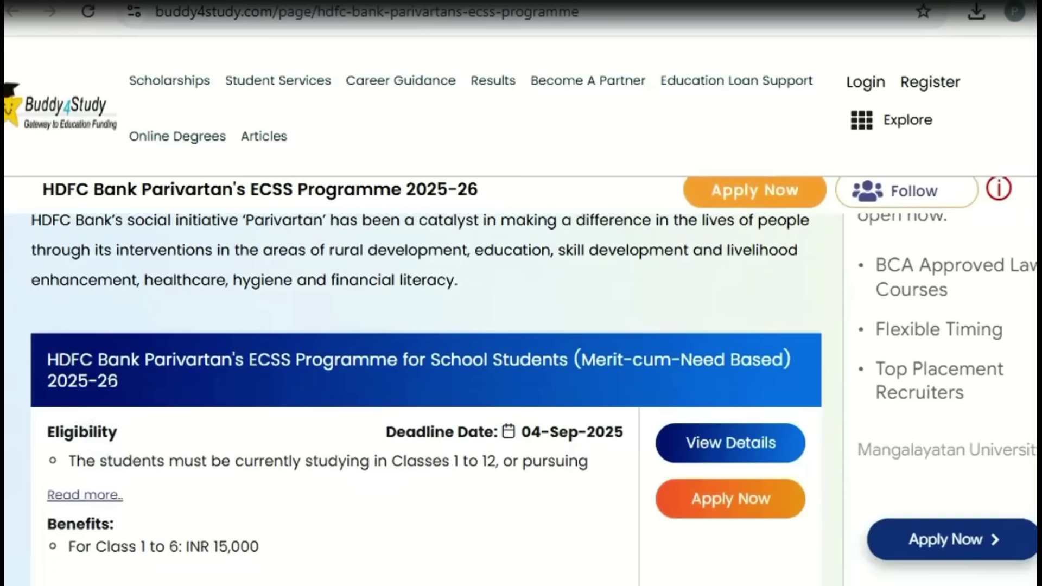
# - Highlight the school and postgraduate programme titles, apply for the Postgraduate Students (Merit-cum-Need Based) 2025-26 programme, and highlight the login message
pyautogui.moveTo(513, 373); pyautogui.dragTo(695, 372)
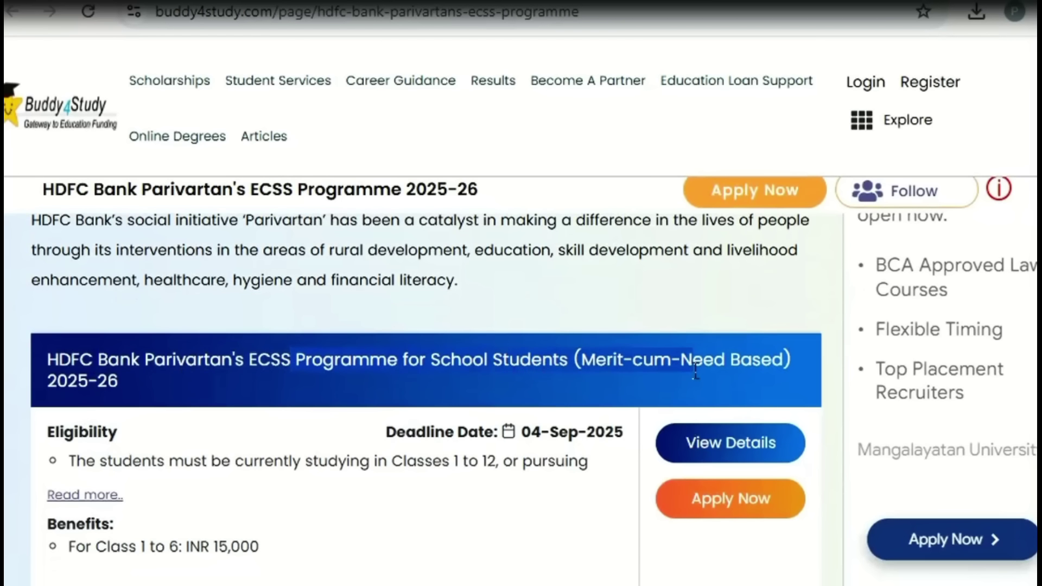
pyautogui.scroll(-5, 423, 434)
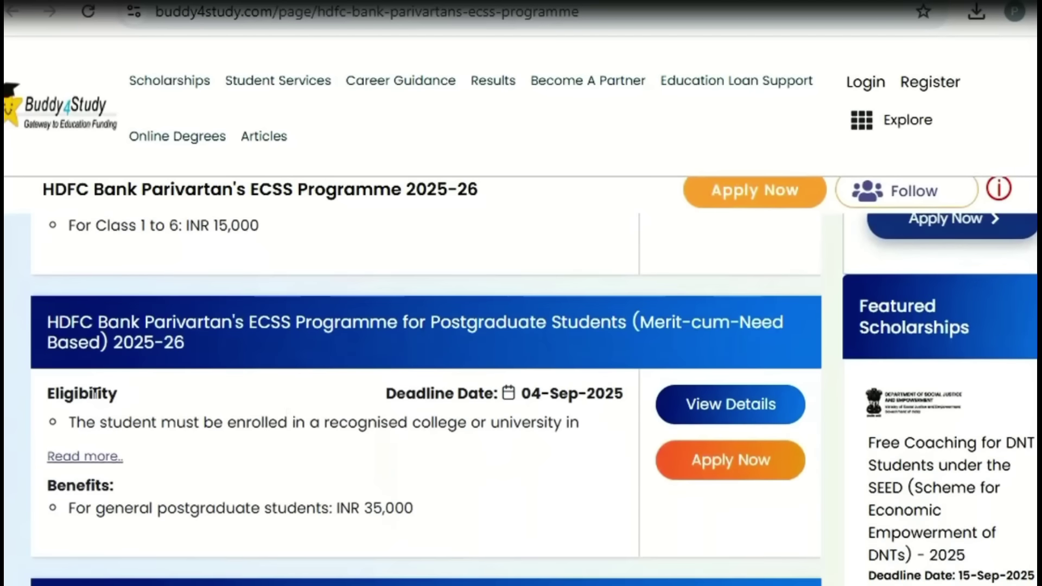
pyautogui.moveTo(92, 329); pyautogui.dragTo(561, 344)
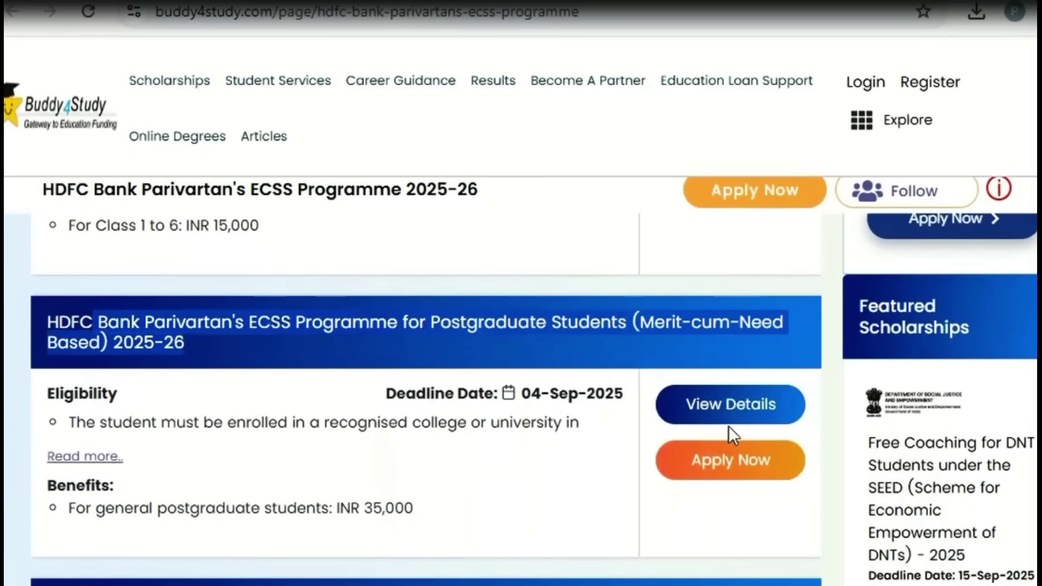
pyautogui.click(715, 470)
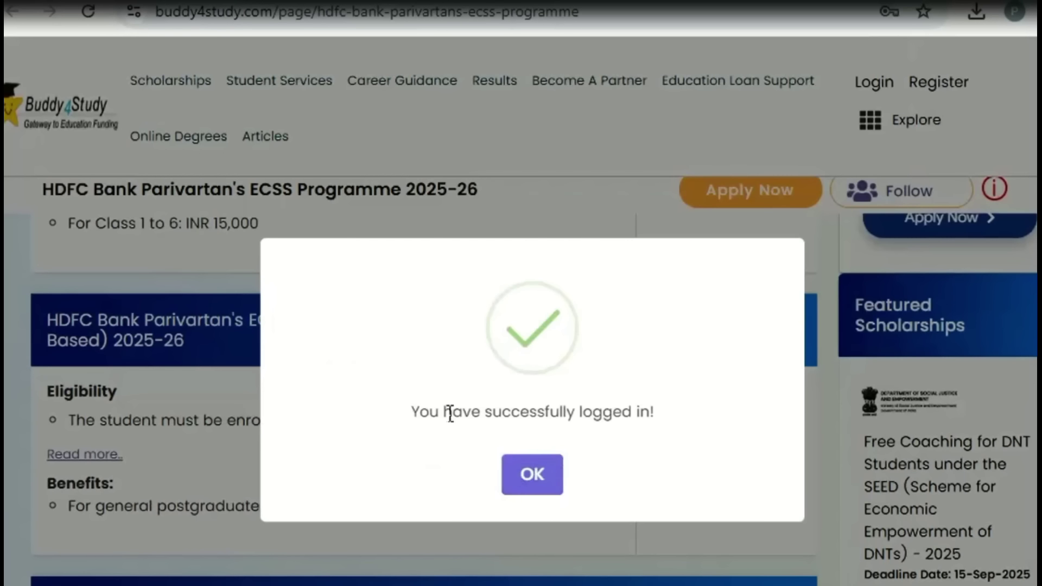
pyautogui.moveTo(444, 412); pyautogui.dragTo(332, 572)
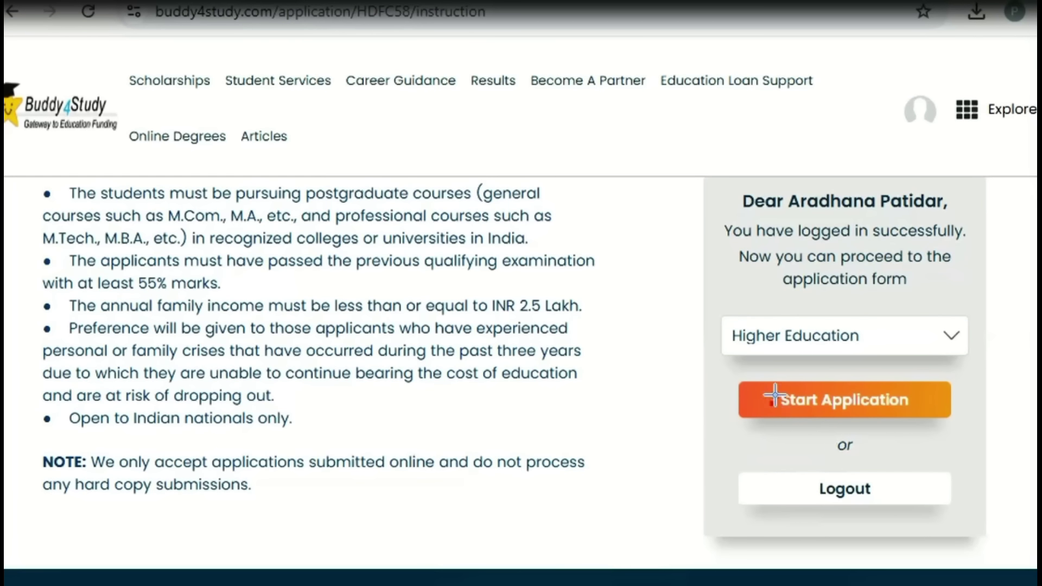
# - Circle Start Application in red, start the application, and answer Yes to securing at least 55% marks in the previous class
pyautogui.moveTo(770, 401)
pyautogui.mouseDown()
pyautogui.moveTo(945, 417)
pyautogui.moveTo(844, 380)
pyautogui.mouseUp()
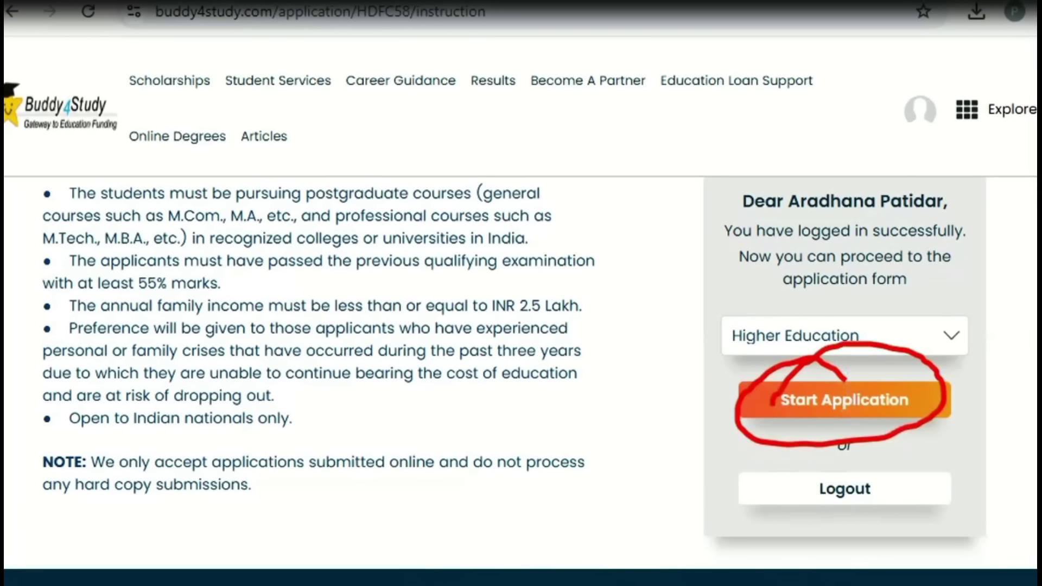
pyautogui.click(834, 407)
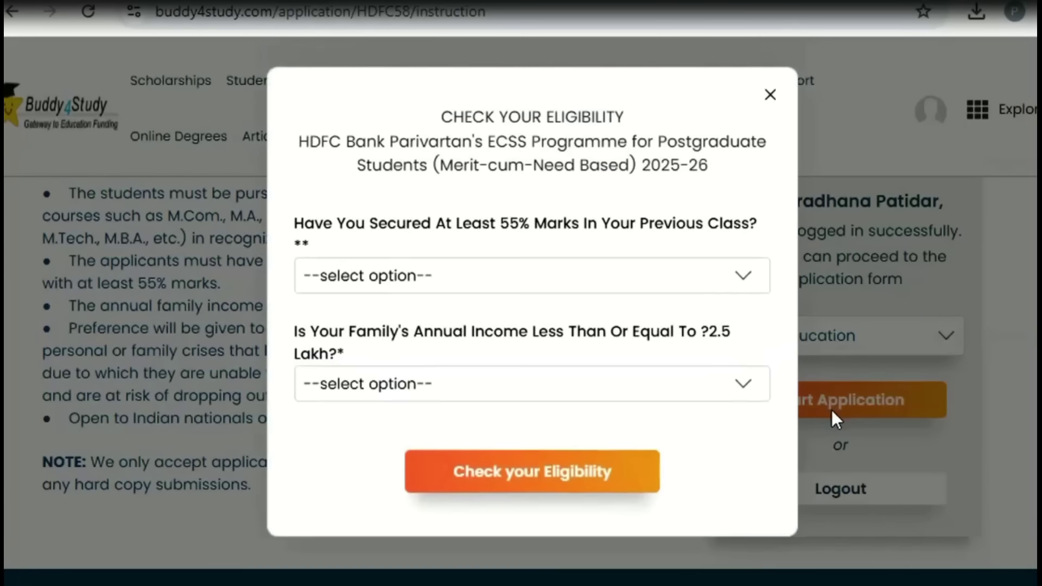
pyautogui.moveTo(302, 227); pyautogui.dragTo(622, 226)
pyautogui.click(566, 267)
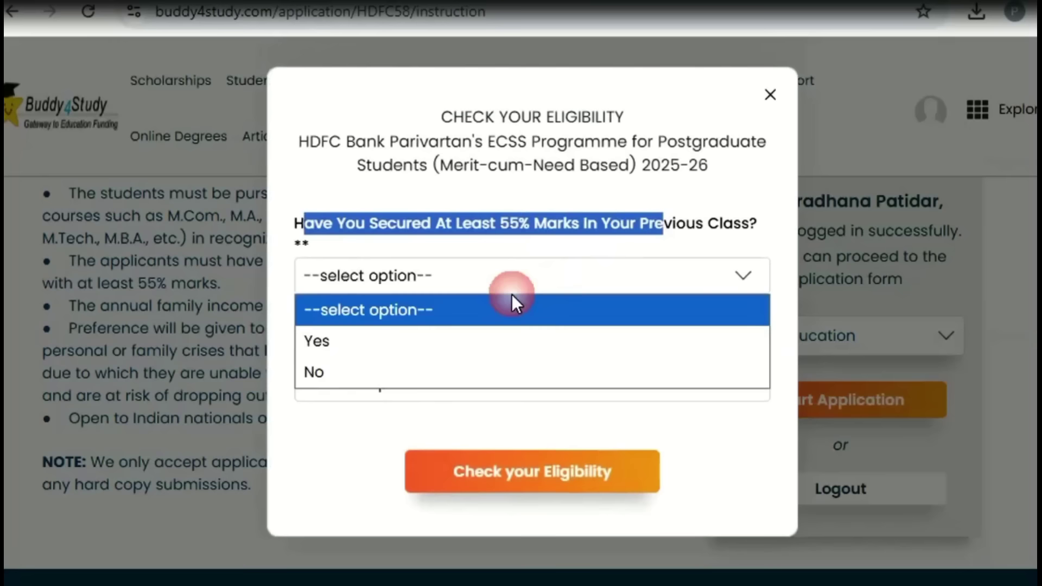
pyautogui.click(402, 343)
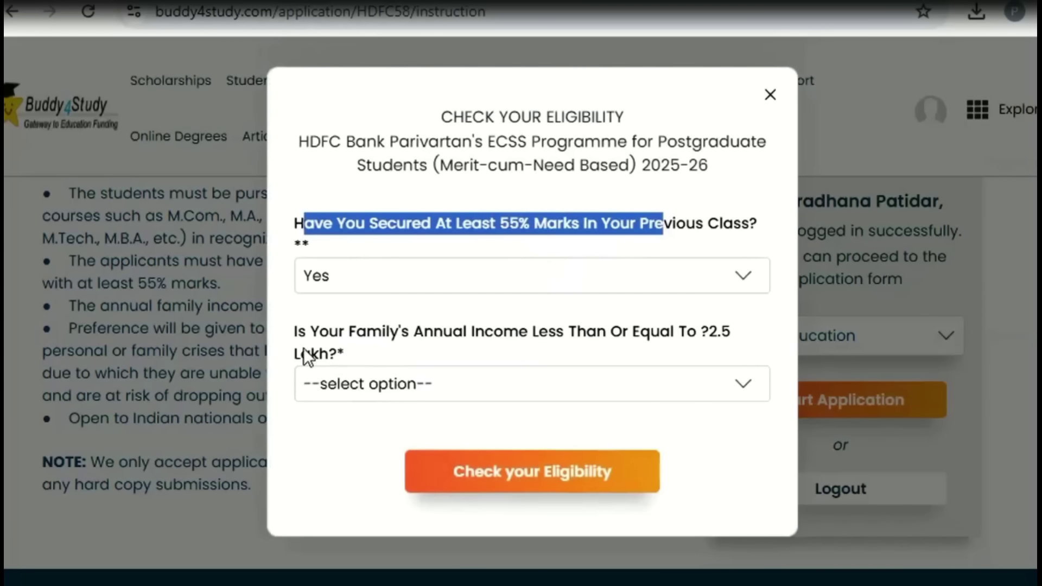
# - Answer Yes to the family annual income being at most 2.5 lakh, and run the eligibility check
pyautogui.moveTo(298, 332); pyautogui.dragTo(725, 340)
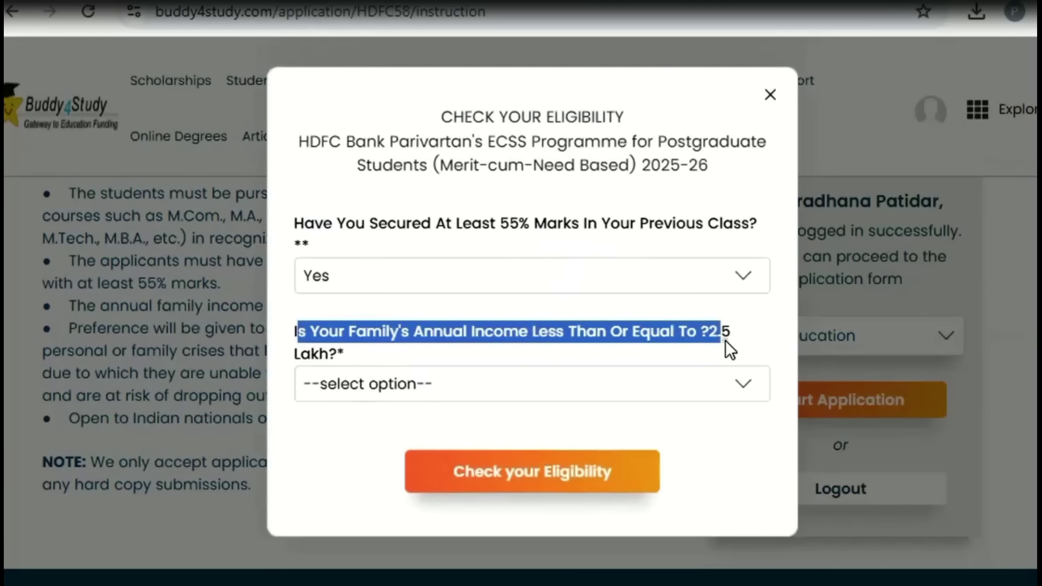
pyautogui.click(513, 388)
pyautogui.click(375, 442)
pyautogui.click(554, 488)
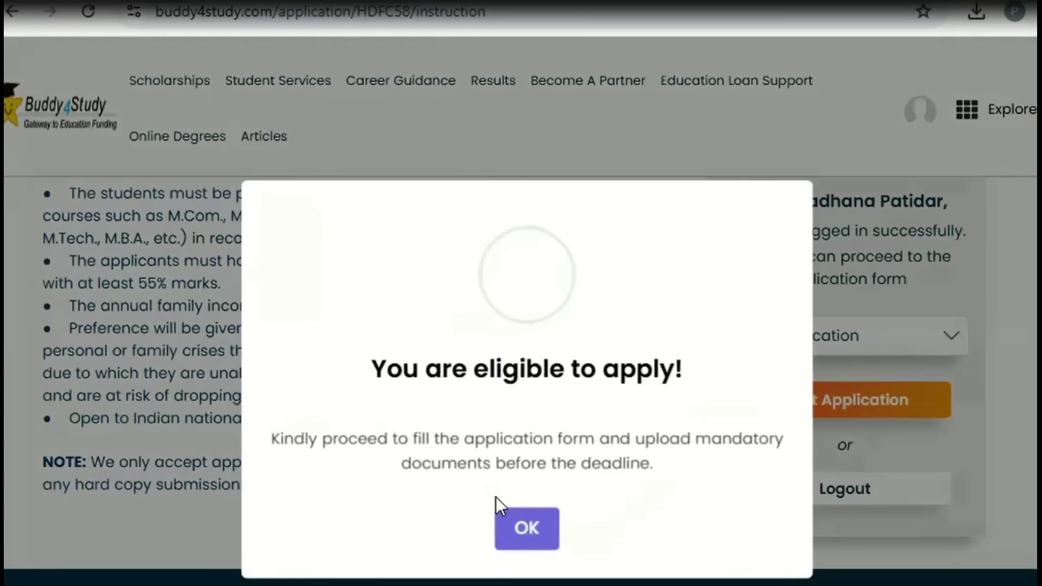
# - Highlight the eligibility message, proceed to the application form, and start the Aadhaar card verification
pyautogui.moveTo(395, 372); pyautogui.dragTo(672, 409)
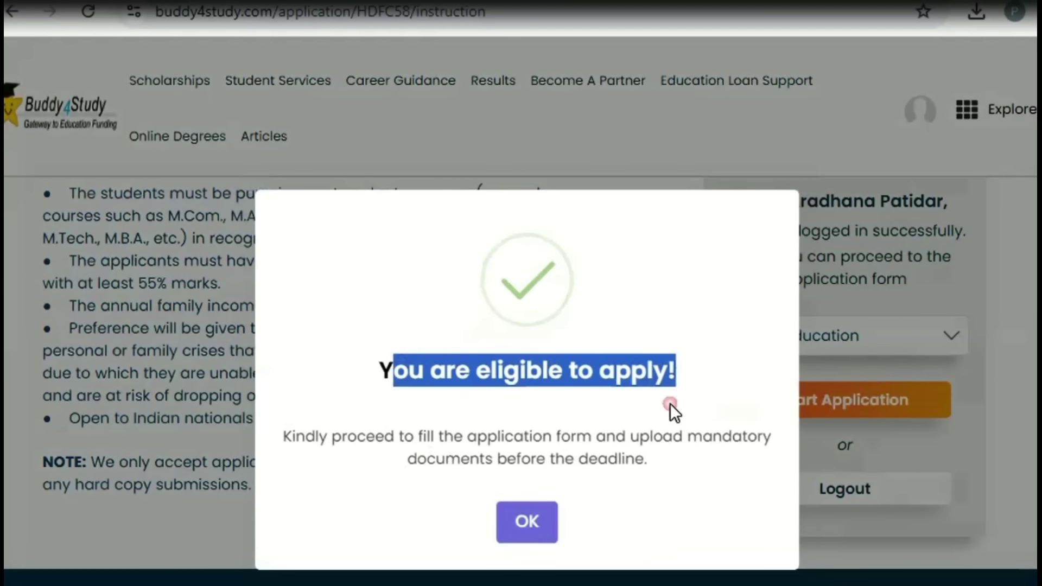
pyautogui.moveTo(350, 438); pyautogui.dragTo(563, 466)
pyautogui.click(530, 522)
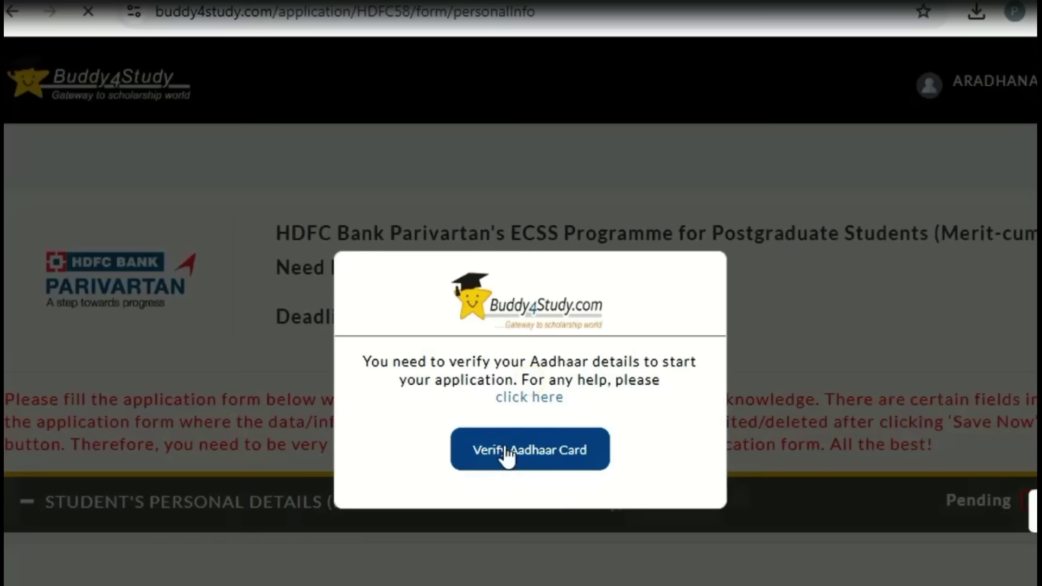
pyautogui.click(513, 448)
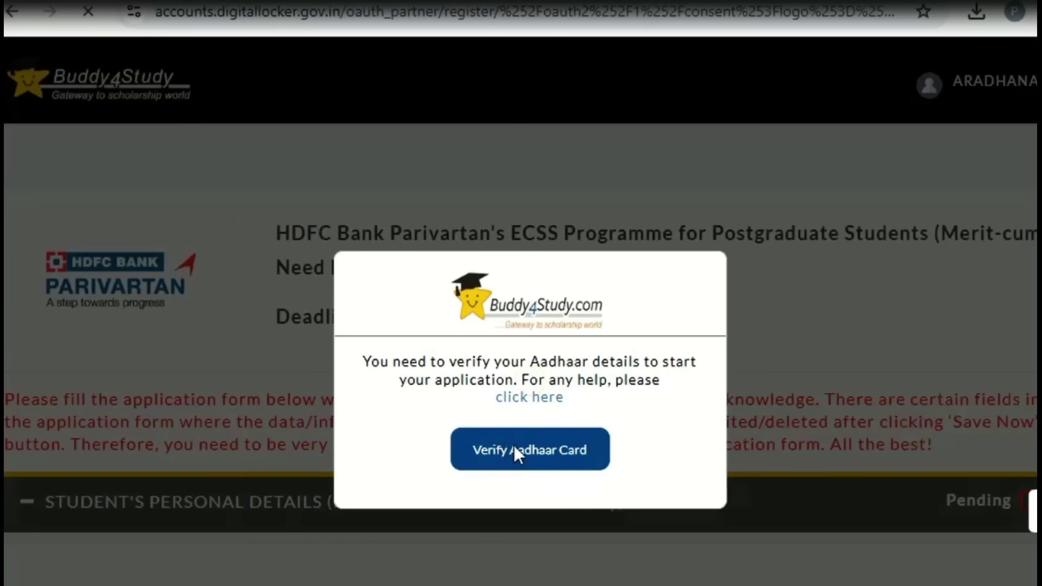
# - Highlight the Verify Aadhaar OTP heading, the temporary OTP notice and the OTP field, and continue the DigiLocker verification
pyautogui.moveTo(416, 245); pyautogui.dragTo(542, 269)
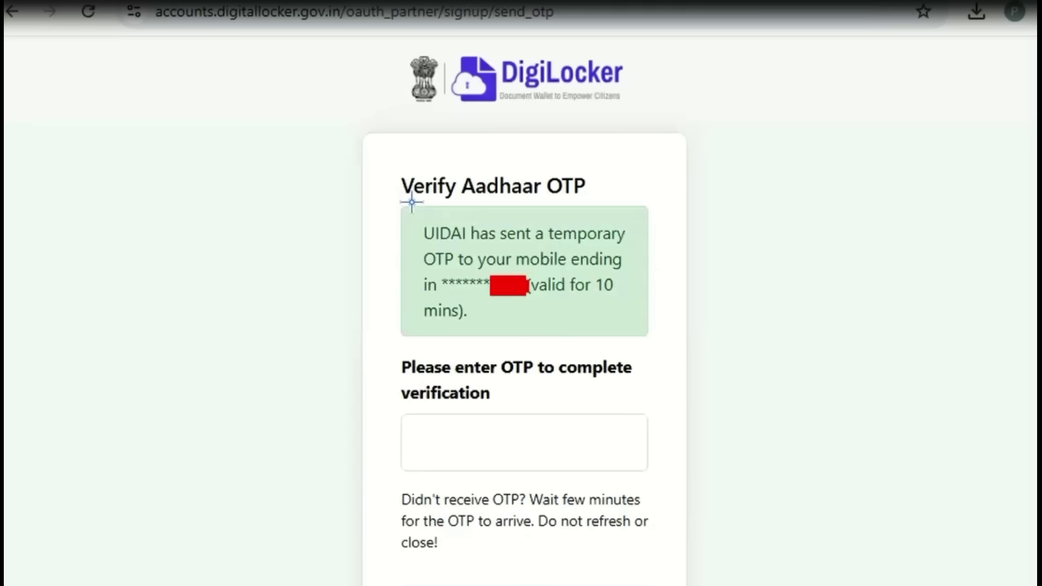
pyautogui.moveTo(412, 202); pyautogui.dragTo(486, 204)
pyautogui.moveTo(490, 338); pyautogui.dragTo(535, 329)
pyautogui.moveTo(486, 411); pyautogui.dragTo(537, 399)
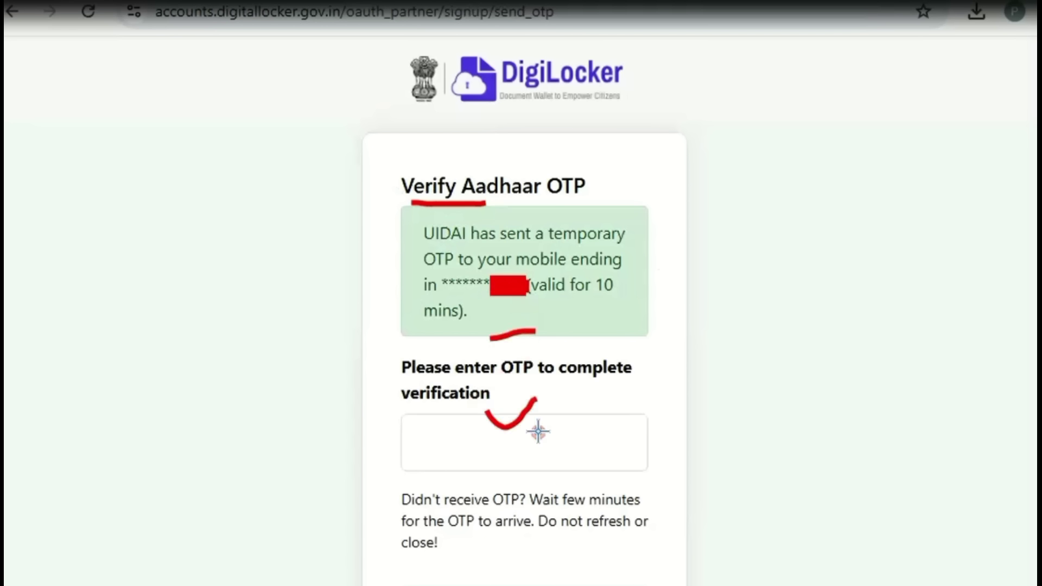
pyautogui.moveTo(569, 585); pyautogui.dragTo(606, 542)
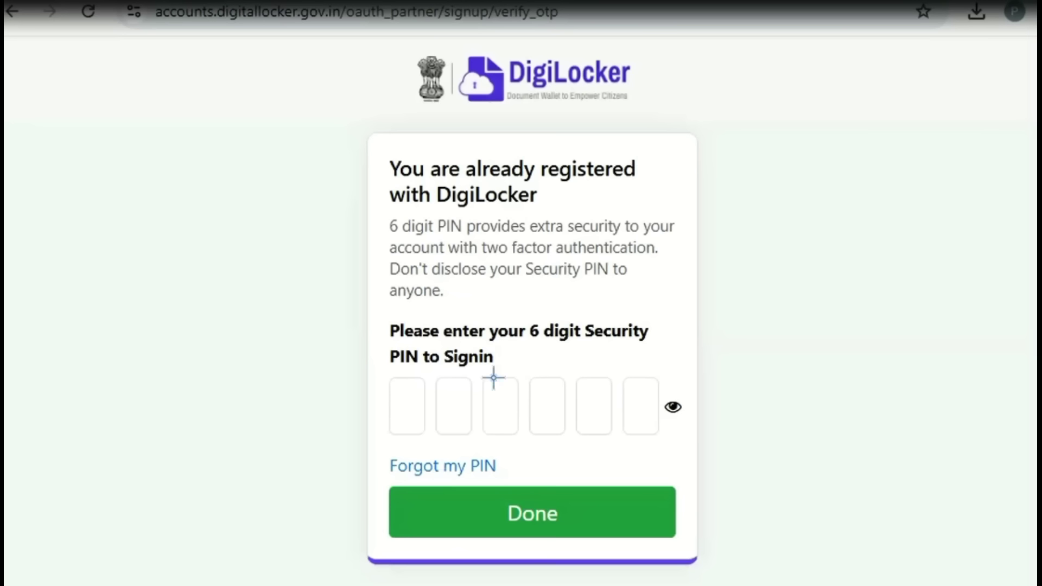
# - Underline the already-registered message, the security PIN explanation and the request for the 6 digit Security PIN in red
pyautogui.moveTo(407, 190); pyautogui.dragTo(470, 172)
pyautogui.moveTo(545, 190); pyautogui.dragTo(592, 187)
pyautogui.moveTo(427, 210); pyautogui.dragTo(509, 202)
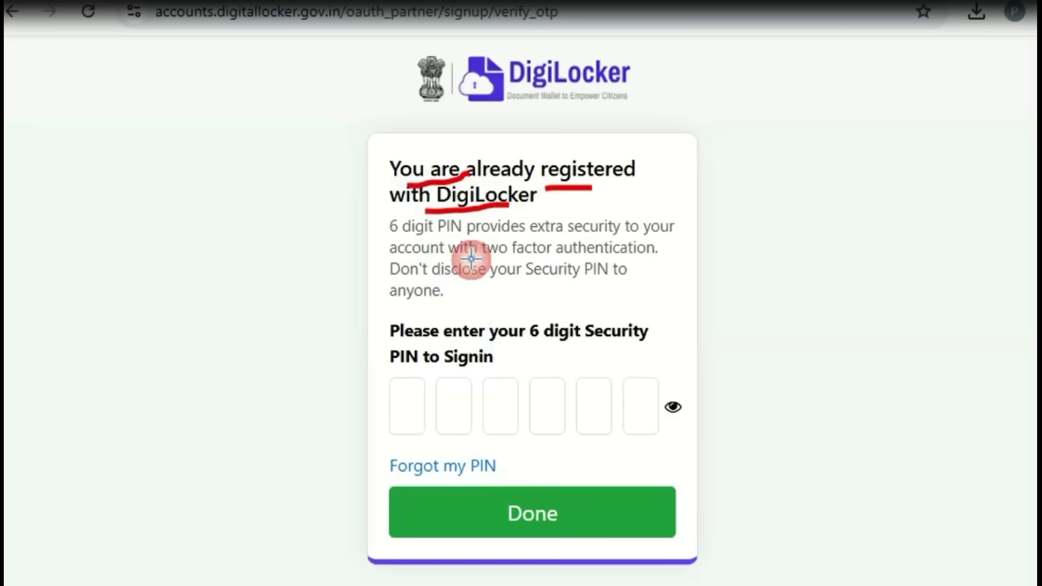
pyautogui.moveTo(388, 236); pyautogui.dragTo(552, 233)
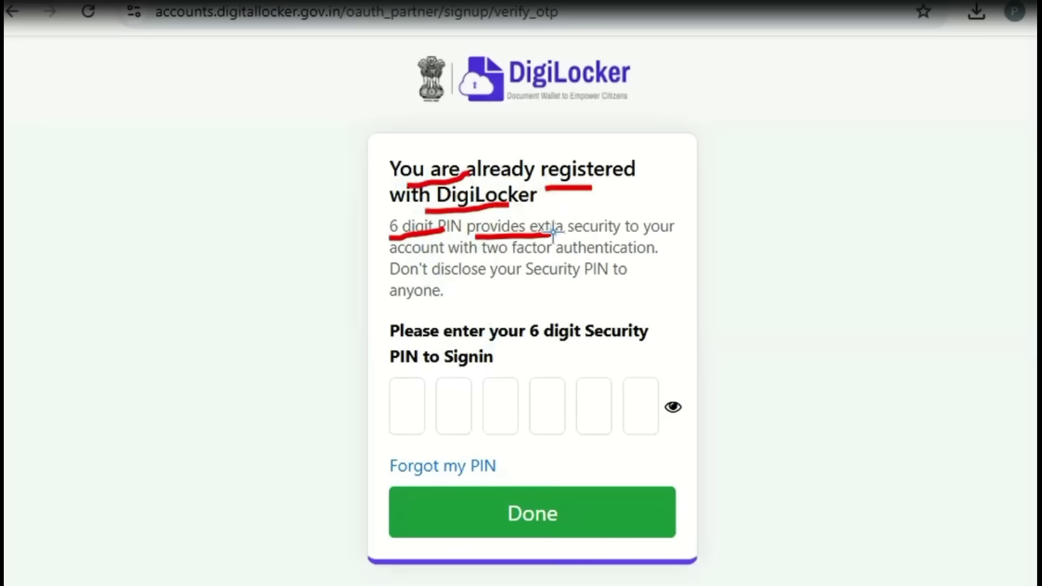
pyautogui.moveTo(414, 343); pyautogui.dragTo(570, 342)
pyautogui.moveTo(405, 373); pyautogui.dragTo(485, 371)
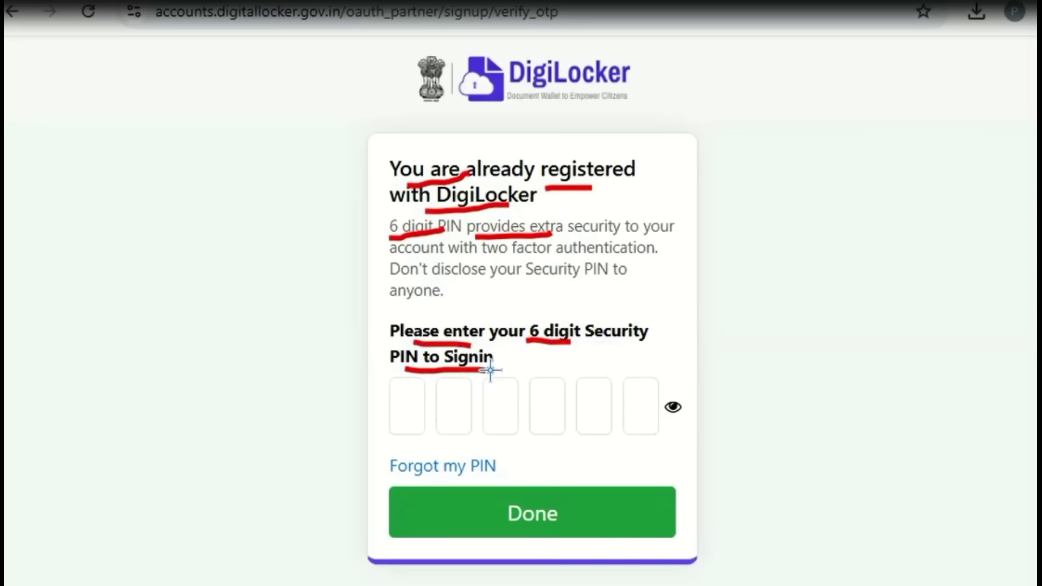
# - Clear the red marks, start the forgotten PIN recovery and verify the date of birth
pyautogui.rightClick(417, 467)
pyautogui.click(464, 490)
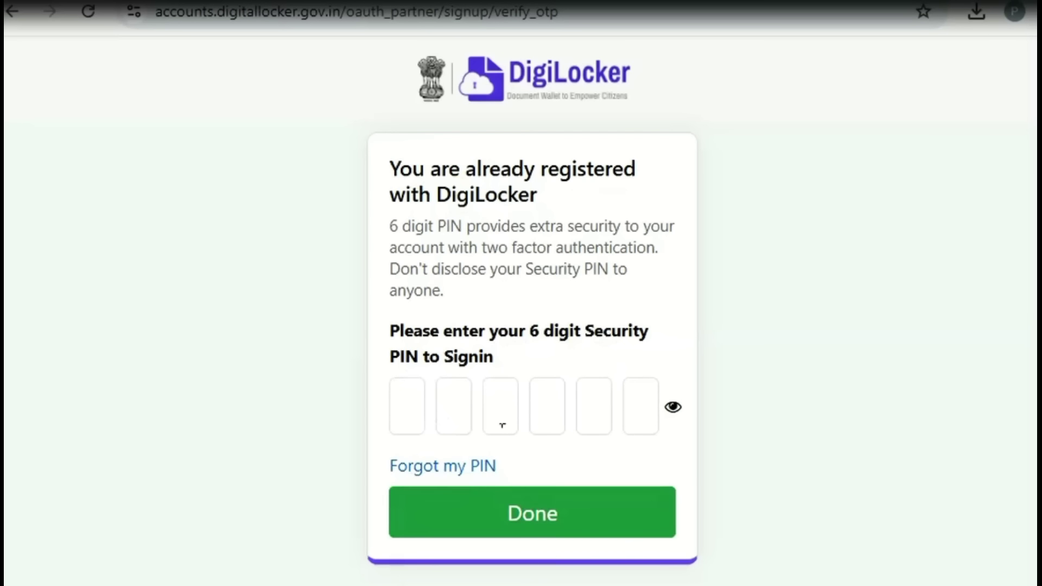
pyautogui.click(546, 171)
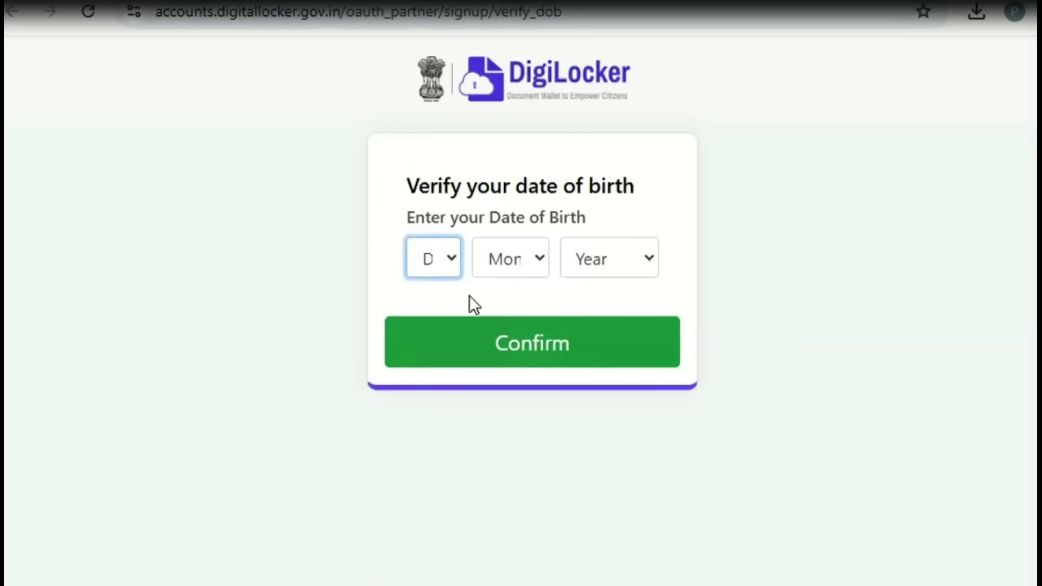
pyautogui.click(442, 260)
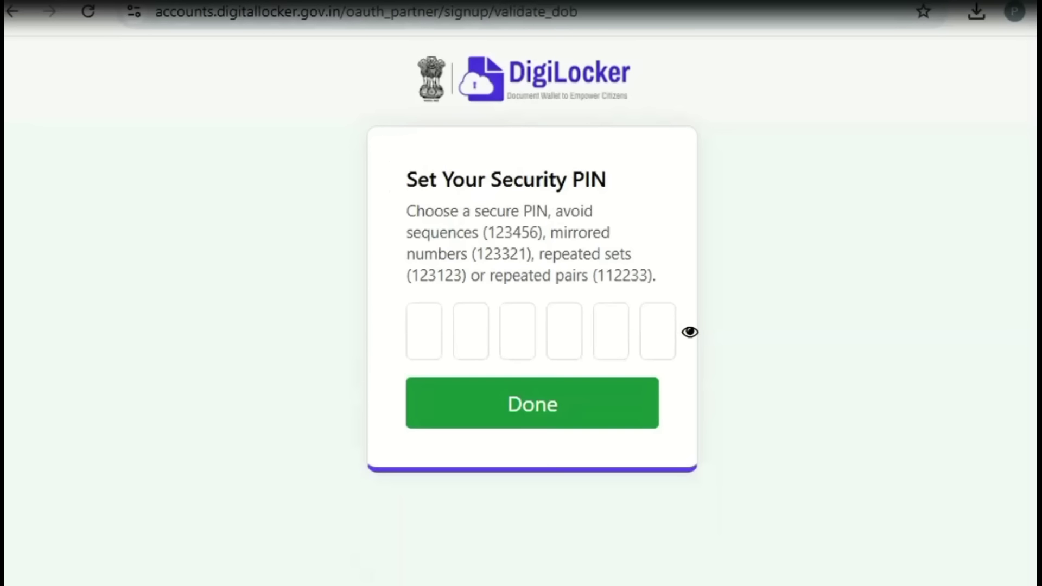
# - Underline the security PIN rules on avoiding sequences, mirrored numbers and repeated sets or pairs, and clear the marks
pyautogui.moveTo(432, 224); pyautogui.dragTo(503, 224)
pyautogui.moveTo(572, 222); pyautogui.dragTo(593, 223)
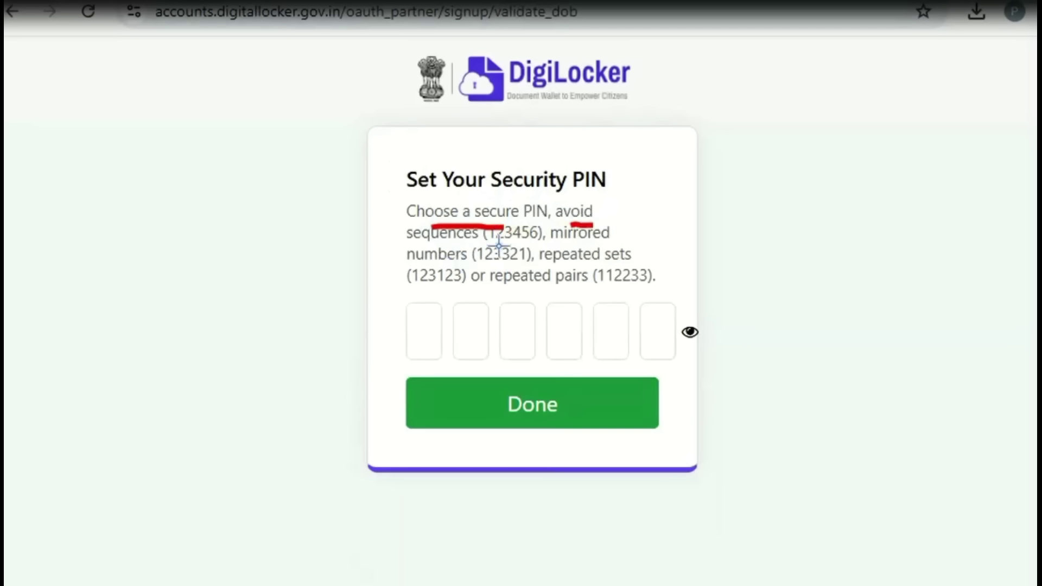
pyautogui.moveTo(494, 243); pyautogui.dragTo(542, 244)
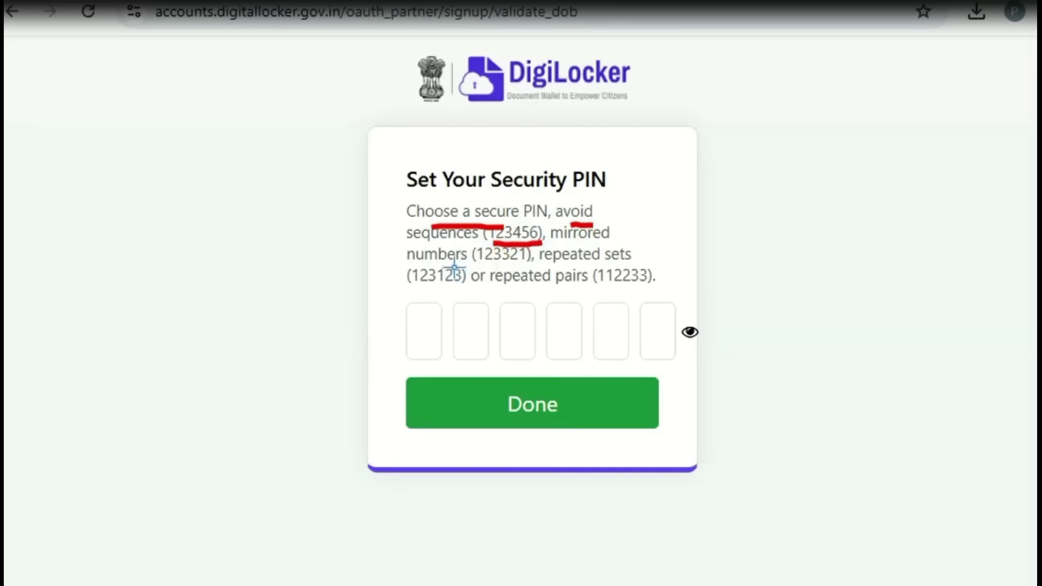
pyautogui.moveTo(456, 268); pyautogui.dragTo(528, 262)
pyautogui.moveTo(447, 288); pyautogui.dragTo(601, 277)
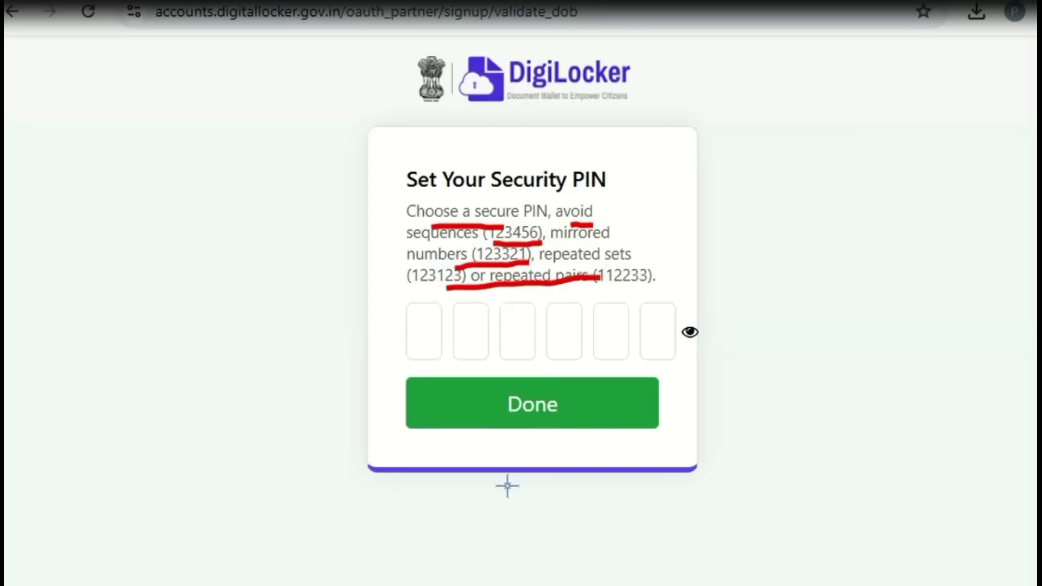
pyautogui.press('Escape')
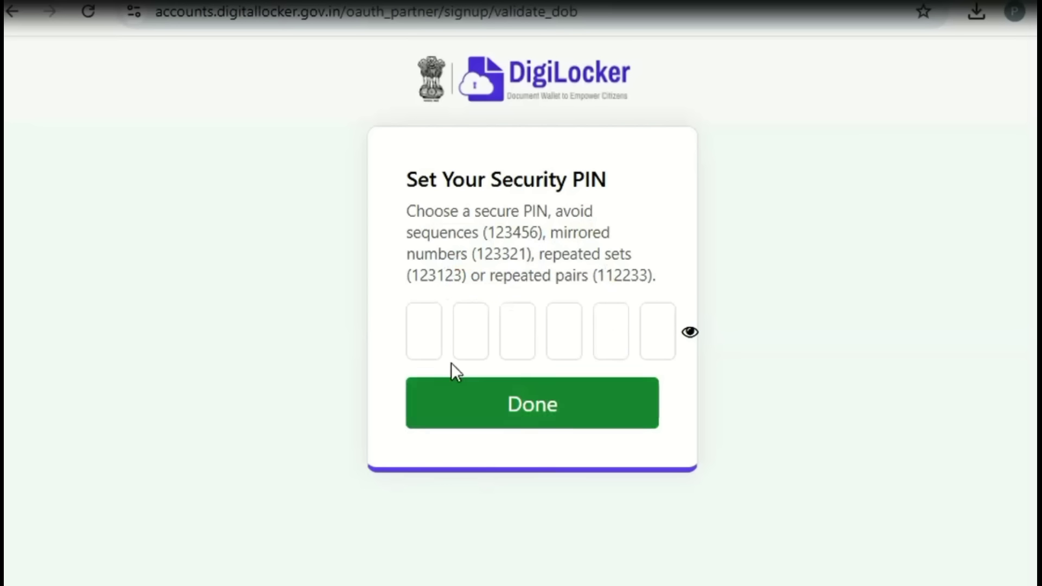
# - Enter a new DigiLocker security PIN and continue to the consent form
pyautogui.click(429, 327)
pyautogui.write('•')
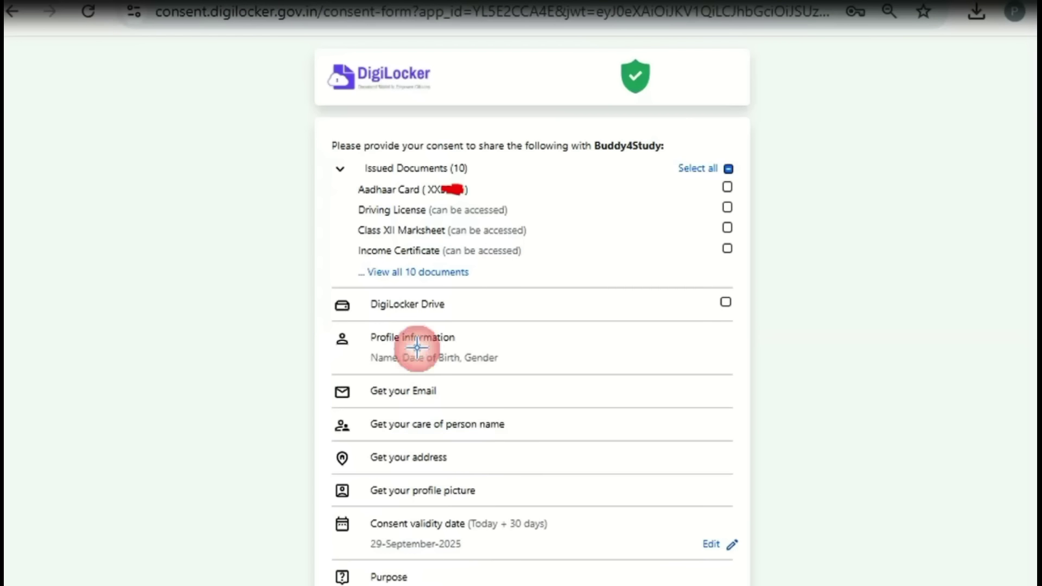
# - Mark the Aadhaar Card, Driving License, Class XII Marksheet and Income Certificate entries and their checkboxes in red
pyautogui.moveTo(490, 192)
pyautogui.mouseDown()
pyautogui.moveTo(547, 196)
pyautogui.moveTo(546, 215)
pyautogui.moveTo(525, 217)
pyautogui.mouseUp()
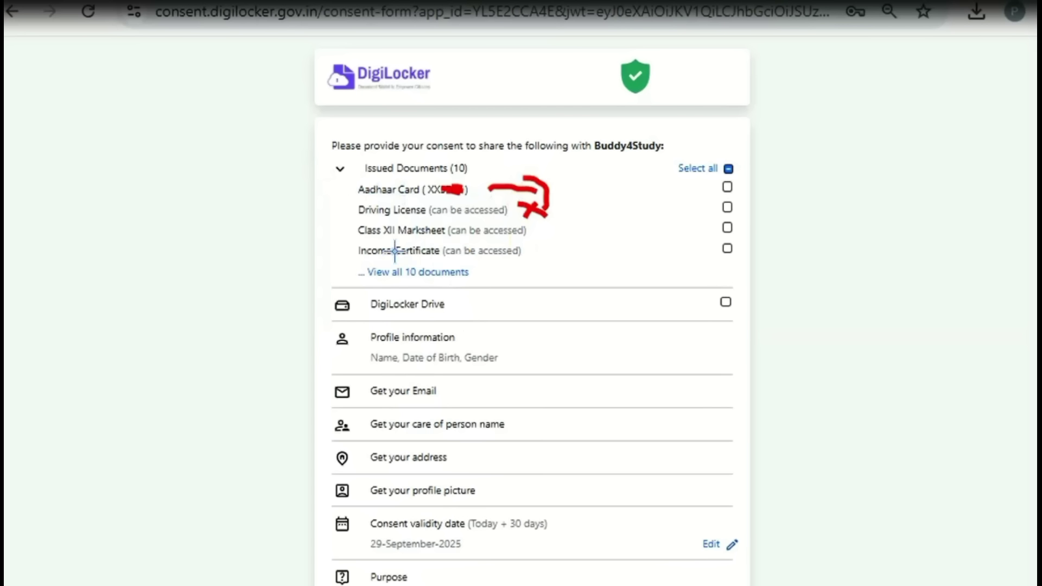
pyautogui.moveTo(395, 239); pyautogui.dragTo(427, 243)
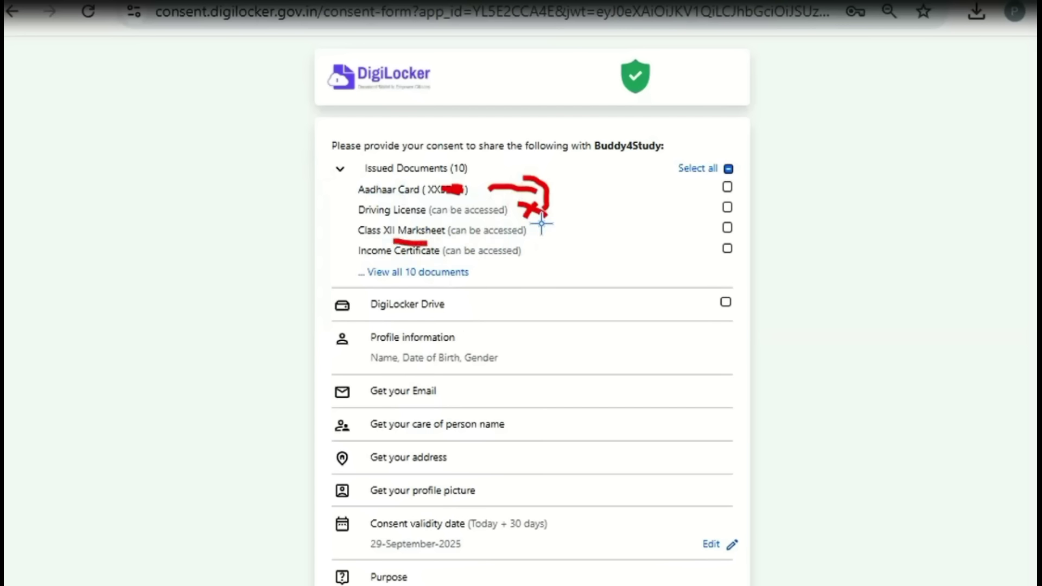
pyautogui.moveTo(539, 223); pyautogui.dragTo(570, 206)
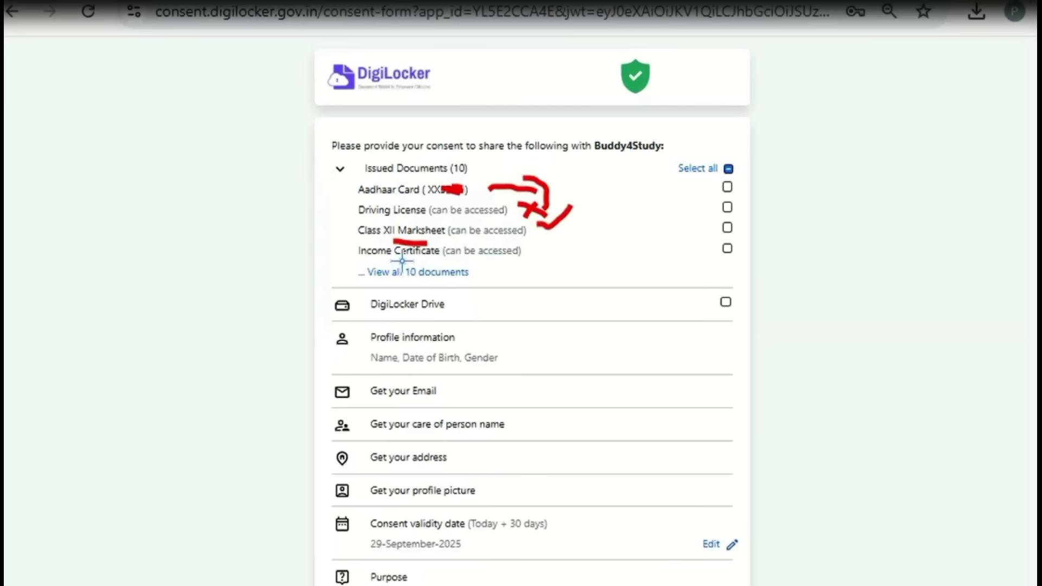
pyautogui.moveTo(402, 256); pyautogui.dragTo(459, 254)
pyautogui.moveTo(546, 248); pyautogui.dragTo(594, 233)
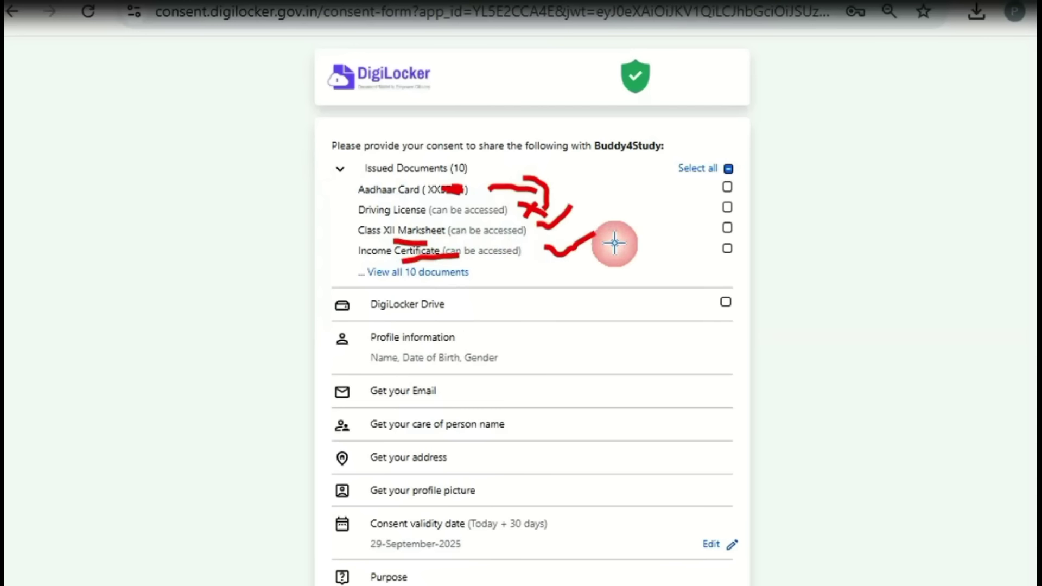
pyautogui.moveTo(732, 186)
pyautogui.mouseDown()
pyautogui.moveTo(737, 194)
pyautogui.moveTo(752, 176)
pyautogui.moveTo(776, 191)
pyautogui.moveTo(762, 217)
pyautogui.moveTo(779, 223)
pyautogui.mouseUp()
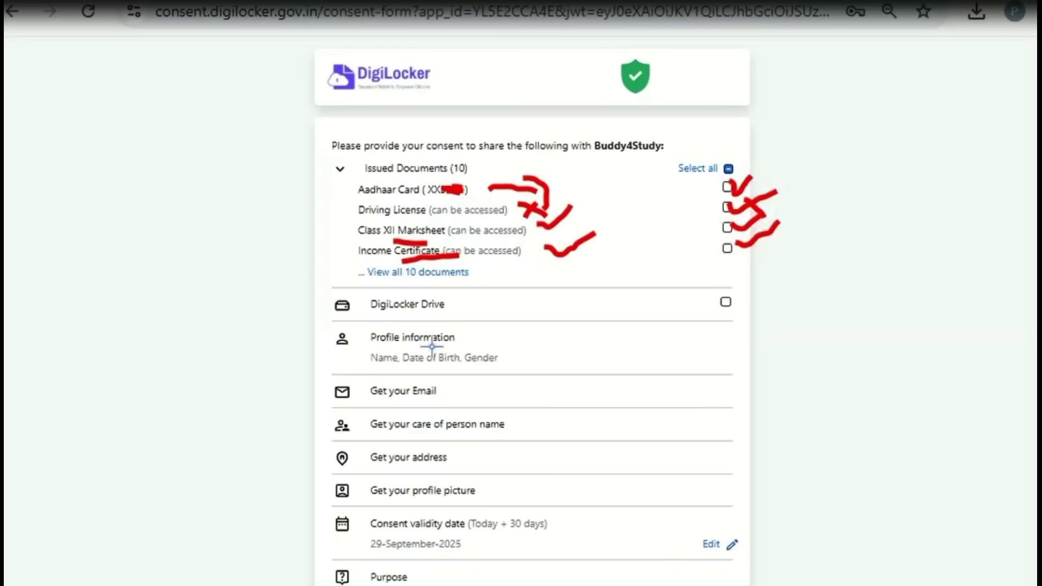
# - Draw red ticks at the DigiLocker Drive checkbox, the consent validity date and the Purpose entry
pyautogui.moveTo(726, 304); pyautogui.dragTo(759, 279)
pyautogui.moveTo(406, 537); pyautogui.dragTo(476, 488)
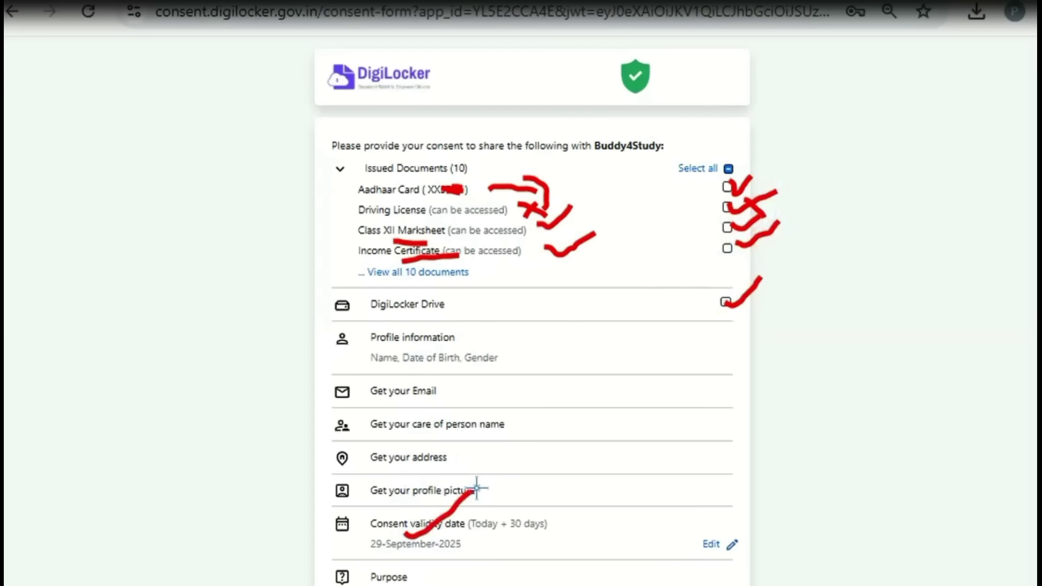
pyautogui.moveTo(401, 585); pyautogui.dragTo(464, 559)
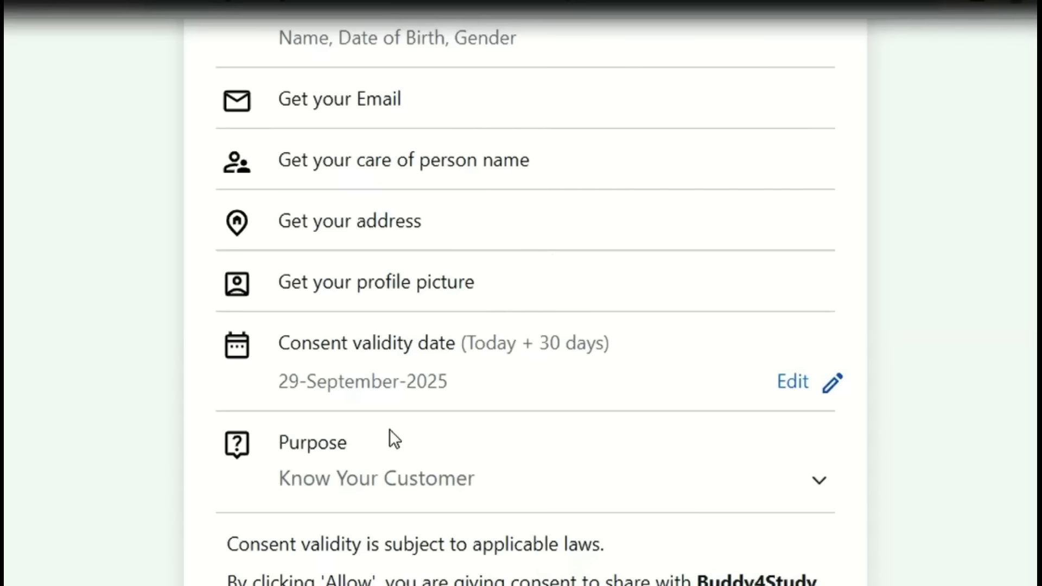
# - Set the consent purpose to Educational and allow sharing the details with Buddy4Study
pyautogui.click(370, 475)
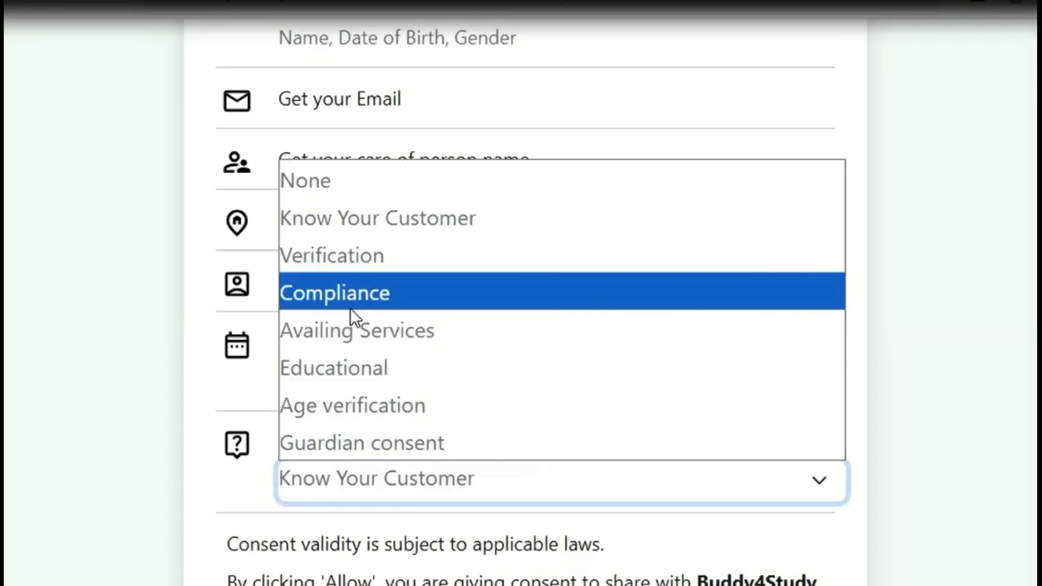
pyautogui.click(343, 371)
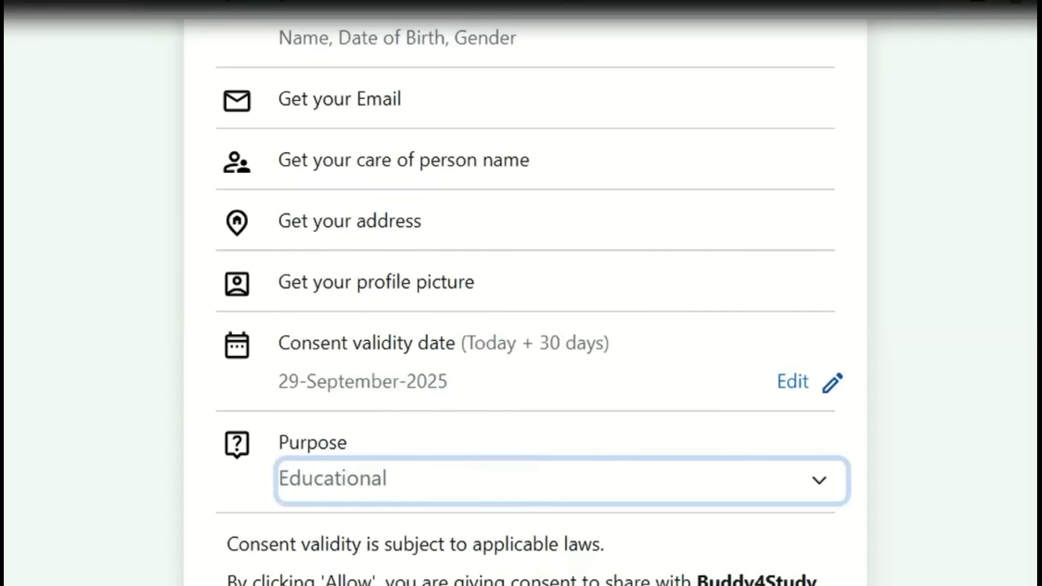
pyautogui.press('Tab')
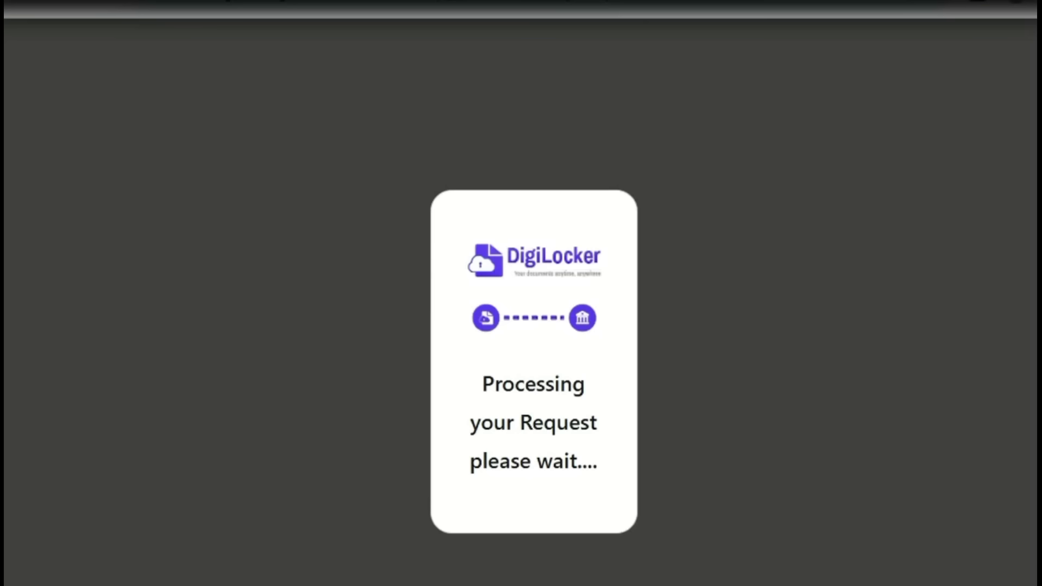
pyautogui.moveTo(492, 384); pyautogui.dragTo(512, 496)
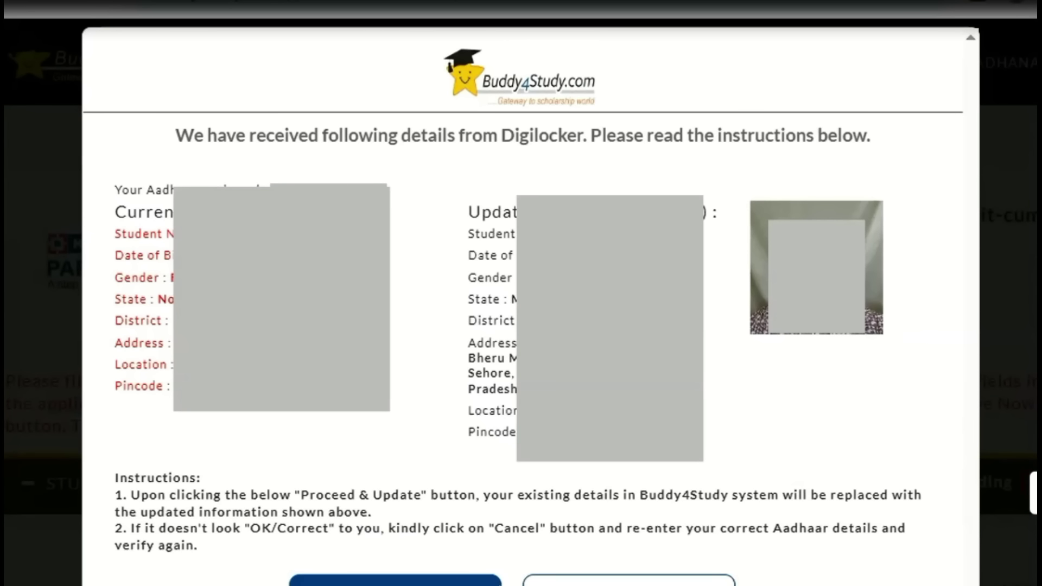
# - Mark the DigiLocker details notice and the current and updated details in red, and proceed with the update
pyautogui.moveTo(194, 153); pyautogui.dragTo(301, 157)
pyautogui.moveTo(467, 168); pyautogui.dragTo(643, 162)
pyautogui.moveTo(287, 237); pyautogui.dragTo(378, 188)
pyautogui.moveTo(564, 198); pyautogui.dragTo(654, 181)
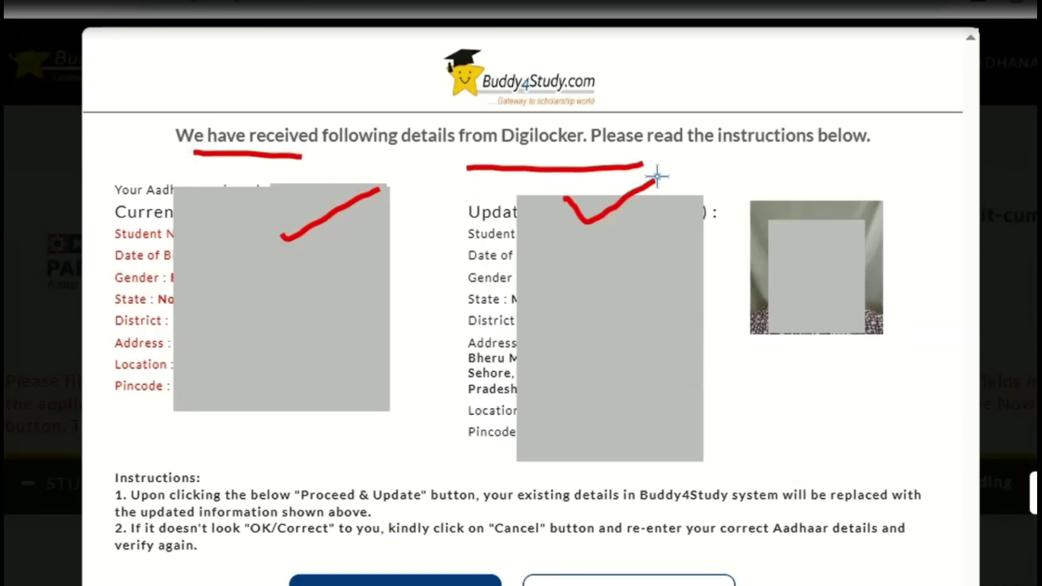
pyautogui.moveTo(320, 585)
pyautogui.mouseDown()
pyautogui.moveTo(430, 549)
pyautogui.moveTo(466, 585)
pyautogui.moveTo(398, 552)
pyautogui.mouseUp()
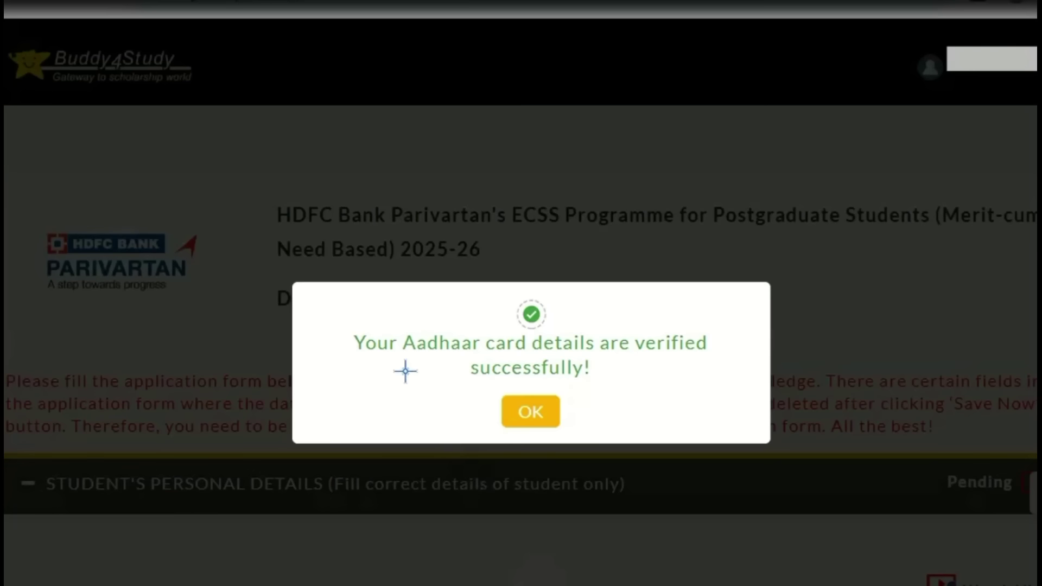
# - Underline the Aadhaar verification message, mark its OK button, and continue to the student's personal details
pyautogui.moveTo(379, 362); pyautogui.dragTo(458, 356)
pyautogui.moveTo(543, 357); pyautogui.dragTo(569, 359)
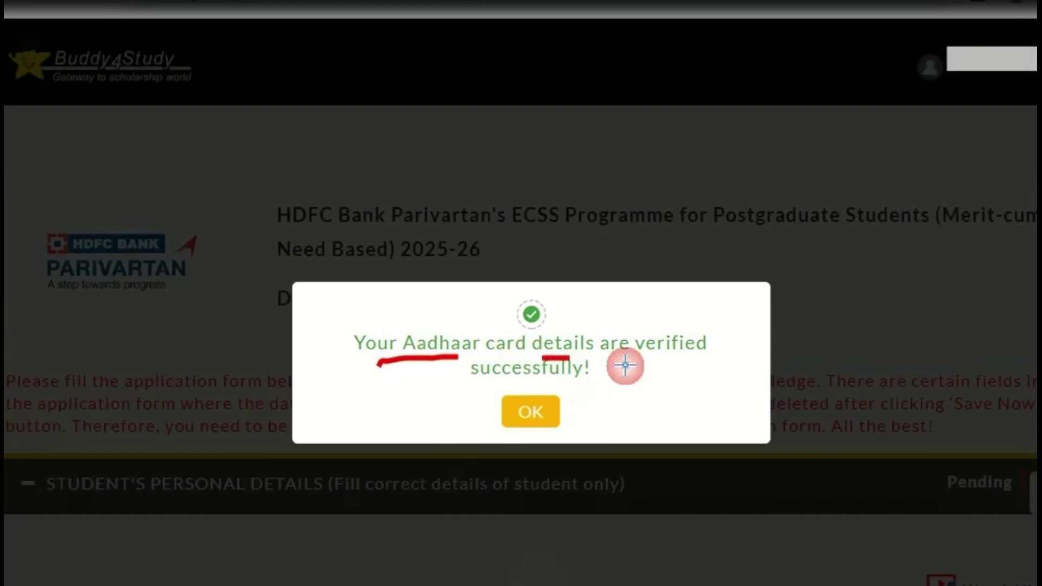
pyautogui.moveTo(632, 365); pyautogui.dragTo(692, 351)
pyautogui.moveTo(511, 386)
pyautogui.mouseDown()
pyautogui.moveTo(575, 385)
pyautogui.moveTo(728, 352)
pyautogui.mouseUp()
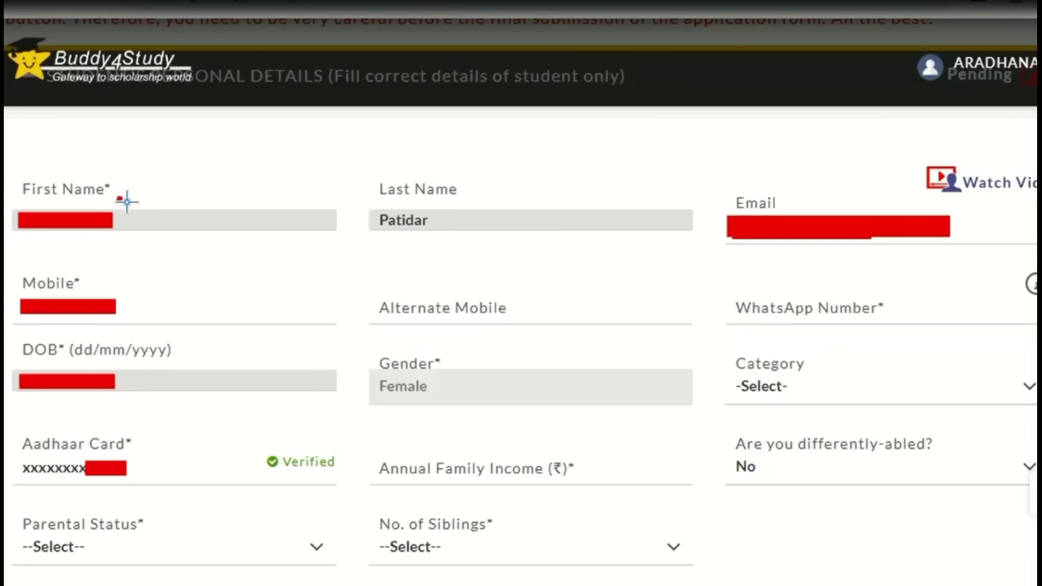
# - Draw red ticks at the First Name, Last Name, Email, Mobile, Alternate Mobile and WhatsApp Number fields
pyautogui.moveTo(118, 200); pyautogui.dragTo(173, 175)
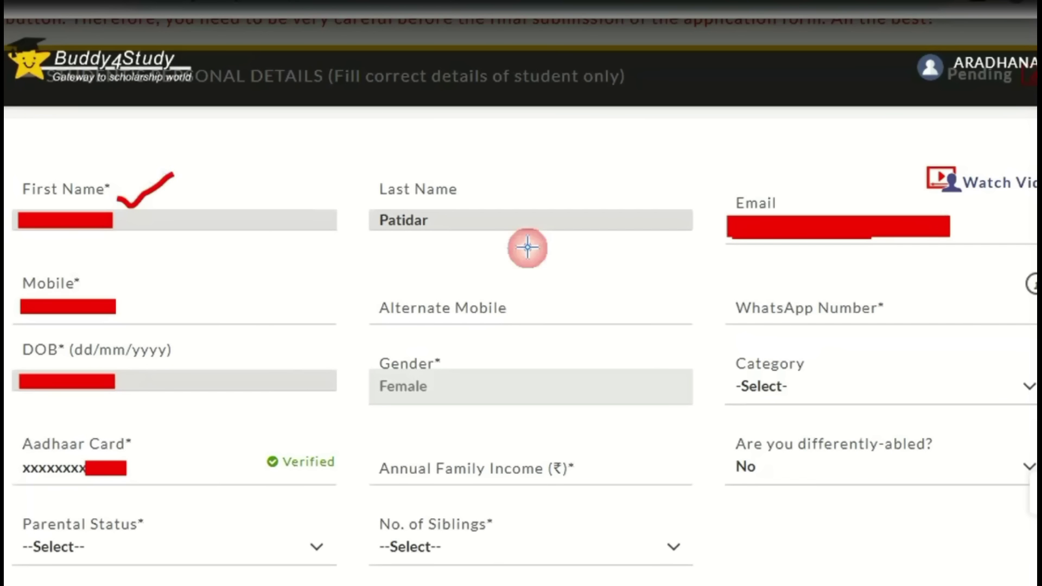
pyautogui.moveTo(551, 209); pyautogui.dragTo(611, 168)
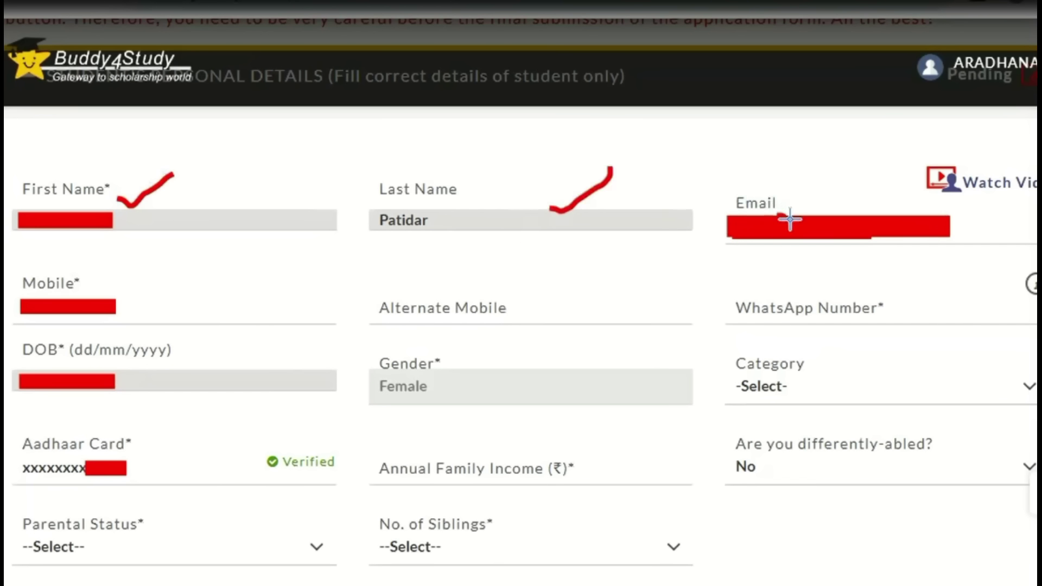
pyautogui.moveTo(789, 217); pyautogui.dragTo(837, 181)
pyautogui.moveTo(148, 292); pyautogui.dragTo(246, 260)
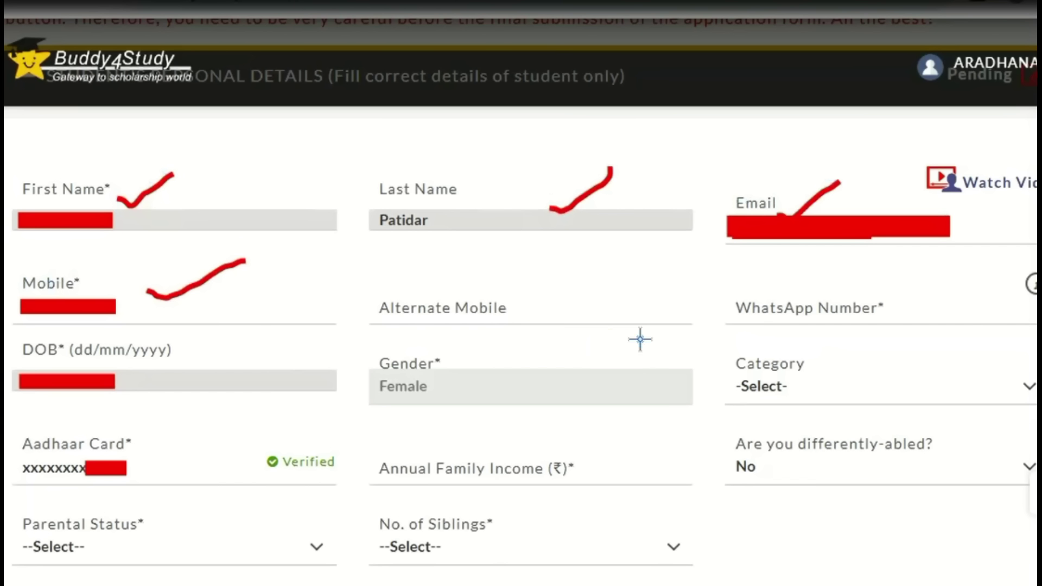
pyautogui.moveTo(432, 308); pyautogui.dragTo(476, 292)
pyautogui.moveTo(819, 305); pyautogui.dragTo(906, 265)
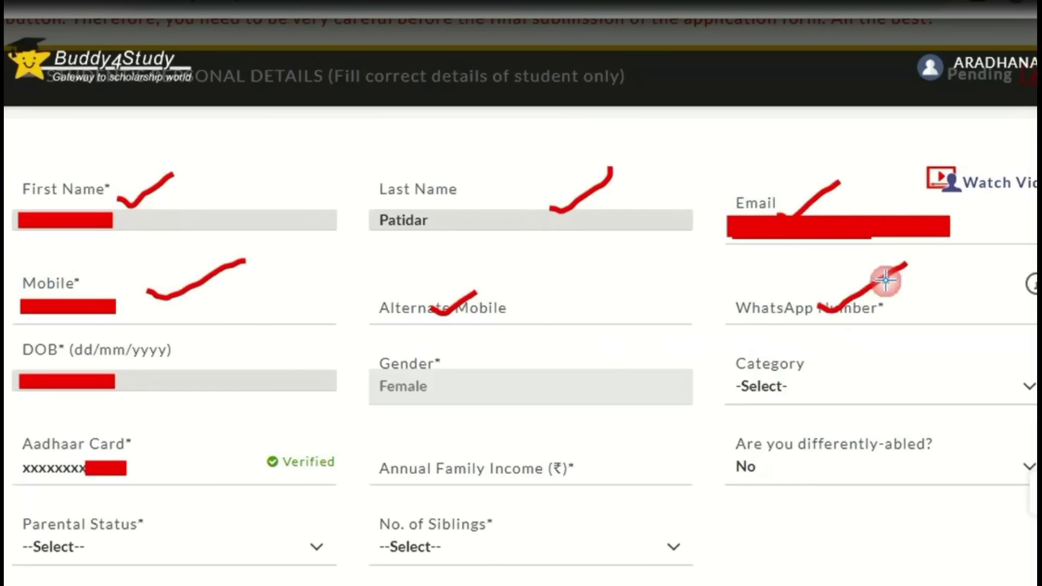
# - Mark in red the Gender, Category, Aadhaar Card, Annual Family Income, differently-abled and Parental Status fields
pyautogui.moveTo(446, 374); pyautogui.dragTo(499, 344)
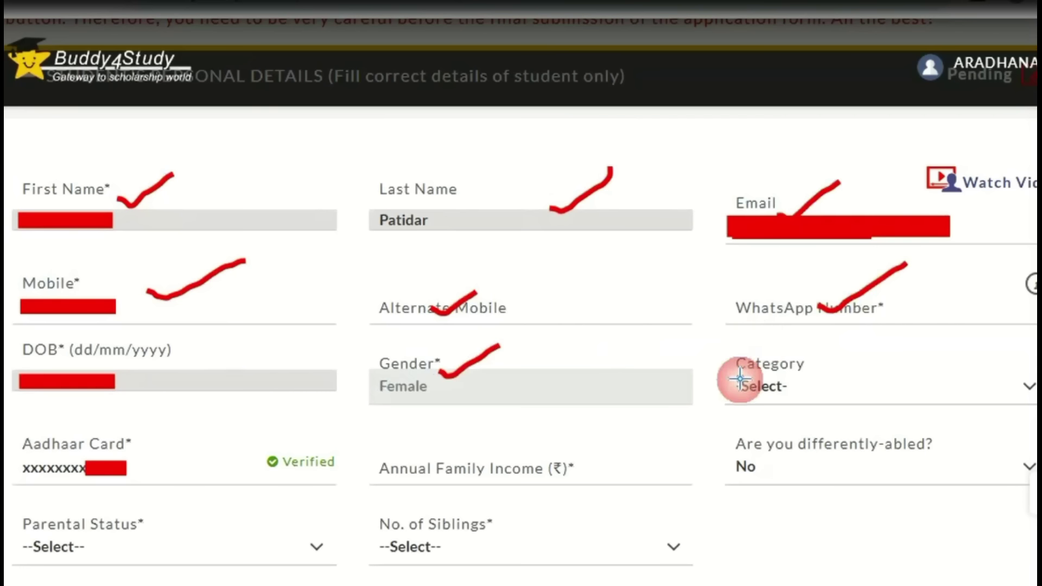
pyautogui.moveTo(857, 389)
pyautogui.mouseDown()
pyautogui.moveTo(947, 341)
pyautogui.moveTo(972, 363)
pyautogui.moveTo(1009, 352)
pyautogui.mouseUp()
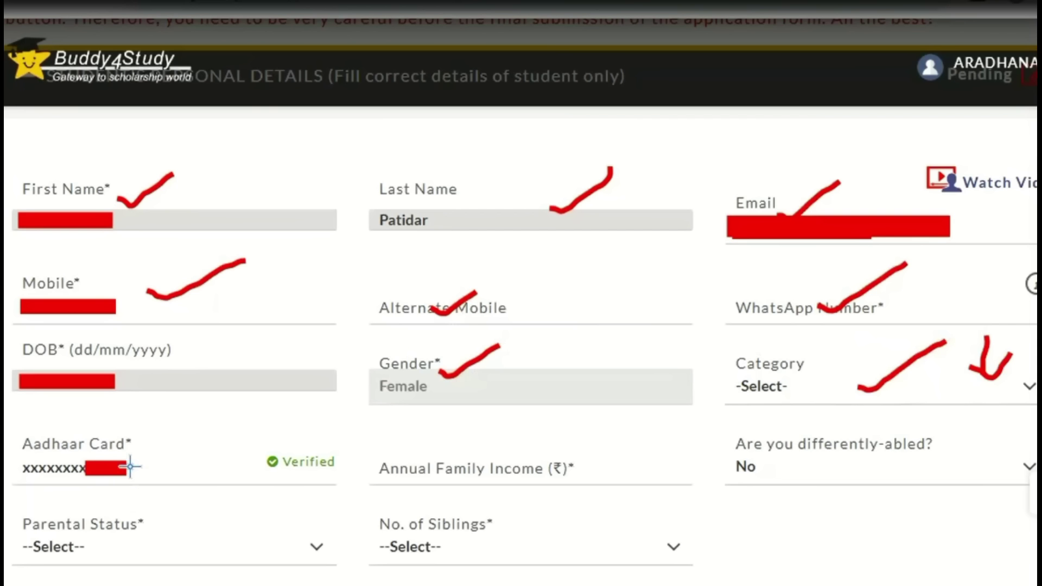
pyautogui.moveTo(187, 464); pyautogui.dragTo(253, 442)
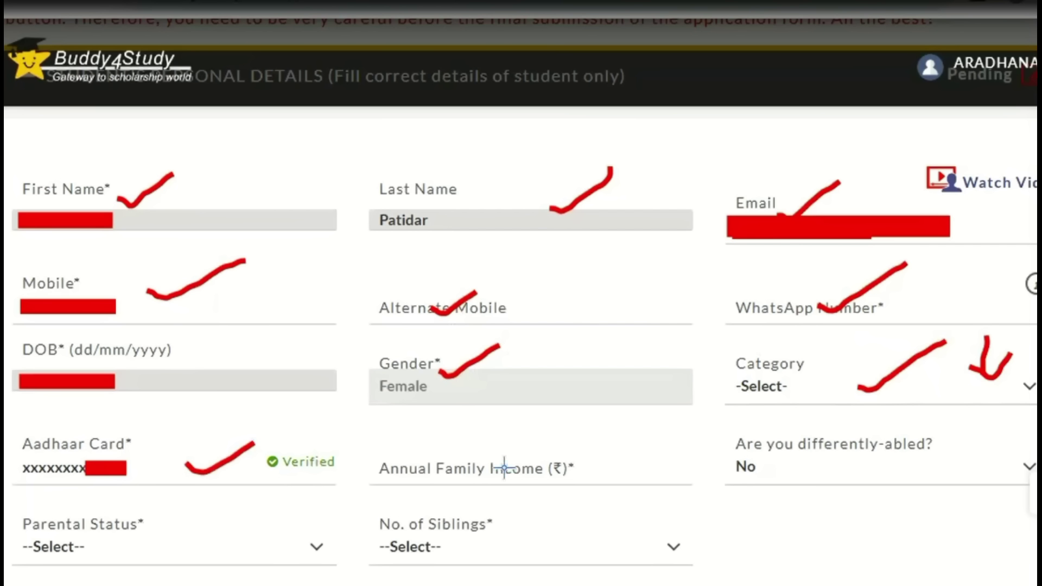
pyautogui.moveTo(389, 472)
pyautogui.mouseDown()
pyautogui.moveTo(605, 423)
pyautogui.moveTo(375, 472)
pyautogui.moveTo(450, 454)
pyautogui.mouseUp()
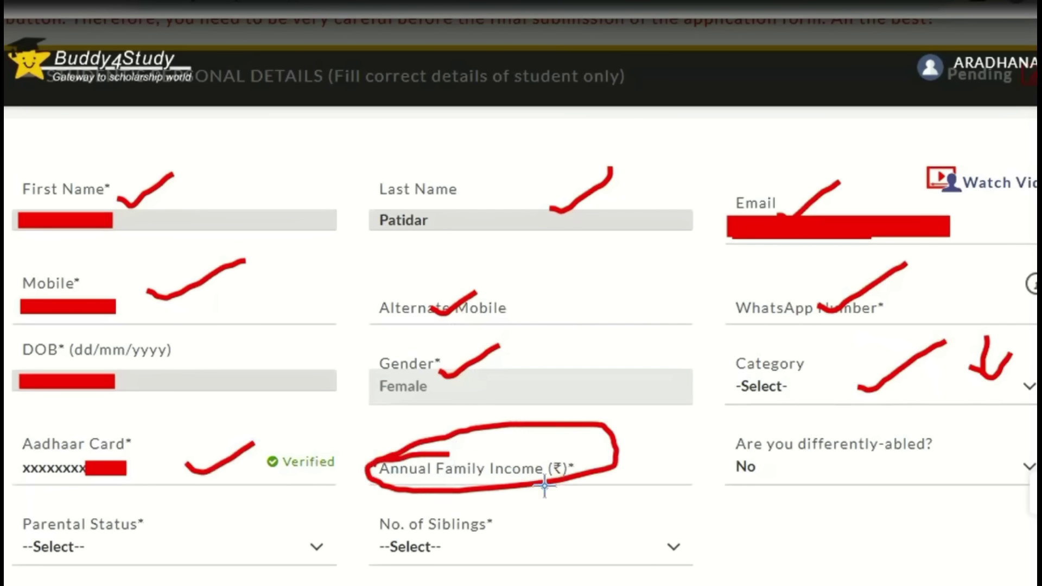
pyautogui.moveTo(814, 455); pyautogui.dragTo(857, 452)
pyautogui.moveTo(800, 472); pyautogui.dragTo(851, 470)
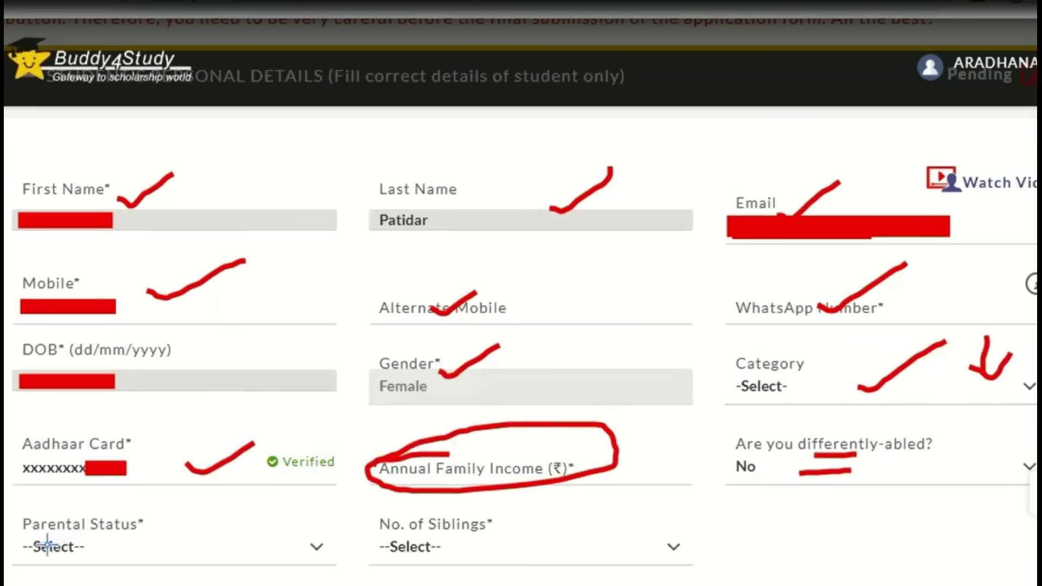
pyautogui.moveTo(12, 538)
pyautogui.mouseDown()
pyautogui.moveTo(122, 529)
pyautogui.moveTo(51, 567)
pyautogui.moveTo(46, 521)
pyautogui.mouseUp()
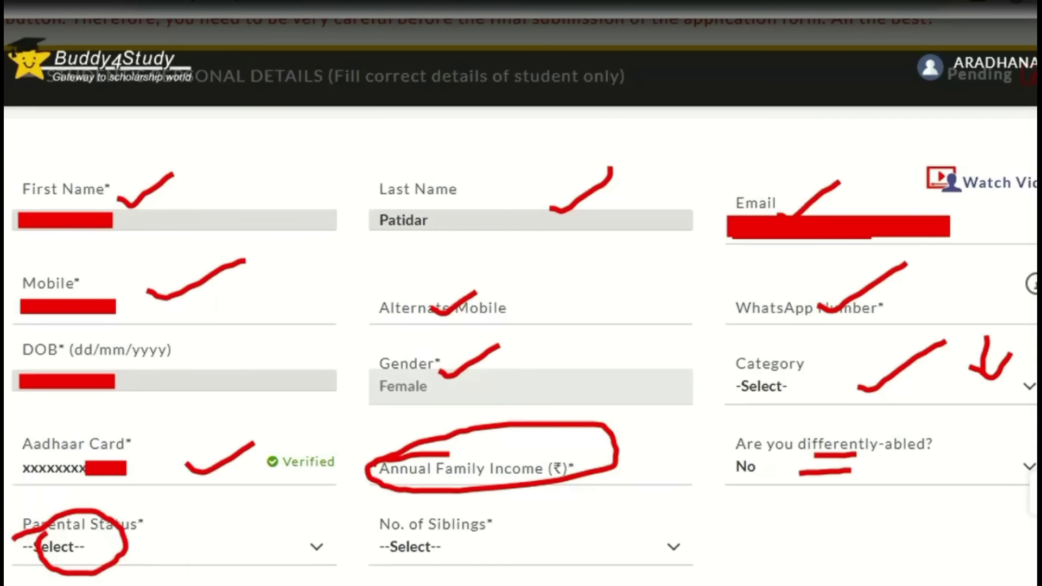
# - Set Parental Status to Both Parents Alive and No. of Siblings to 3
pyautogui.scroll(-5, 508, 575)
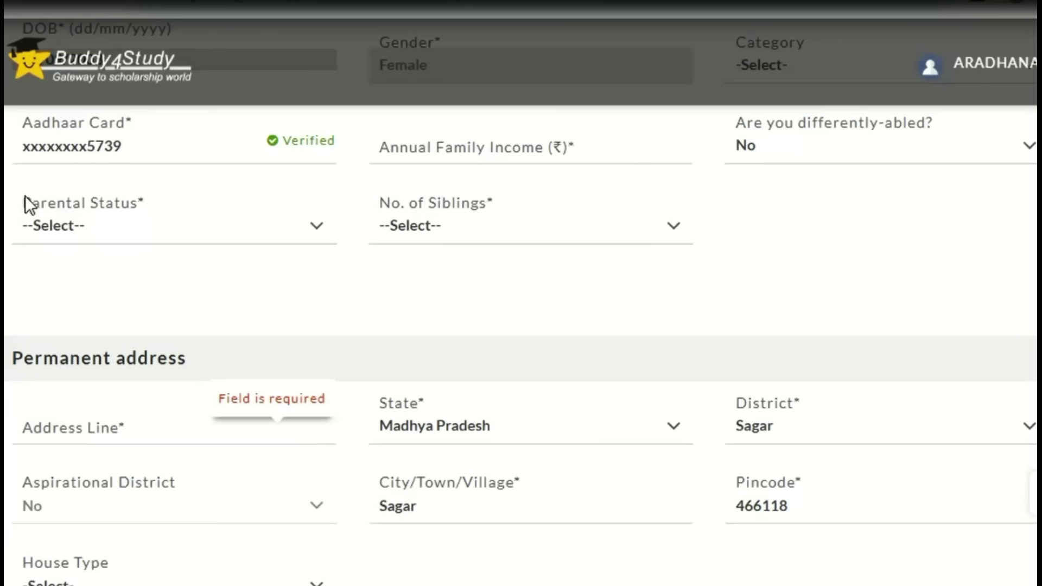
pyautogui.moveTo(25, 195); pyautogui.dragTo(155, 201)
pyautogui.click(272, 232)
pyautogui.click(266, 268)
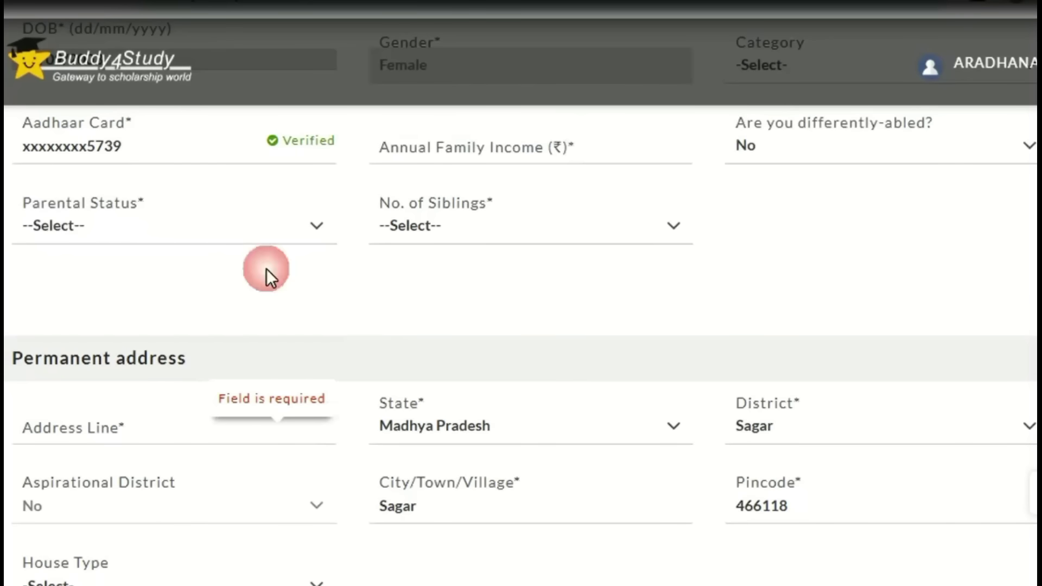
pyautogui.click(228, 236)
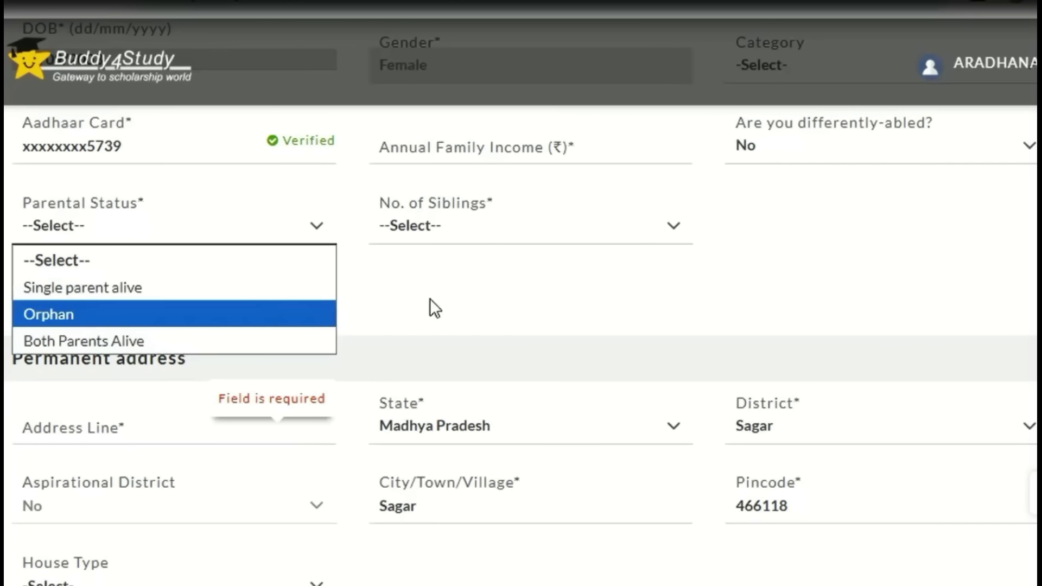
pyautogui.click(380, 275)
pyautogui.click(164, 234)
pyautogui.click(119, 343)
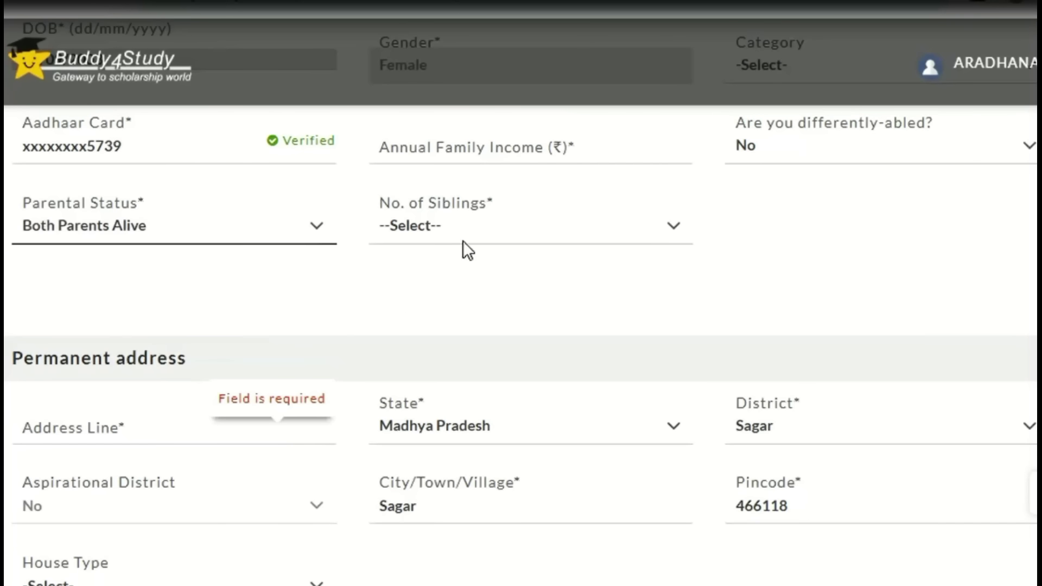
pyautogui.click(433, 234)
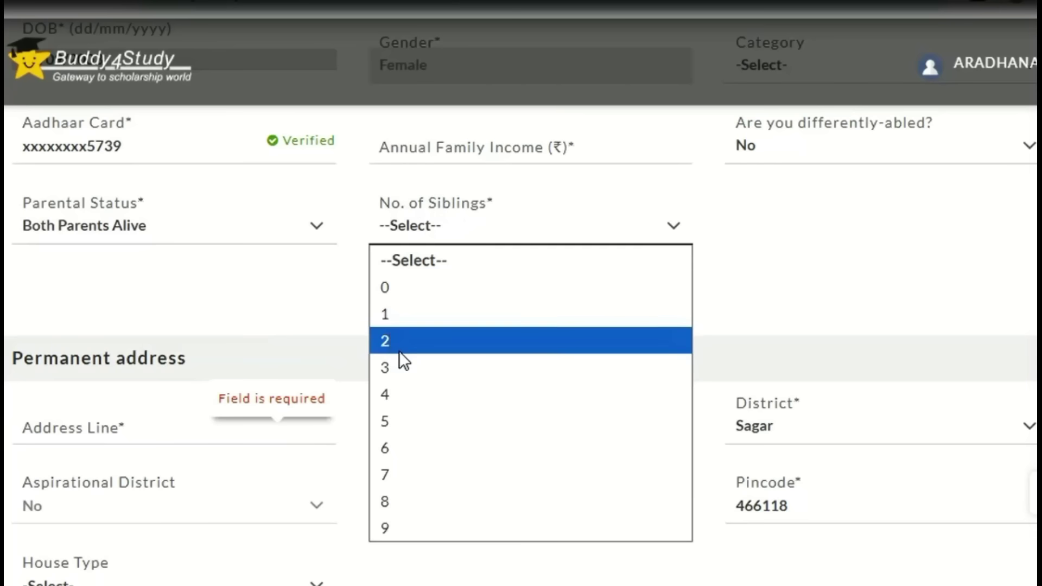
pyautogui.click(396, 369)
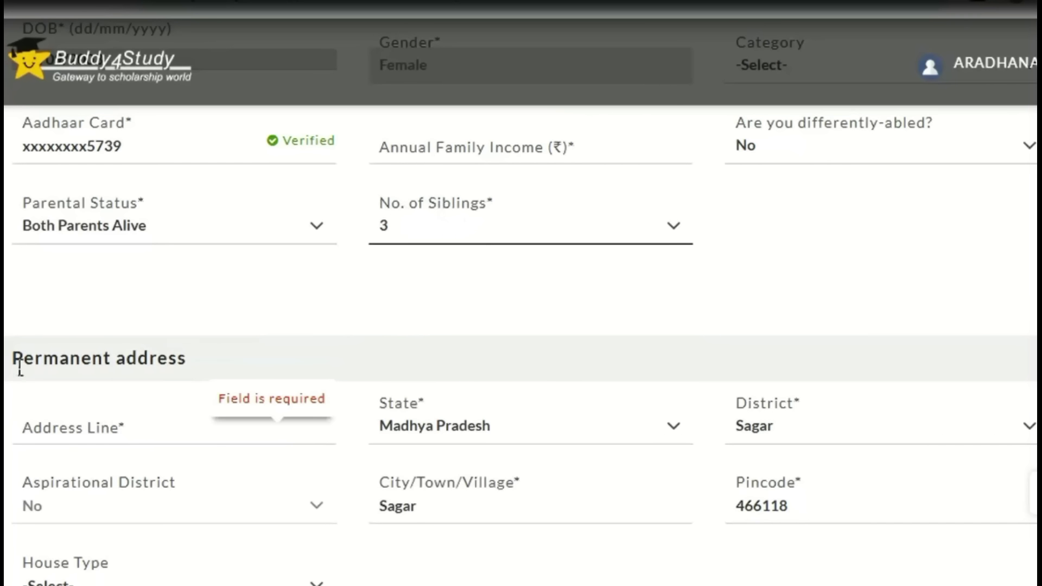
# - Highlight the Permanent address heading and draw red ticks at its address line, state, district, aspirational district, city, pincode and house type fields
pyautogui.moveTo(20, 368); pyautogui.dragTo(131, 373)
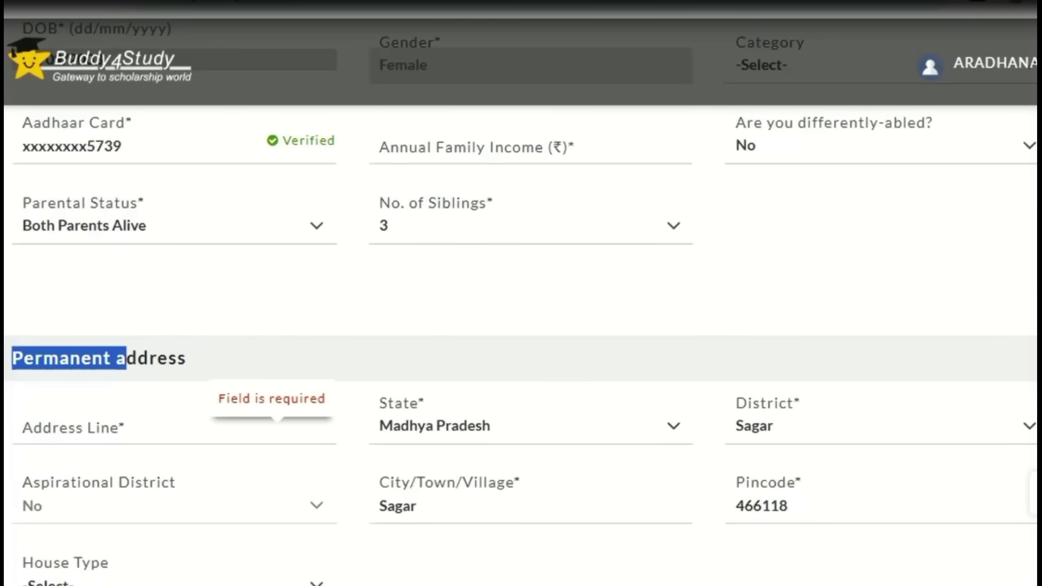
pyautogui.moveTo(165, 429); pyautogui.dragTo(236, 406)
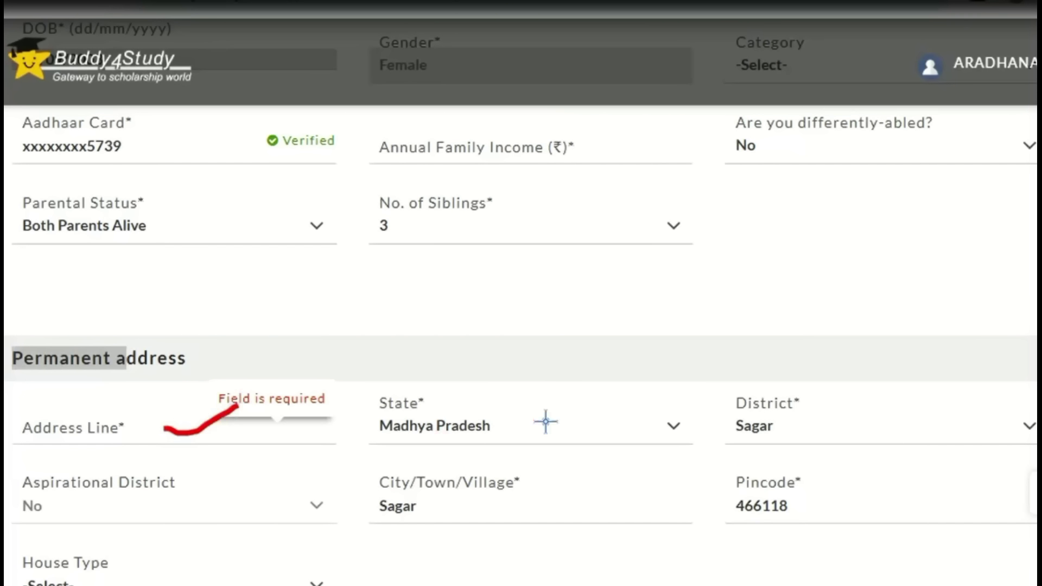
pyautogui.moveTo(544, 421); pyautogui.dragTo(622, 395)
pyautogui.moveTo(805, 421); pyautogui.dragTo(870, 385)
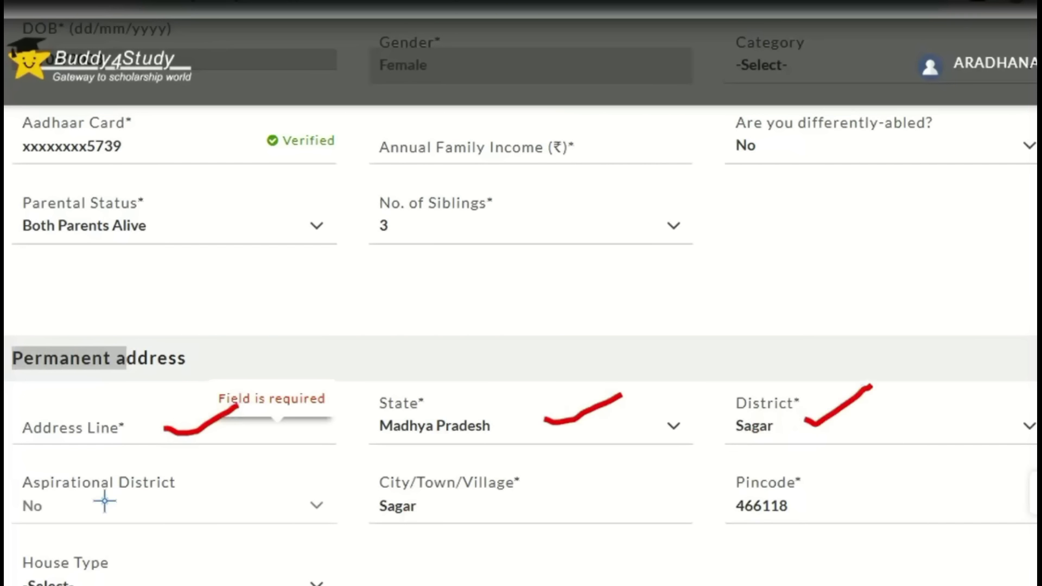
pyautogui.moveTo(102, 493); pyautogui.dragTo(205, 446)
pyautogui.moveTo(527, 484); pyautogui.dragTo(631, 441)
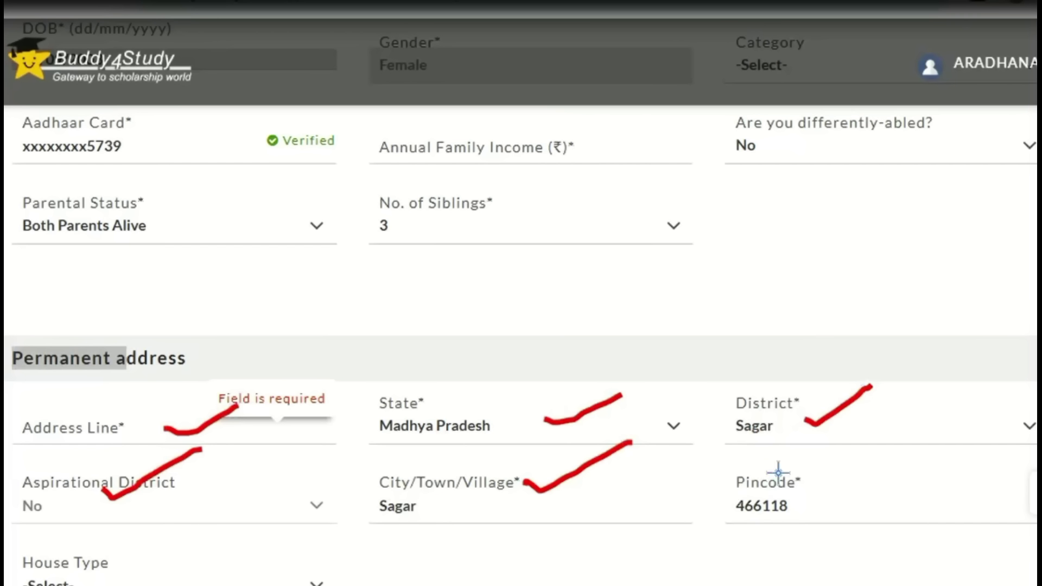
pyautogui.moveTo(789, 482); pyautogui.dragTo(842, 449)
pyautogui.moveTo(84, 581); pyautogui.dragTo(179, 525)
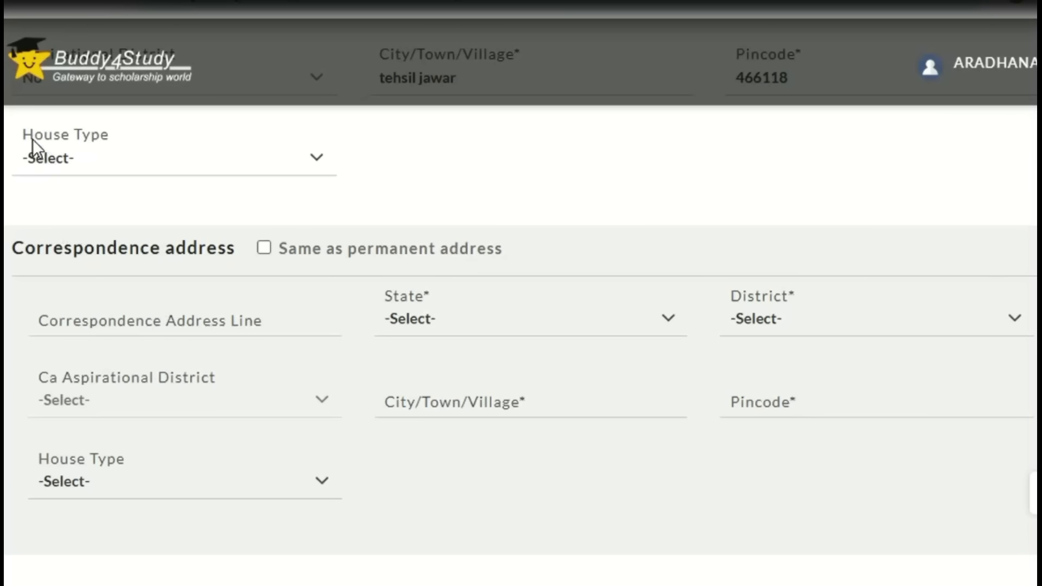
# - Set the permanent address's House Type to Owned
pyautogui.moveTo(30, 148); pyautogui.dragTo(119, 136)
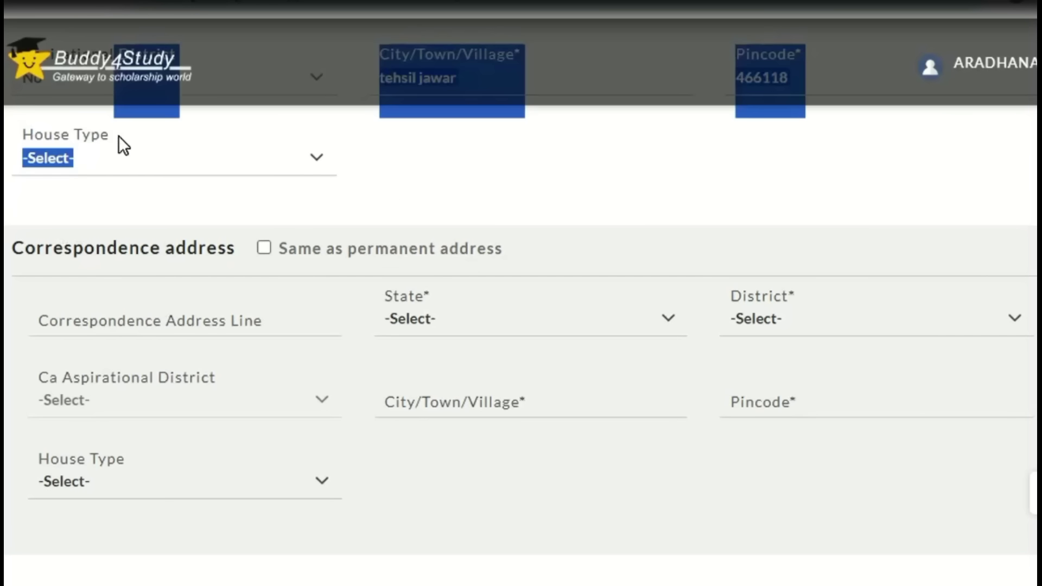
pyautogui.click(274, 158)
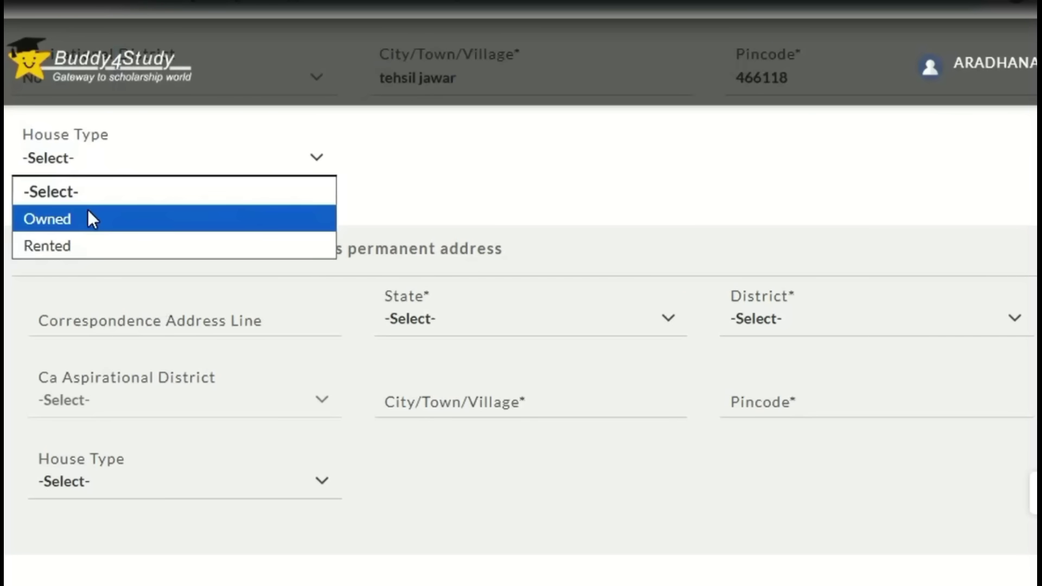
pyautogui.click(69, 220)
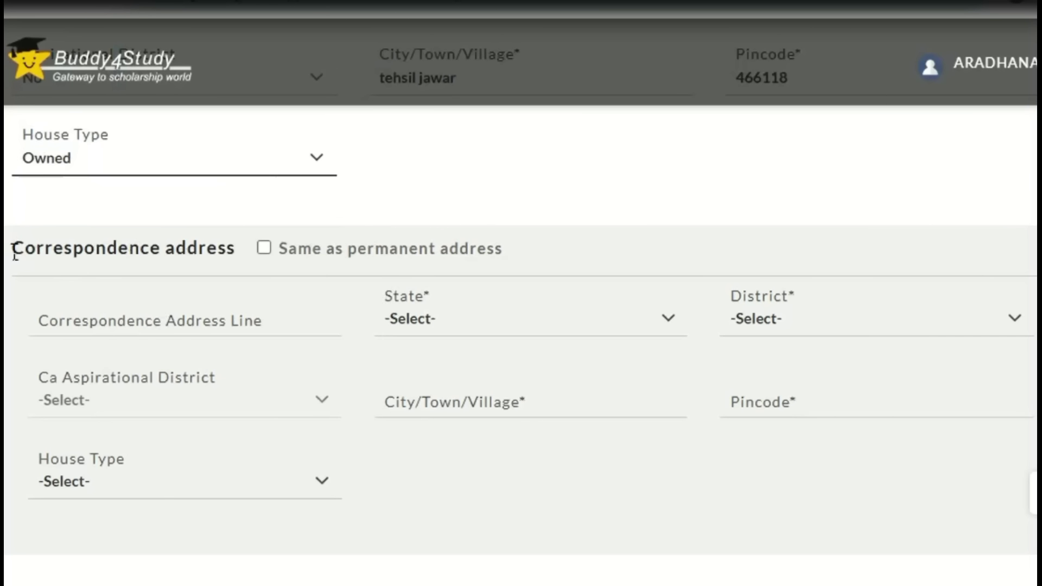
# - Point out the Correspondence address section and its Same as permanent address option, and continue to the education details
pyautogui.moveTo(12, 247); pyautogui.dragTo(239, 252)
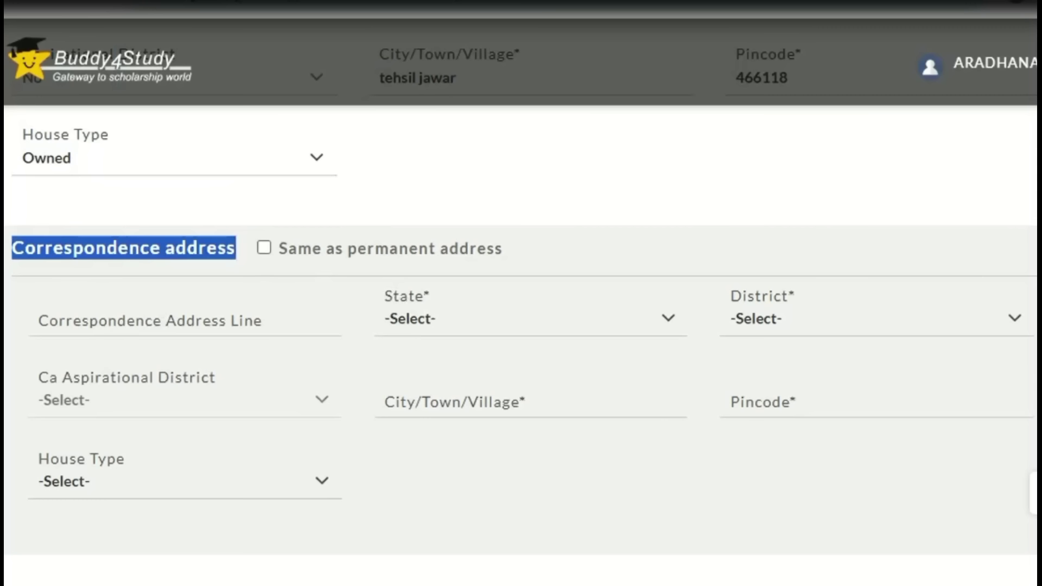
pyautogui.click(454, 514)
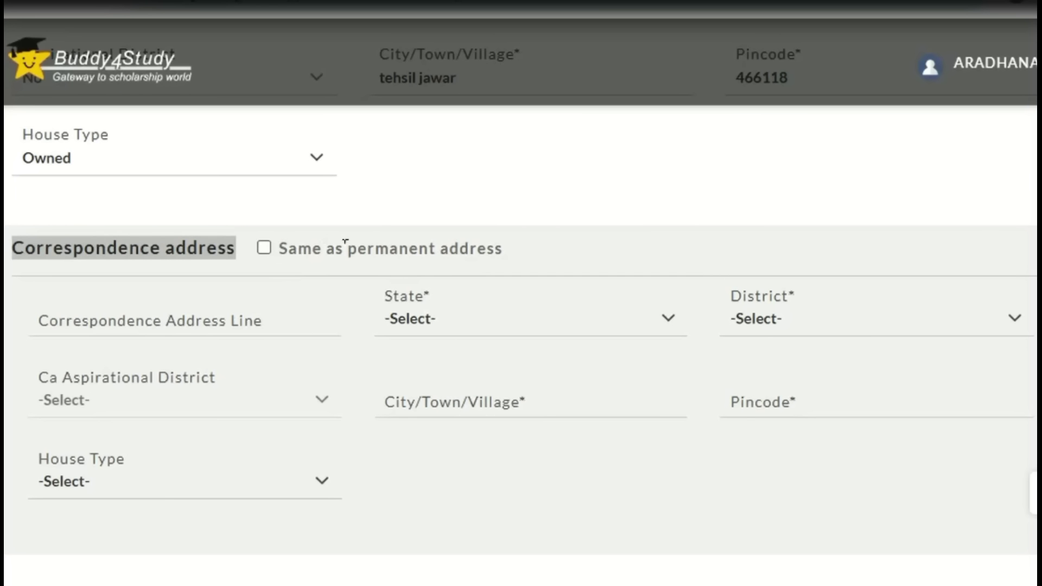
pyautogui.moveTo(345, 244); pyautogui.dragTo(486, 275)
pyautogui.click(486, 275)
pyautogui.click(826, 537)
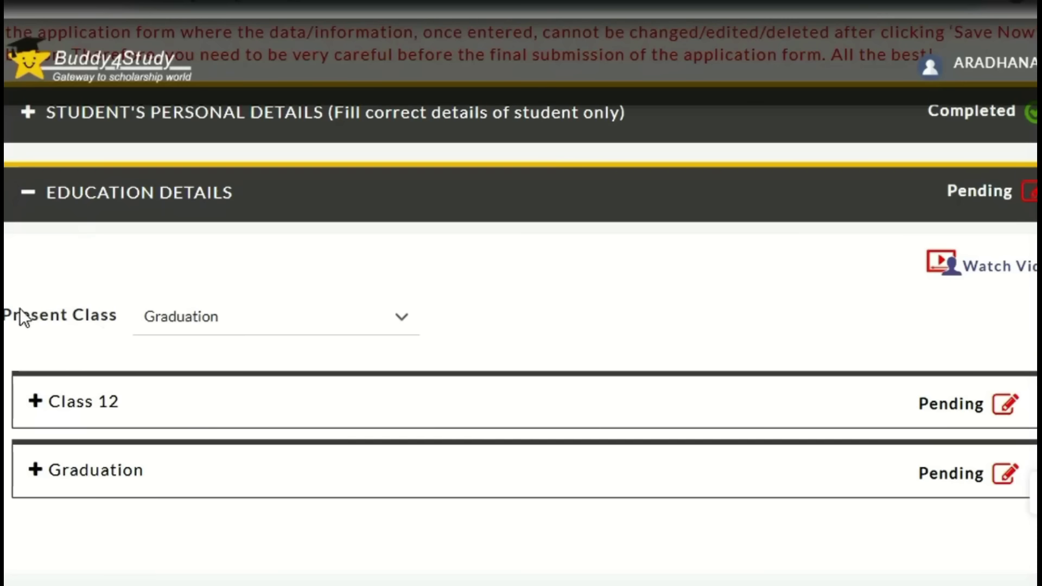
# - Check the Present Class choices and expand the Class 12 education section
pyautogui.moveTo(18, 315); pyautogui.dragTo(120, 316)
pyautogui.click(284, 324)
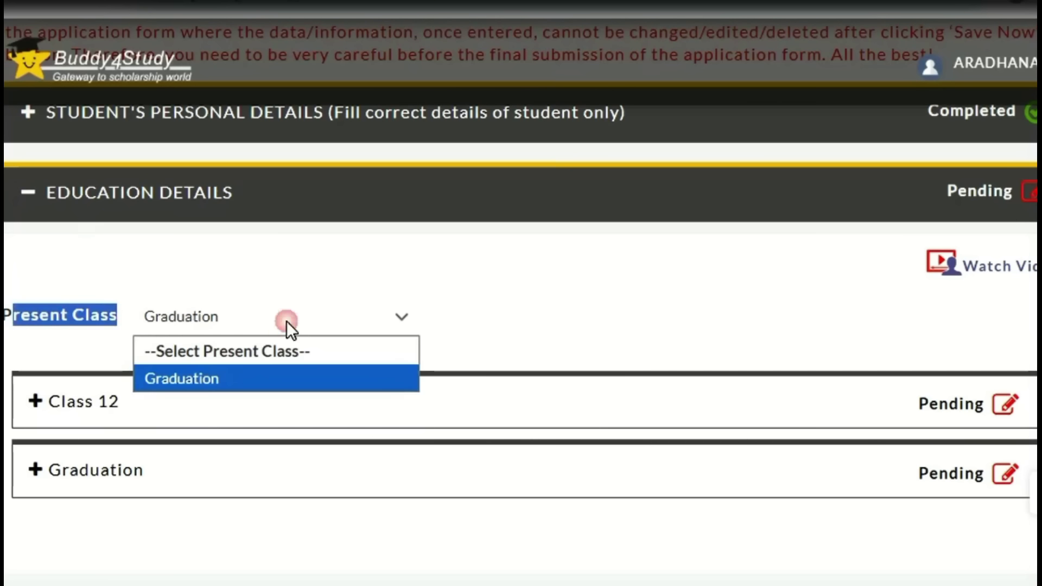
pyautogui.click(285, 321)
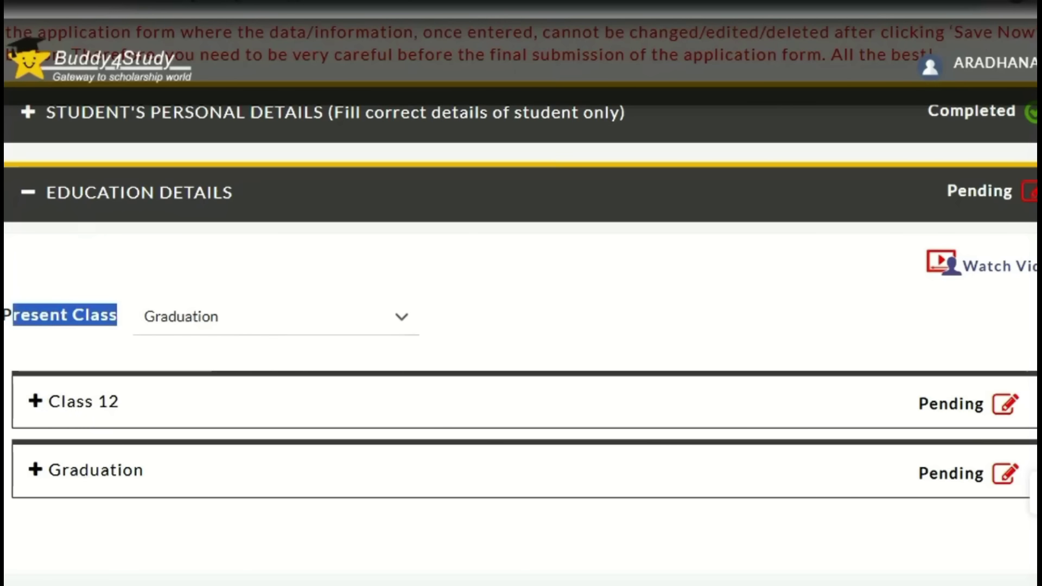
pyautogui.click(76, 411)
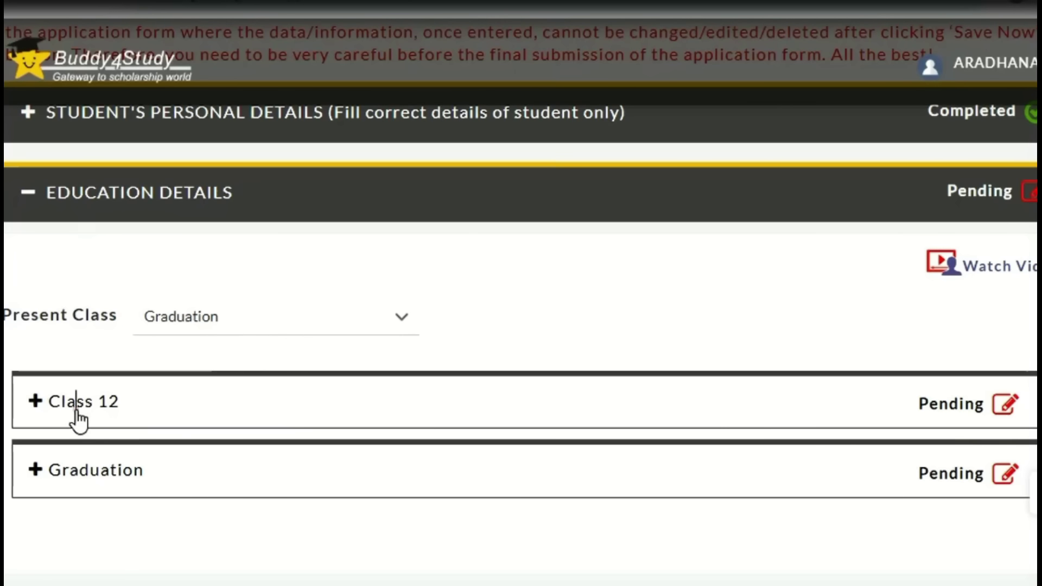
pyautogui.scroll(-5, 679, 408)
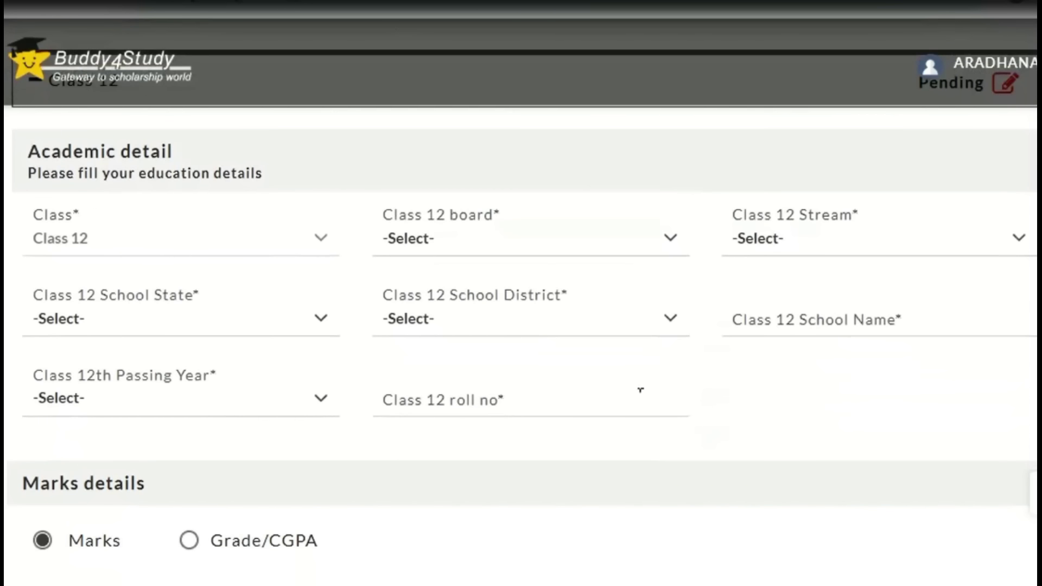
# - Set the Class 12 board to Madhya Pradesh Board and the Class 12 stream to Commerce
pyautogui.moveTo(21, 154); pyautogui.dragTo(186, 156)
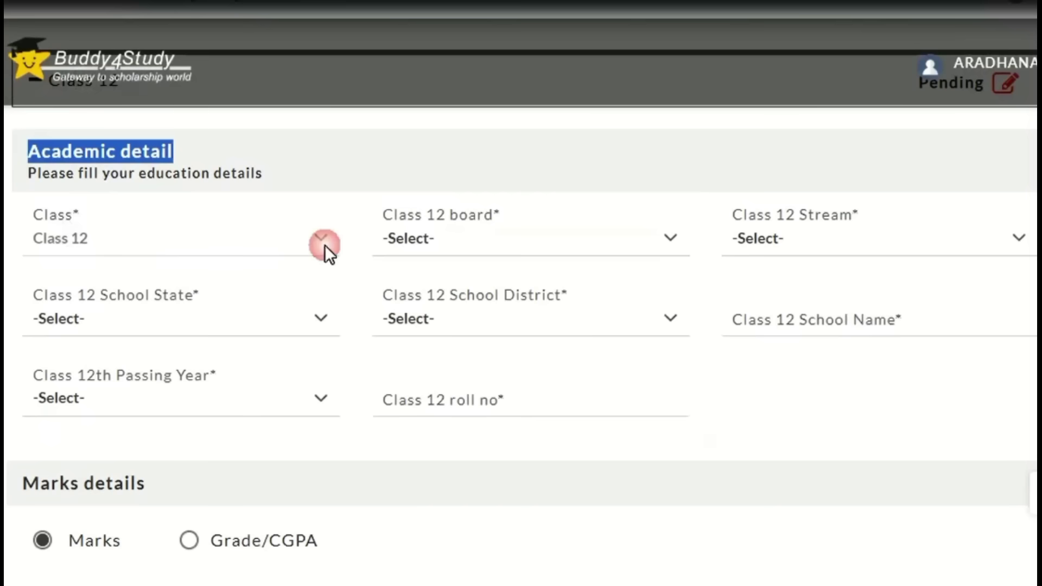
pyautogui.click(461, 242)
pyautogui.press('m')
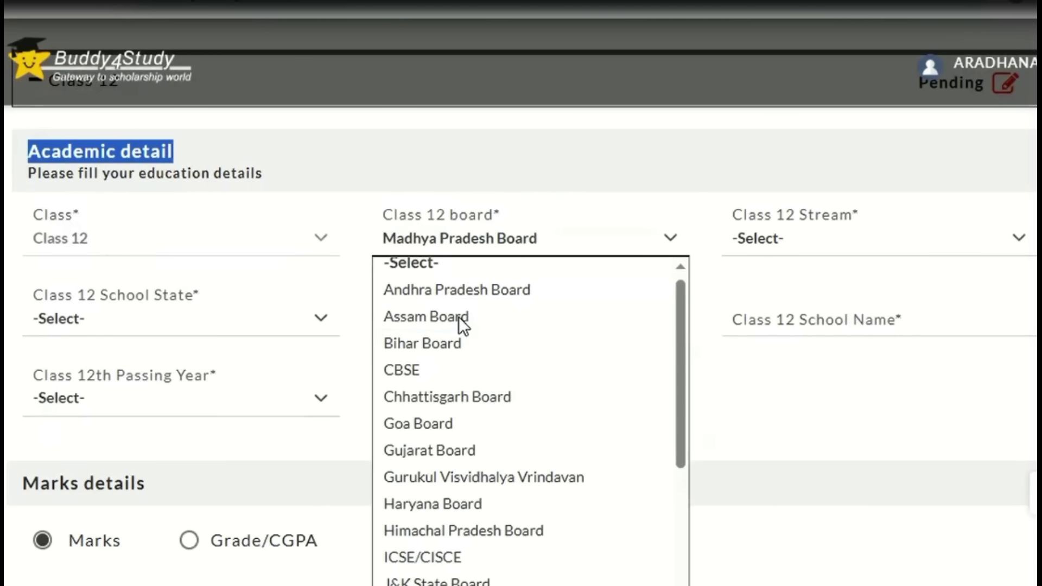
pyautogui.press('Return')
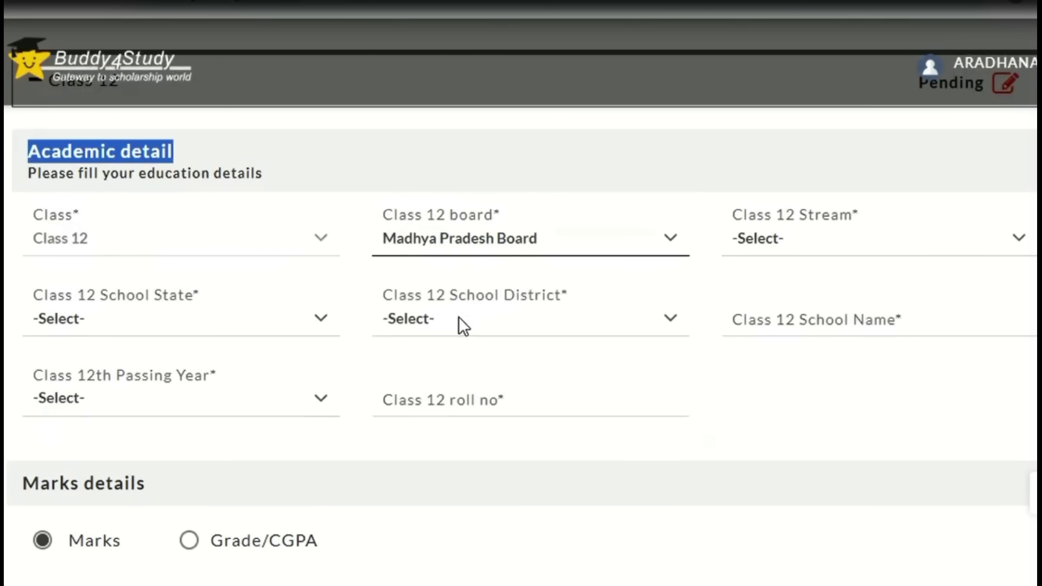
pyautogui.click(793, 243)
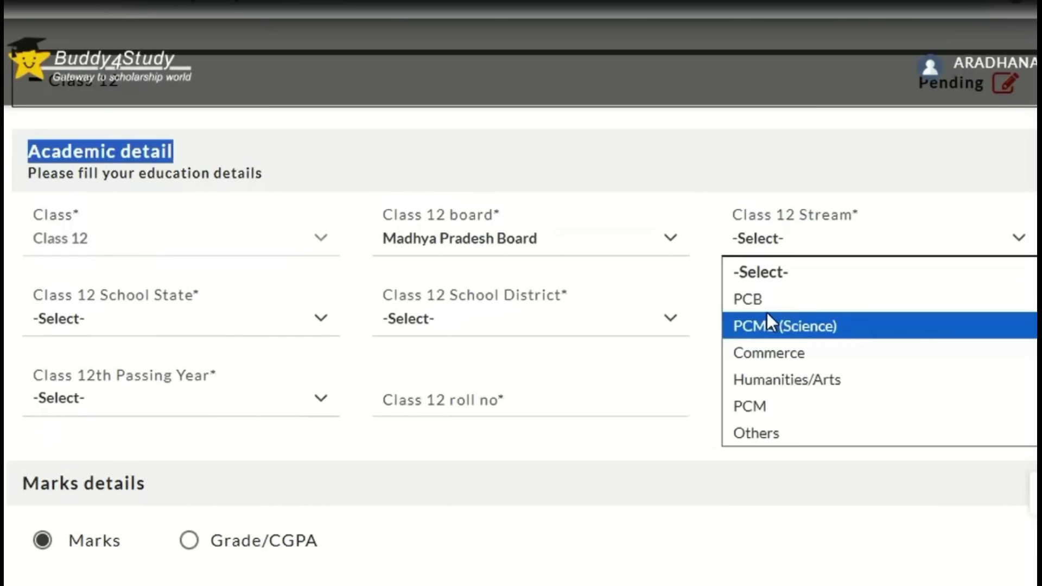
pyautogui.click(765, 301)
pyautogui.click(809, 239)
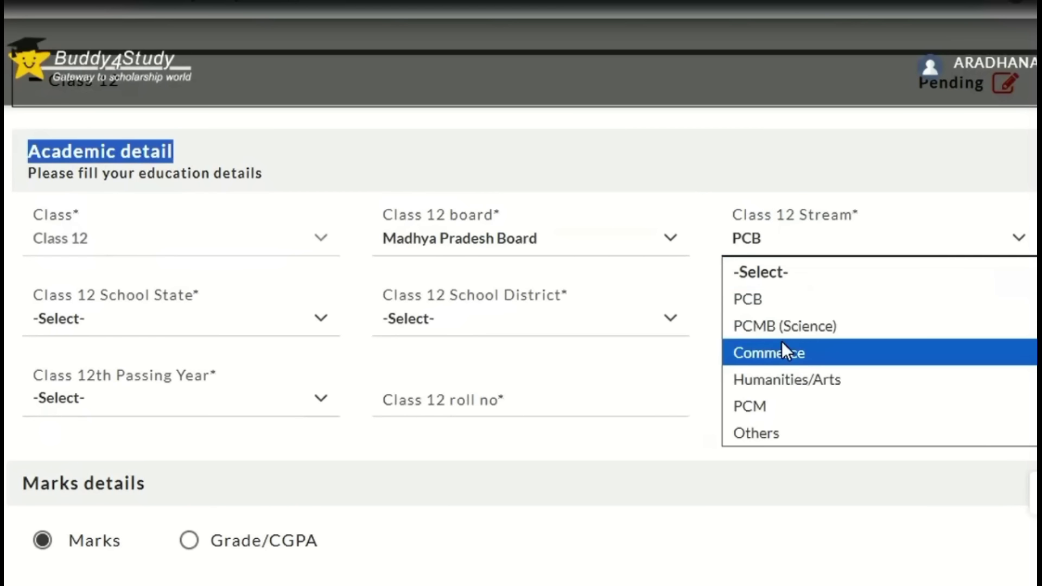
pyautogui.click(768, 354)
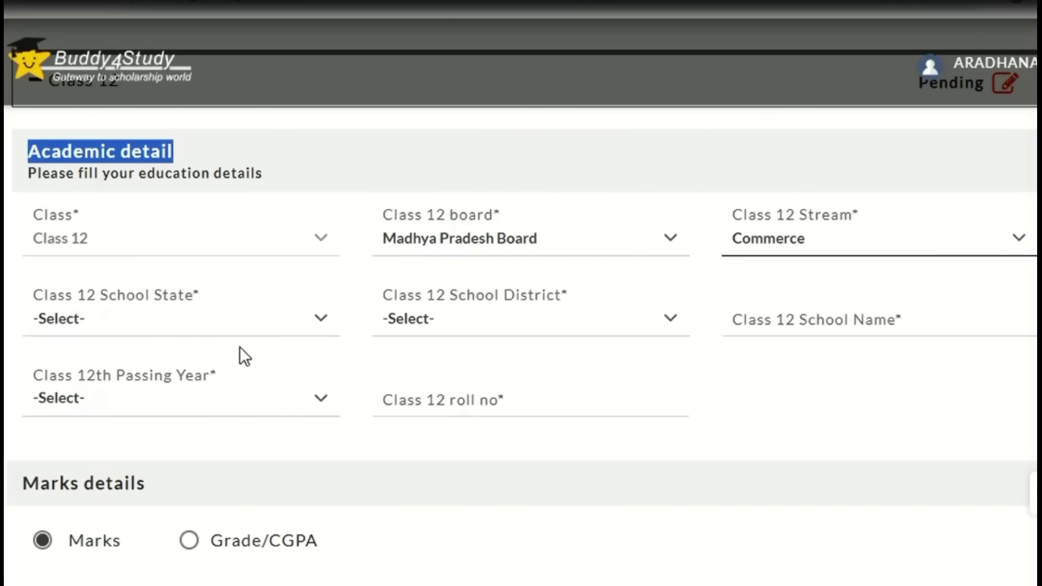
# - Set the Class 12 school state to Madhya Pradesh and the school district to Sehore
pyautogui.click(274, 340)
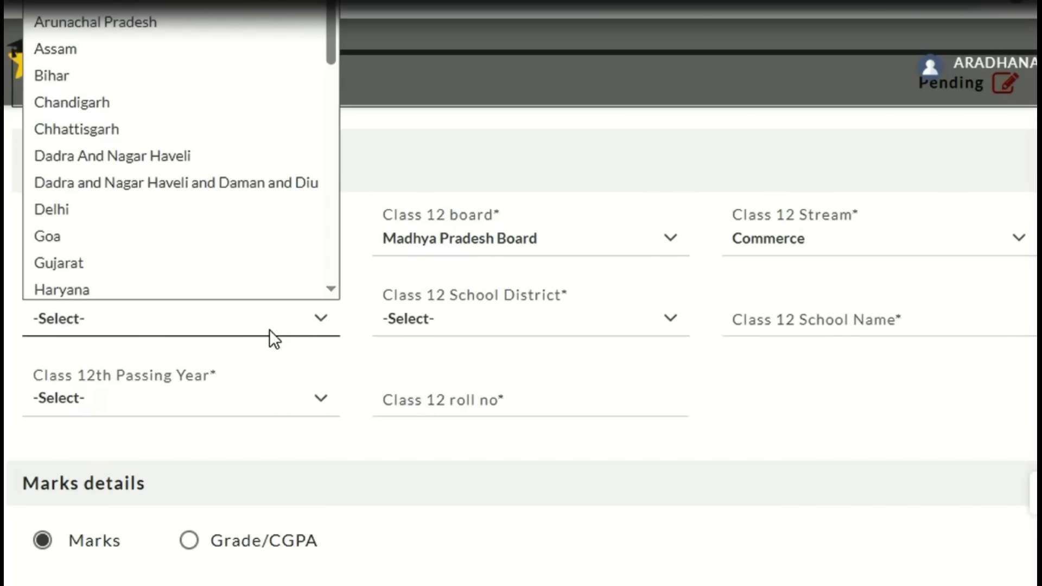
pyautogui.press('n')
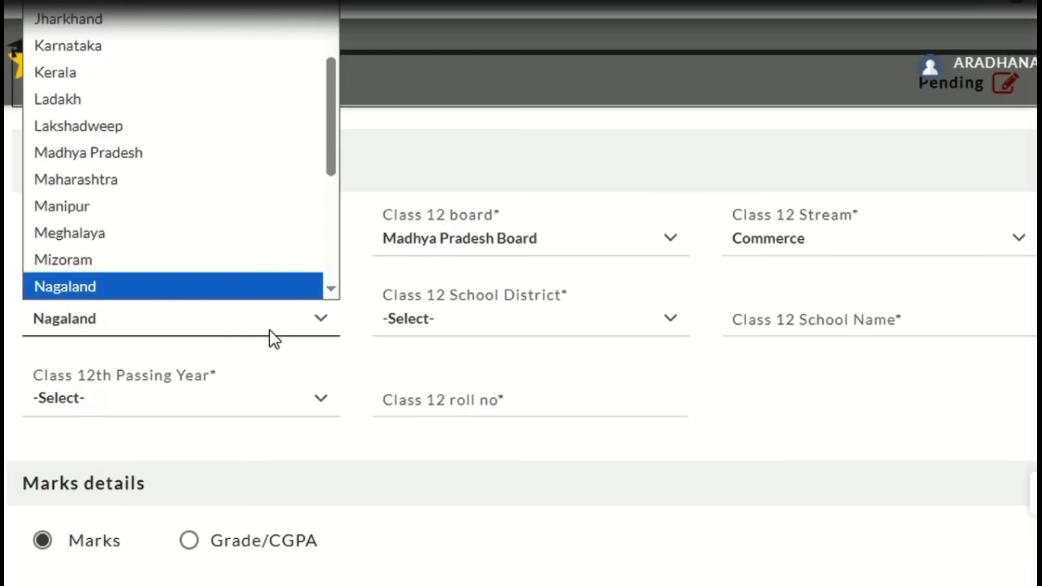
pyautogui.press('m')
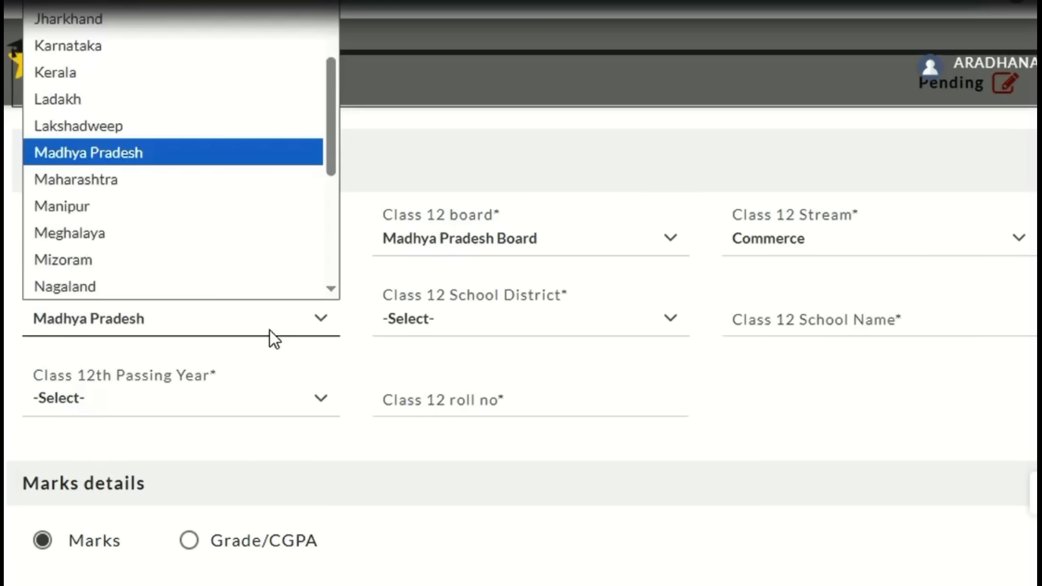
pyautogui.press('Return')
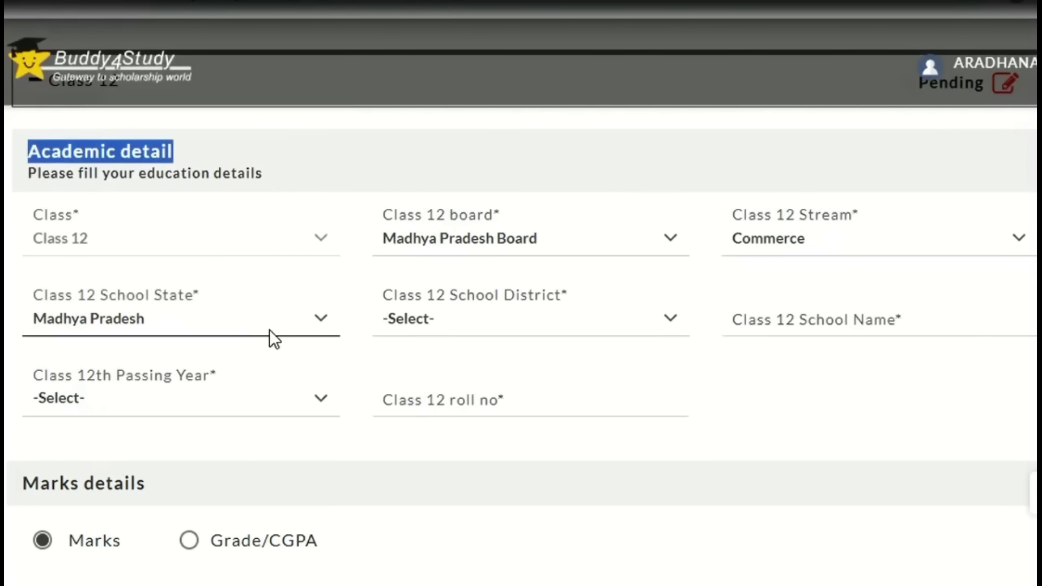
pyautogui.click(566, 313)
pyautogui.press('s')
pyautogui.press('e')
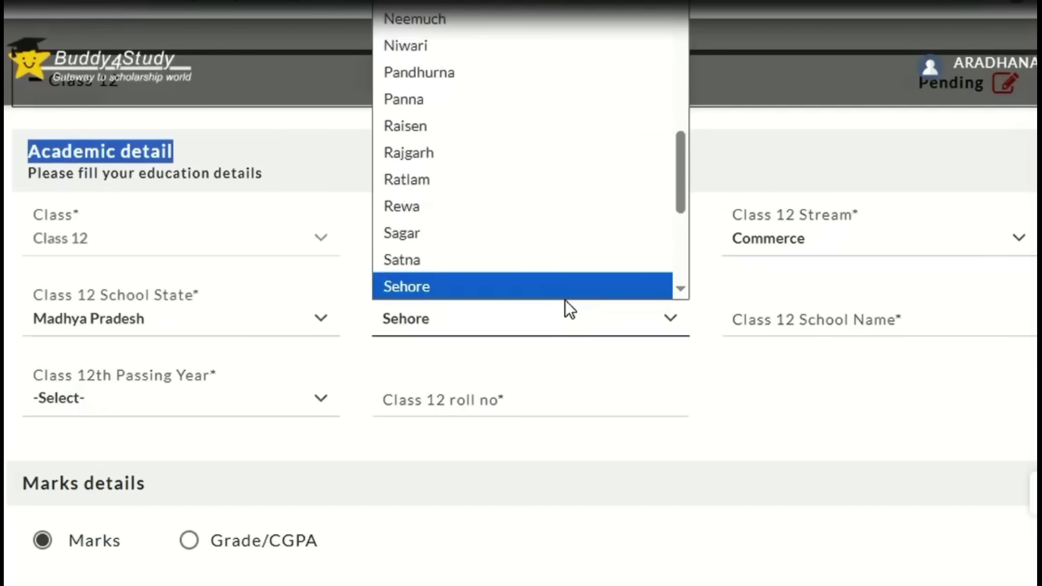
pyautogui.press('Return')
# - Fill in the Class 12 school name as "aadharsheela academy sanwar road ujjain" and the passing year as 2021
pyautogui.click(886, 319)
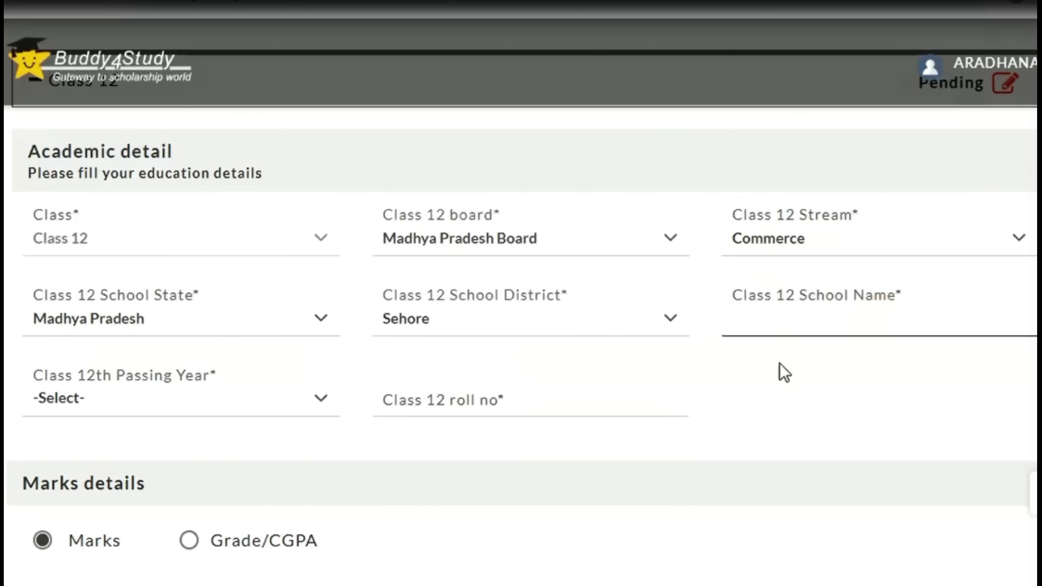
pyautogui.click(697, 547)
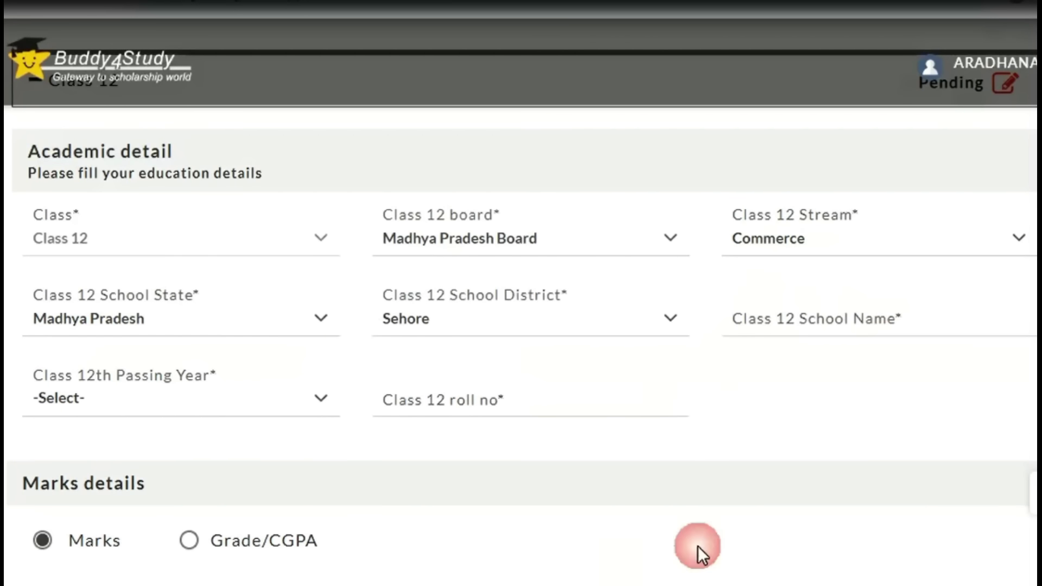
pyautogui.click(822, 312)
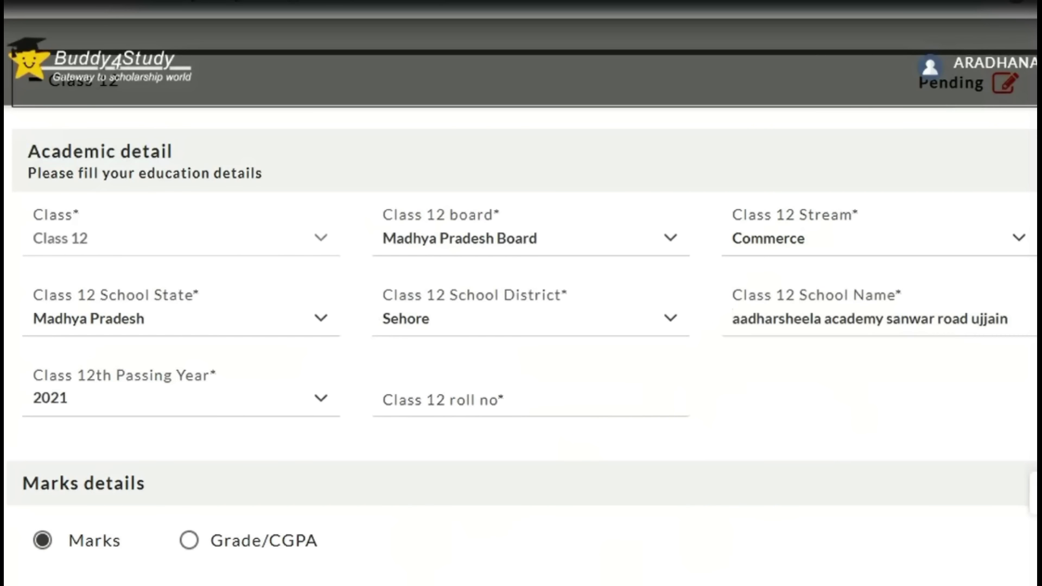
pyautogui.moveTo(757, 297); pyautogui.dragTo(878, 310)
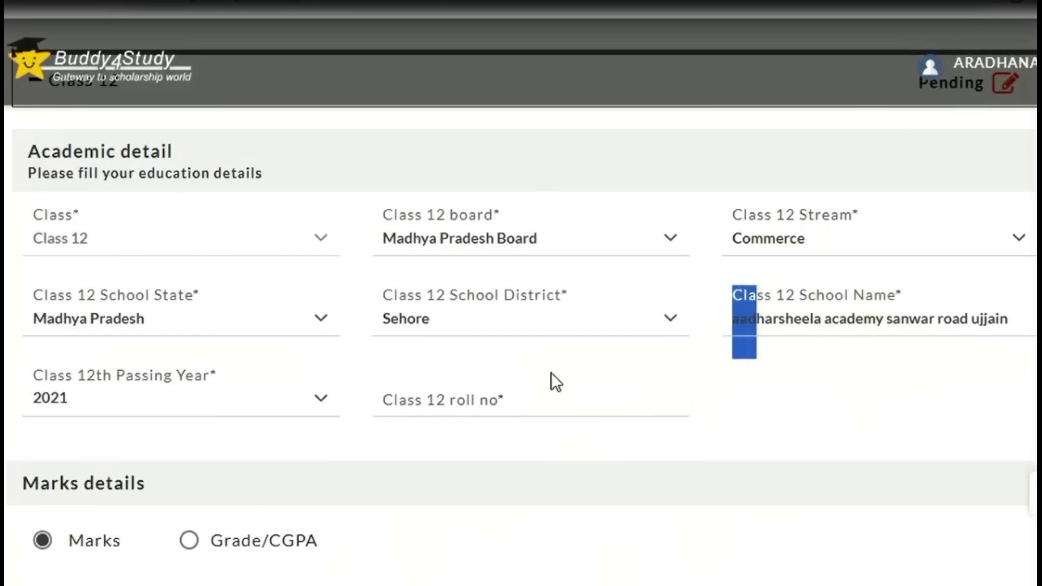
pyautogui.moveTo(74, 380); pyautogui.dragTo(149, 380)
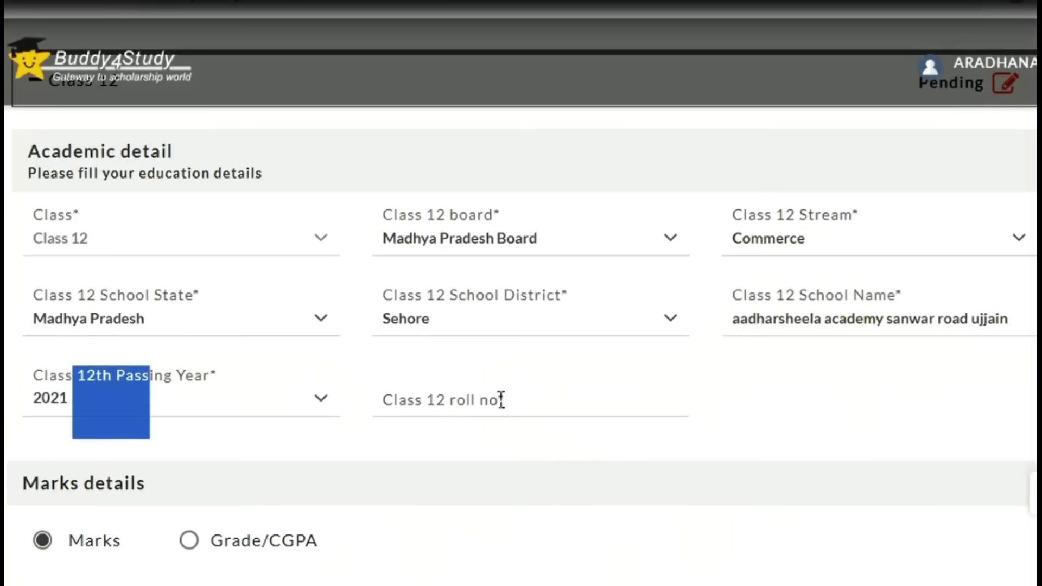
# - Point out the Class 12 roll number field and draw red ticks at Marks Obtained, Total Marks and Save
pyautogui.click(567, 431)
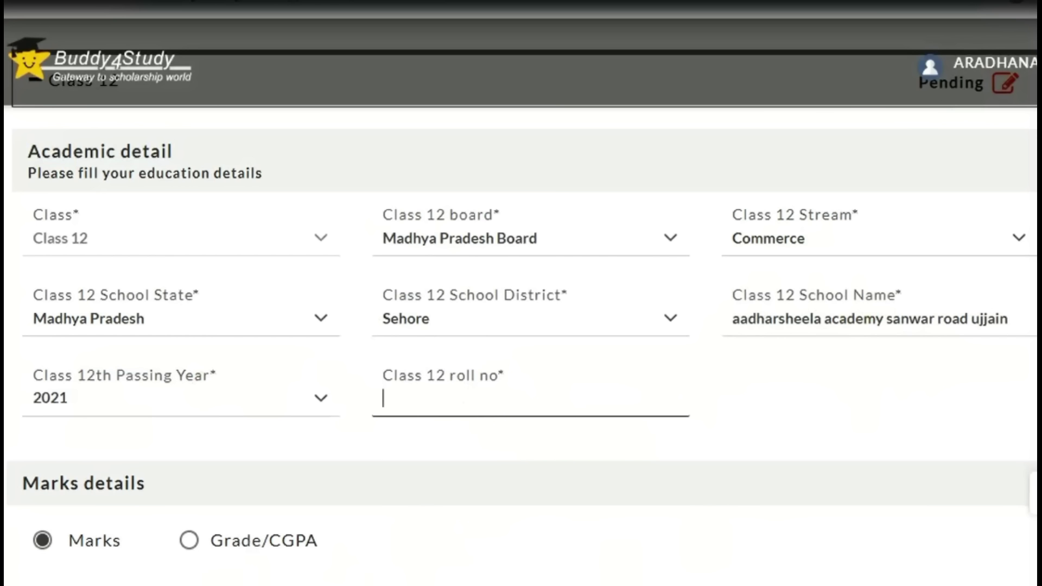
pyautogui.scroll(-8, 110, 181)
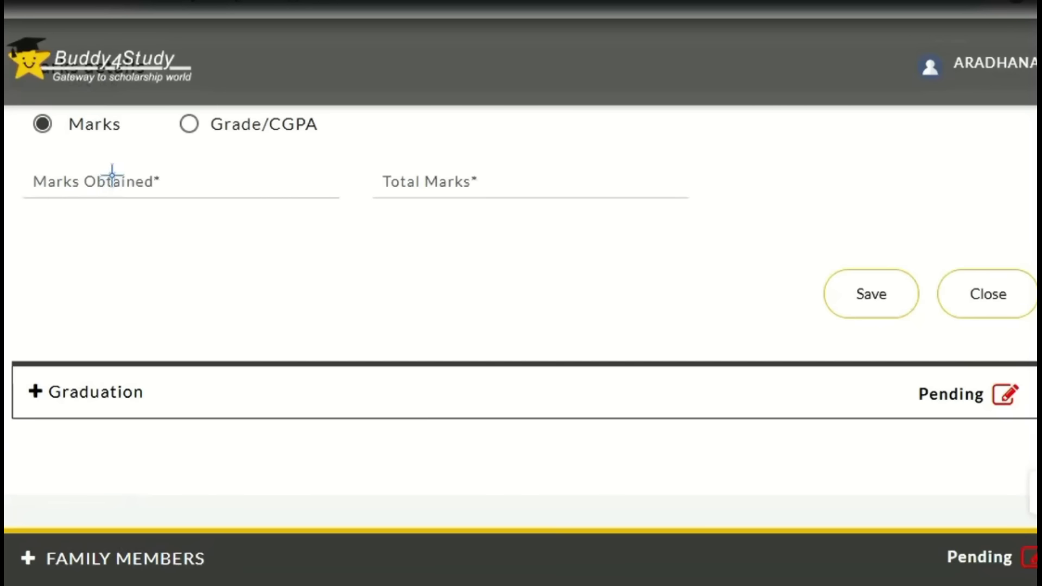
pyautogui.moveTo(112, 172); pyautogui.dragTo(200, 149)
pyautogui.moveTo(442, 177); pyautogui.dragTo(509, 154)
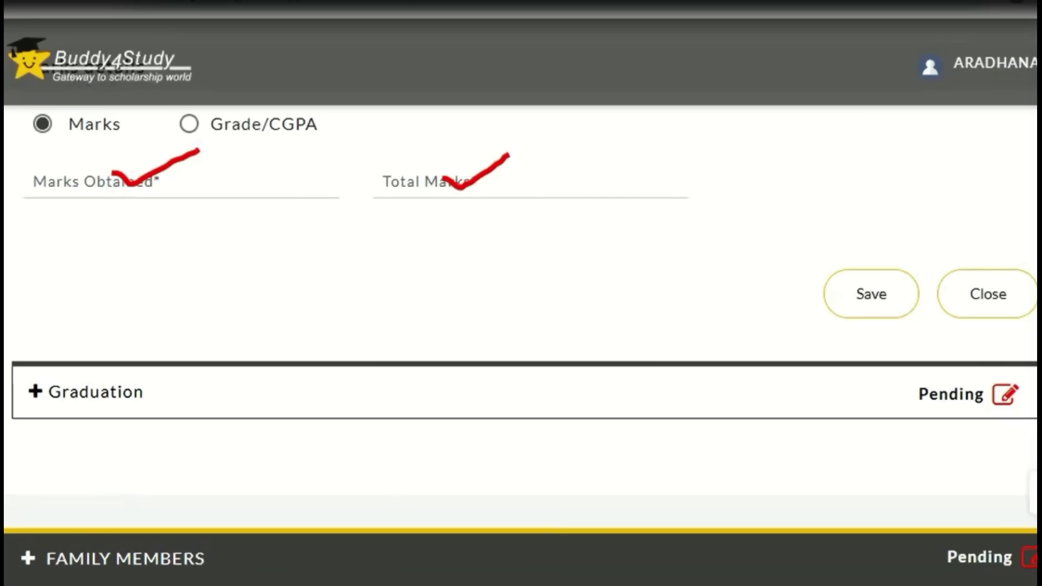
pyautogui.moveTo(864, 286); pyautogui.dragTo(919, 235)
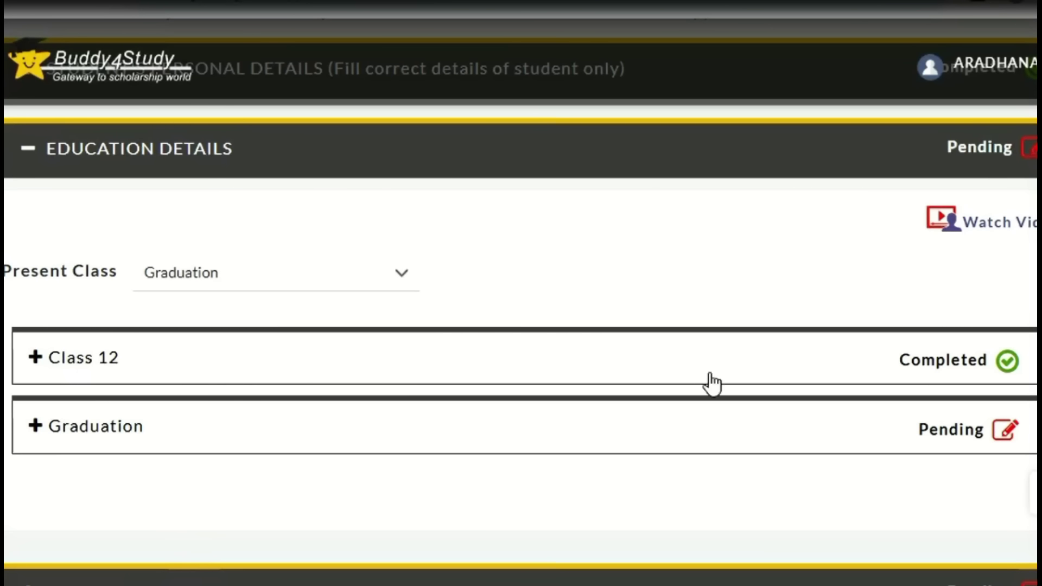
# - Expand the Graduation education section and look over its academic detail fields
pyautogui.click(34, 428)
pyautogui.scroll(-7, 656, 396)
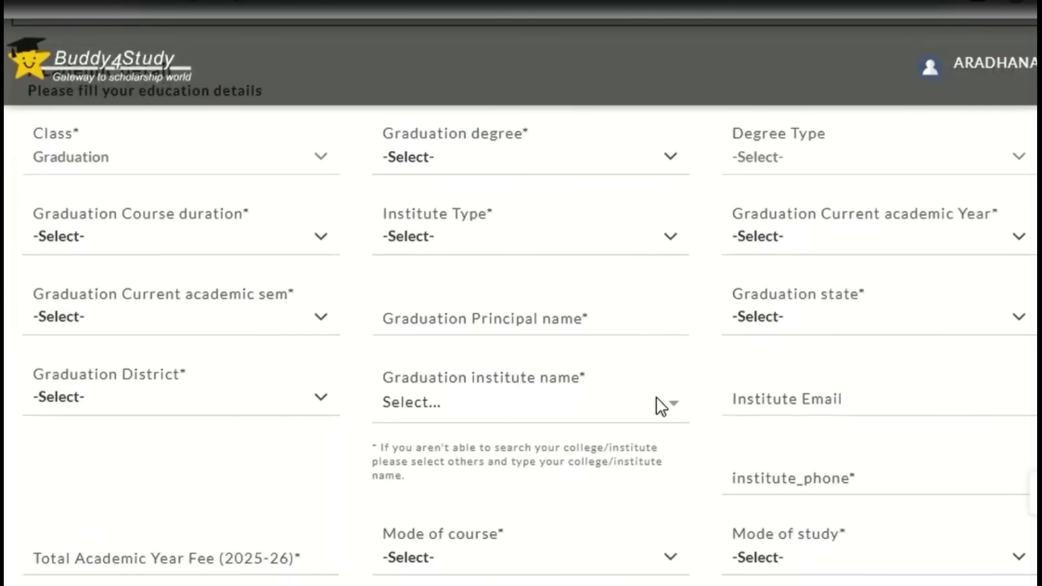
pyautogui.scroll(2, 656, 398)
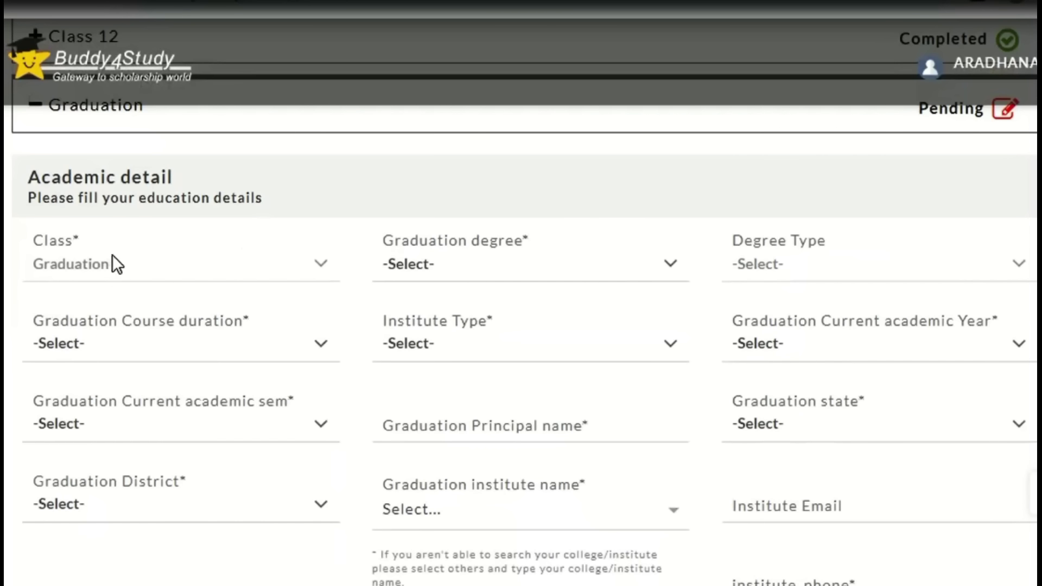
# - Set the Graduation degree to BCA and check the Degree Type field
pyautogui.click(473, 263)
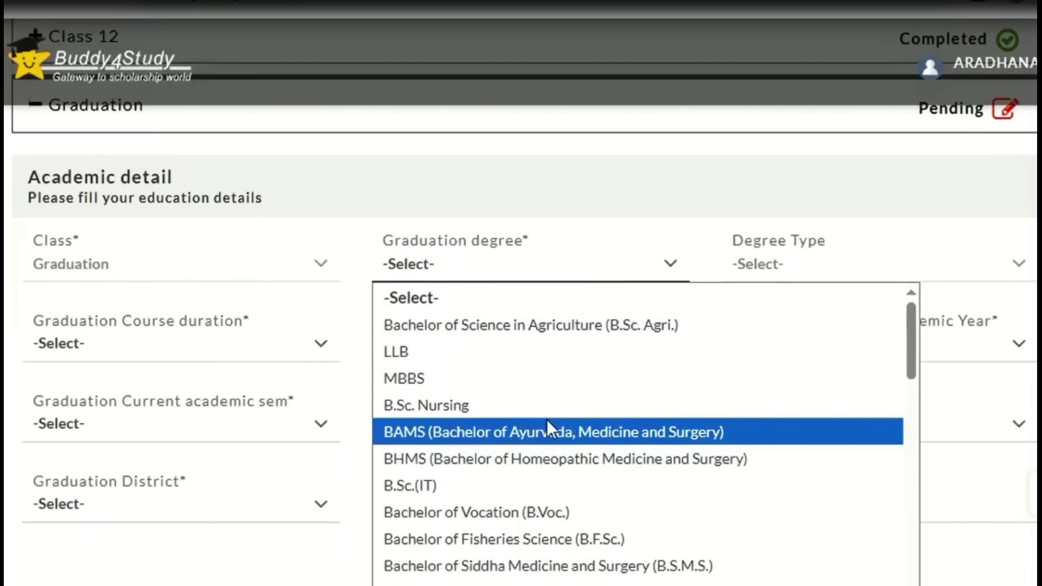
pyautogui.scroll(-3, 491, 565)
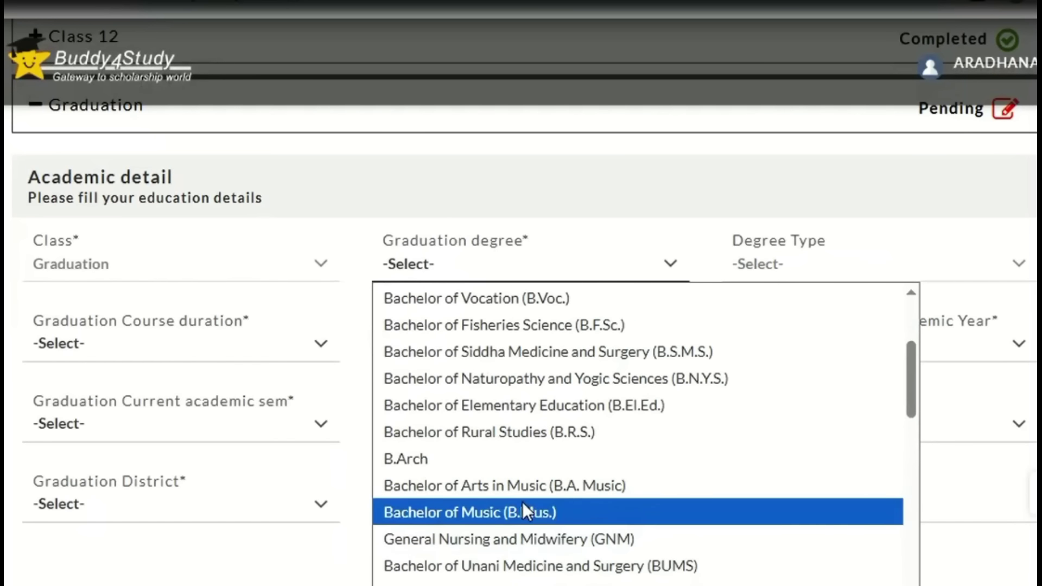
pyautogui.scroll(-3, 526, 504)
pyautogui.scroll(-1, 527, 502)
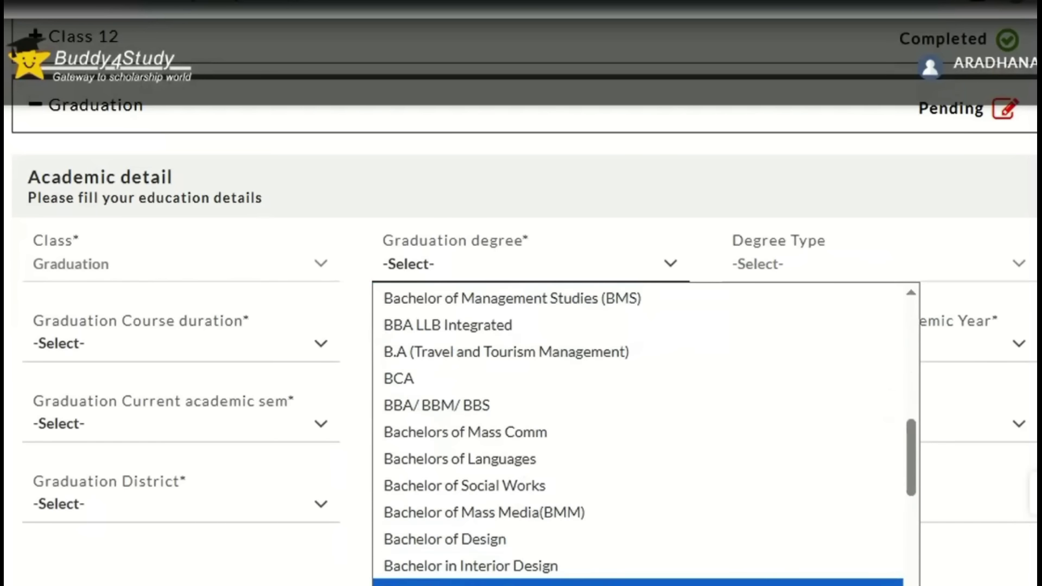
pyautogui.click(536, 259)
pyautogui.scroll(-3, 467, 548)
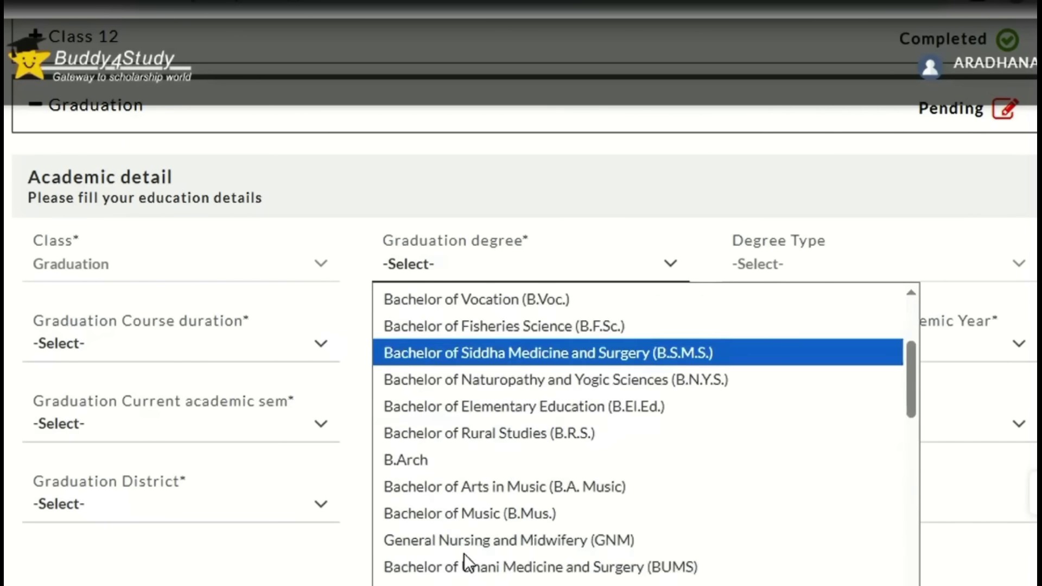
pyautogui.scroll(-3, 464, 553)
pyautogui.click(457, 531)
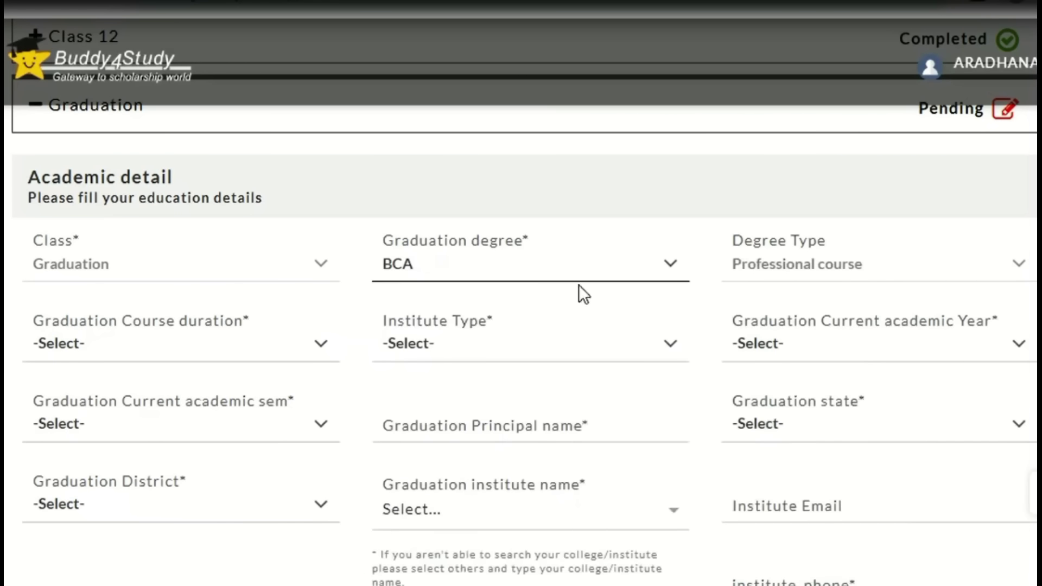
pyautogui.click(897, 253)
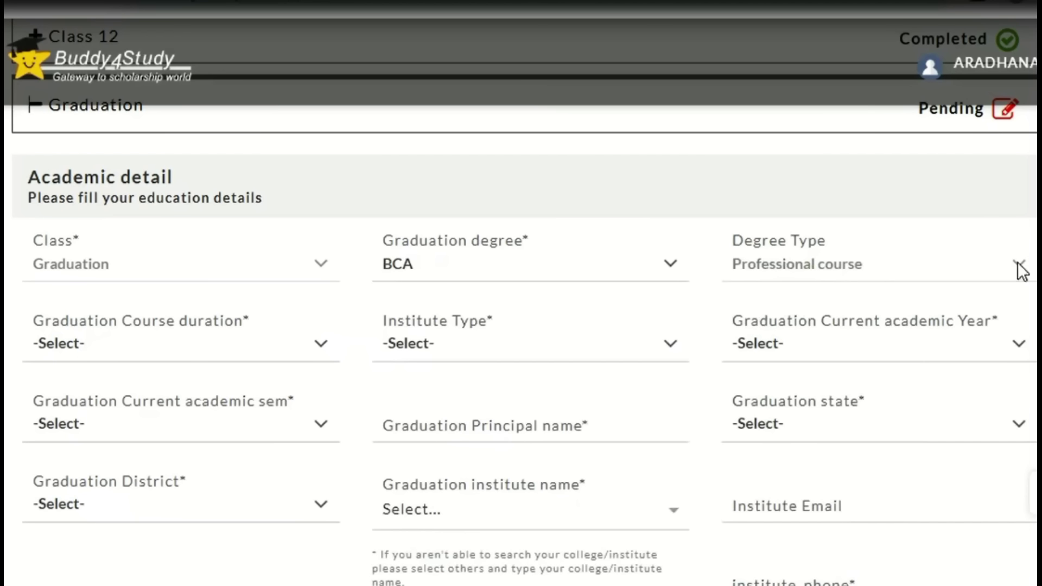
# - Set the Graduation Course duration to 3 year and the Institute Type to Private
pyautogui.click(195, 346)
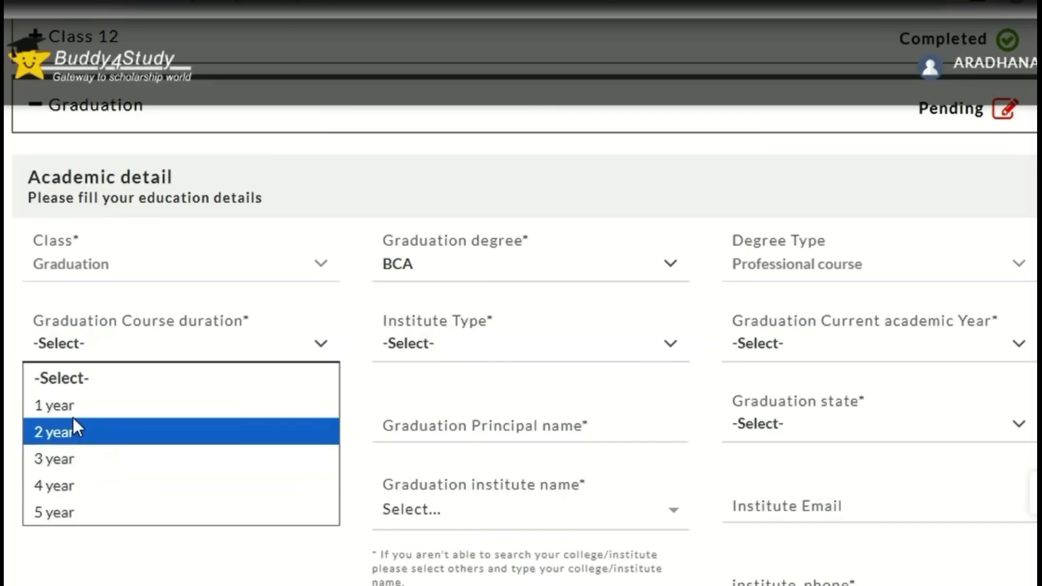
pyautogui.press('Escape')
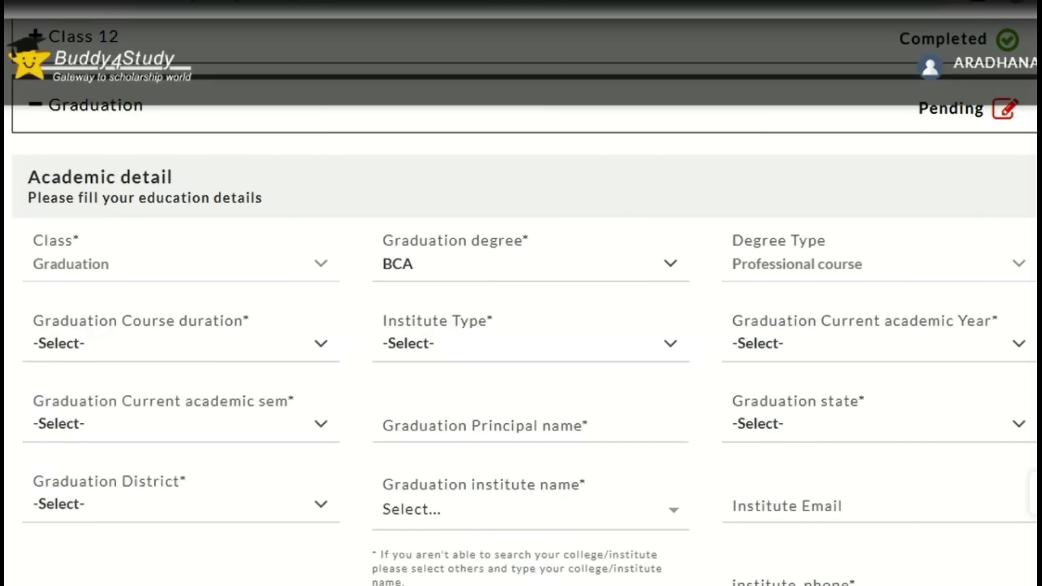
pyautogui.click(242, 350)
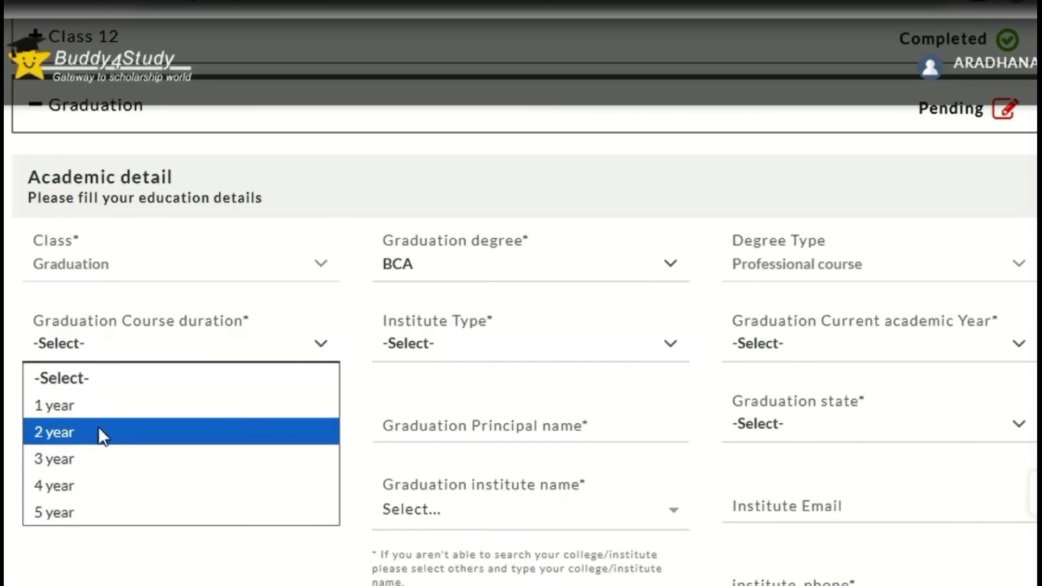
pyautogui.click(76, 459)
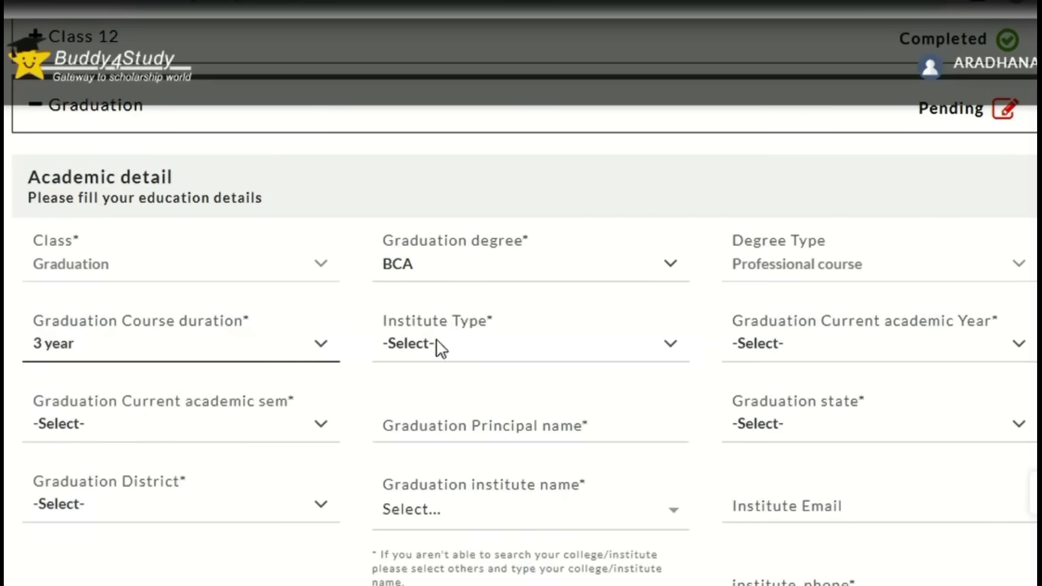
pyautogui.click(587, 347)
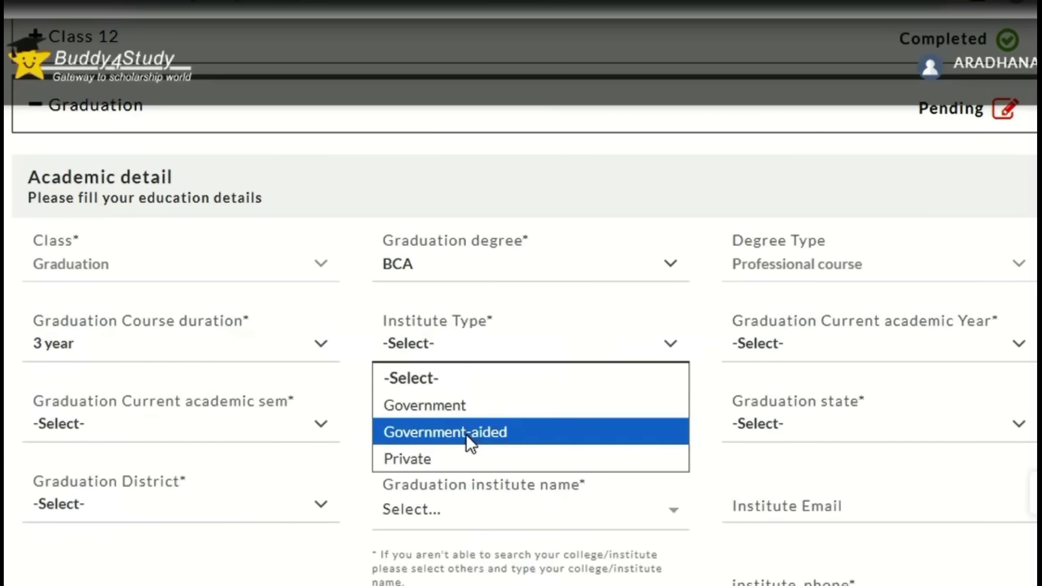
pyautogui.click(415, 461)
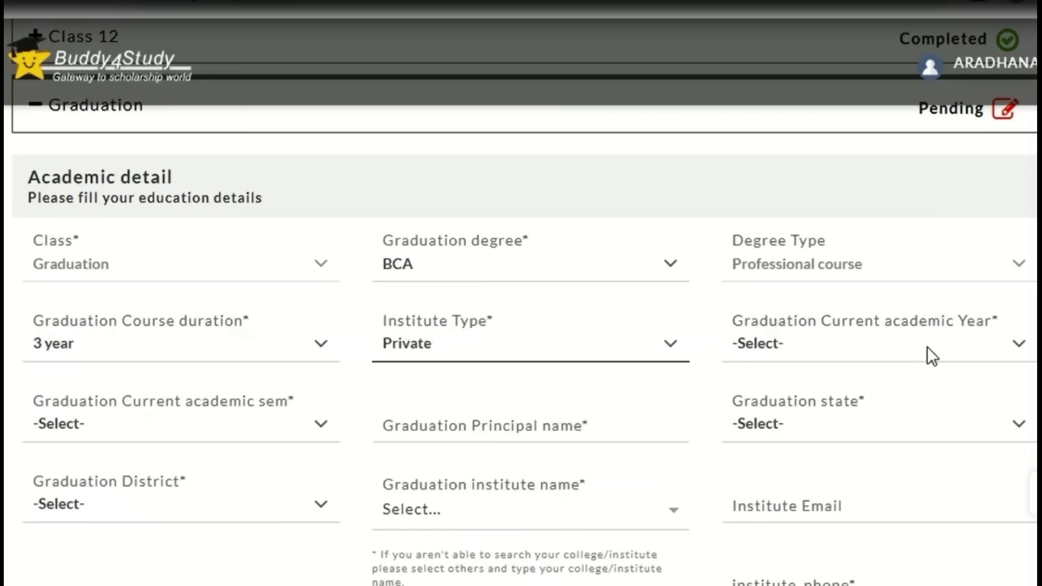
# - Set the Graduation Current academic Year to 1 year and the Current academic sem to 1
pyautogui.click(883, 343)
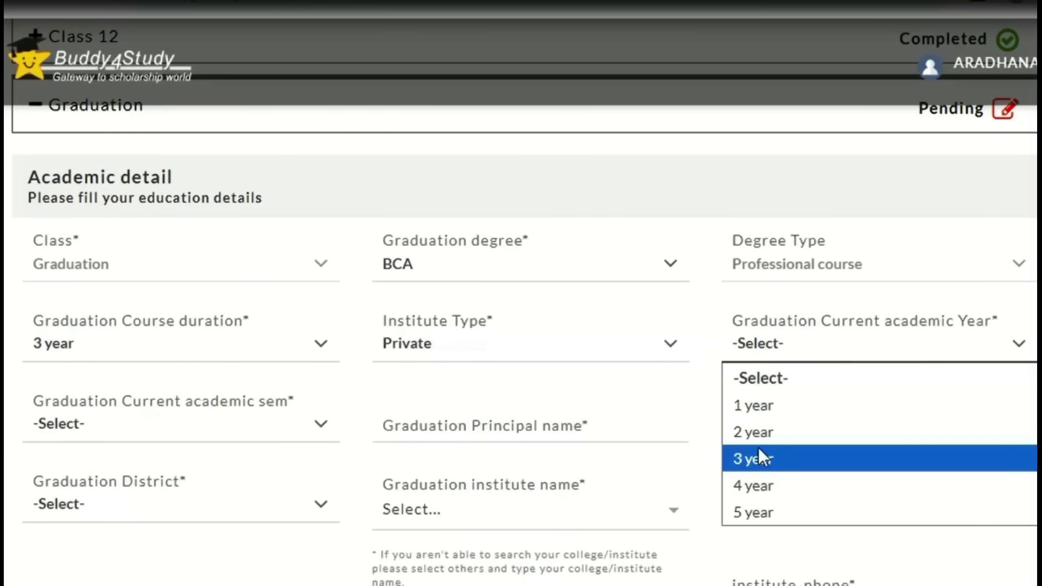
pyautogui.click(758, 406)
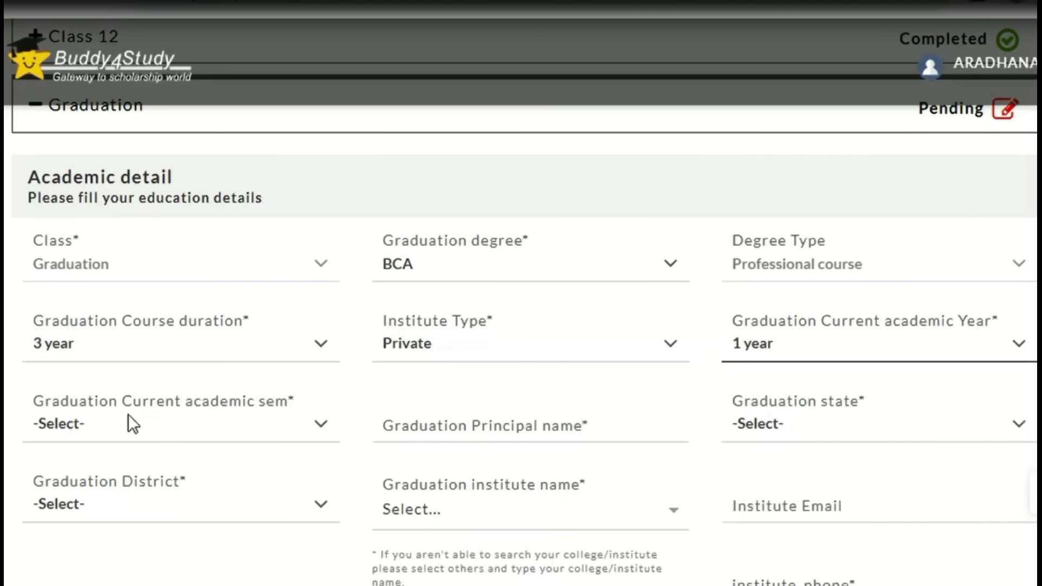
pyautogui.click(200, 429)
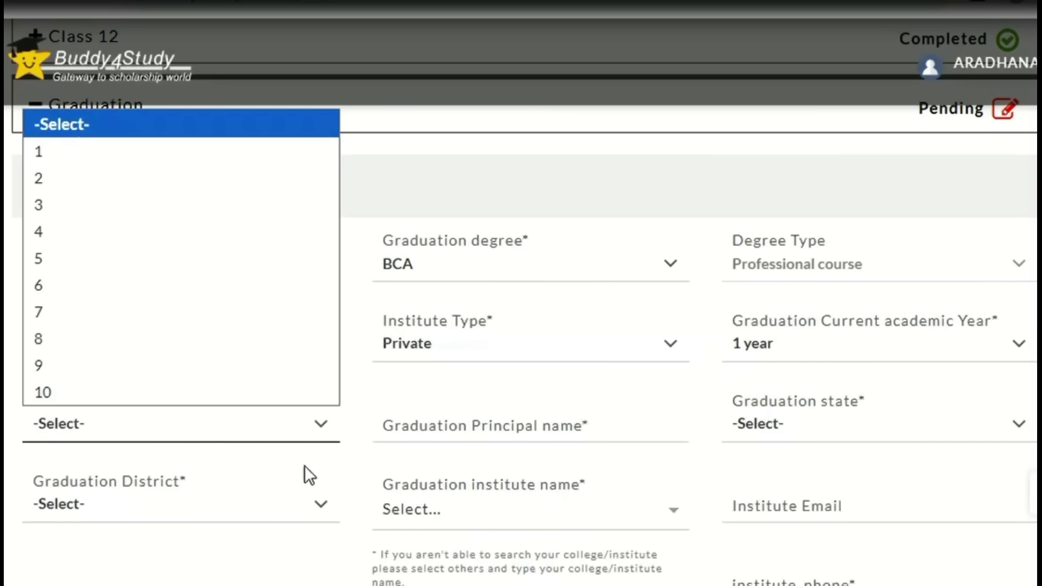
pyautogui.click(332, 465)
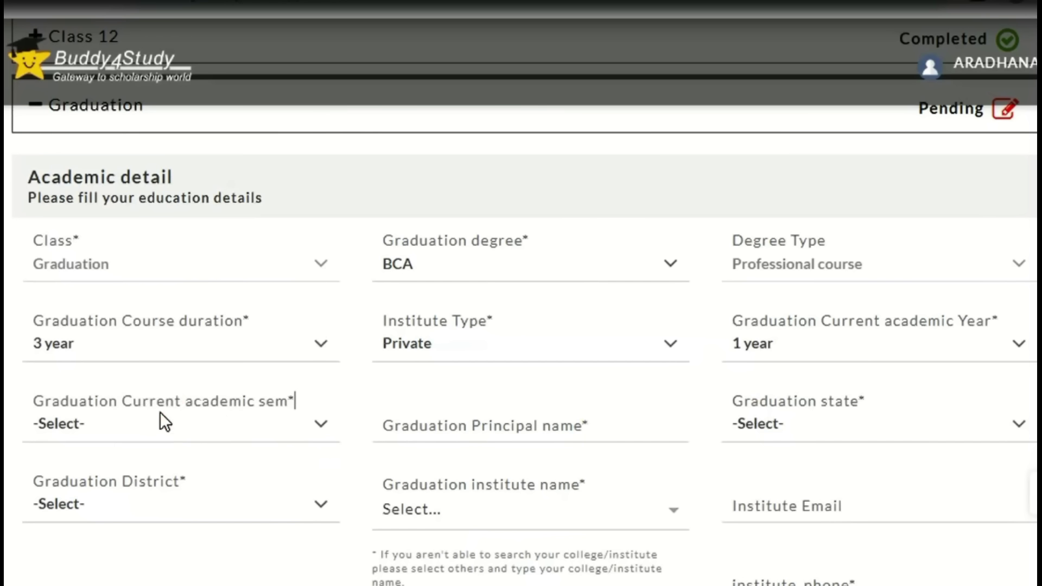
pyautogui.click(249, 435)
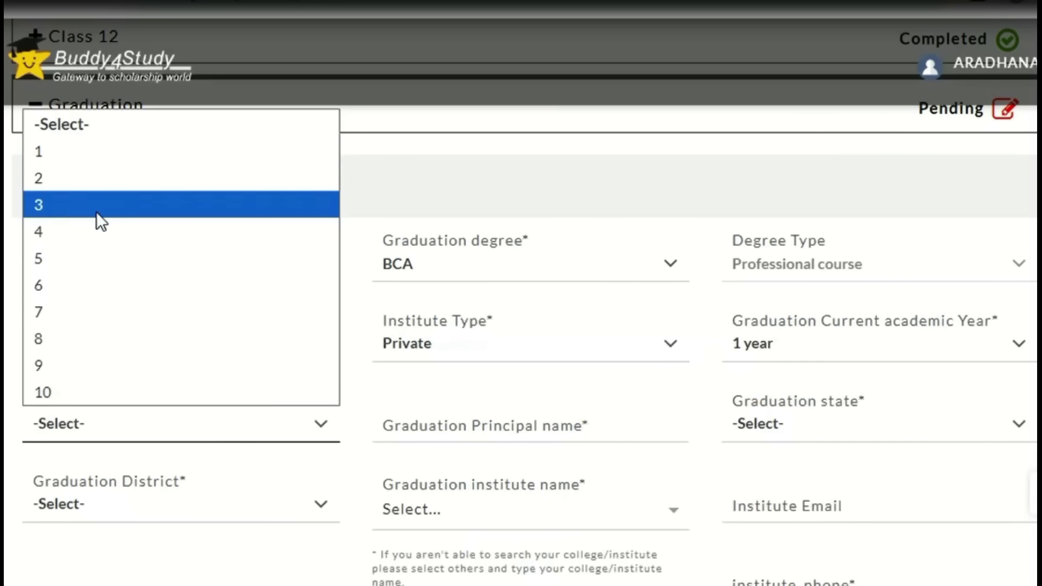
pyautogui.click(70, 152)
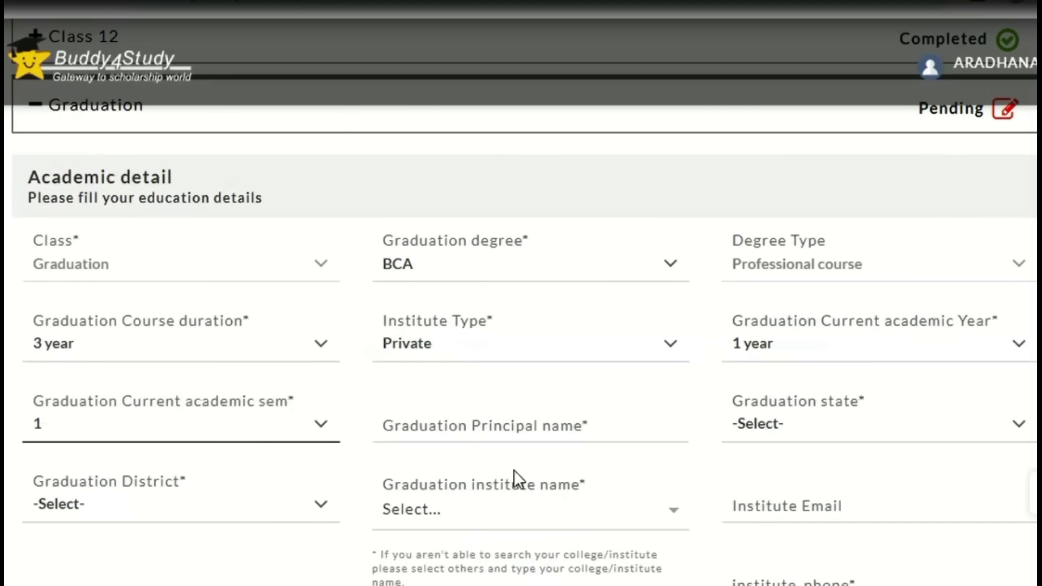
# - Check the Graduation Principal name field and set the Graduation state to Madhya Pradesh
pyautogui.click(496, 431)
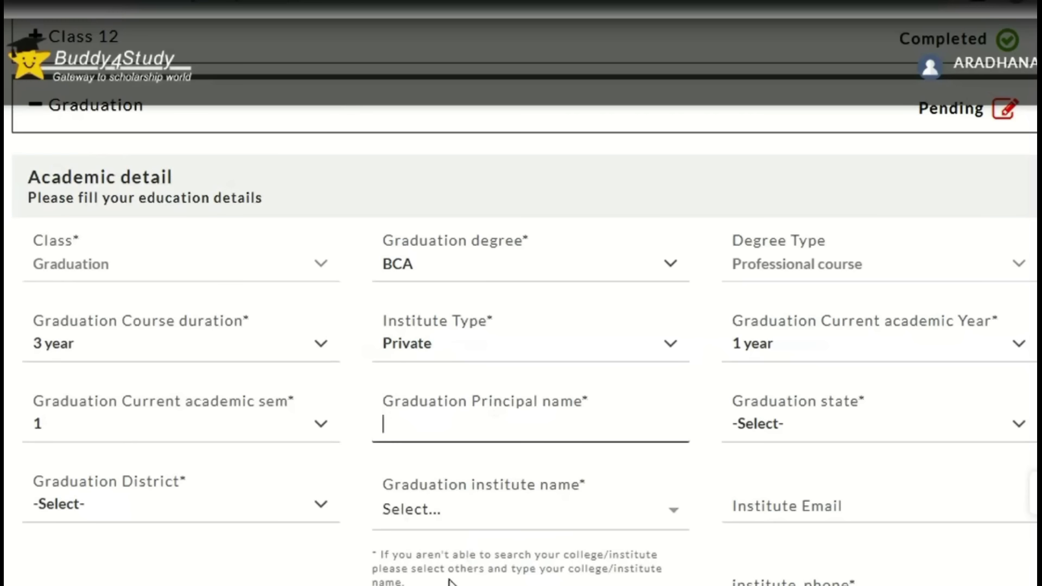
pyautogui.click(809, 426)
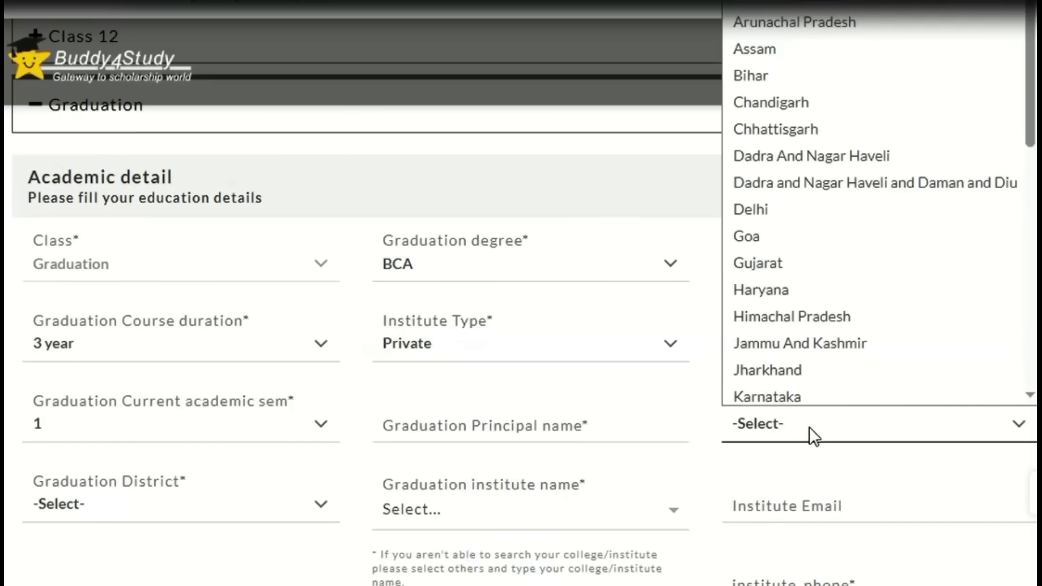
pyautogui.press('m')
pyautogui.press('Return')
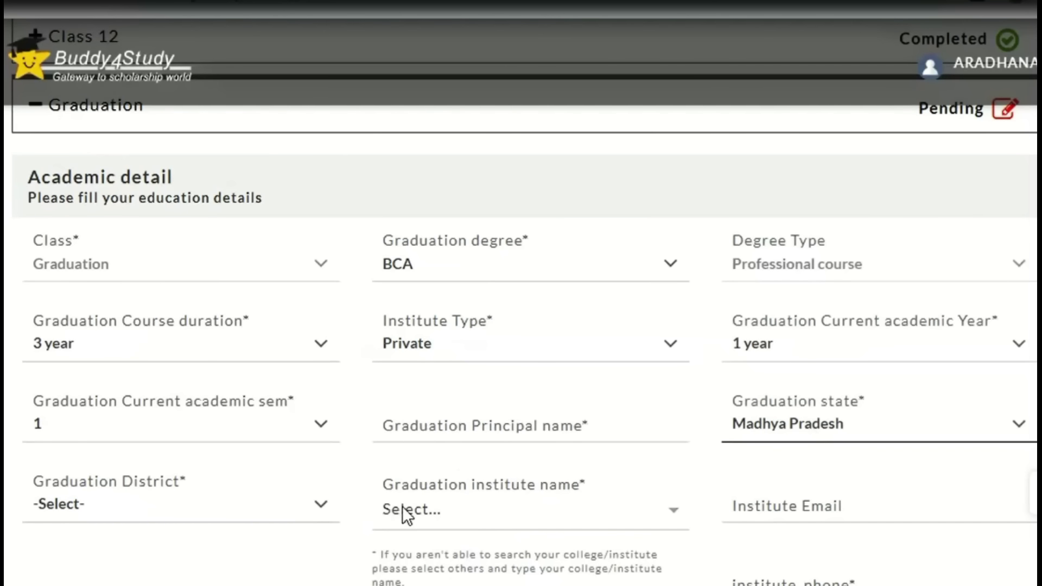
# - Set the Graduation District to Sehore
pyautogui.click(117, 502)
pyautogui.press('s')
pyautogui.press('e')
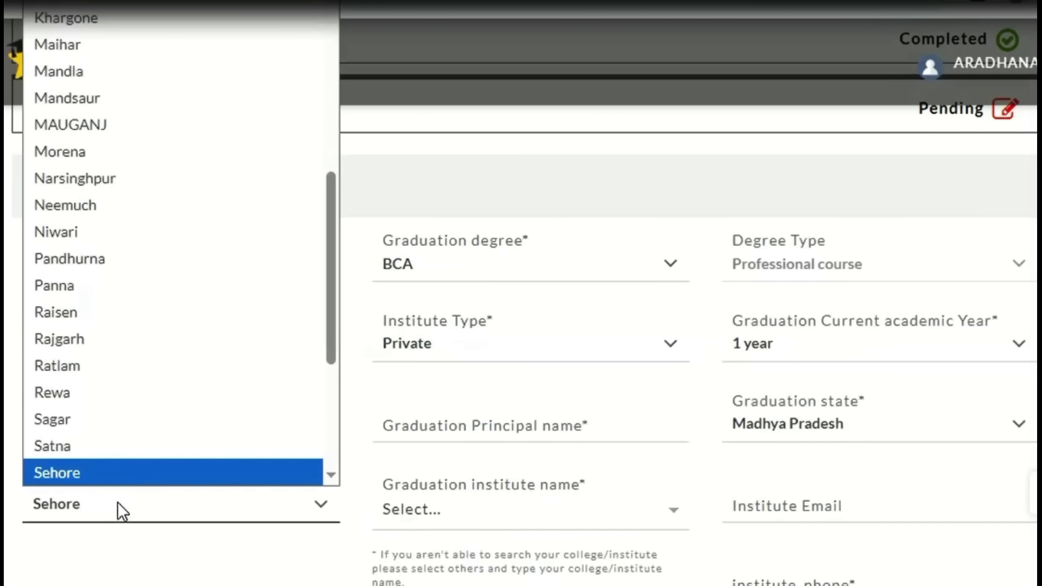
pyautogui.press('Return')
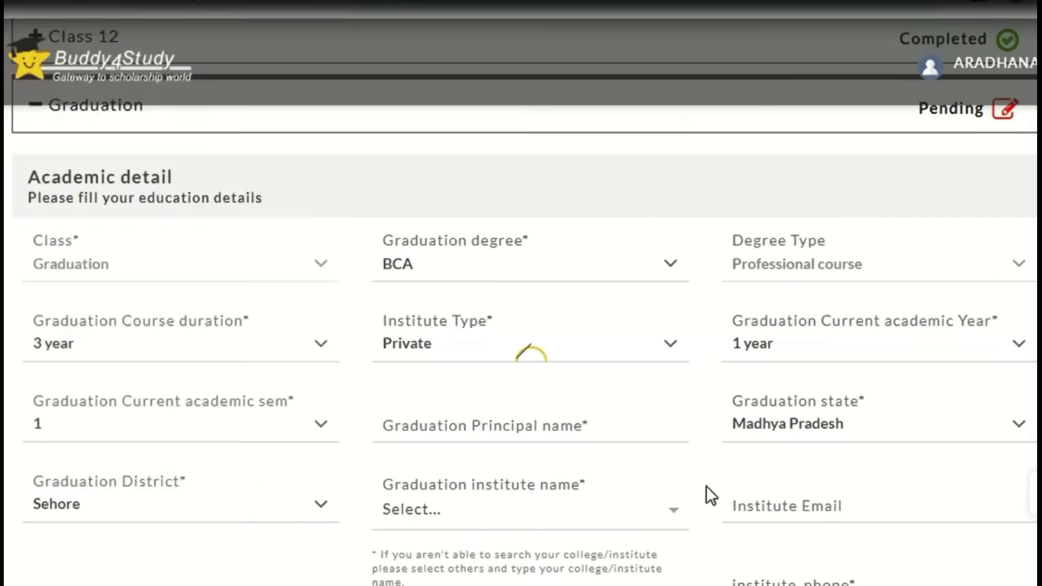
# - Change the Graduation District to Indore
pyautogui.click(218, 506)
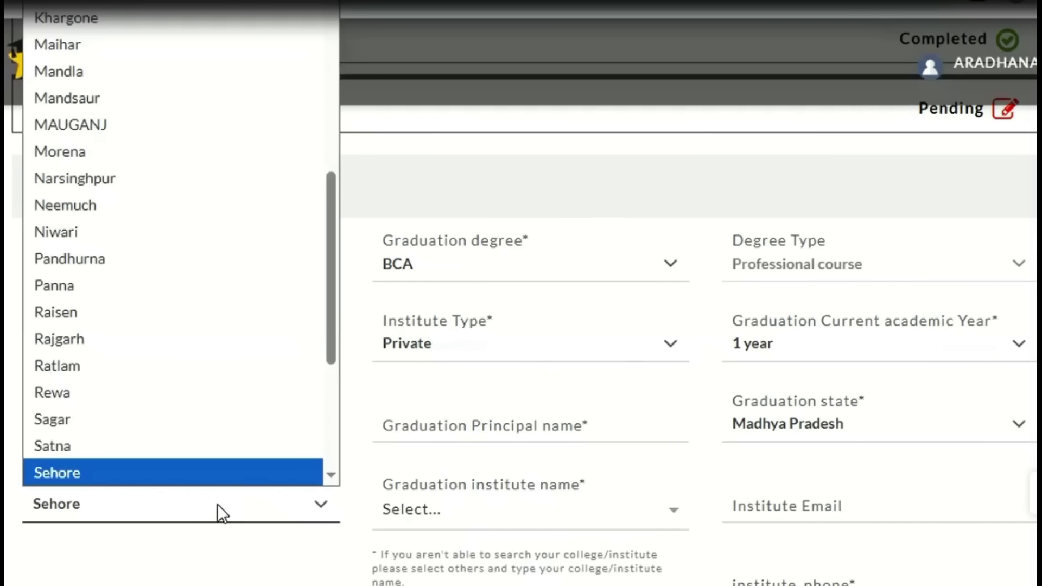
pyautogui.press('i')
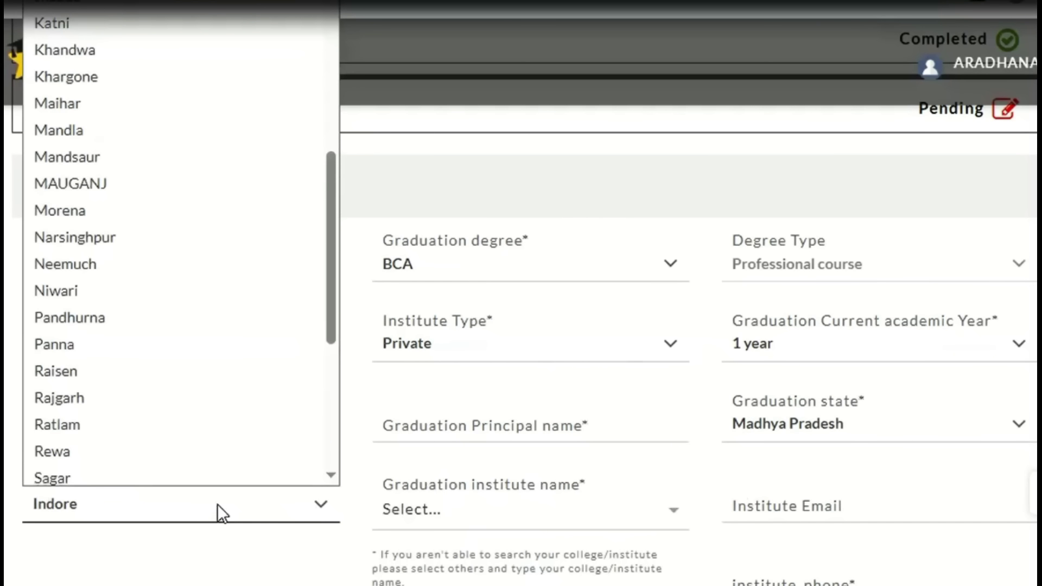
pyautogui.press('Return')
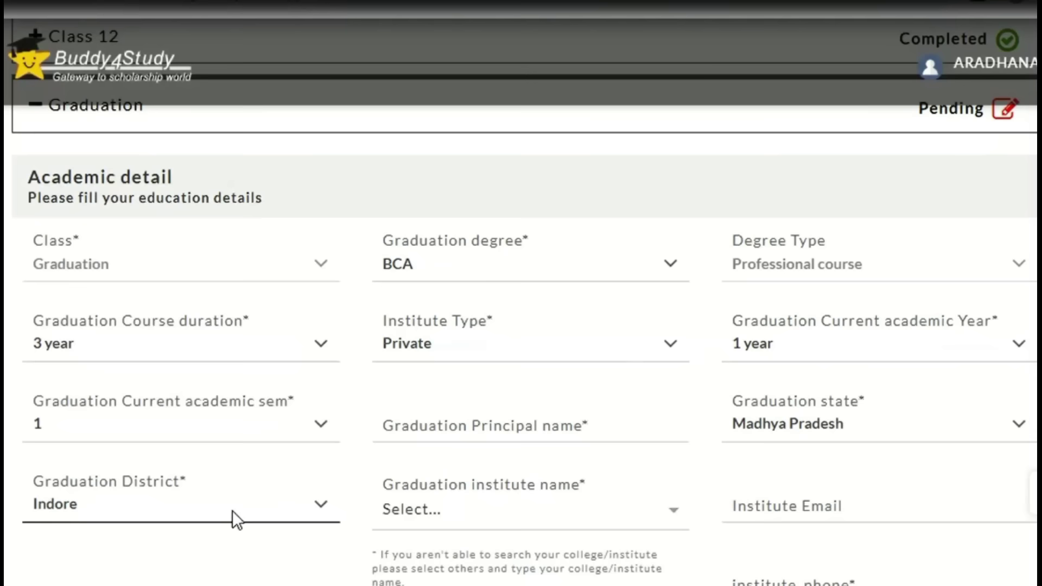
# - Search the Graduation institute names for "bm" and choose BM College of Management & Research, Khandwa Road, Indore
pyautogui.click(581, 509)
pyautogui.scroll(-4, 667, 451)
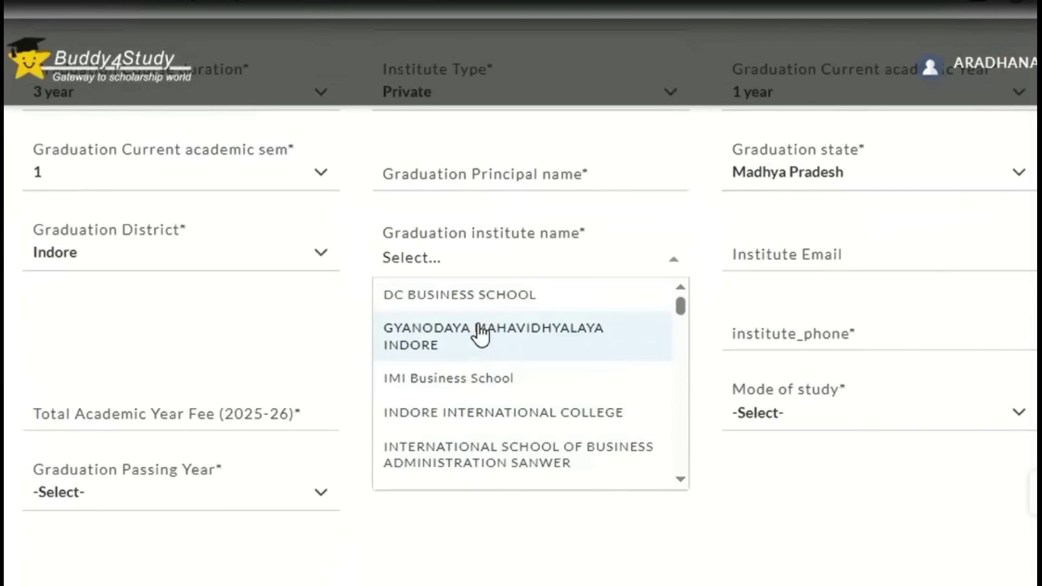
pyautogui.write('bm')
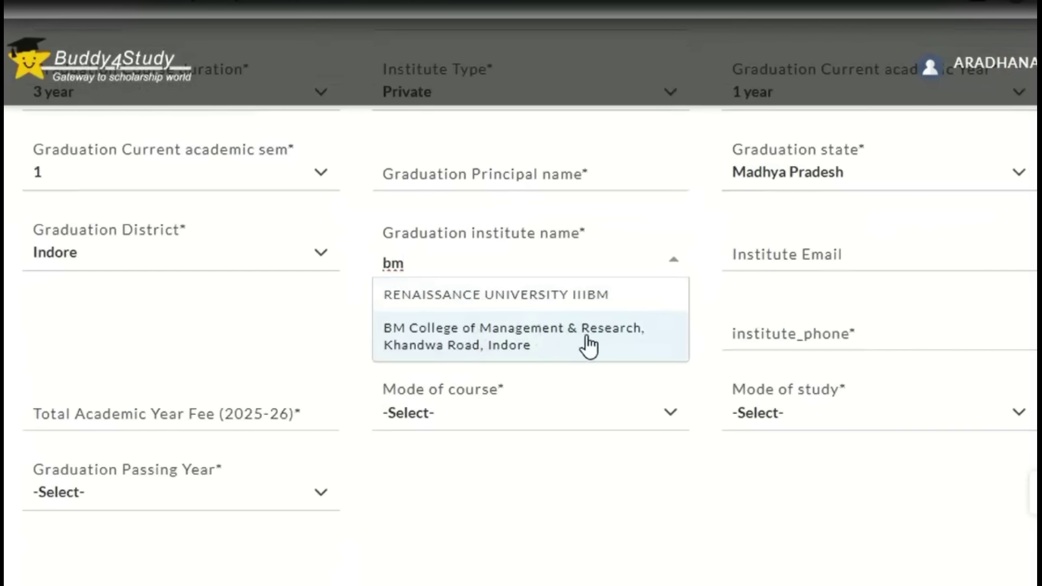
pyautogui.click(516, 353)
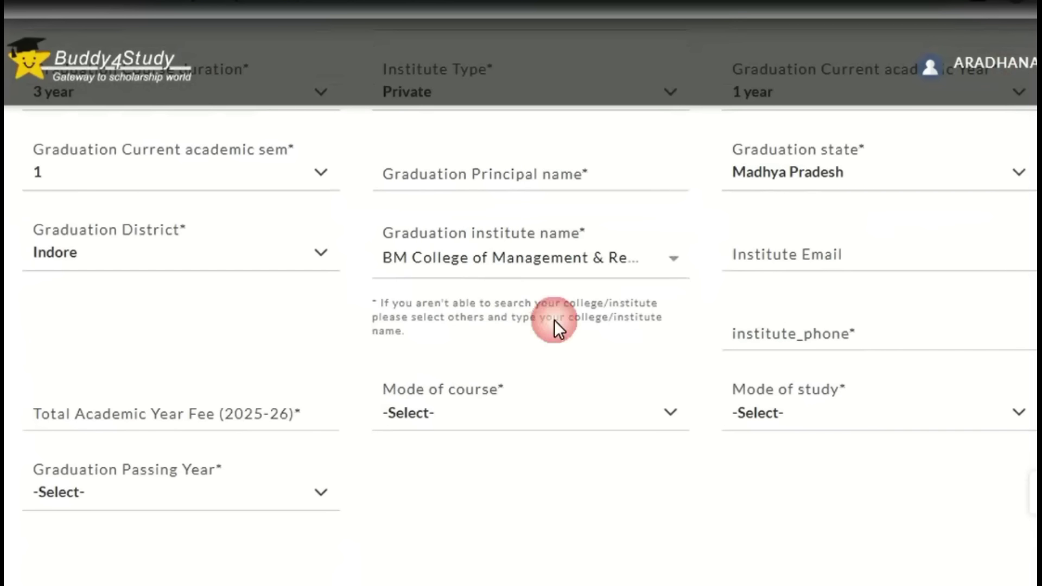
# - Set the Graduation Mode of course to Full-Time and the Mode of study to Day Scholar
pyautogui.click(805, 258)
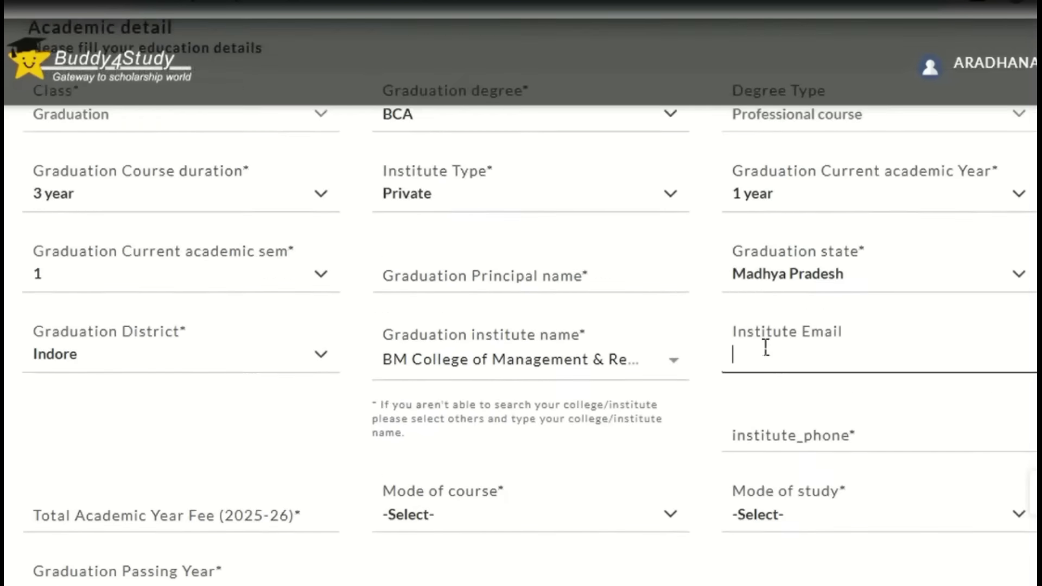
pyautogui.click(163, 420)
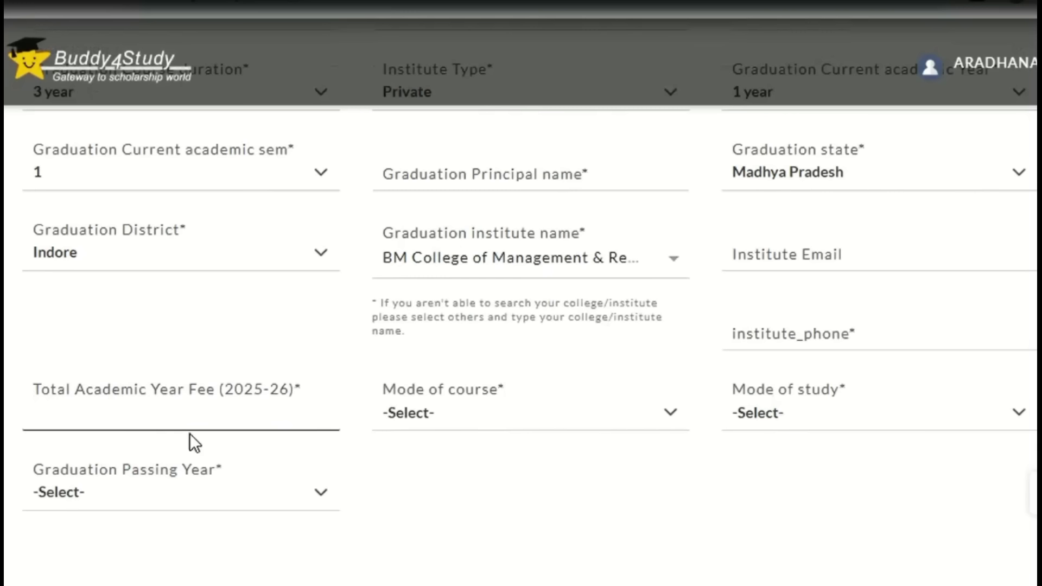
pyautogui.click(515, 413)
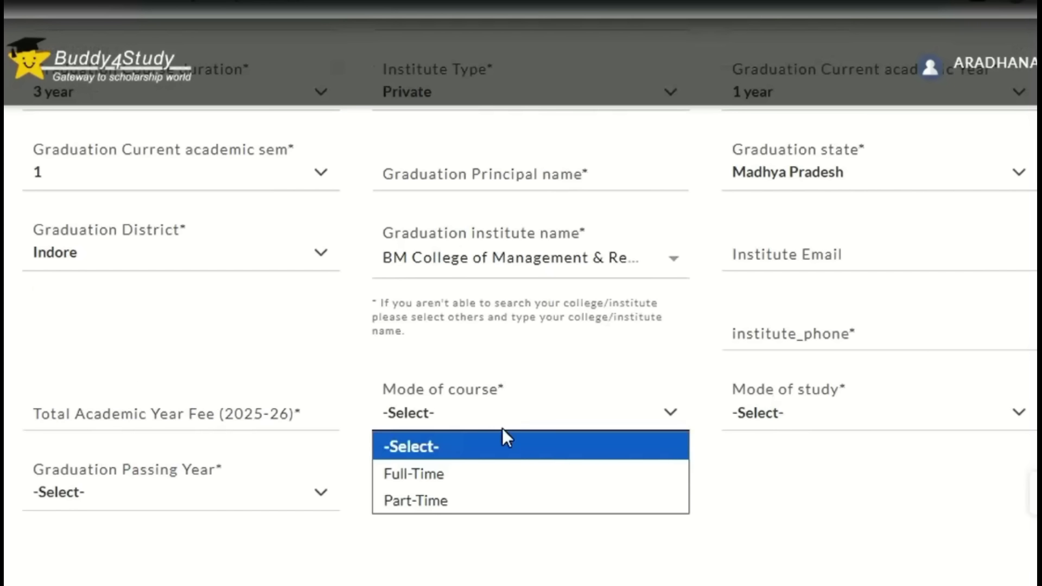
pyautogui.click(454, 500)
pyautogui.click(431, 407)
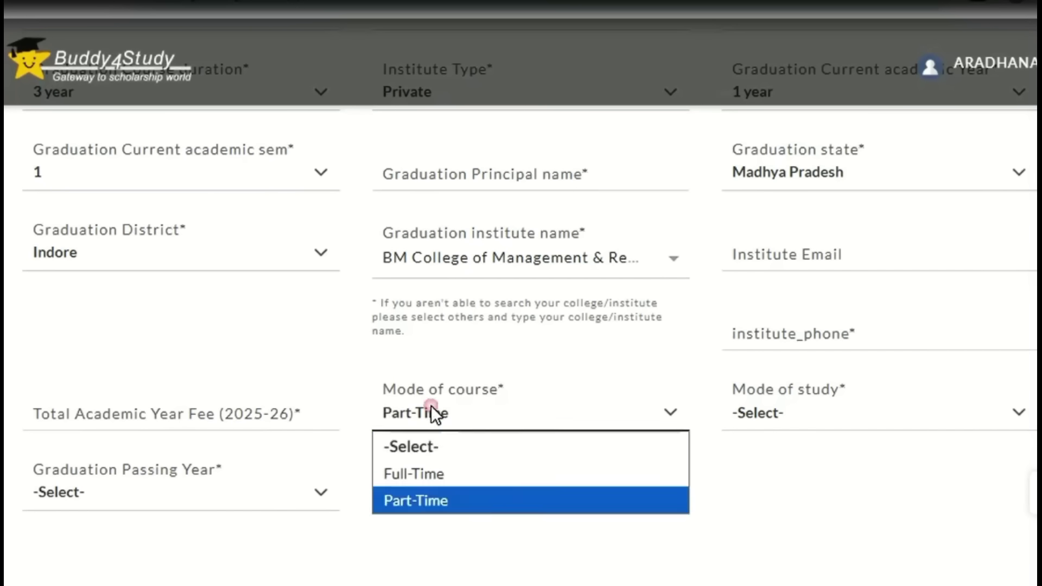
pyautogui.click(420, 476)
pyautogui.click(834, 425)
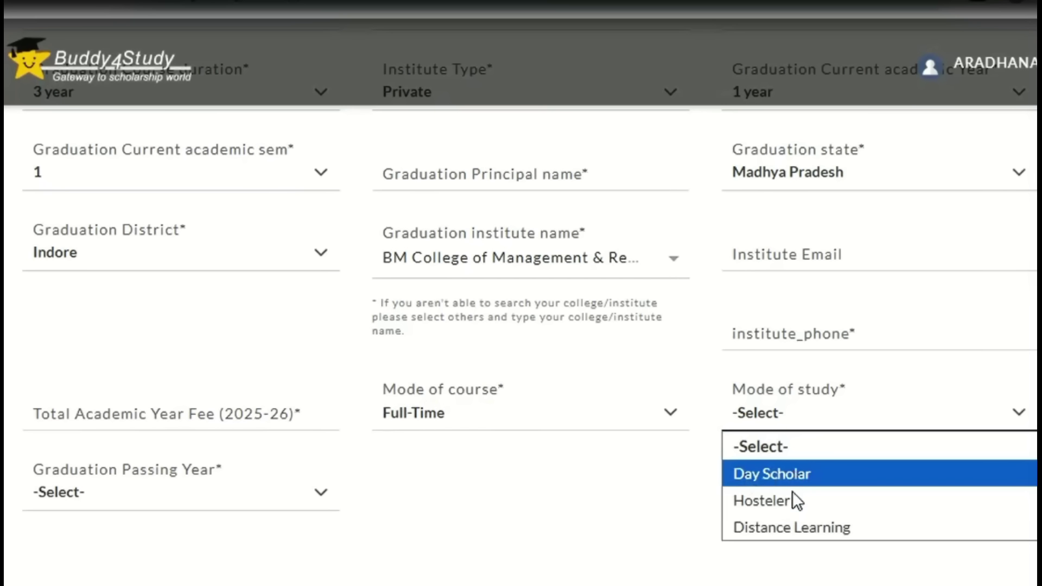
pyautogui.click(782, 476)
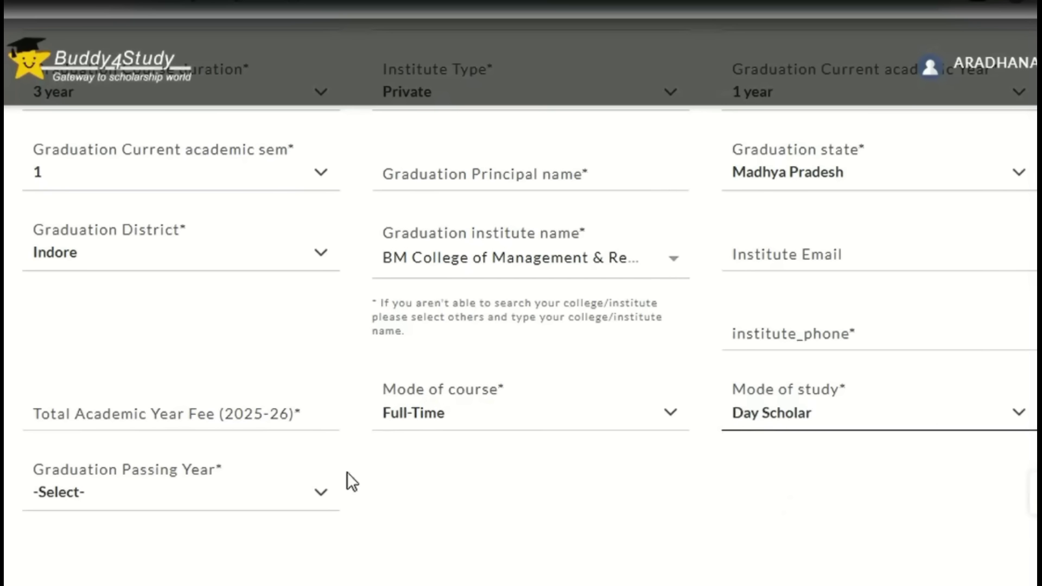
# - Set the Graduation Passing Year to 2028 and go back to the Total Academic Year Fee (2025-26) field
pyautogui.click(64, 489)
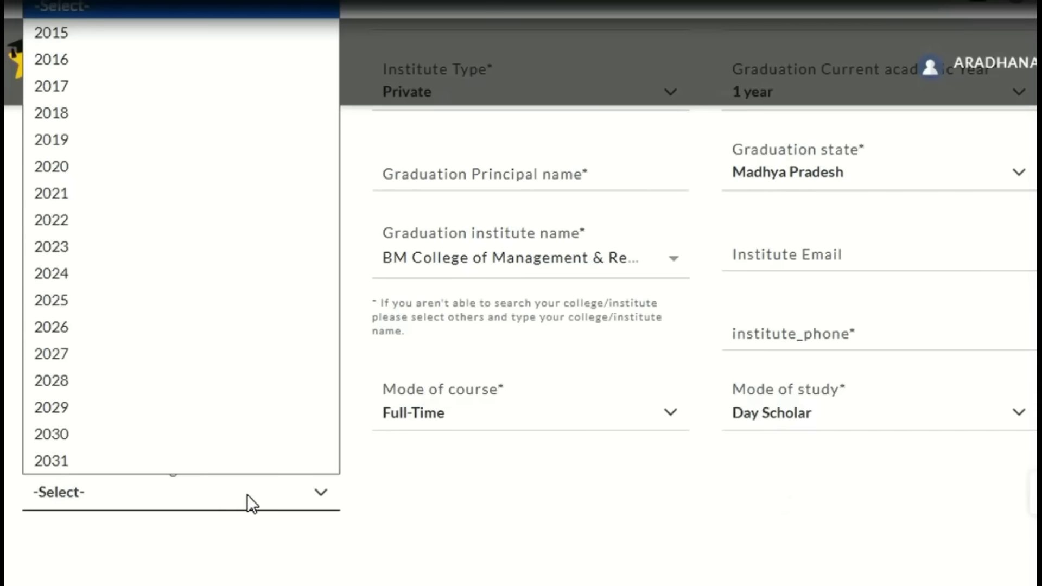
pyautogui.click(356, 537)
pyautogui.click(202, 503)
pyautogui.click(448, 513)
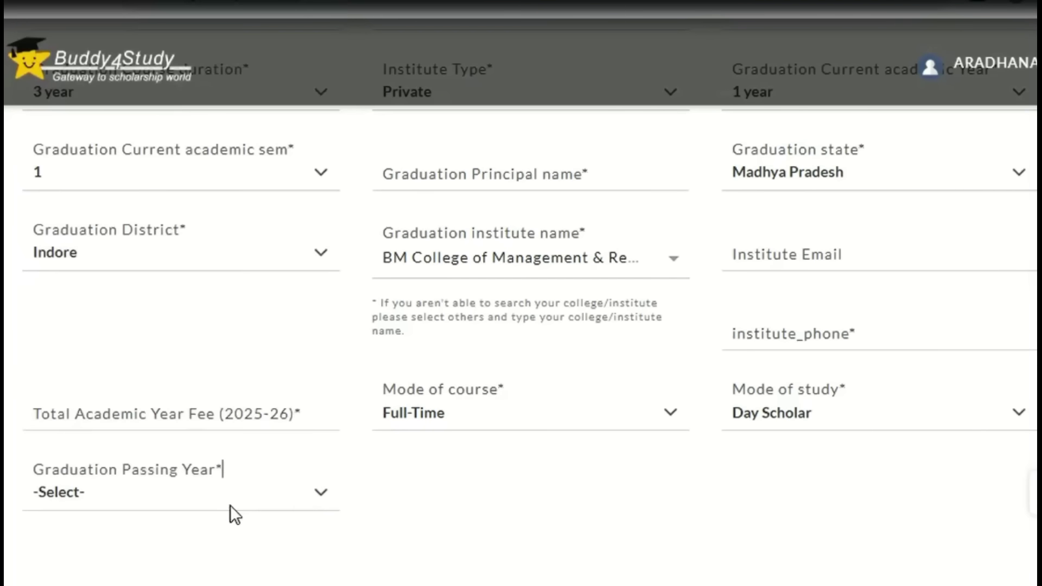
pyautogui.scroll(-4, 140, 283)
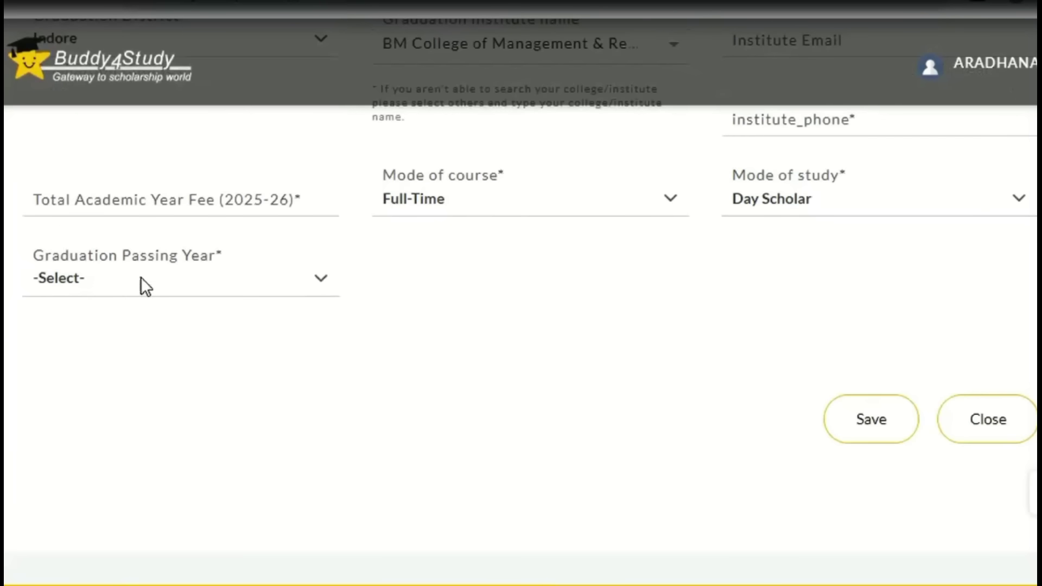
pyautogui.click(140, 280)
pyautogui.scroll(-1, 150, 515)
pyautogui.click(217, 585)
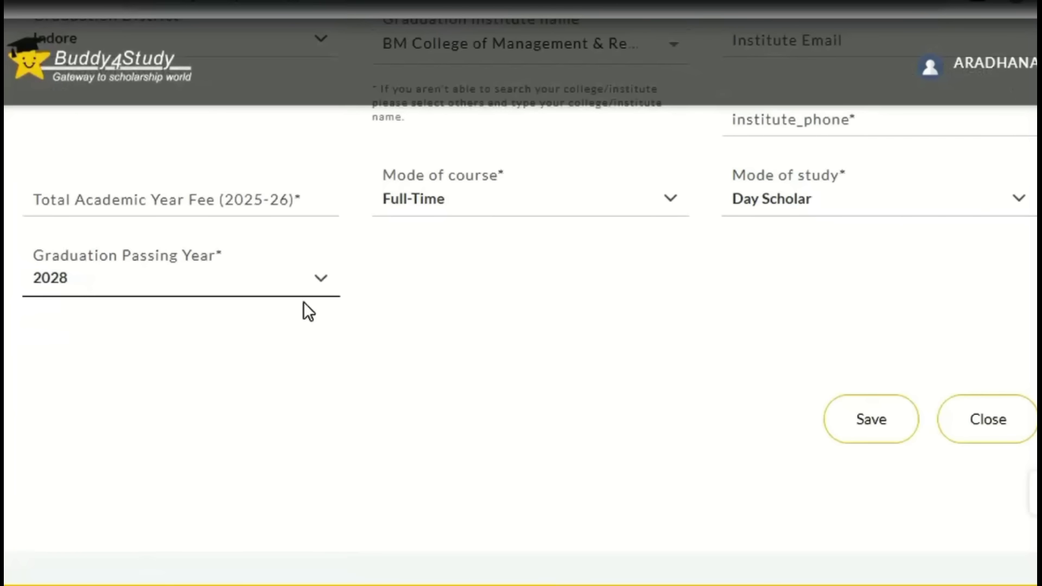
pyautogui.scroll(2, 374, 304)
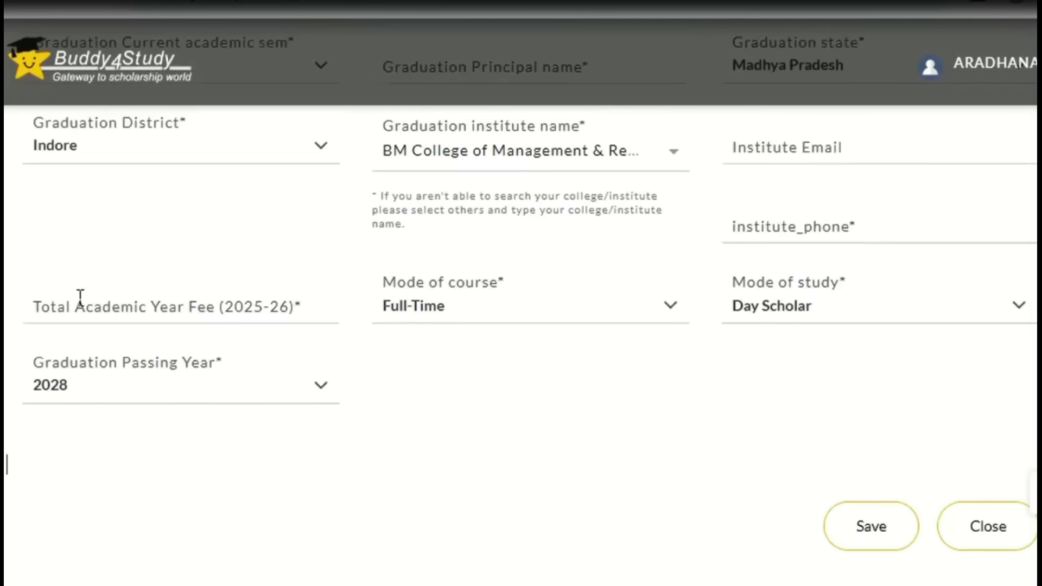
pyautogui.click(94, 310)
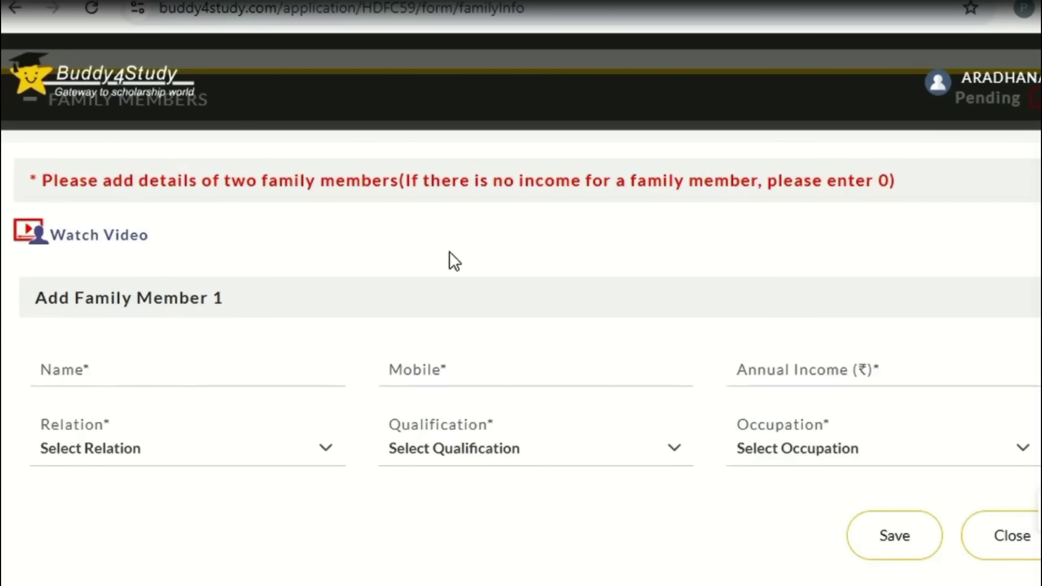
# - Read the Family Members instruction on adding family member details, highlighting its opening words
pyautogui.scroll(2, 570, 255)
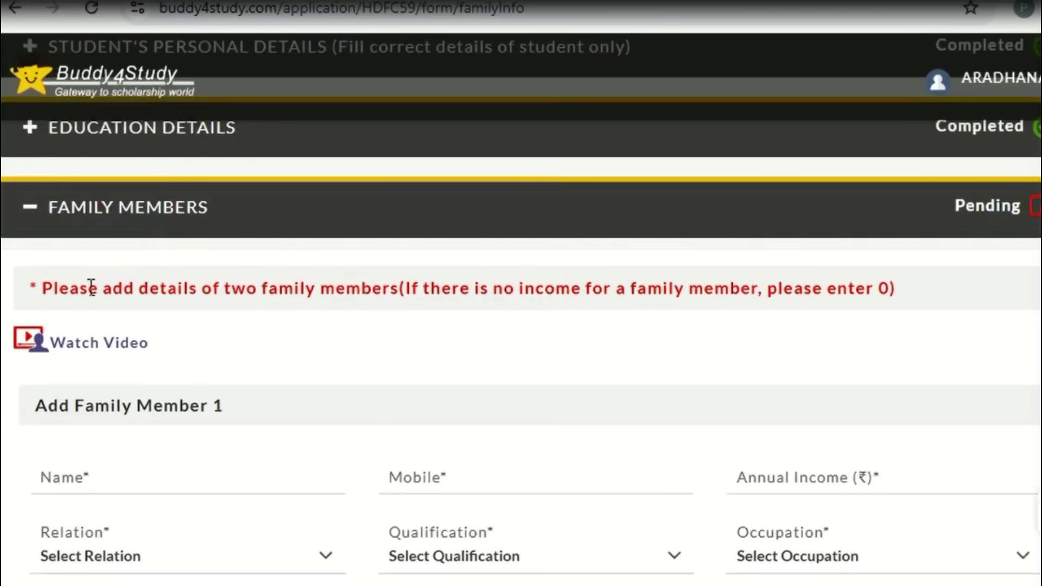
pyautogui.moveTo(81, 288); pyautogui.dragTo(382, 289)
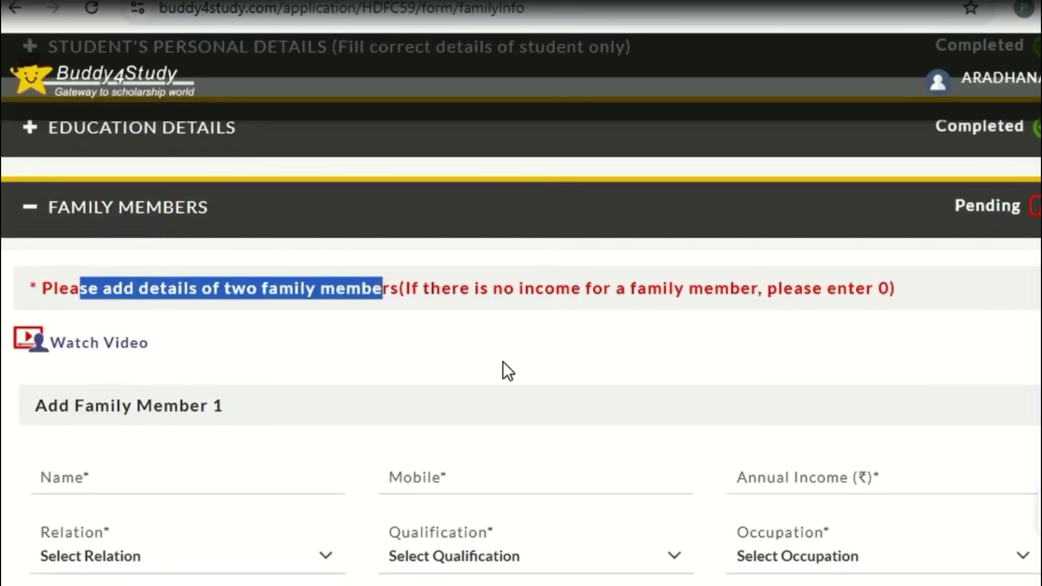
pyautogui.scroll(-2, 502, 362)
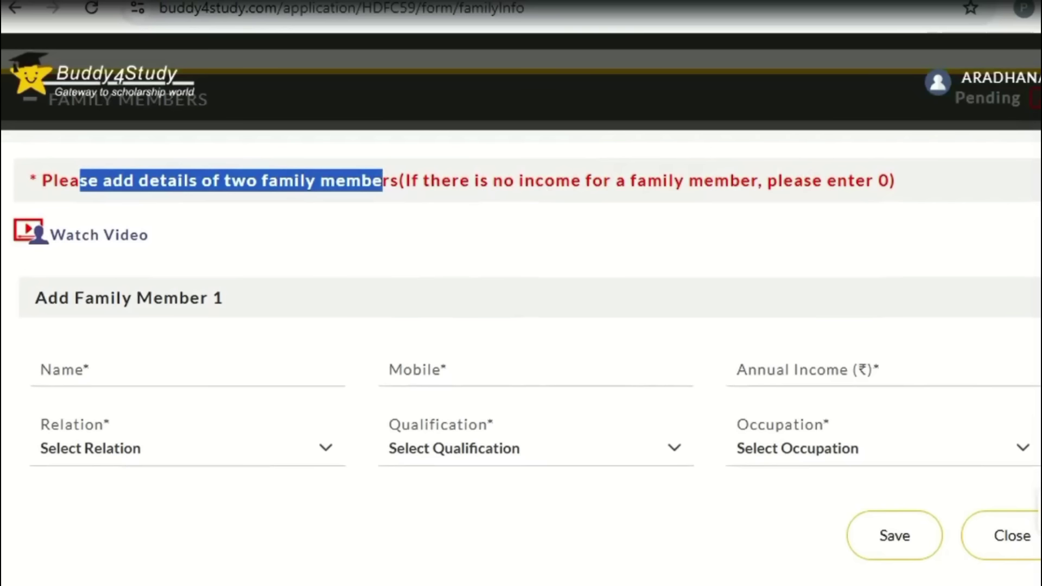
# - Set Family Member 1's Relation to Father and Qualification to Class 10
pyautogui.click(116, 373)
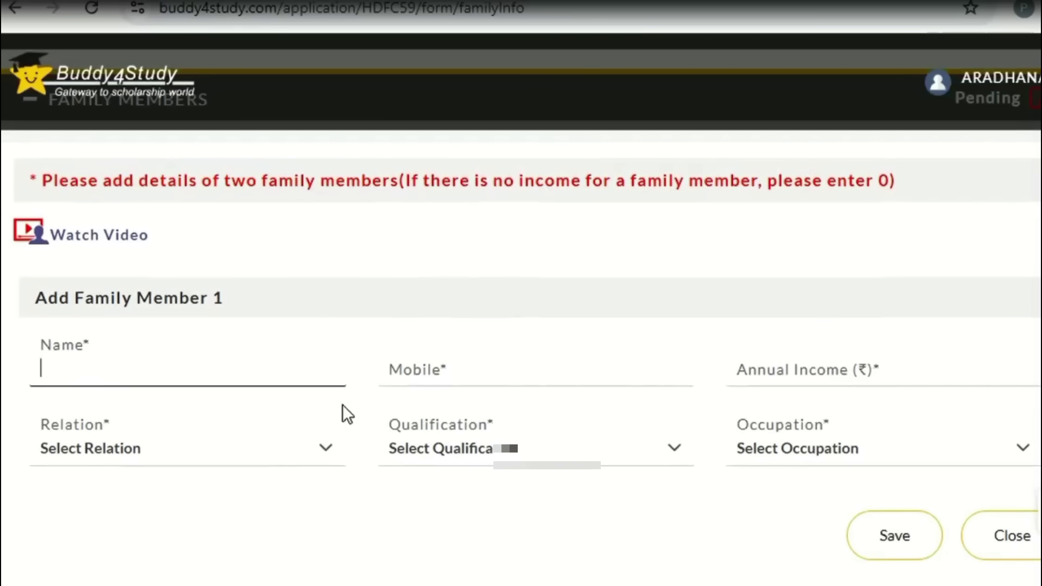
pyautogui.click(489, 371)
pyautogui.click(635, 437)
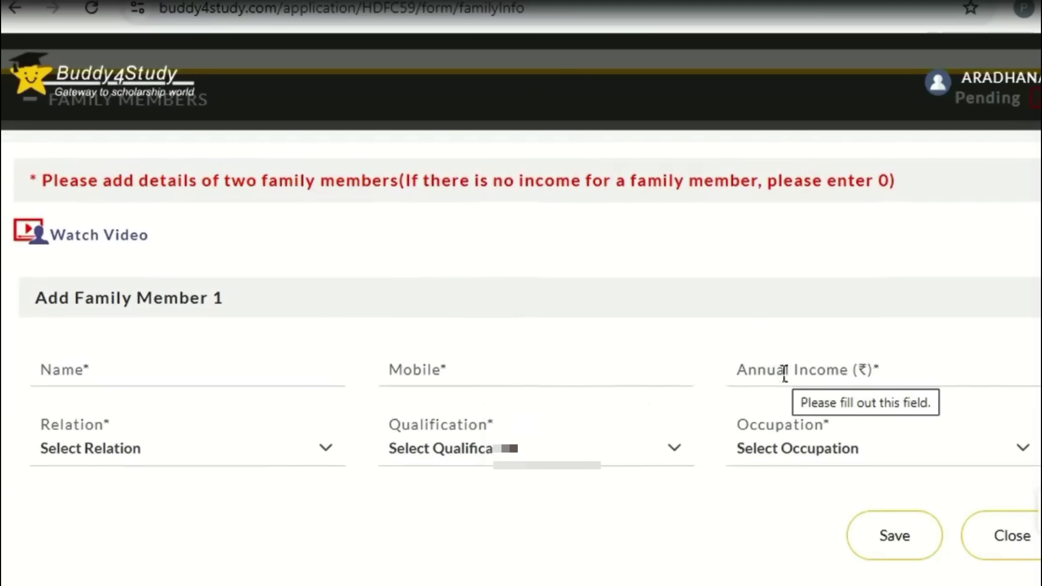
pyautogui.click(90, 448)
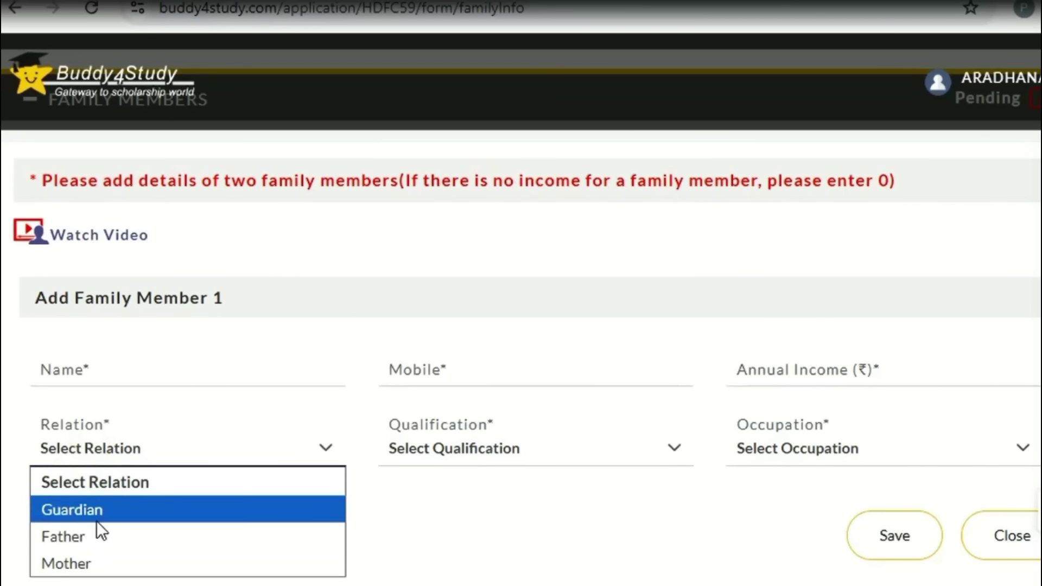
pyautogui.click(100, 533)
pyautogui.click(437, 449)
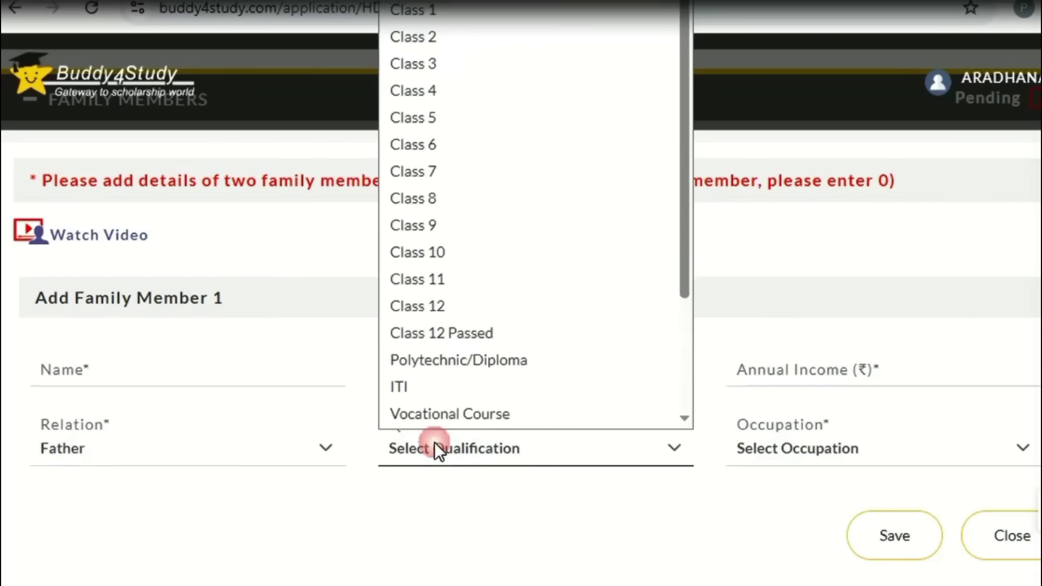
pyautogui.click(561, 538)
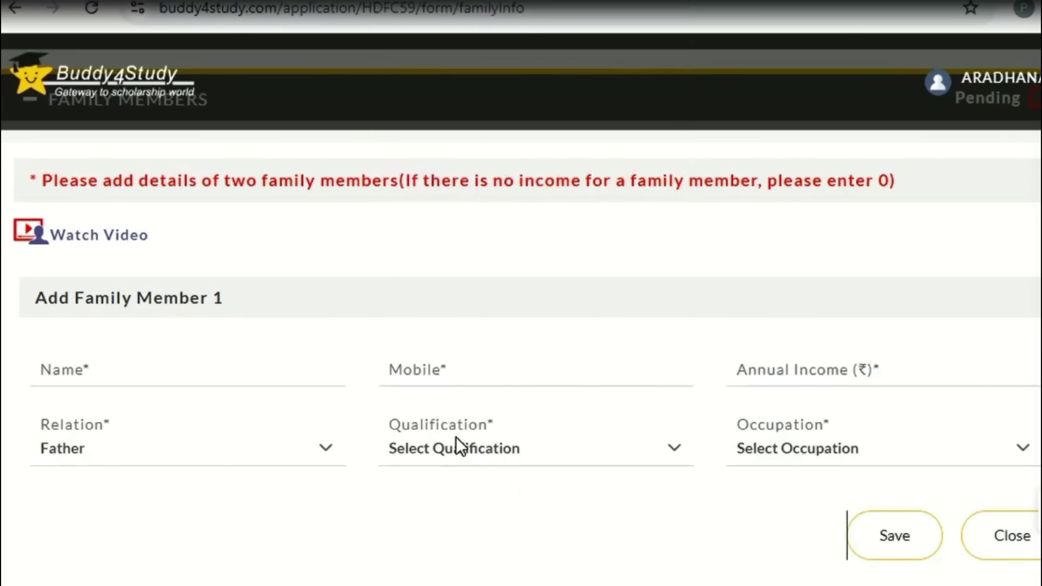
pyautogui.click(458, 448)
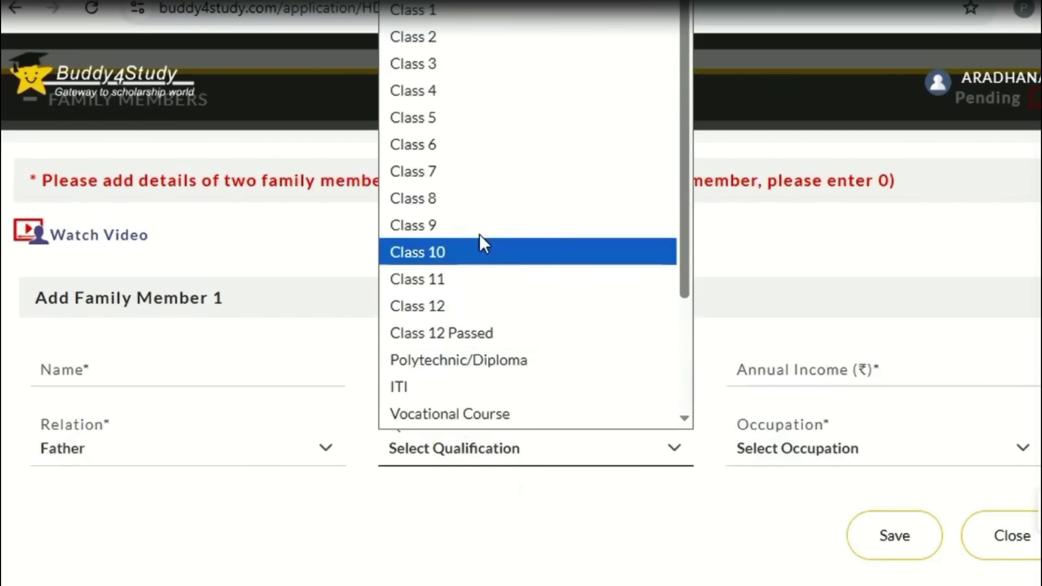
pyautogui.scroll(-1, 506, 204)
pyautogui.scroll(-2, 506, 204)
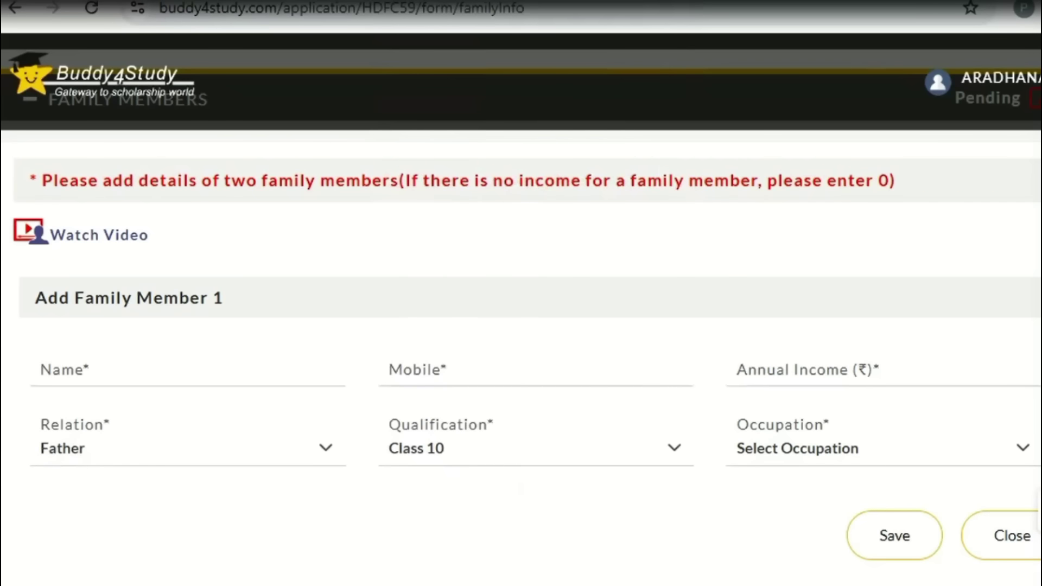
# - Choose an Occupation for Family Member 1 and save the father's record
pyautogui.click(879, 445)
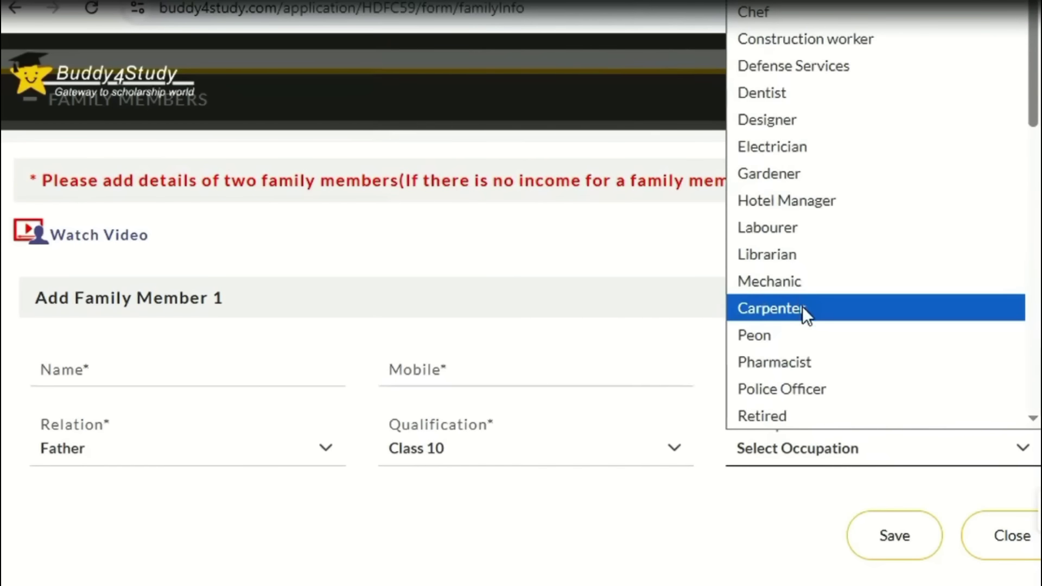
pyautogui.scroll(-4, 812, 323)
pyautogui.scroll(-4, 858, 372)
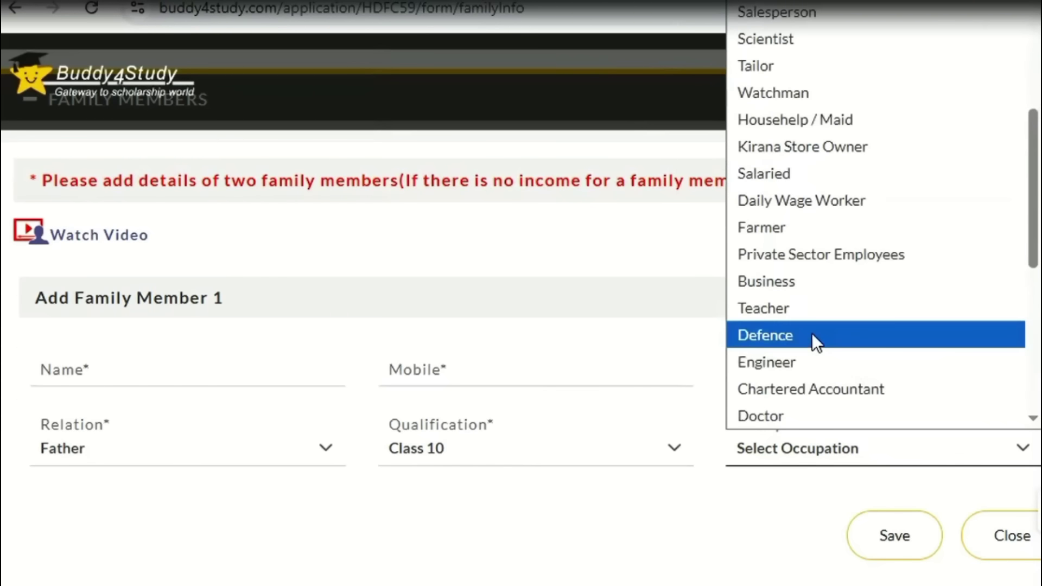
pyautogui.scroll(-4, 810, 332)
pyautogui.scroll(-4, 803, 342)
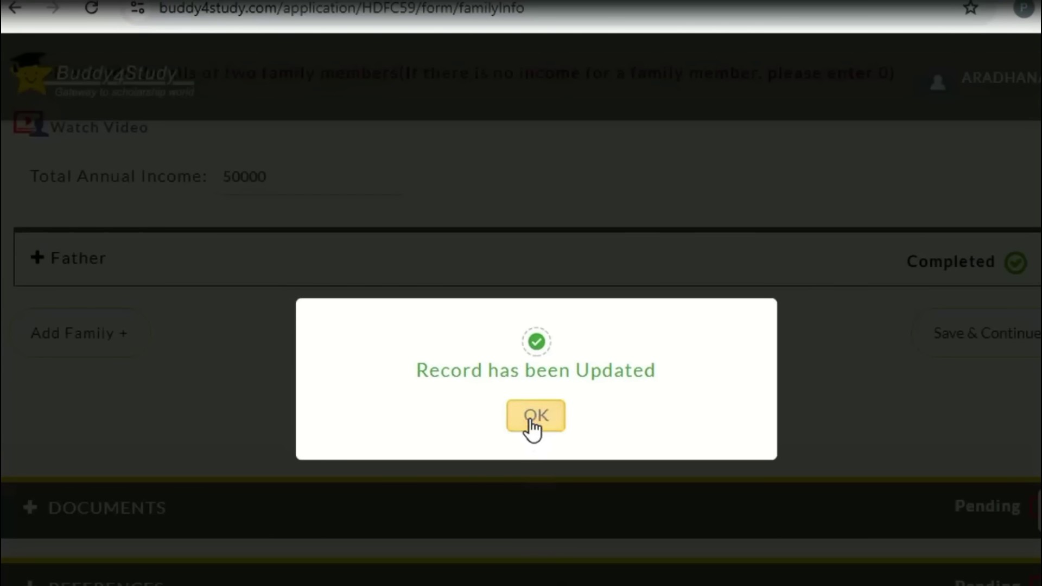
pyautogui.click(532, 422)
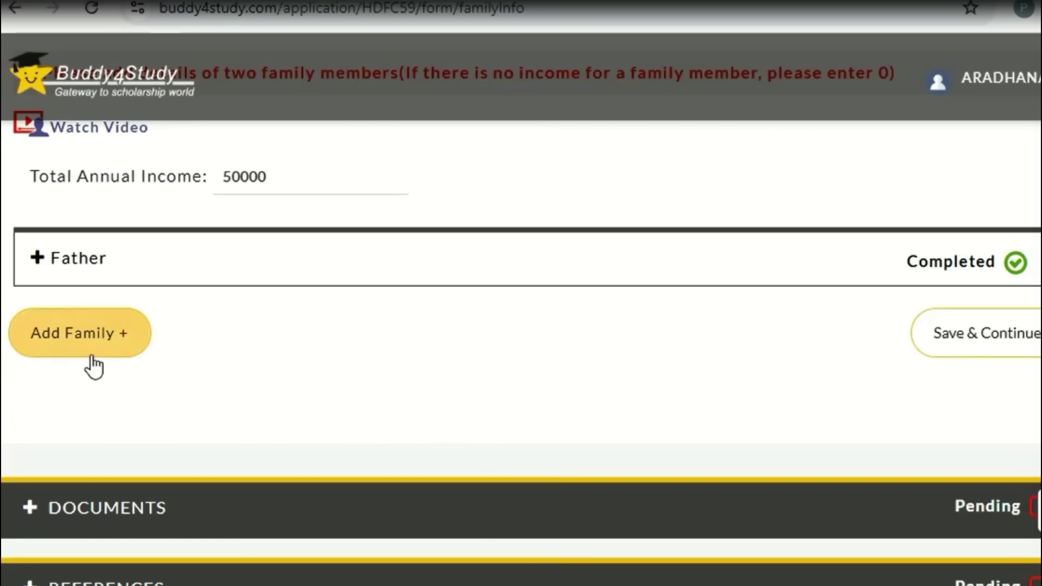
# - Add a second family member with Relation Mother and Qualification Class 8
pyautogui.click(84, 331)
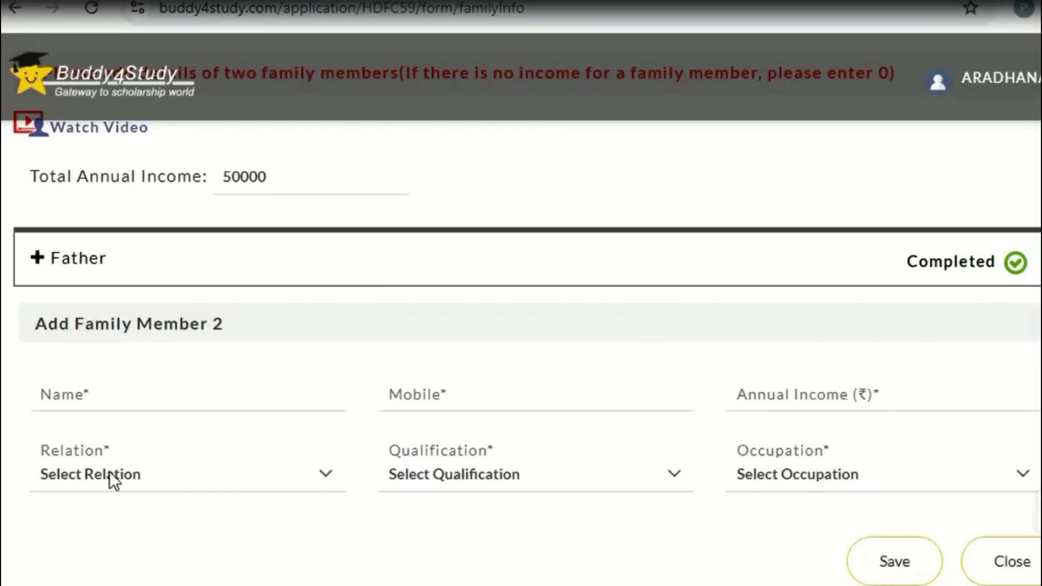
pyautogui.click(140, 473)
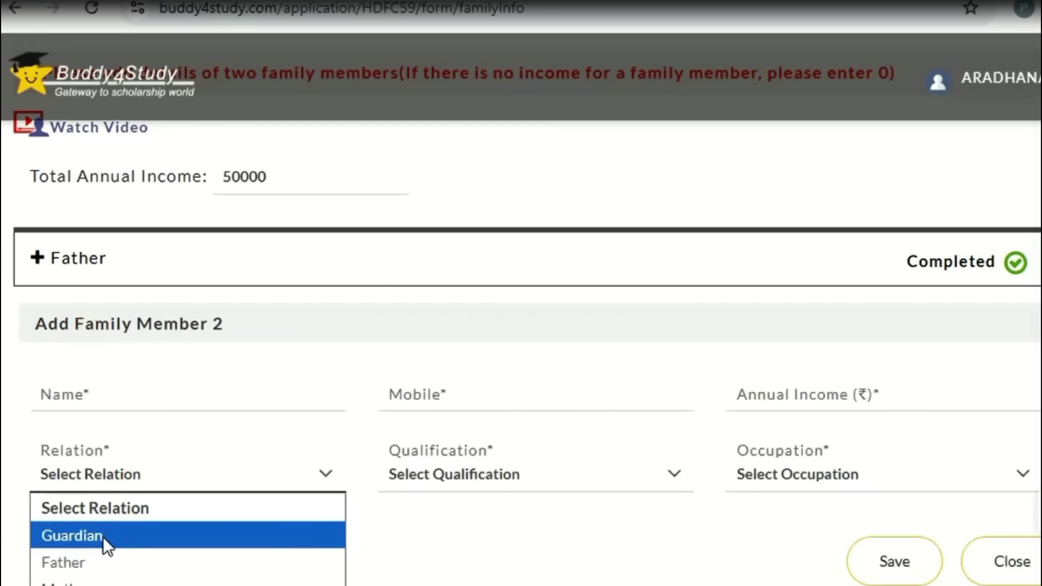
pyautogui.click(98, 582)
pyautogui.click(494, 471)
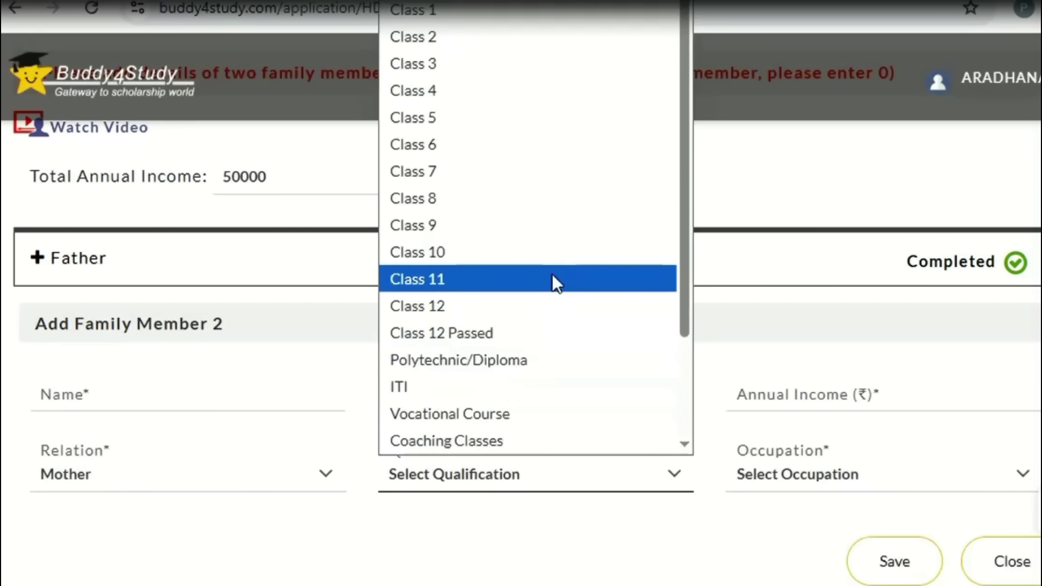
pyautogui.scroll(-2, 551, 266)
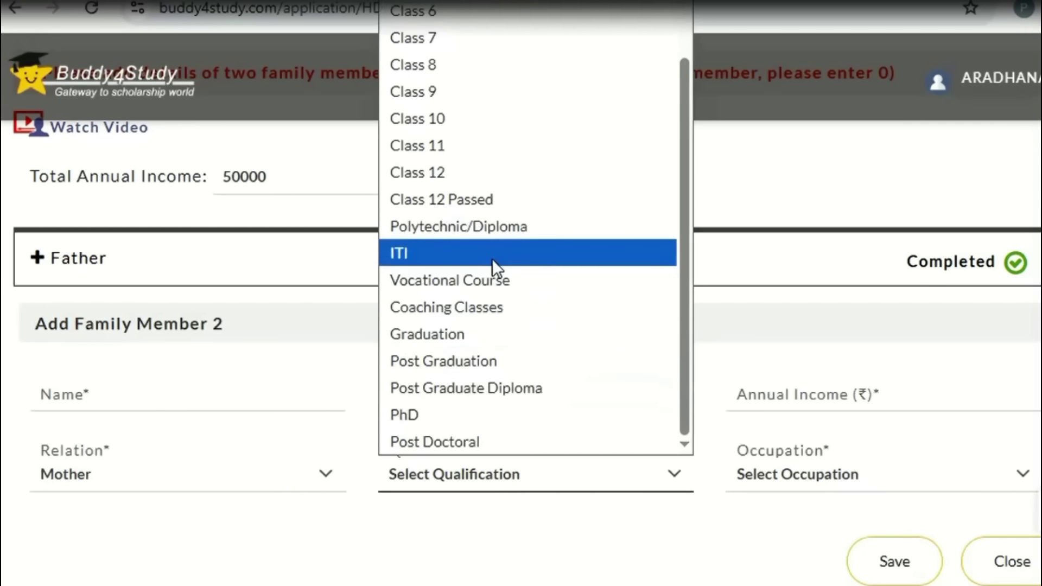
pyautogui.scroll(3, 496, 253)
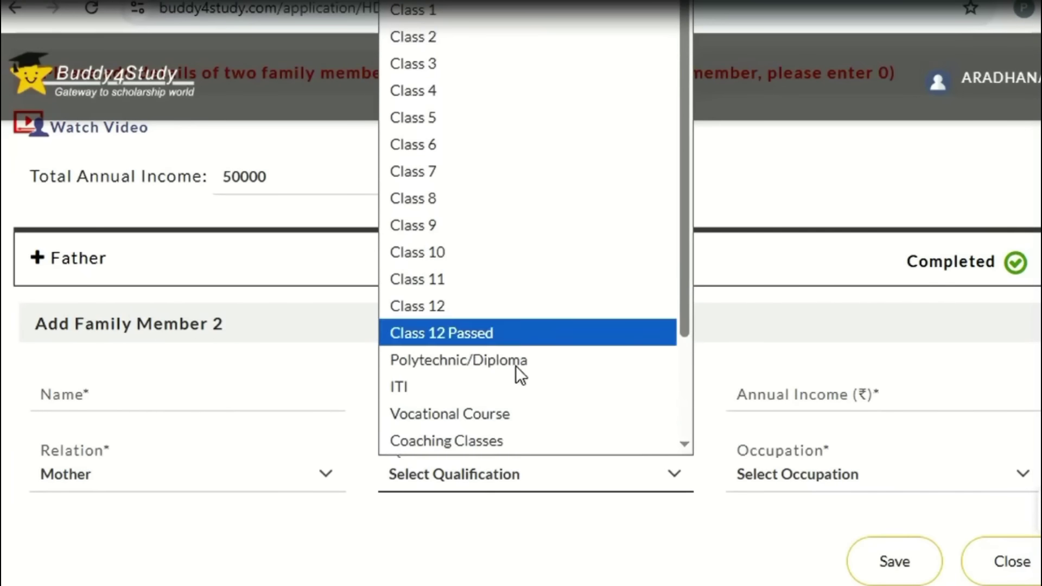
pyautogui.scroll(-1, 543, 442)
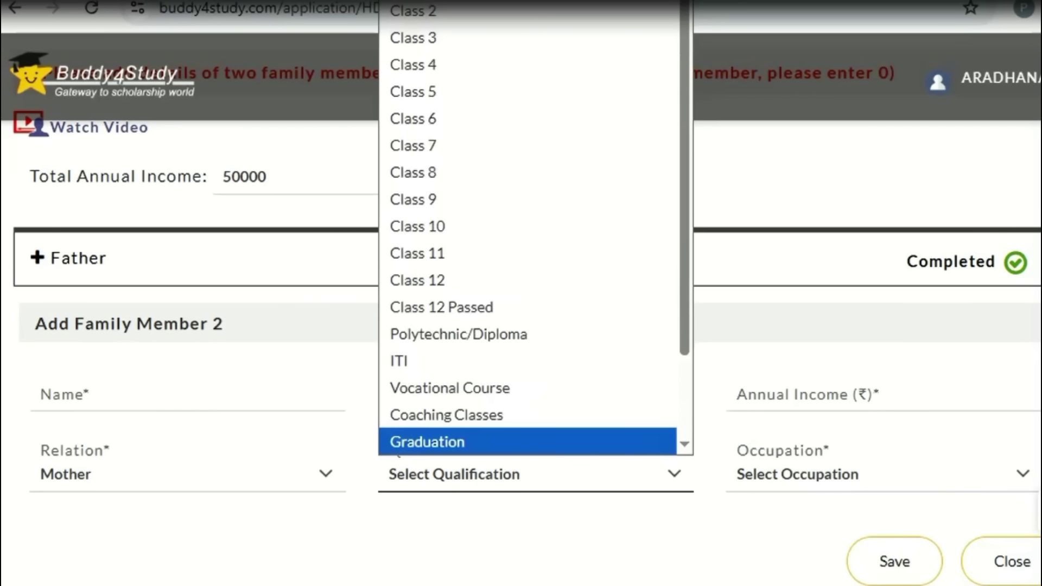
pyautogui.click(430, 178)
# - Set the mother's Occupation to Housewife/Homemaker and save the Family Member 2 record
pyautogui.click(842, 475)
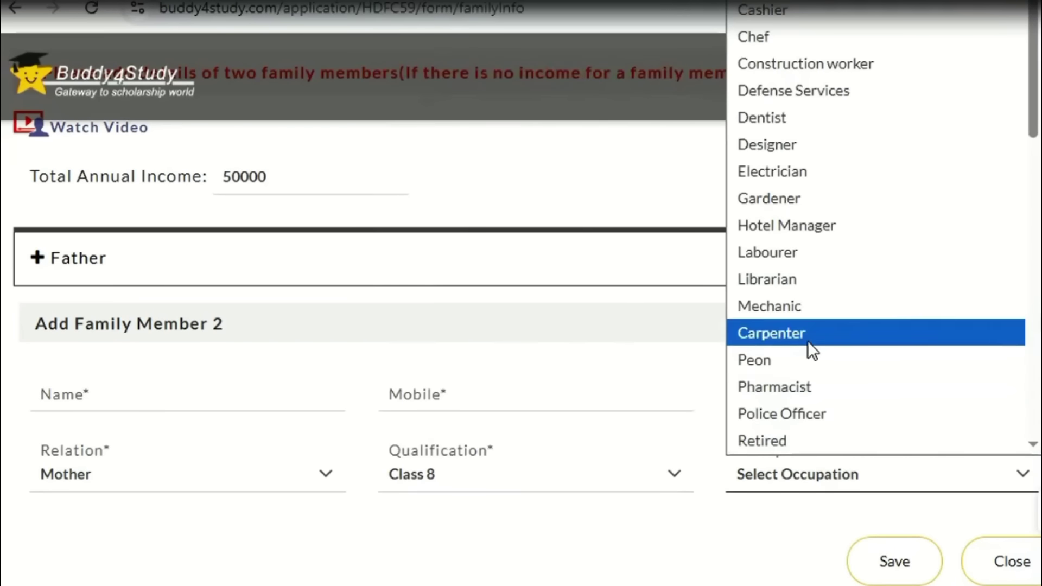
pyautogui.scroll(-3, 809, 347)
pyautogui.click(816, 65)
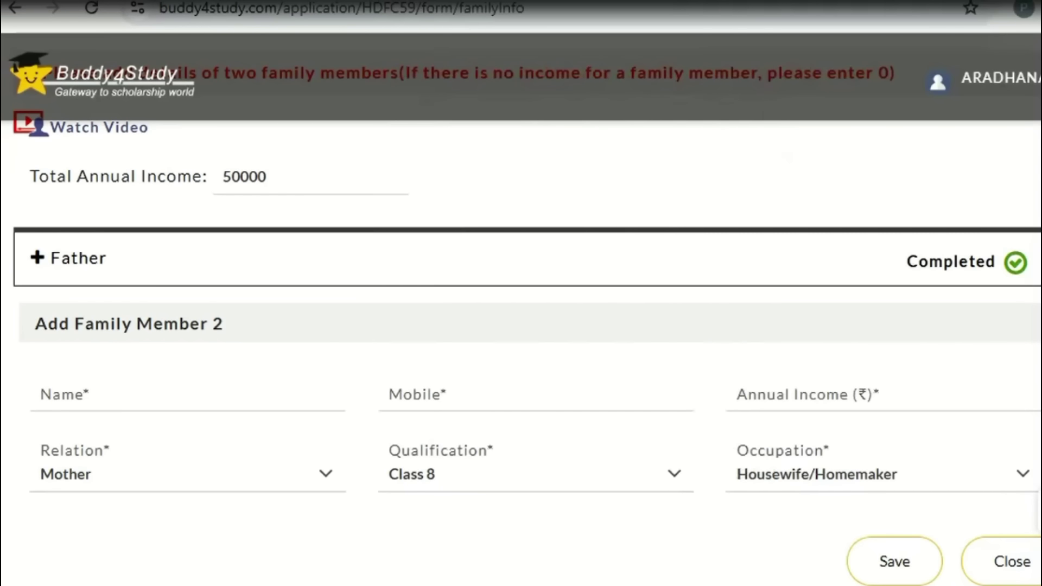
pyautogui.click(825, 476)
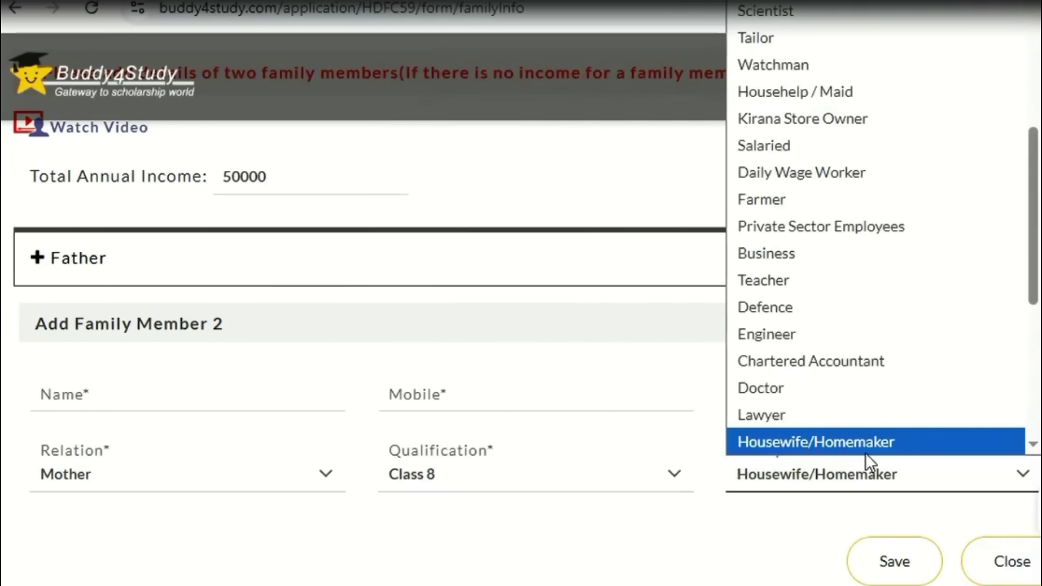
pyautogui.click(855, 535)
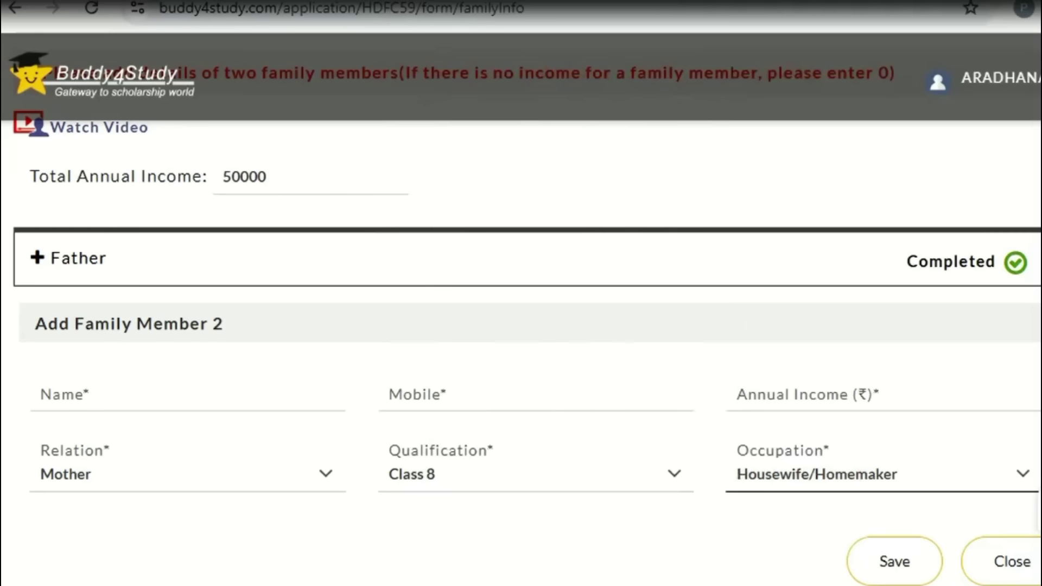
pyautogui.click(894, 561)
pyautogui.click(536, 415)
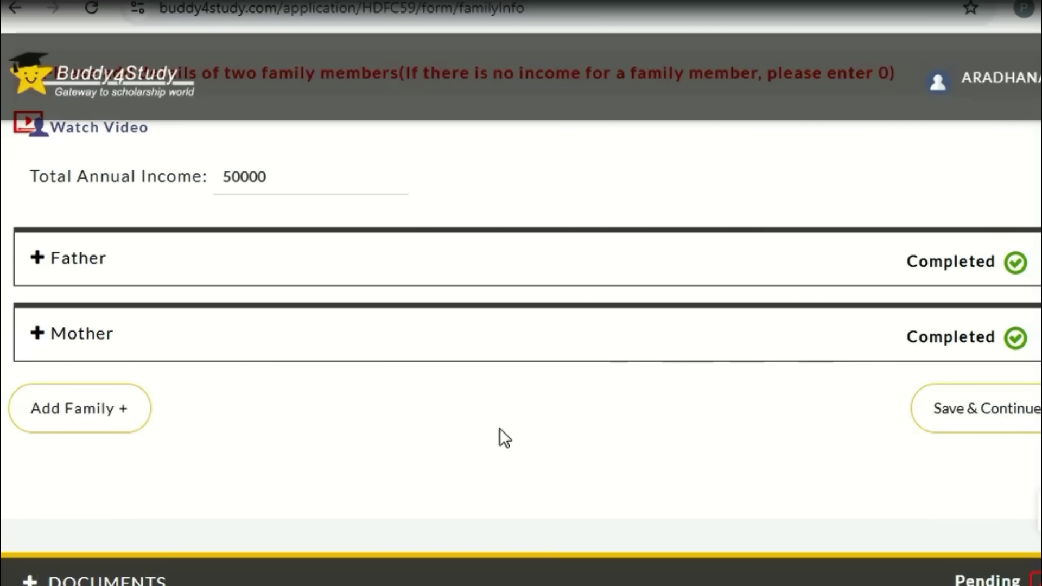
# - Save the Family Members section, continue to Documents and look over the upload requirements
pyautogui.click(967, 426)
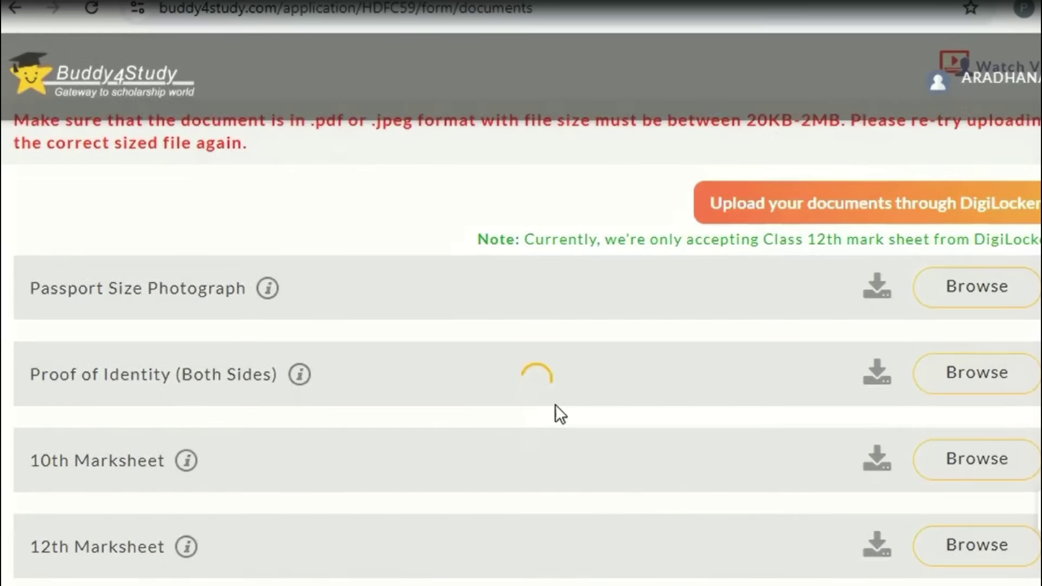
pyautogui.scroll(-4, 723, 402)
pyautogui.scroll(-3, 716, 424)
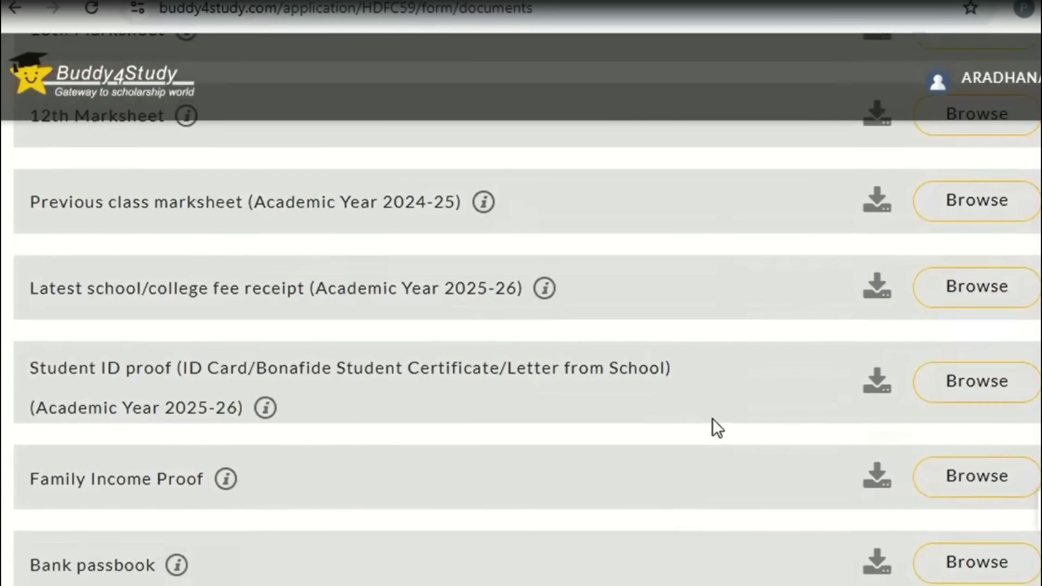
pyautogui.scroll(10, 712, 419)
pyautogui.scroll(4, 706, 435)
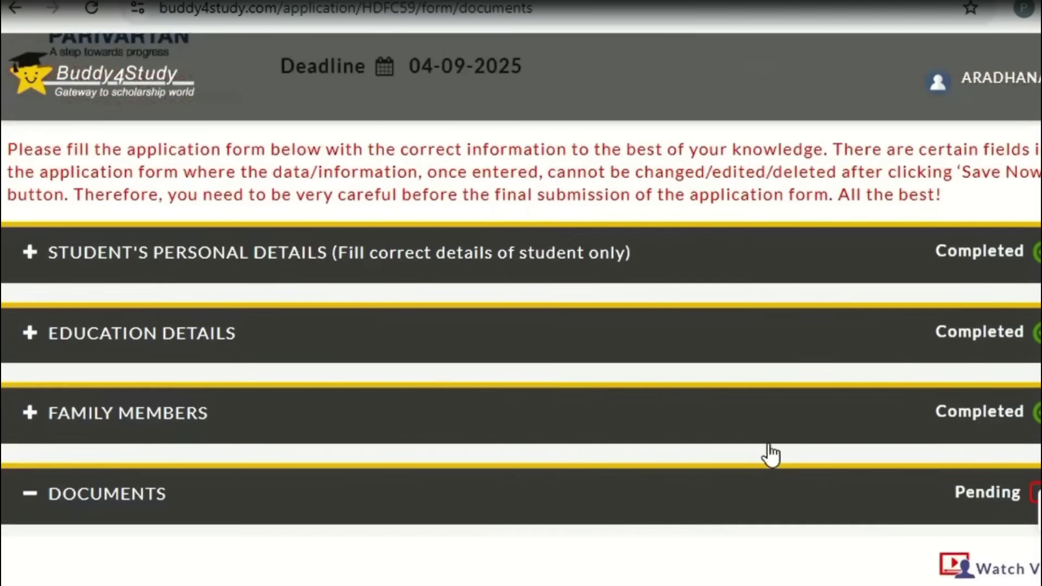
pyautogui.scroll(-2, 478, 482)
pyautogui.scroll(-10, 752, 437)
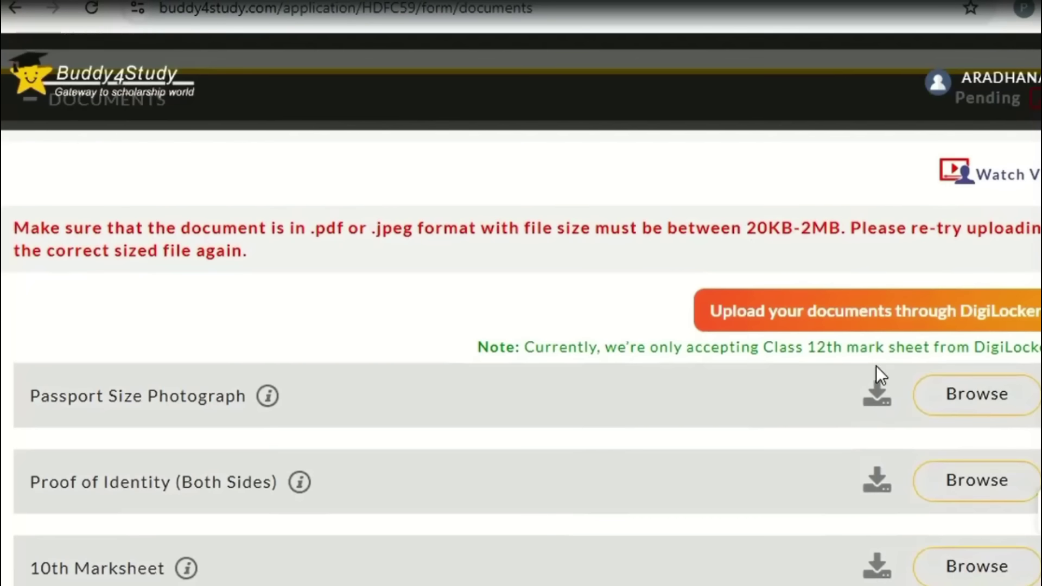
pyautogui.scroll(2, 336, 313)
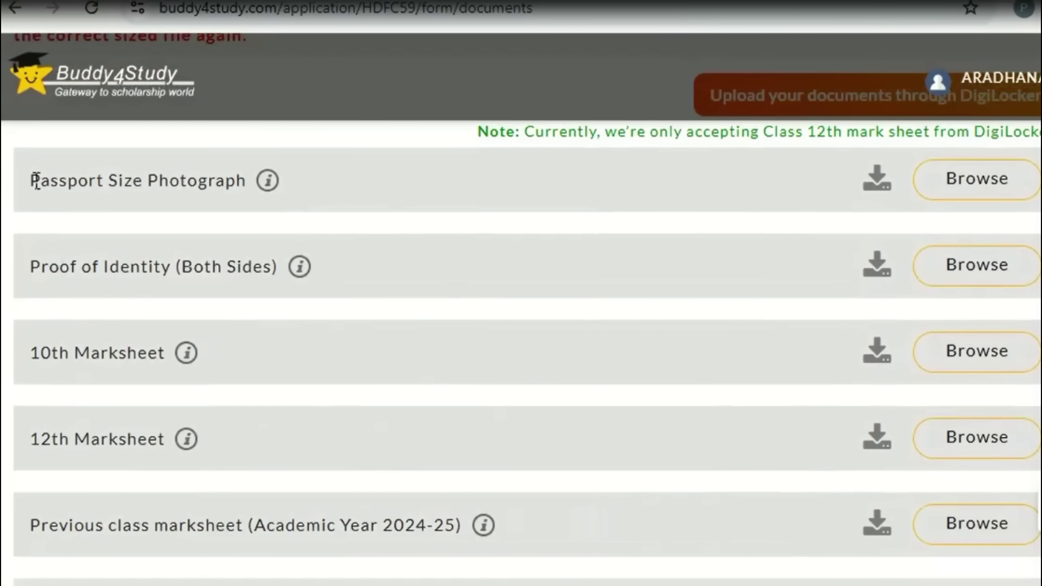
# - Read the first required documents, highlighting Passport Size Photograph, Proof of Identity, 10th Marksheet and 12th Marksheet
pyautogui.moveTo(32, 181); pyautogui.dragTo(191, 196)
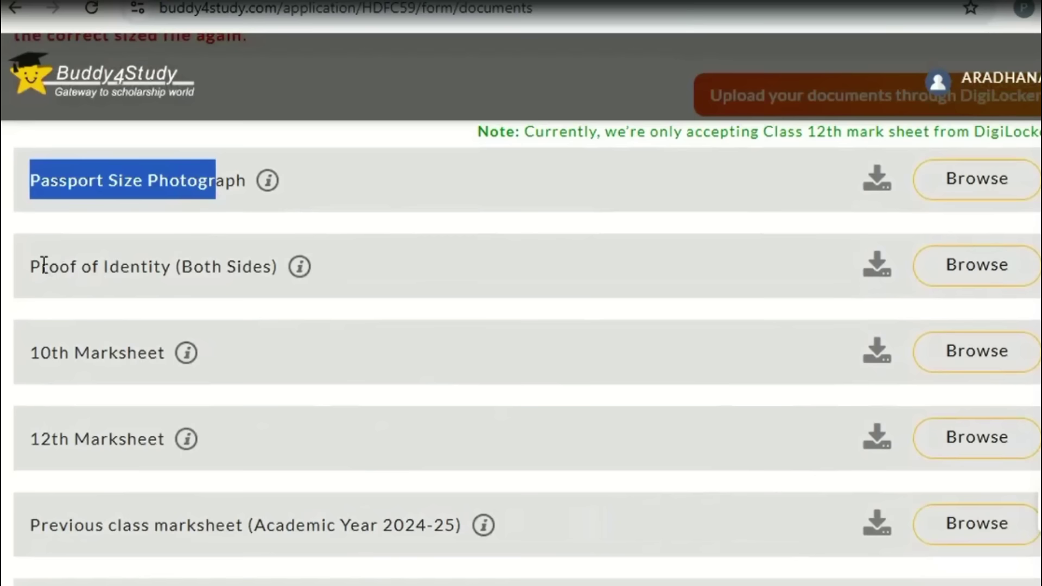
pyautogui.moveTo(44, 265); pyautogui.dragTo(165, 279)
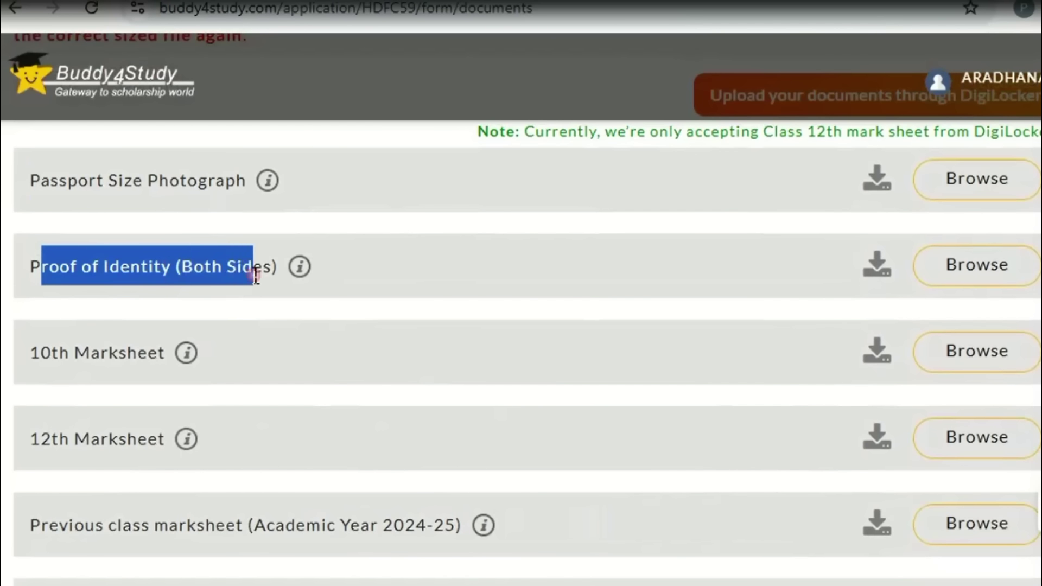
pyautogui.moveTo(44, 353); pyautogui.dragTo(140, 353)
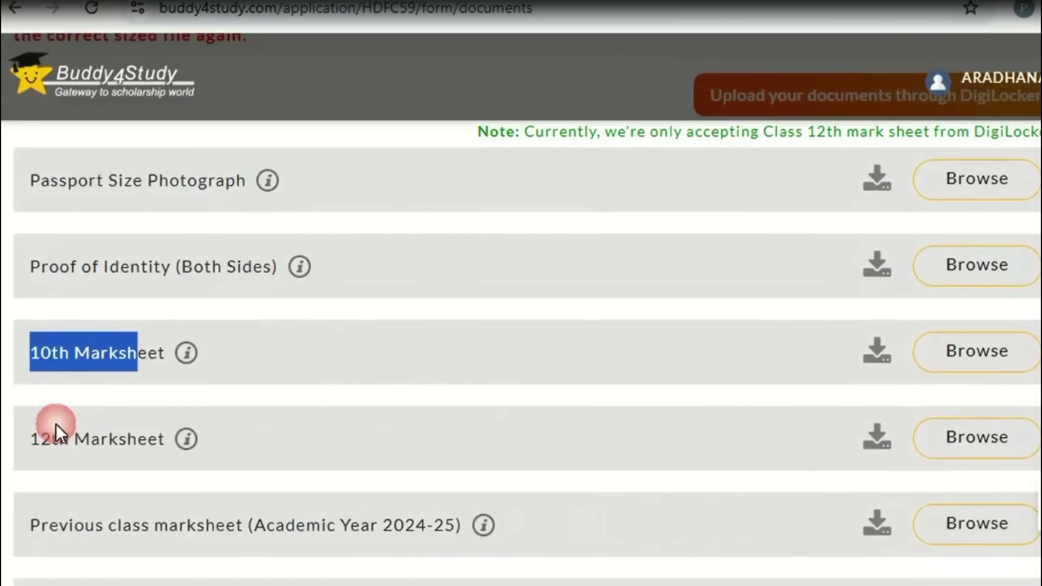
pyautogui.moveTo(31, 437); pyautogui.dragTo(151, 442)
# - Read the previous class marksheet, latest fee receipt and Student ID proof requirements, highlighting their labels and the accepted ID types
pyautogui.scroll(-2, 151, 442)
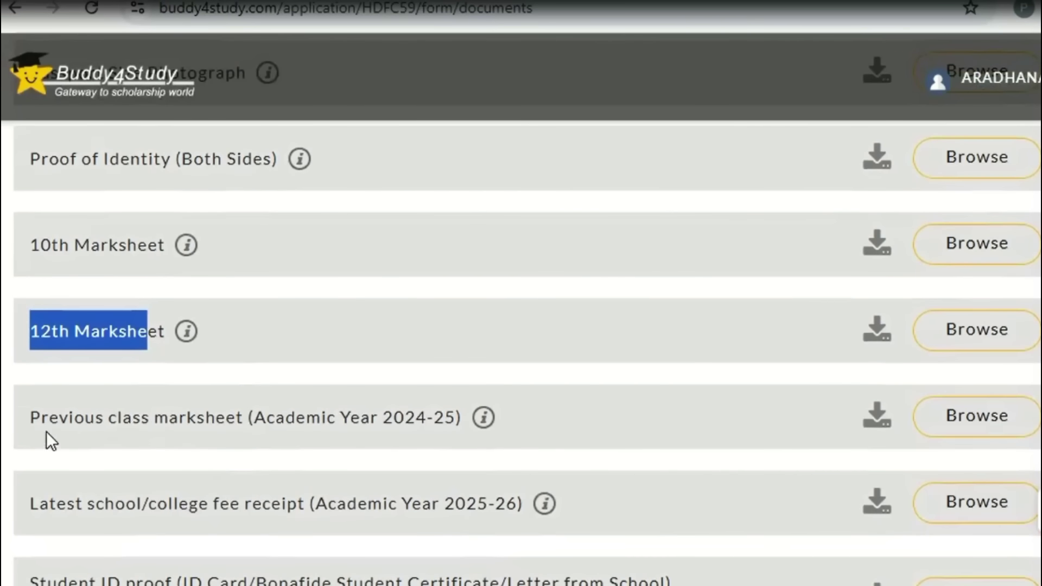
pyautogui.moveTo(31, 420); pyautogui.dragTo(439, 431)
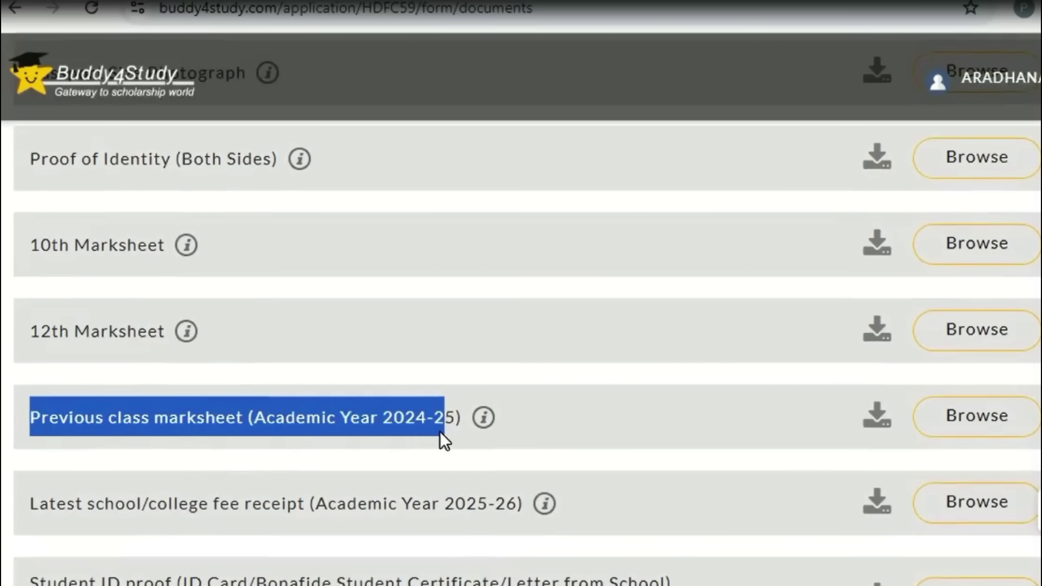
pyautogui.scroll(-4, 575, 363)
pyautogui.moveTo(31, 288); pyautogui.dragTo(463, 307)
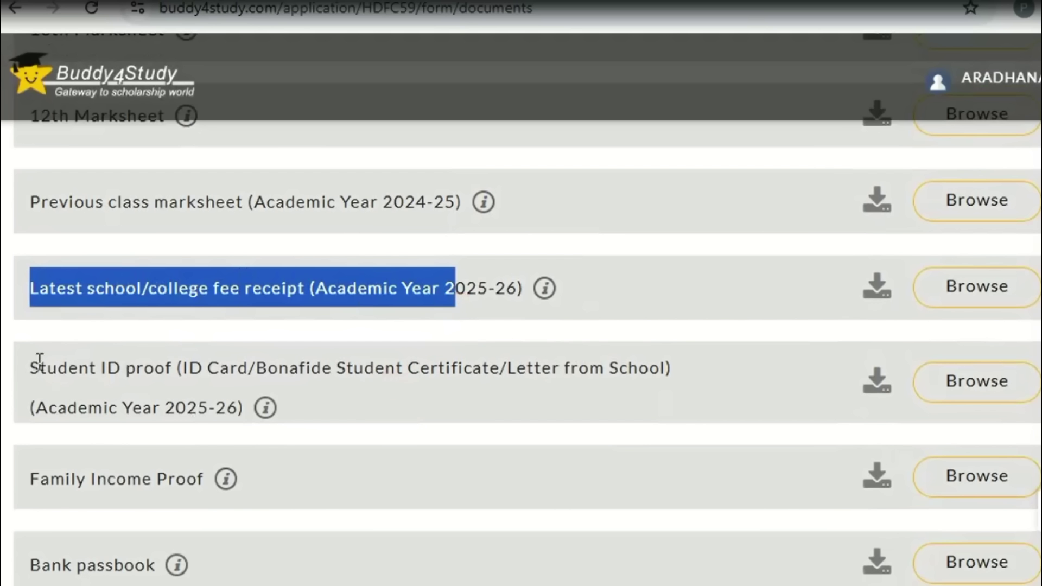
pyautogui.moveTo(39, 368); pyautogui.dragTo(176, 371)
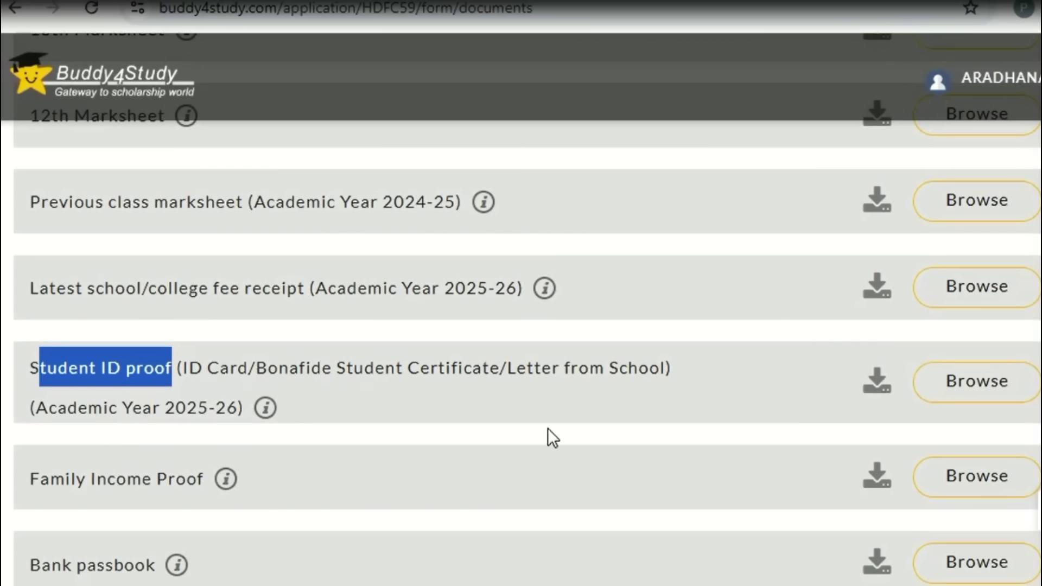
pyautogui.moveTo(223, 363); pyautogui.dragTo(611, 406)
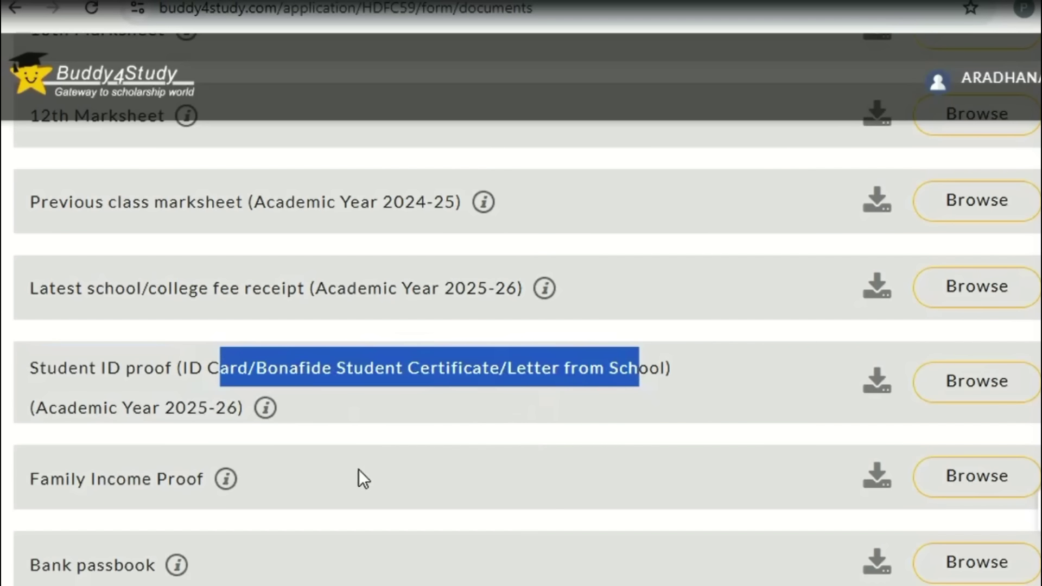
# - Read the remaining document requirements, highlighting the Family Income Proof, Bank passbook, Home Picture and Proof of Crisis labels
pyautogui.scroll(-2, 450, 443)
pyautogui.moveTo(36, 374); pyautogui.dragTo(185, 372)
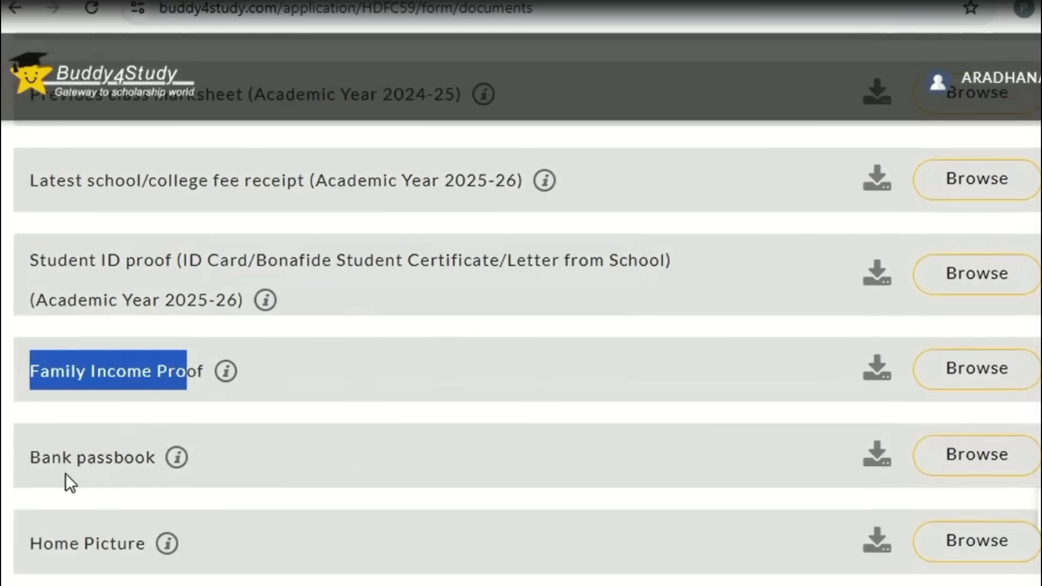
pyautogui.moveTo(196, 484)
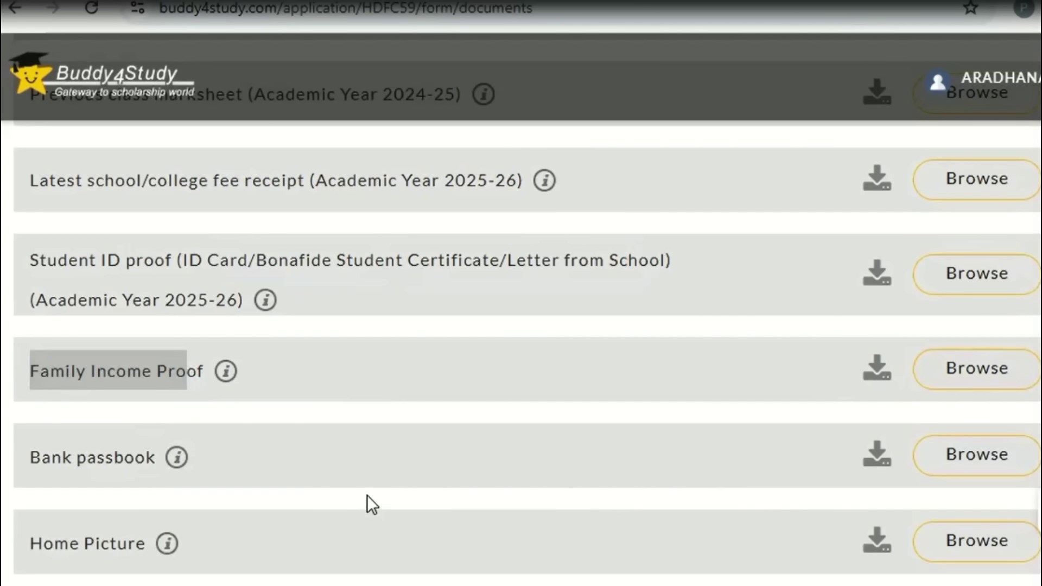
pyautogui.scroll(-2, 321, 450)
pyautogui.moveTo(35, 349); pyautogui.dragTo(147, 350)
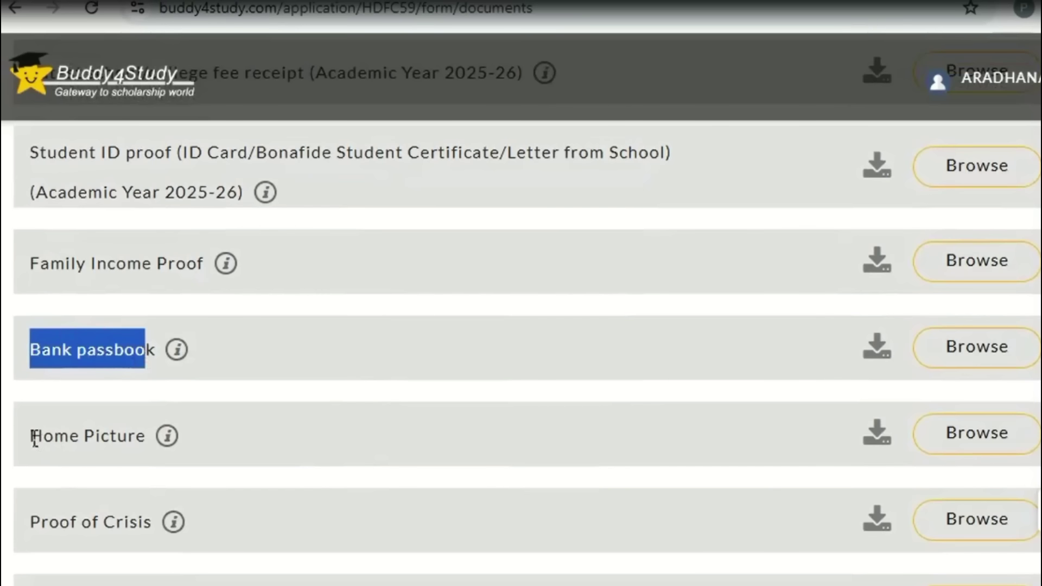
pyautogui.moveTo(35, 439); pyautogui.dragTo(139, 497)
pyautogui.moveTo(166, 446)
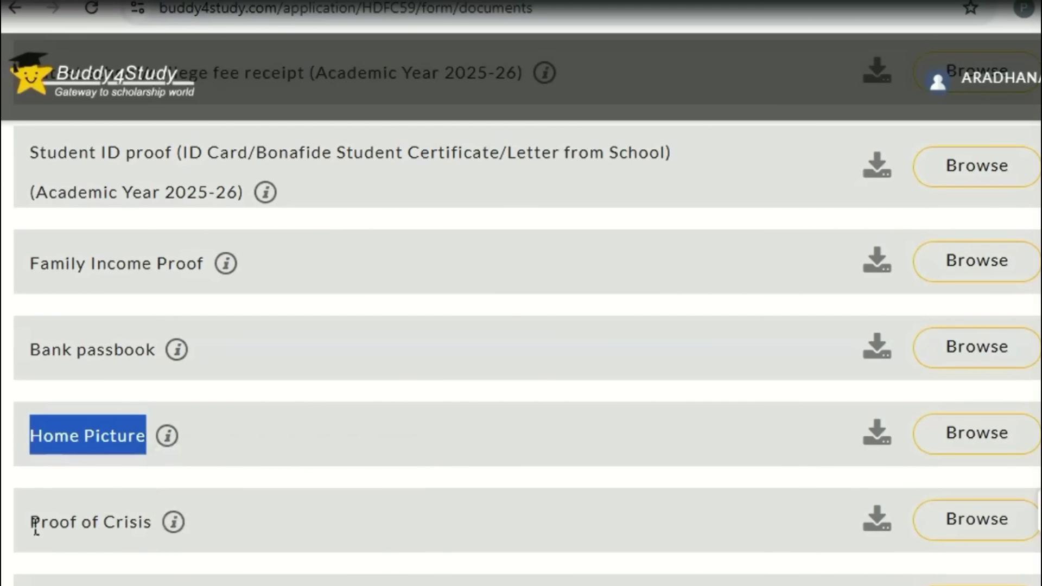
pyautogui.moveTo(33, 522); pyautogui.dragTo(155, 523)
pyautogui.moveTo(179, 522)
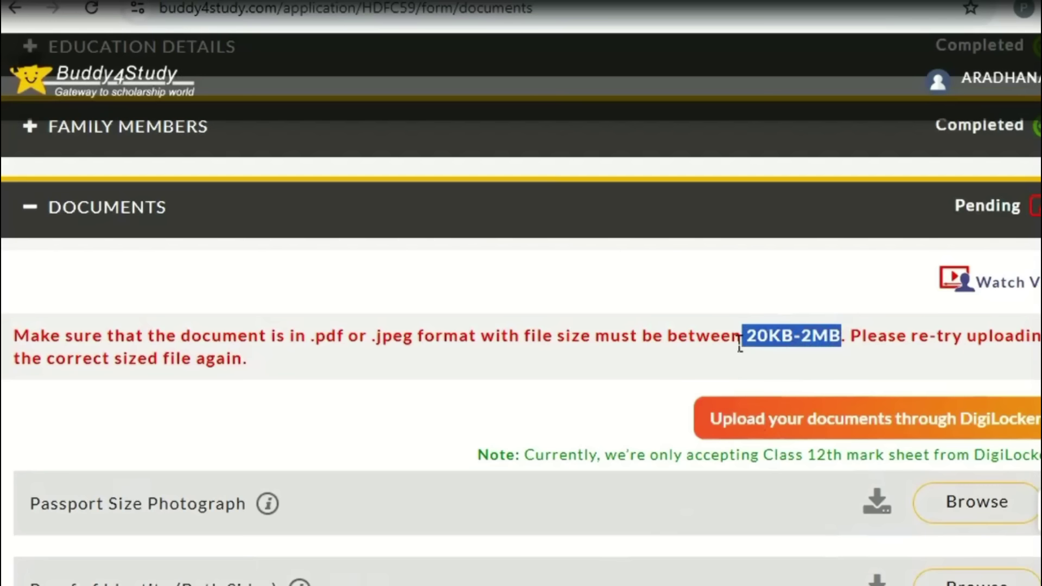
# - Check the cropped Passport Size Photograph, upload it and move on to the Proof of Identity document
pyautogui.scroll(-4, 739, 345)
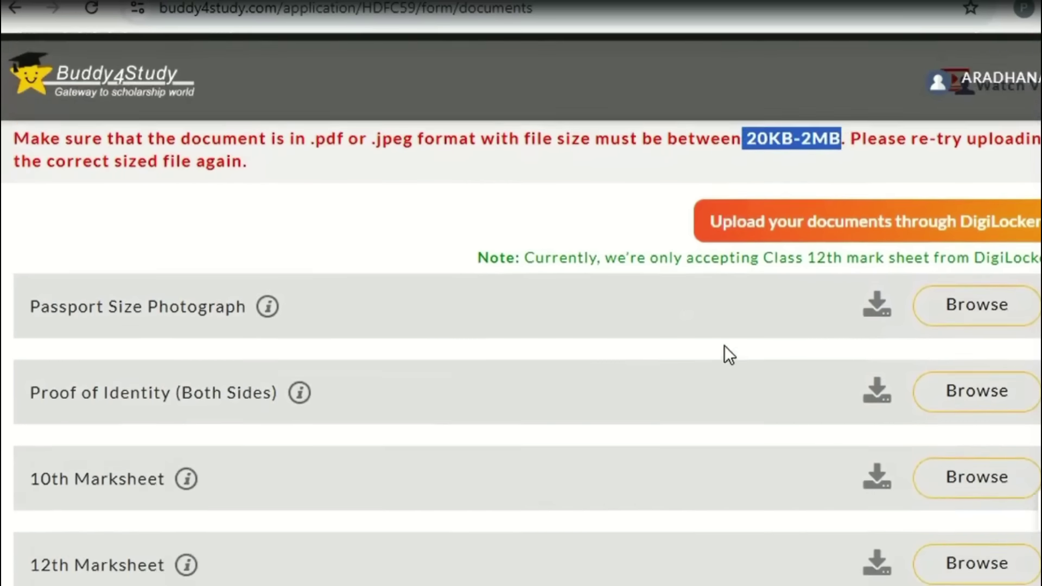
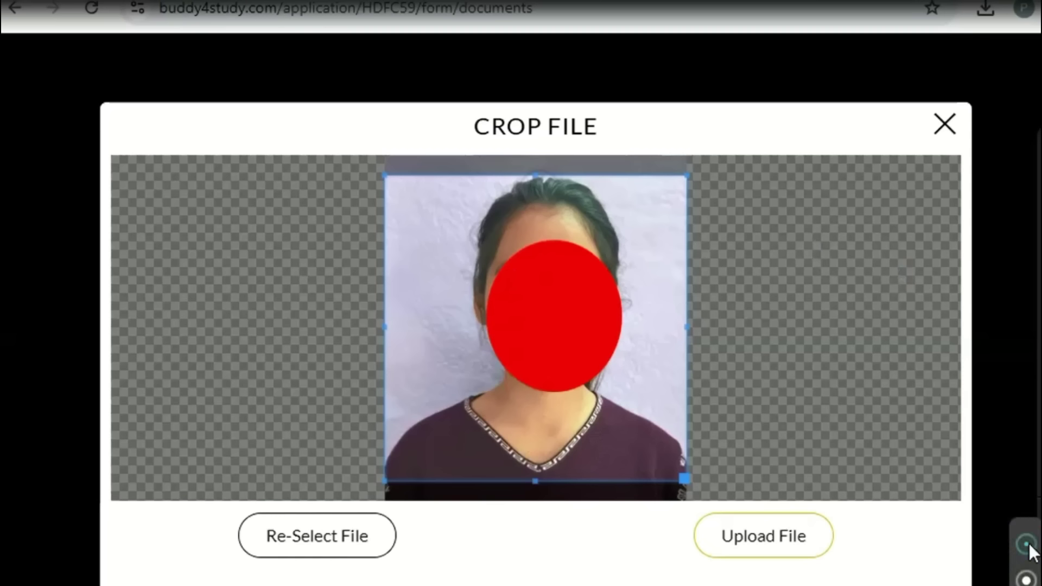
pyautogui.moveTo(575, 204); pyautogui.dragTo(634, 180)
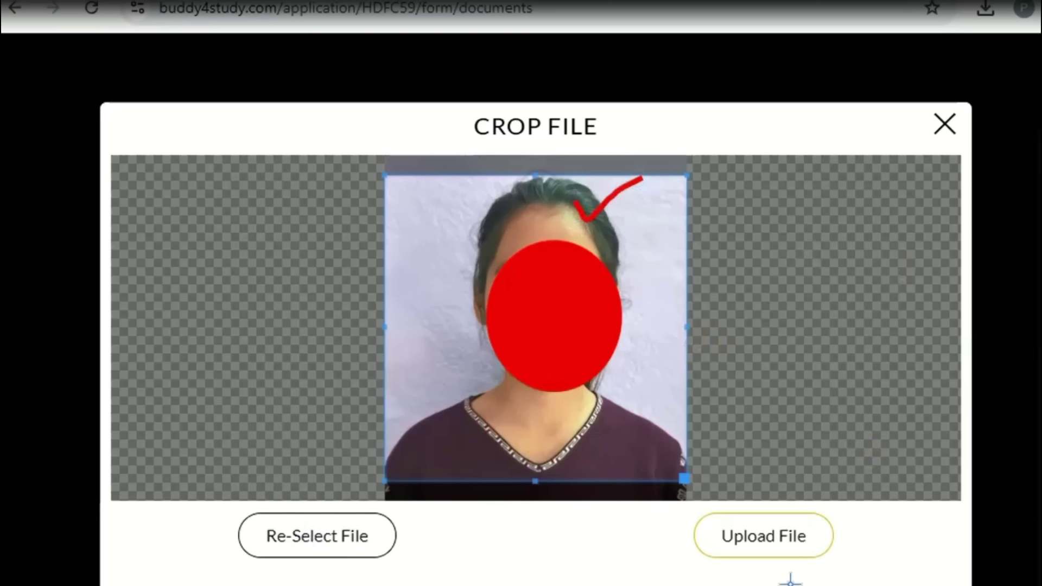
pyautogui.moveTo(796, 523)
pyautogui.mouseDown()
pyautogui.moveTo(799, 535)
pyautogui.moveTo(873, 503)
pyautogui.mouseUp()
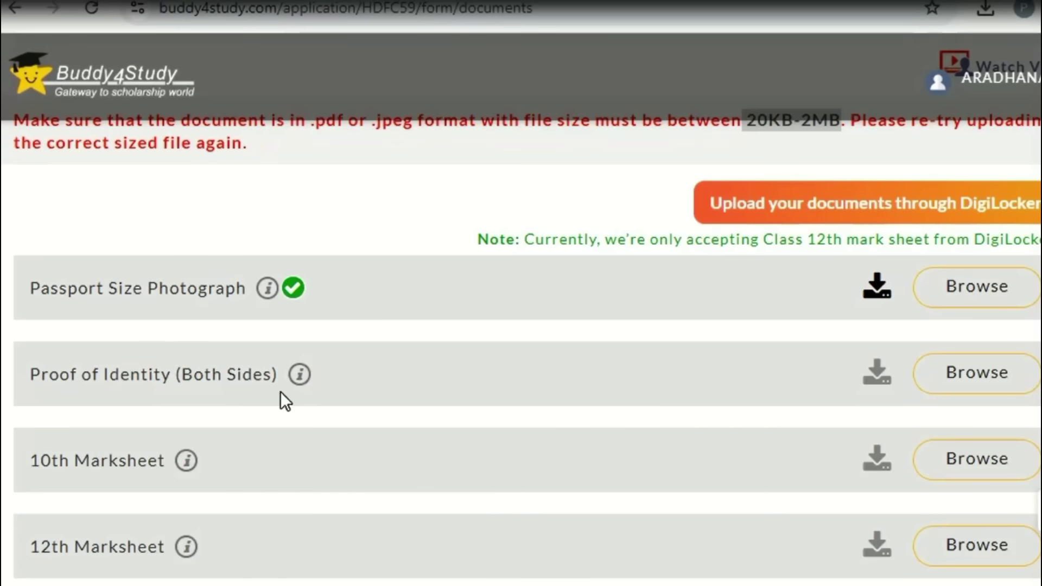
pyautogui.moveTo(89, 293); pyautogui.dragTo(197, 301)
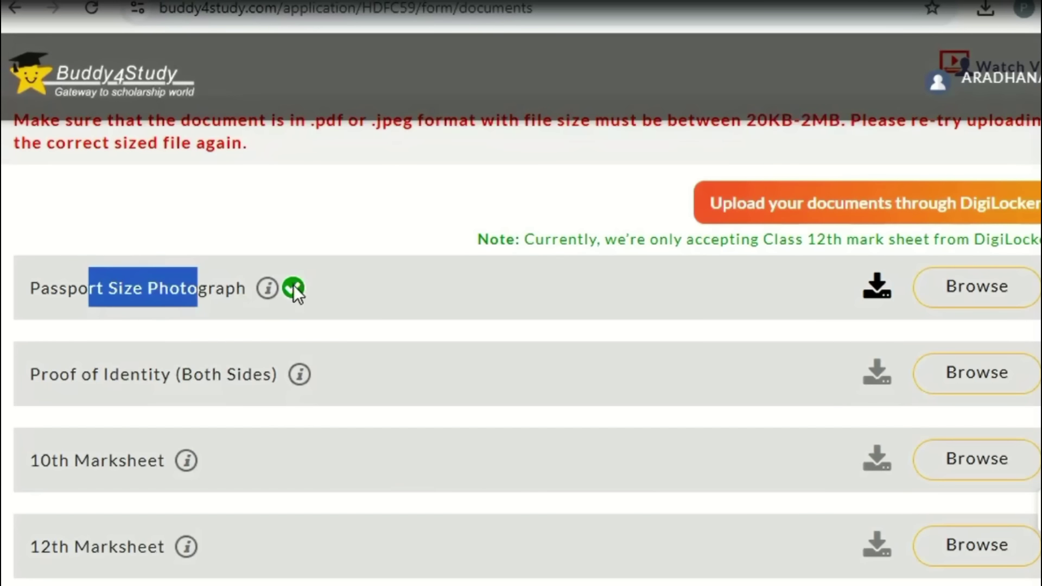
pyautogui.moveTo(49, 374); pyautogui.dragTo(194, 377)
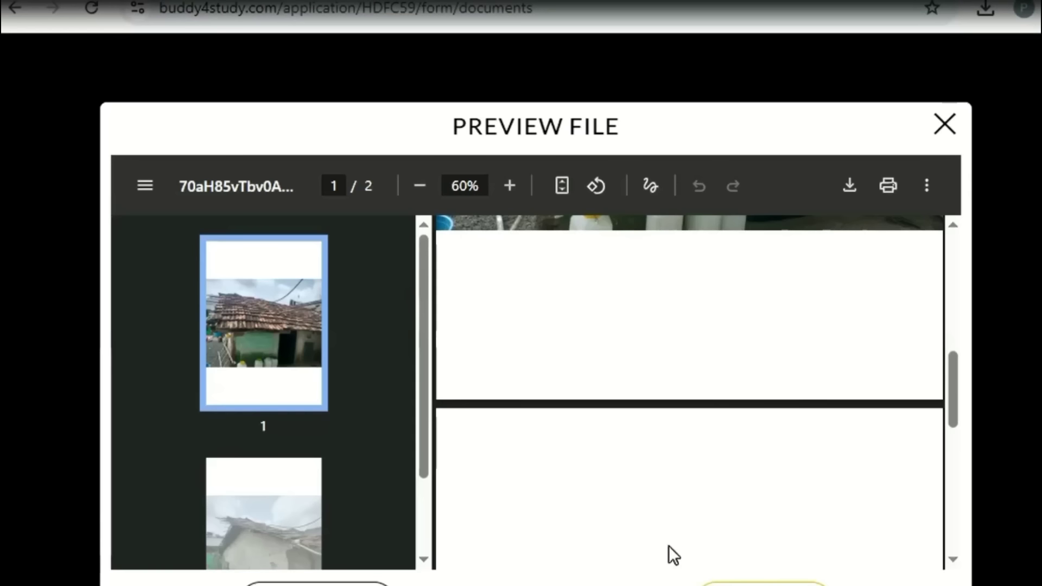
# - Check both pages of the house photo PDF in the file preview and upload it as the Home Picture
pyautogui.scroll(10, 680, 450)
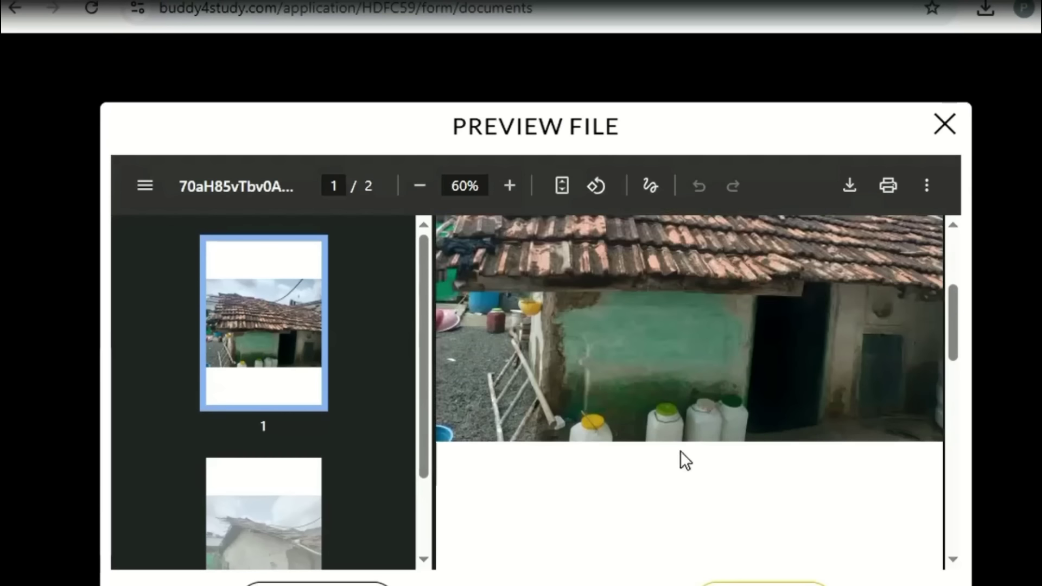
pyautogui.scroll(-10, 707, 404)
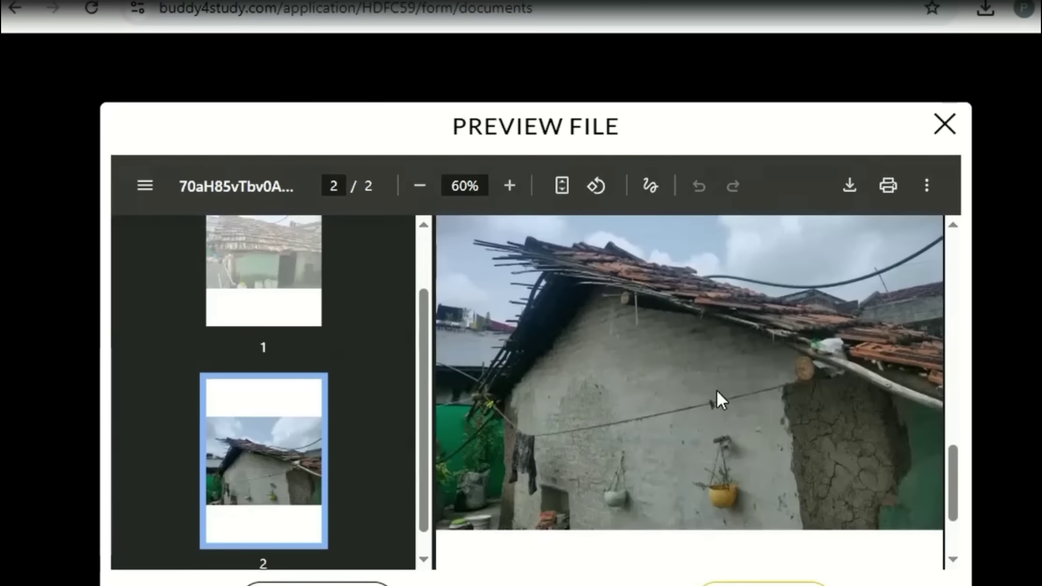
pyautogui.scroll(5, 717, 390)
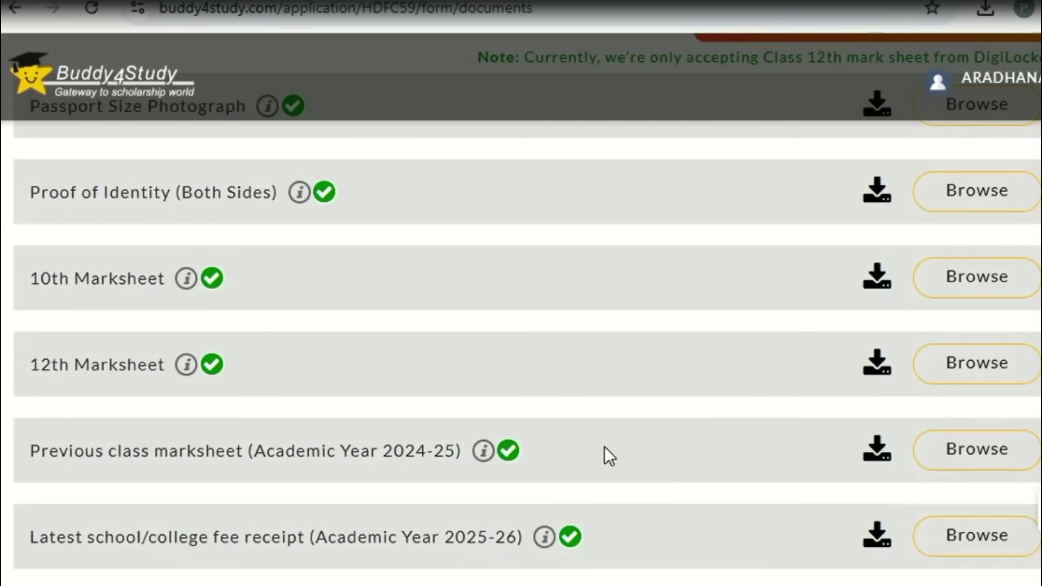
# - Look over the uploaded documents, leave Proof of Crisis and Transgender Certificate empty, and save the Documents section to continue to References
pyautogui.scroll(-8, 552, 456)
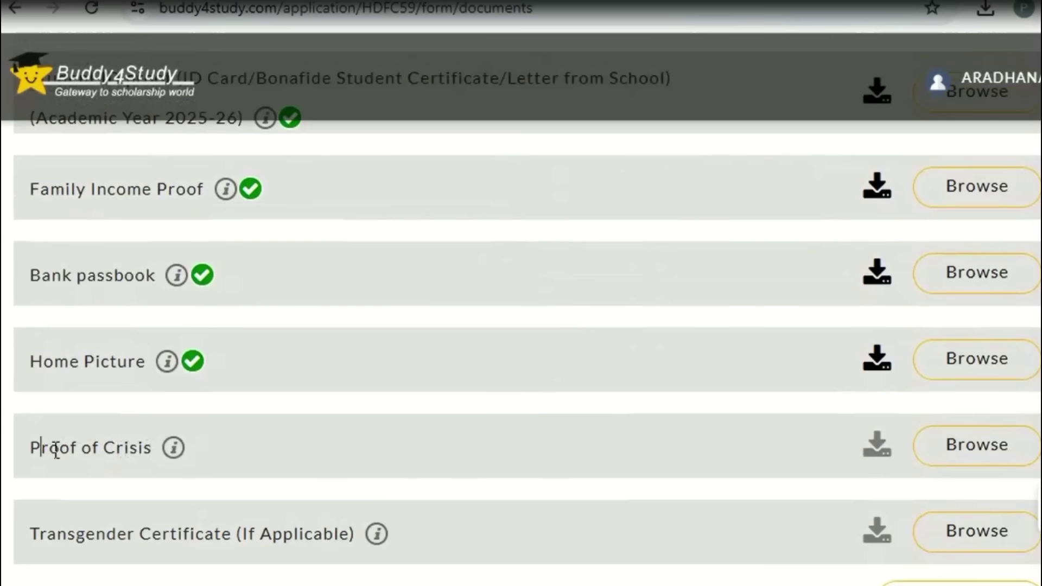
pyautogui.moveTo(44, 449); pyautogui.dragTo(128, 449)
pyautogui.moveTo(70, 531); pyautogui.dragTo(214, 535)
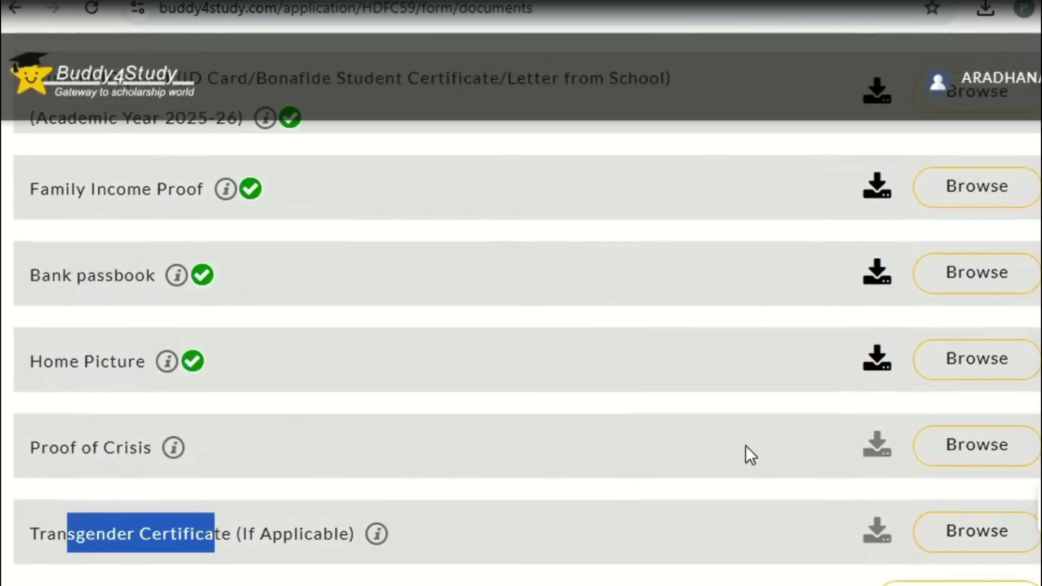
pyautogui.click(960, 584)
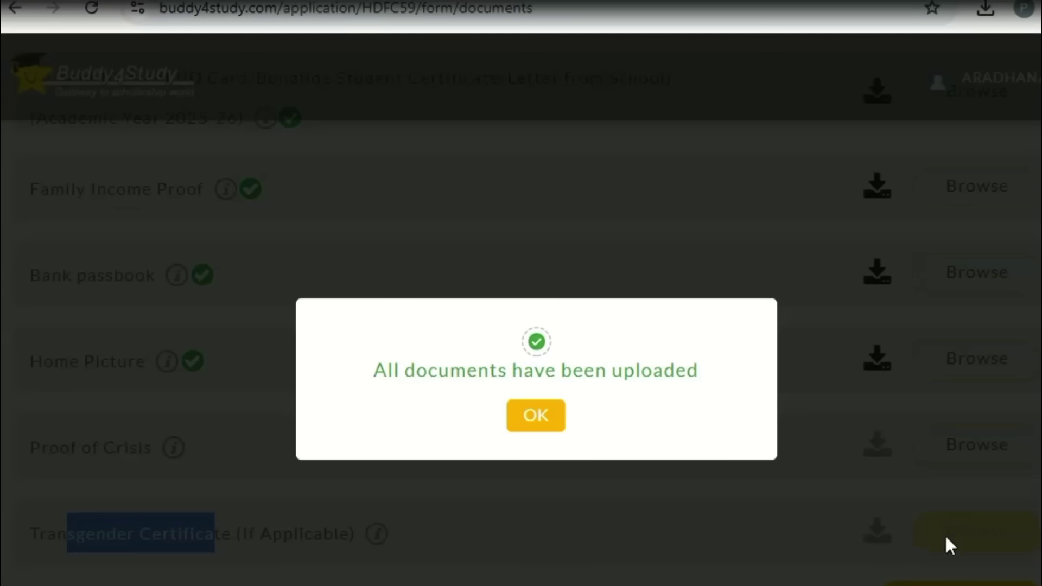
pyautogui.click(607, 580)
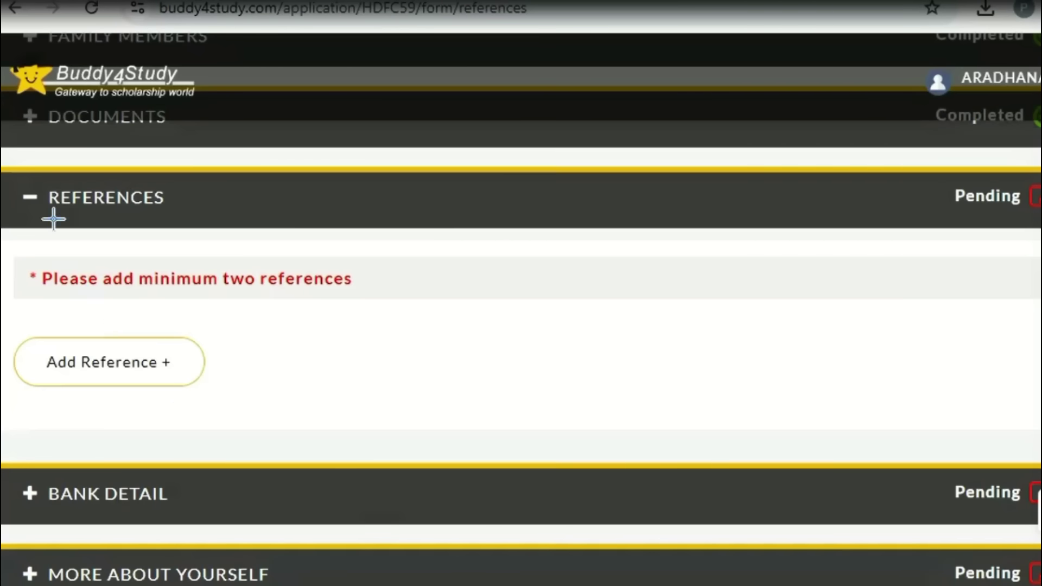
# - Mark the minimum two references requirement and open a blank entry for Reference 1
pyautogui.moveTo(36, 204)
pyautogui.mouseDown()
pyautogui.moveTo(63, 181)
pyautogui.moveTo(181, 205)
pyautogui.moveTo(126, 183)
pyautogui.mouseUp()
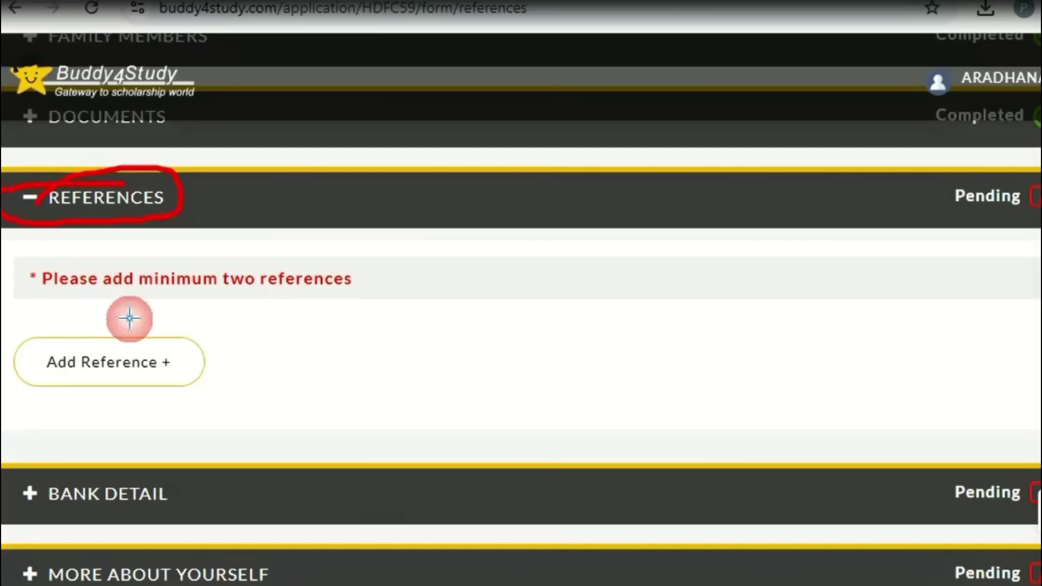
pyautogui.moveTo(33, 288); pyautogui.dragTo(276, 293)
pyautogui.click(200, 354)
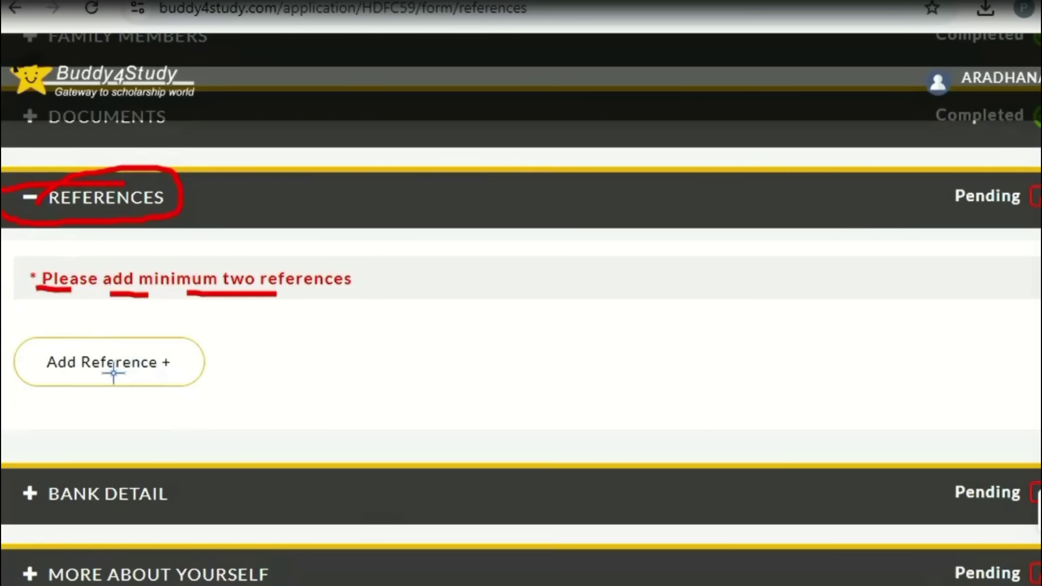
pyautogui.moveTo(113, 376); pyautogui.dragTo(191, 345)
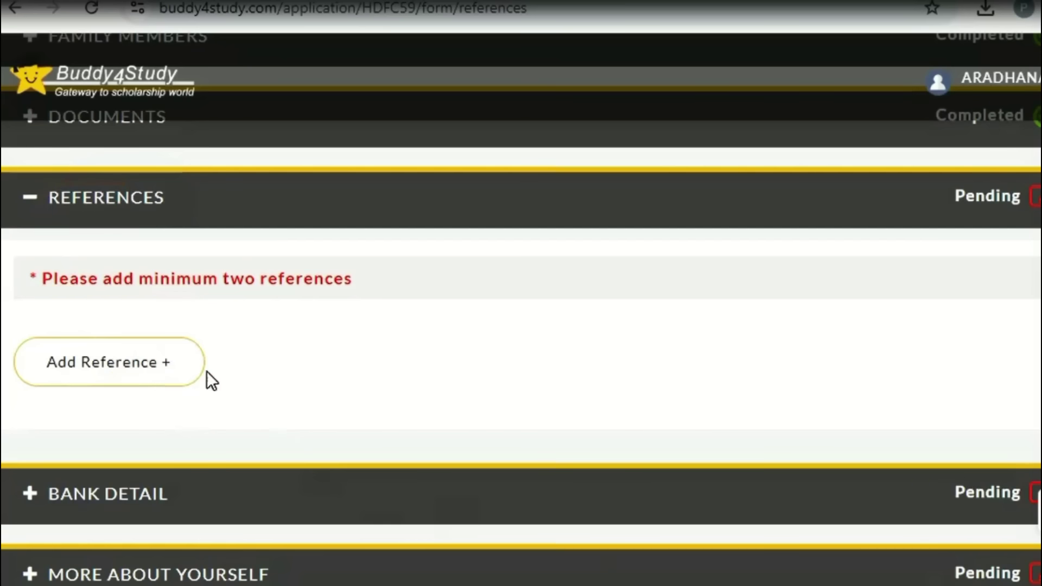
pyautogui.click(123, 371)
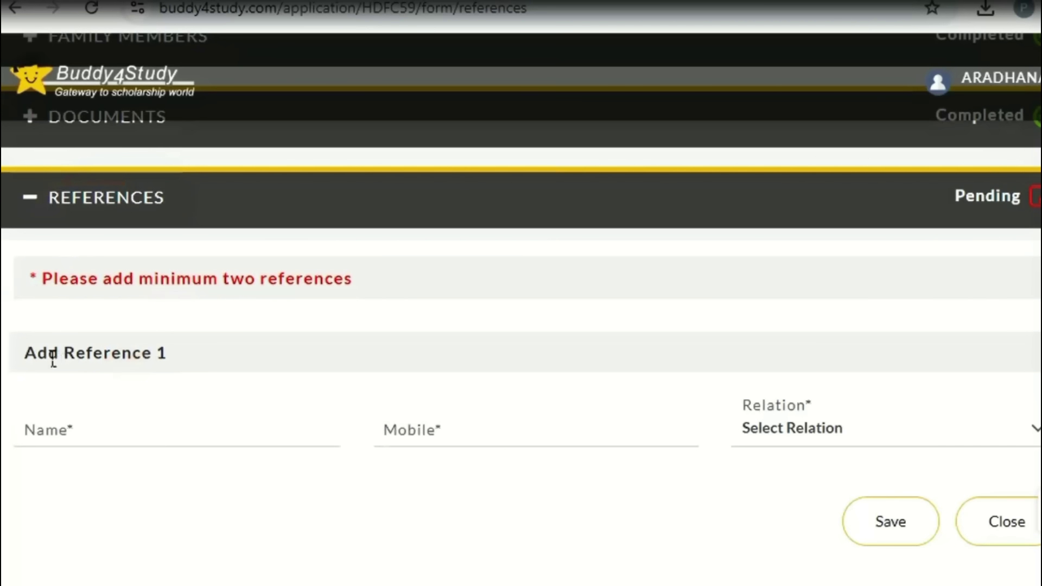
pyautogui.moveTo(24, 353); pyautogui.dragTo(156, 353)
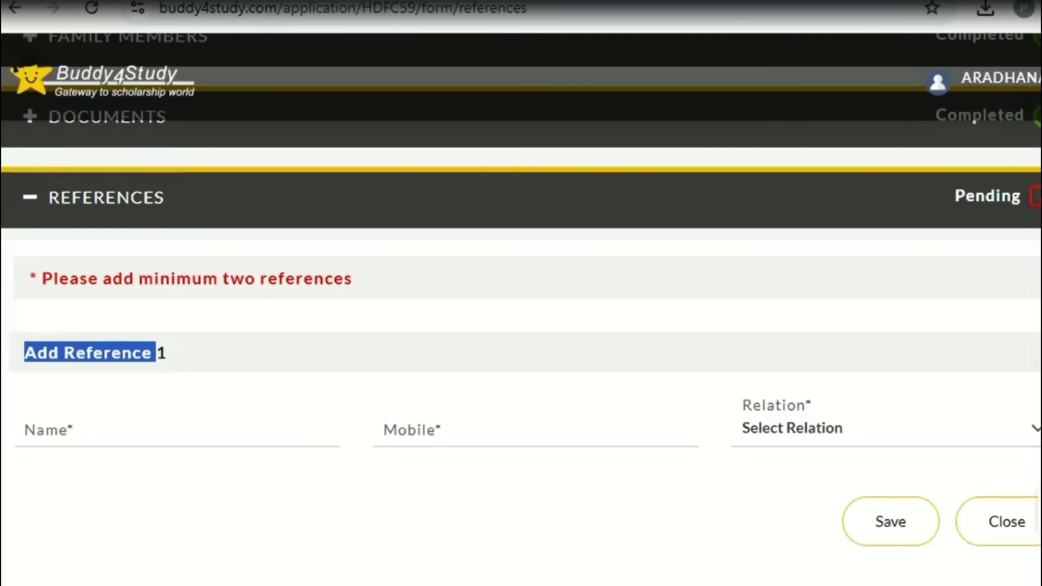
# - Fill in Reference 1 with the referee's name, mobile number and the relation Professor, and save the record
pyautogui.click(820, 434)
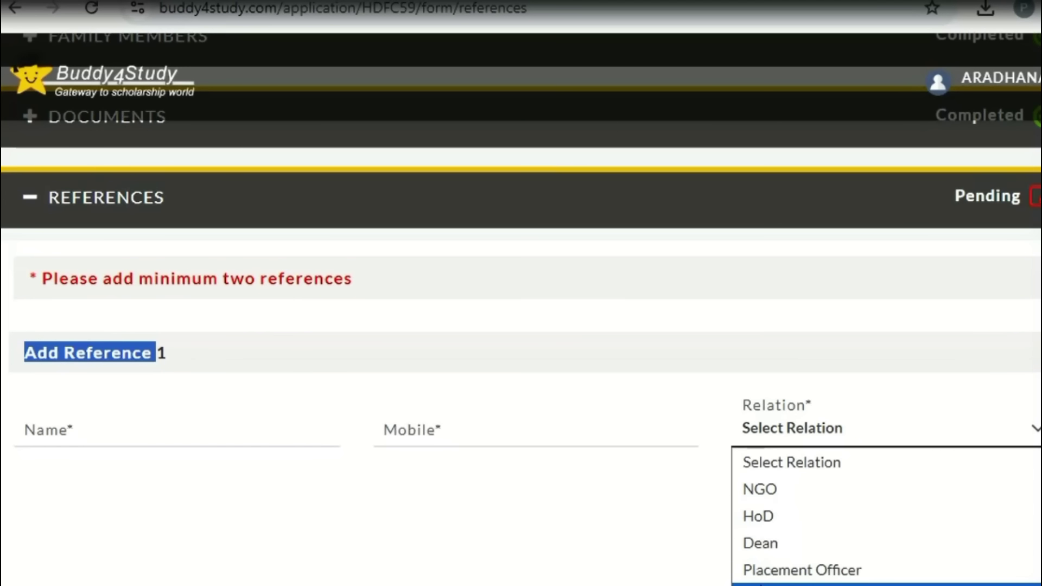
pyautogui.click(42, 426)
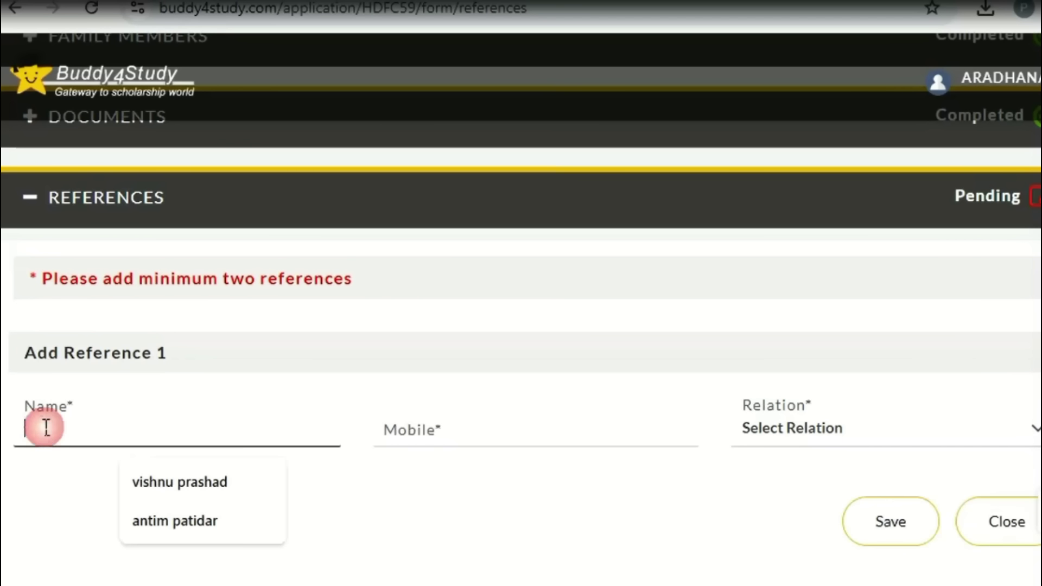
pyautogui.click(426, 522)
pyautogui.moveTo(94, 416); pyautogui.dragTo(152, 396)
pyautogui.moveTo(475, 416); pyautogui.dragTo(544, 387)
pyautogui.moveTo(868, 420); pyautogui.dragTo(916, 395)
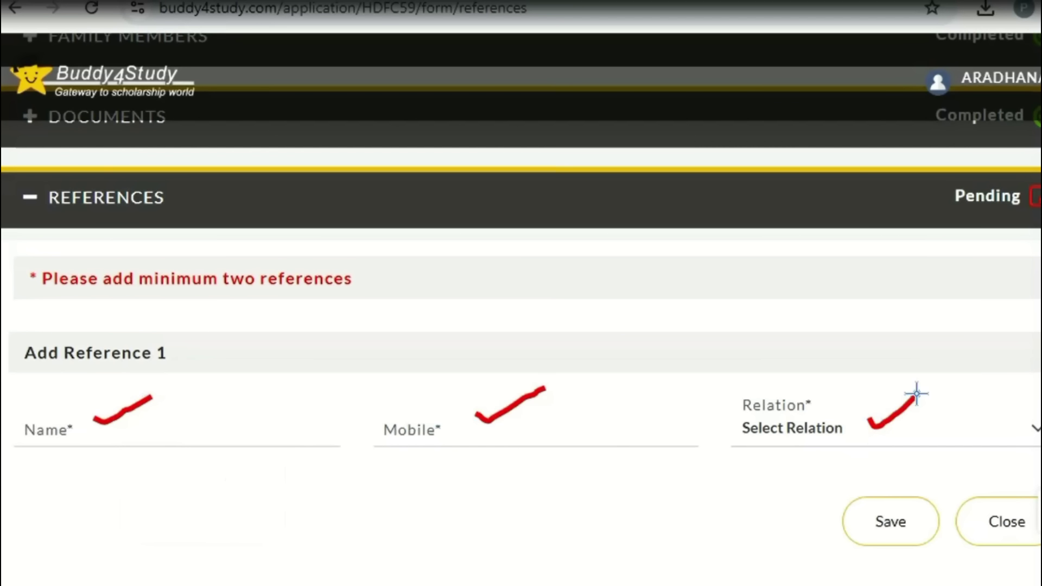
pyautogui.click(847, 434)
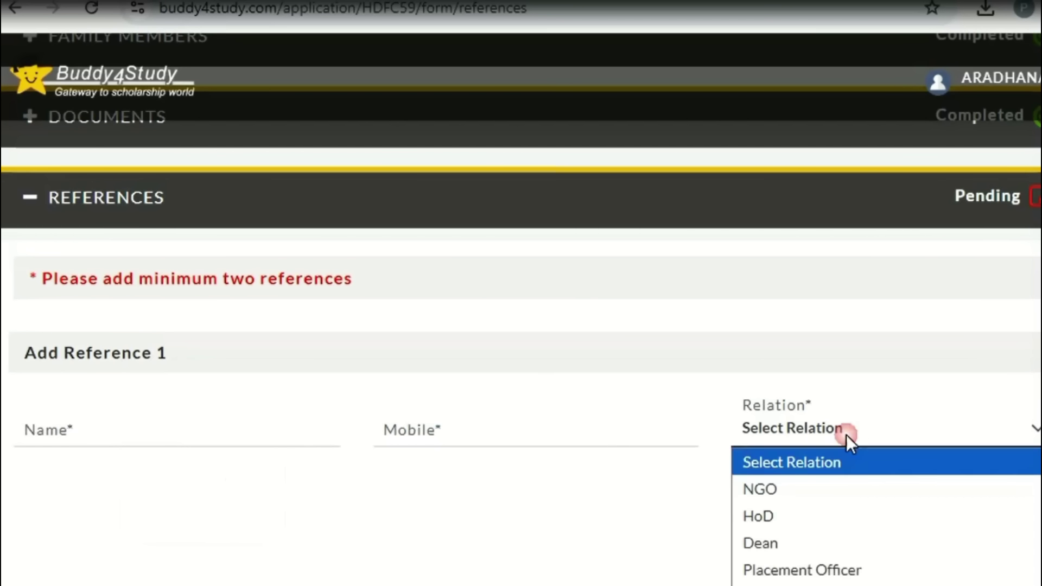
pyautogui.click(791, 585)
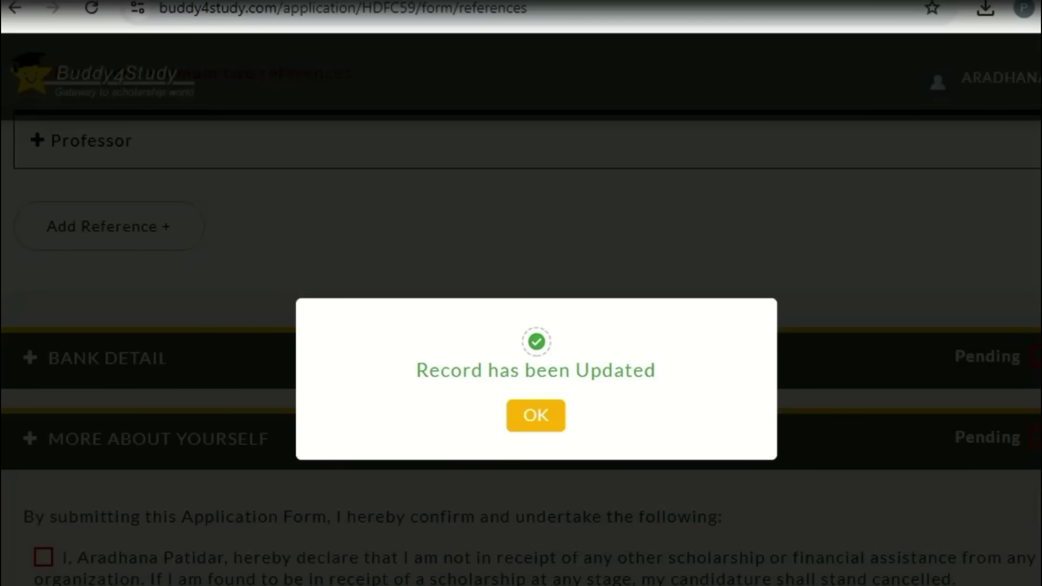
pyautogui.moveTo(430, 370); pyautogui.dragTo(592, 374)
pyautogui.click(519, 432)
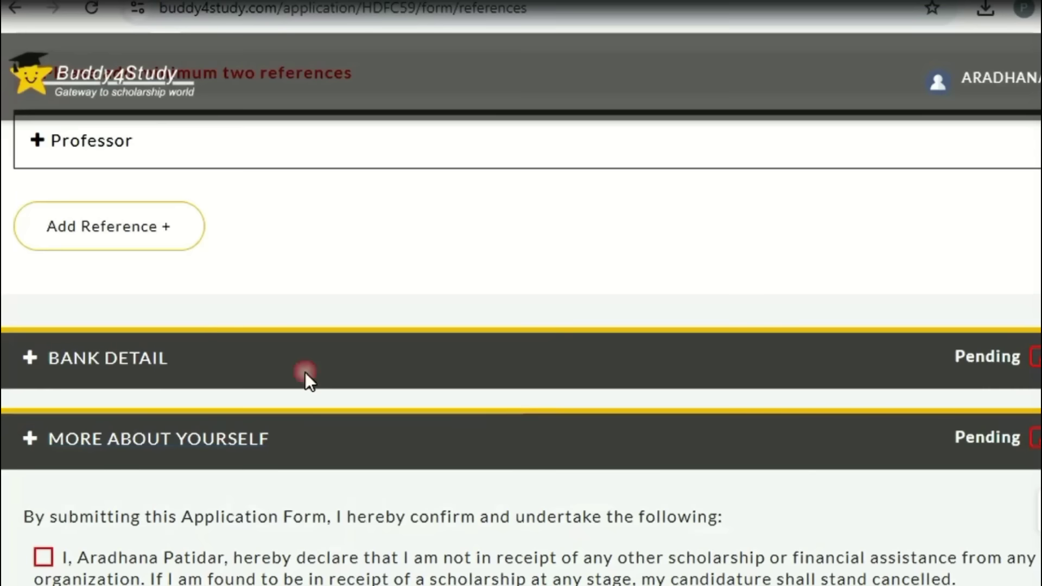
# - Add Reference 2 with the referee's name, mobile number and the relation Dean, save it and check both references
pyautogui.click(106, 228)
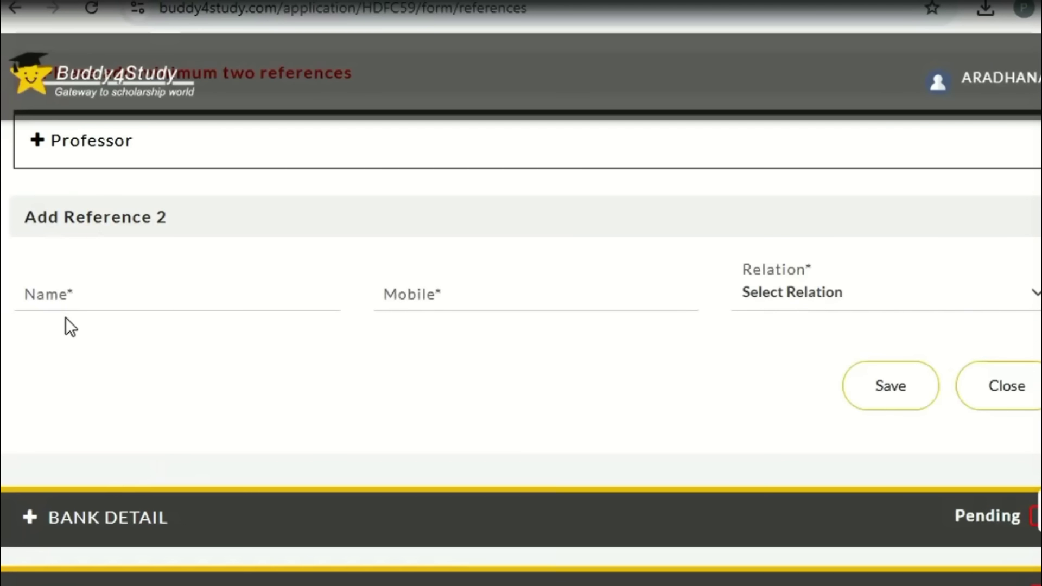
pyautogui.click(815, 291)
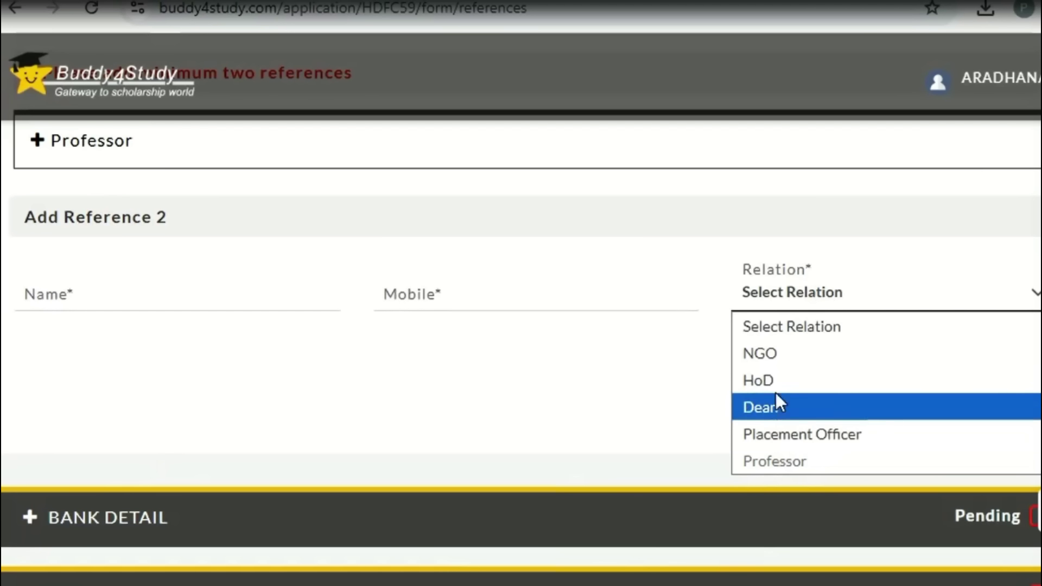
pyautogui.click(767, 407)
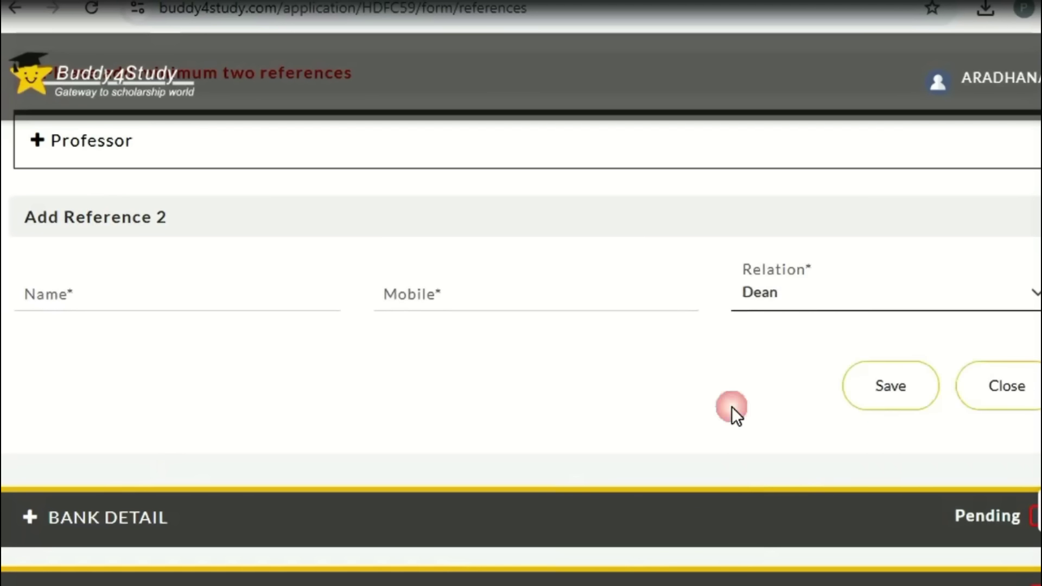
pyautogui.click(18, 295)
pyautogui.click(548, 420)
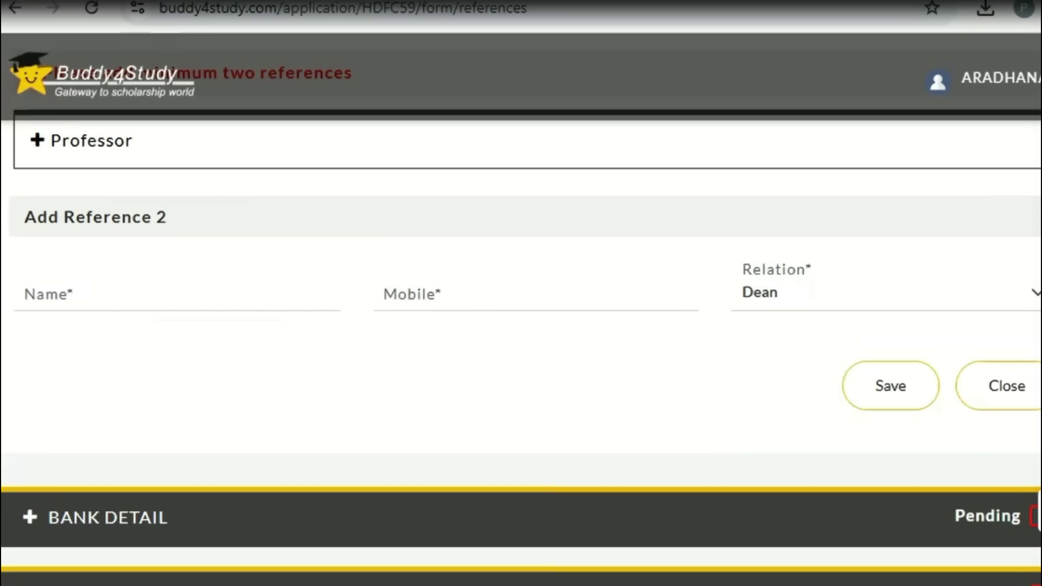
pyautogui.click(890, 385)
pyautogui.click(548, 421)
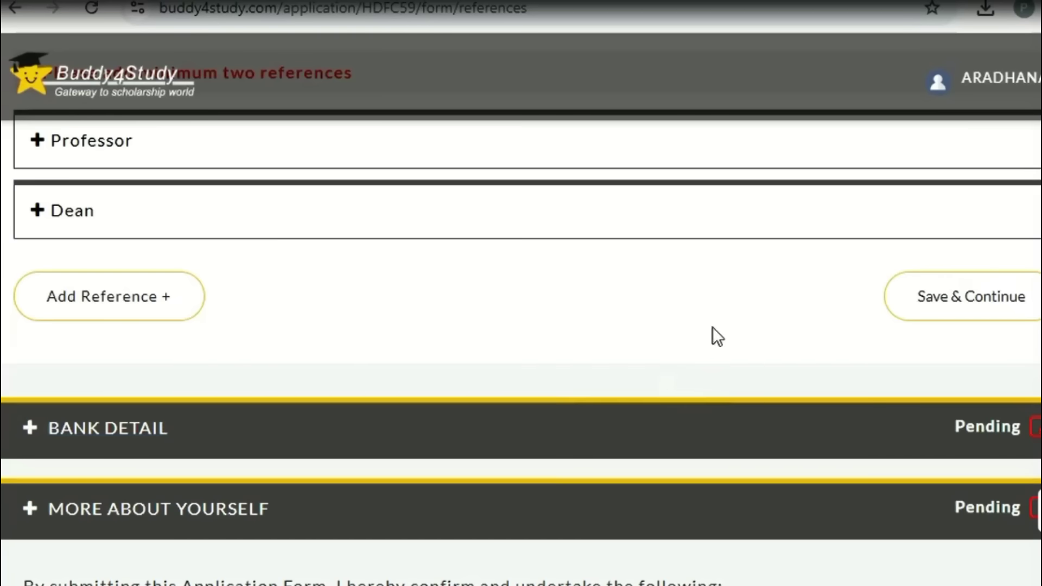
pyautogui.scroll(2, 712, 327)
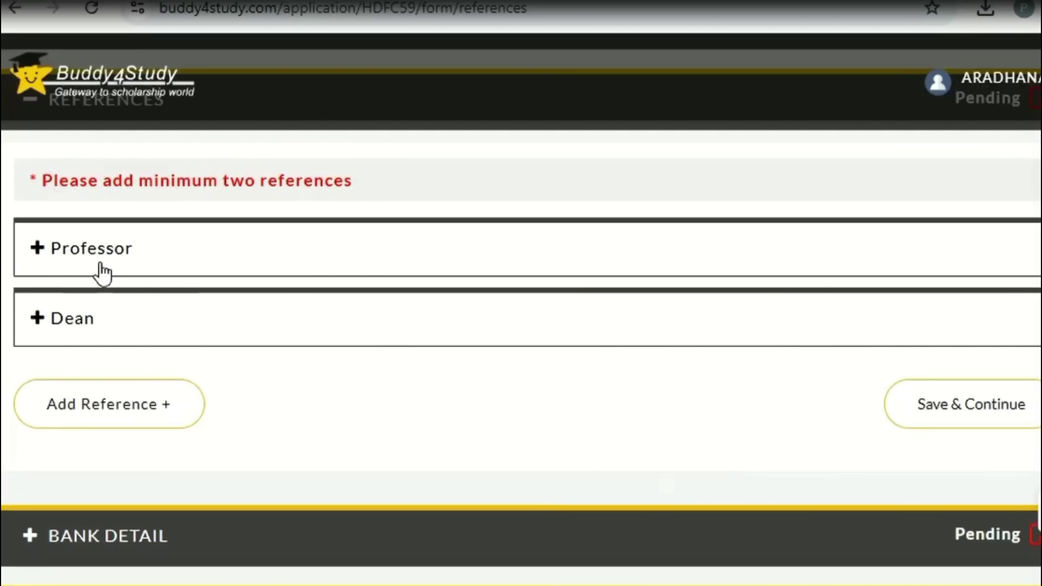
# - Save the References section to continue to Bank Detail and check the completion status of the earlier sections
pyautogui.click(944, 409)
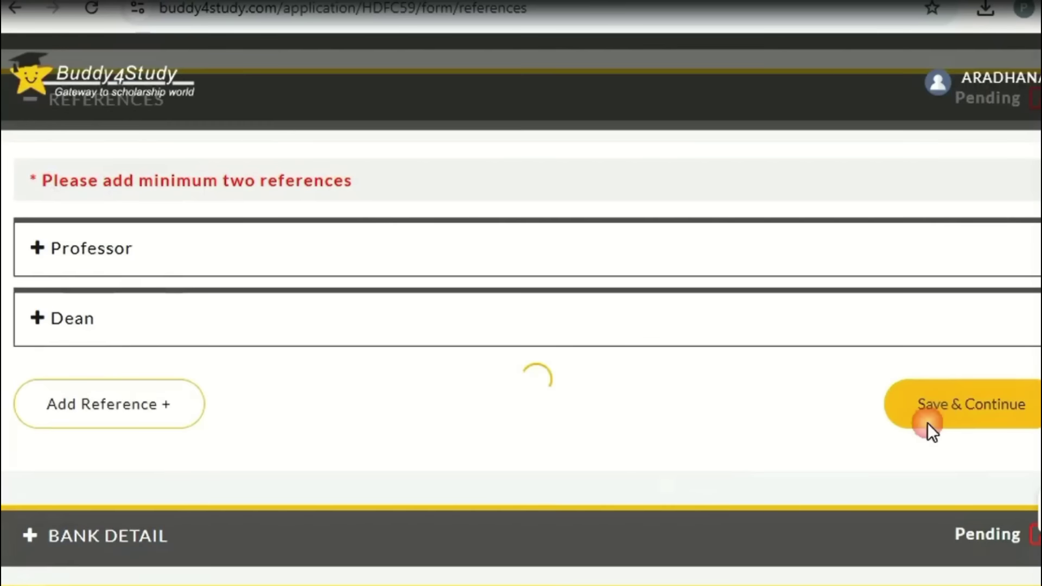
pyautogui.scroll(4, 930, 470)
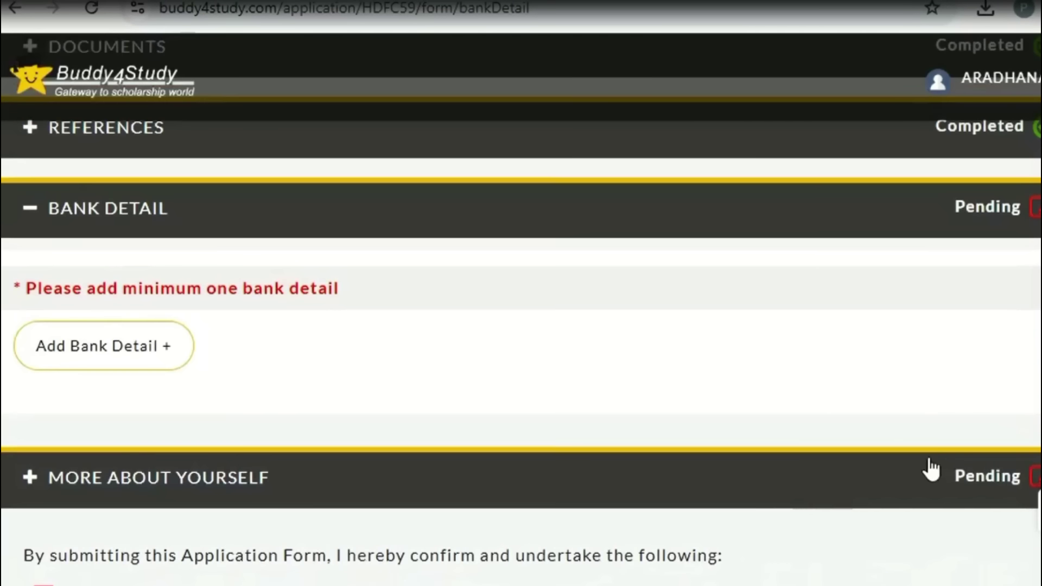
pyautogui.scroll(8, 751, 358)
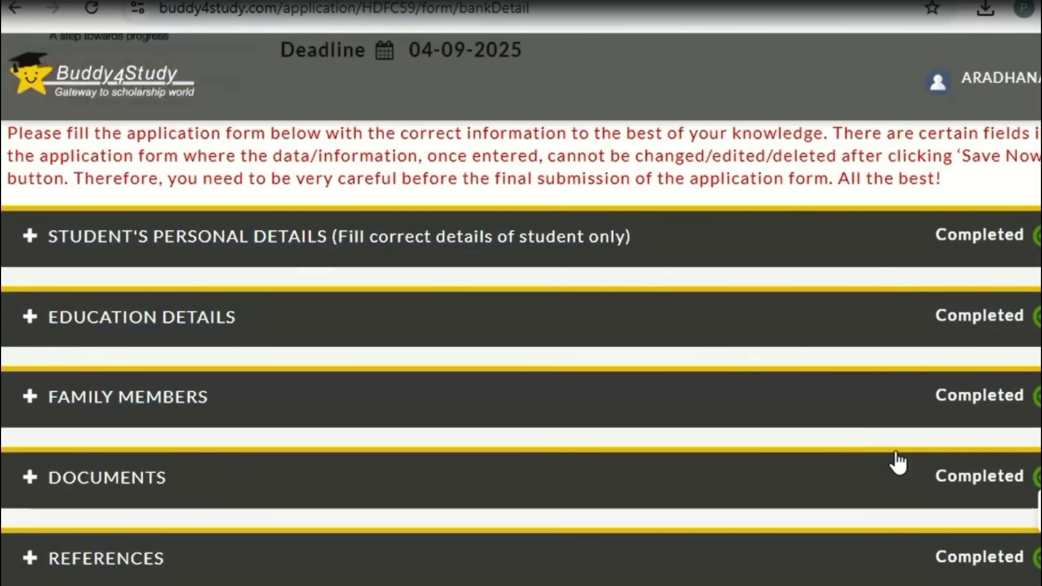
pyautogui.scroll(-4, 917, 476)
pyautogui.scroll(-2, 440, 440)
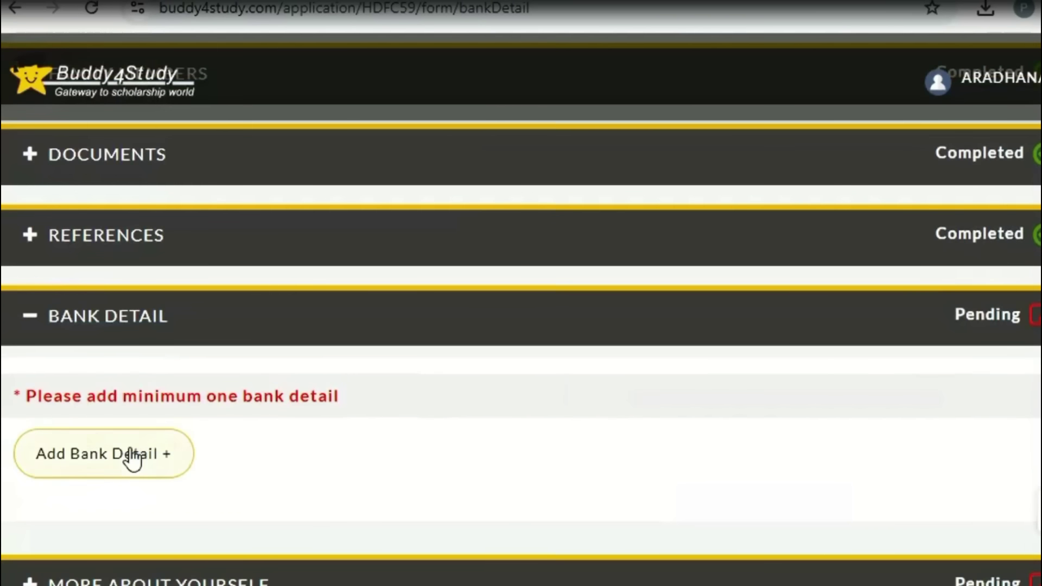
# - Open a blank bank detail entry and mark its account holder name, account number, IFSC code, bank name and branch name fields
pyautogui.click(132, 458)
pyautogui.scroll(-4, 310, 419)
pyautogui.moveTo(41, 201); pyautogui.dragTo(178, 200)
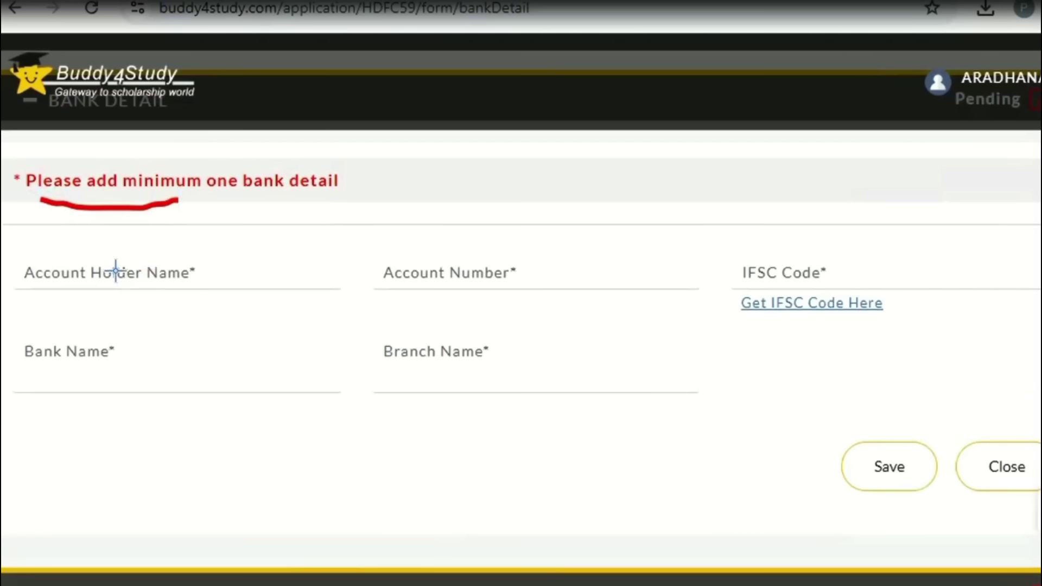
pyautogui.moveTo(126, 265); pyautogui.dragTo(180, 226)
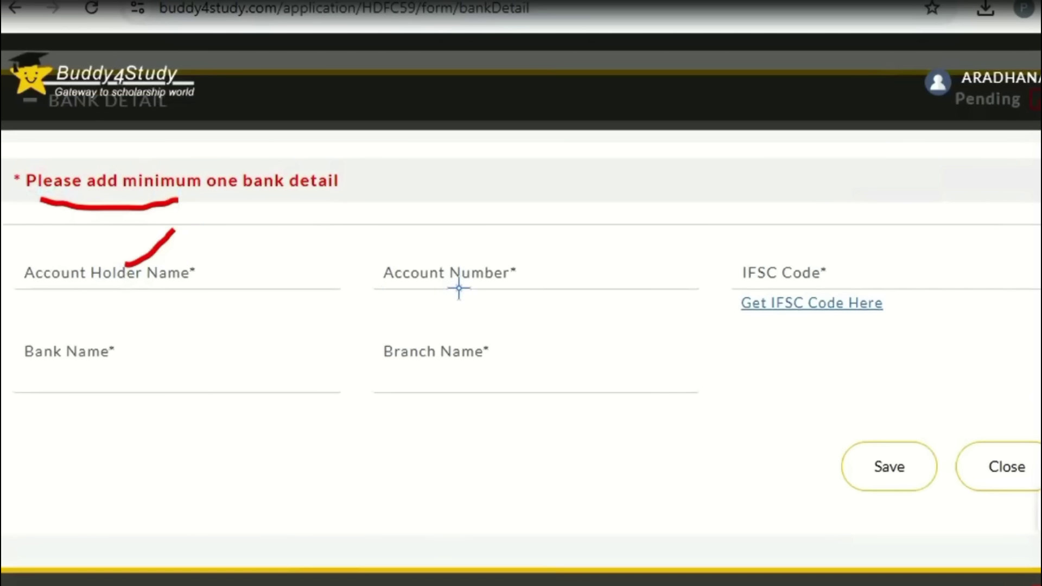
pyautogui.moveTo(529, 265); pyautogui.dragTo(568, 241)
pyautogui.moveTo(867, 265); pyautogui.dragTo(922, 229)
pyautogui.moveTo(118, 363); pyautogui.dragTo(200, 341)
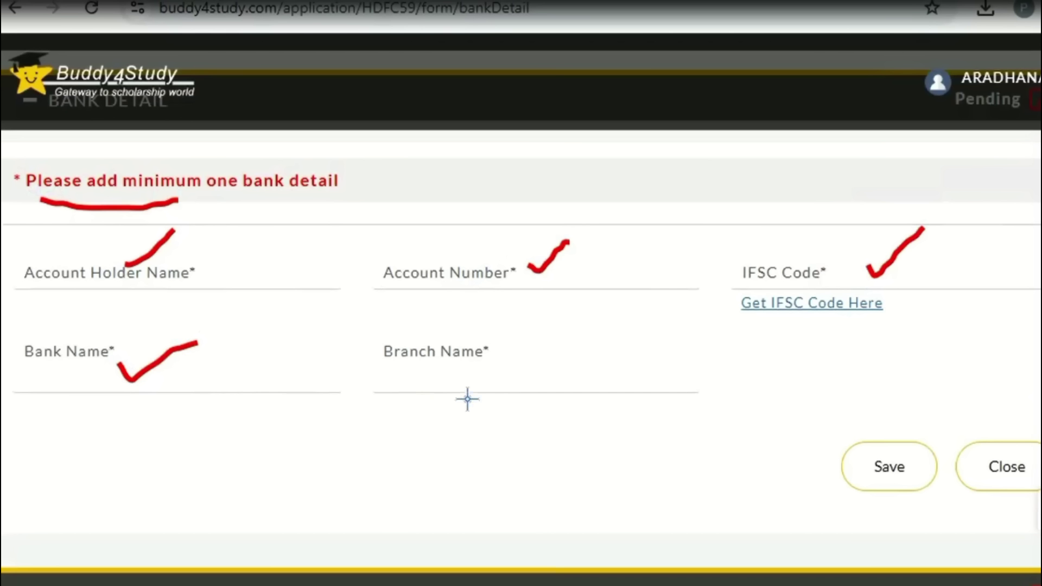
pyautogui.moveTo(490, 375); pyautogui.dragTo(531, 356)
pyautogui.moveTo(883, 427); pyautogui.dragTo(1010, 359)
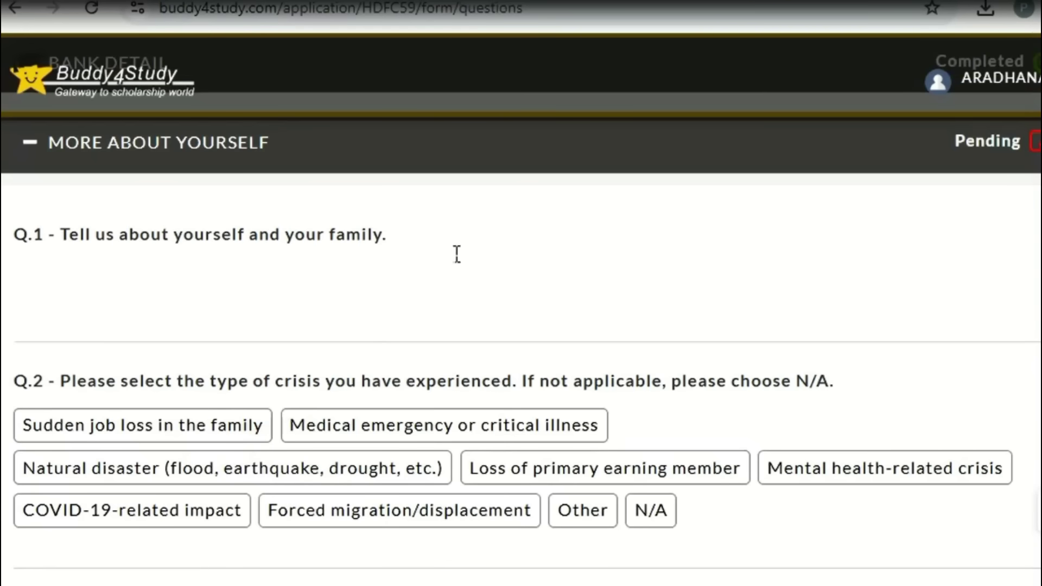
# - Answer Q.1 about yourself and your family with "i am belong to a very poor family so please support me thank you"
pyautogui.click(456, 254)
pyautogui.scroll(2, 165, 290)
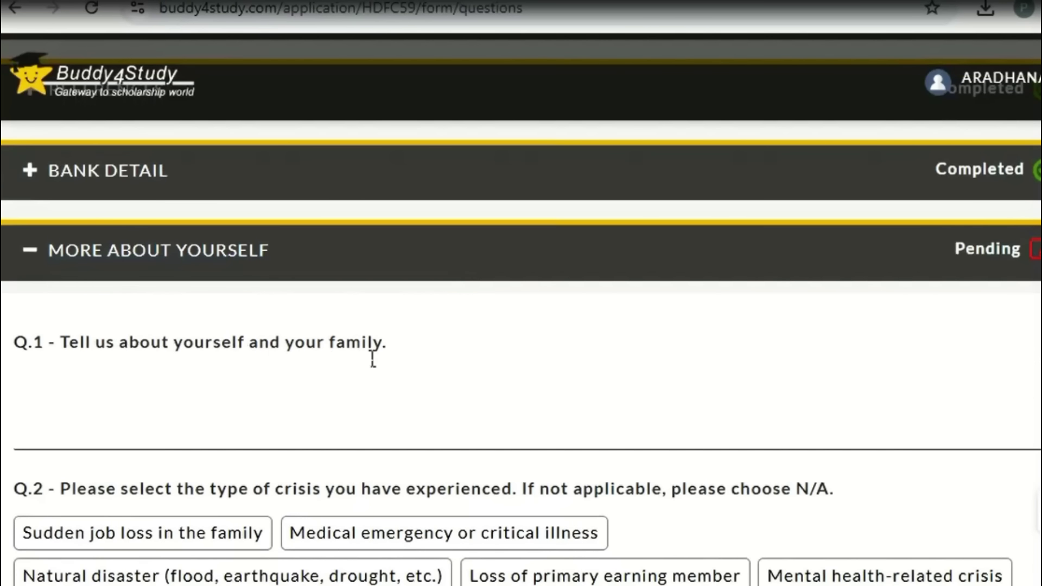
pyautogui.scroll(-2, 337, 412)
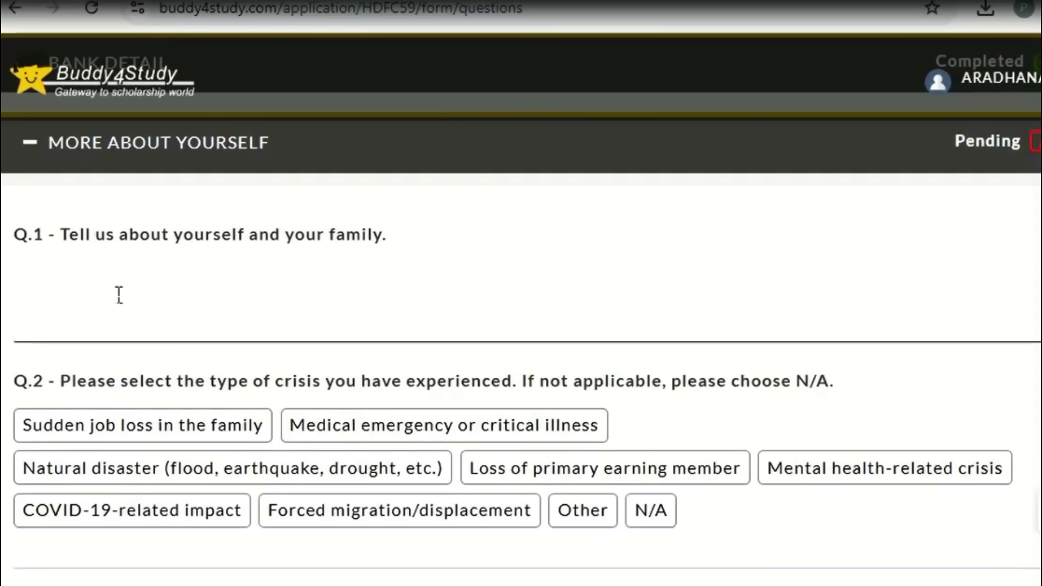
pyautogui.click(179, 306)
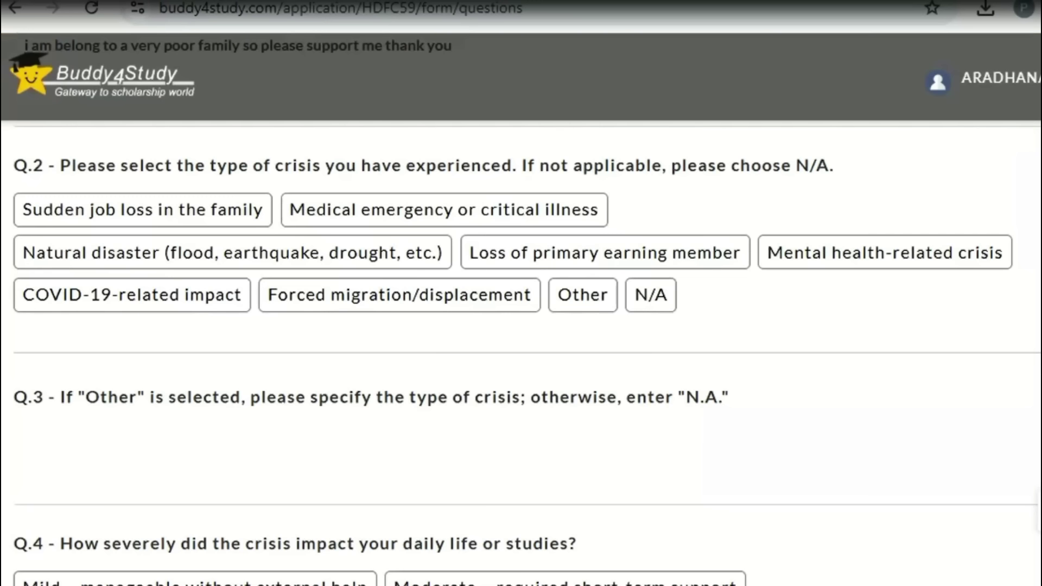
# - Choose "Sudden job loss in the family" as the crisis type in Q.2 and enter "no" for Q.3
pyautogui.moveTo(208, 164); pyautogui.dragTo(795, 165)
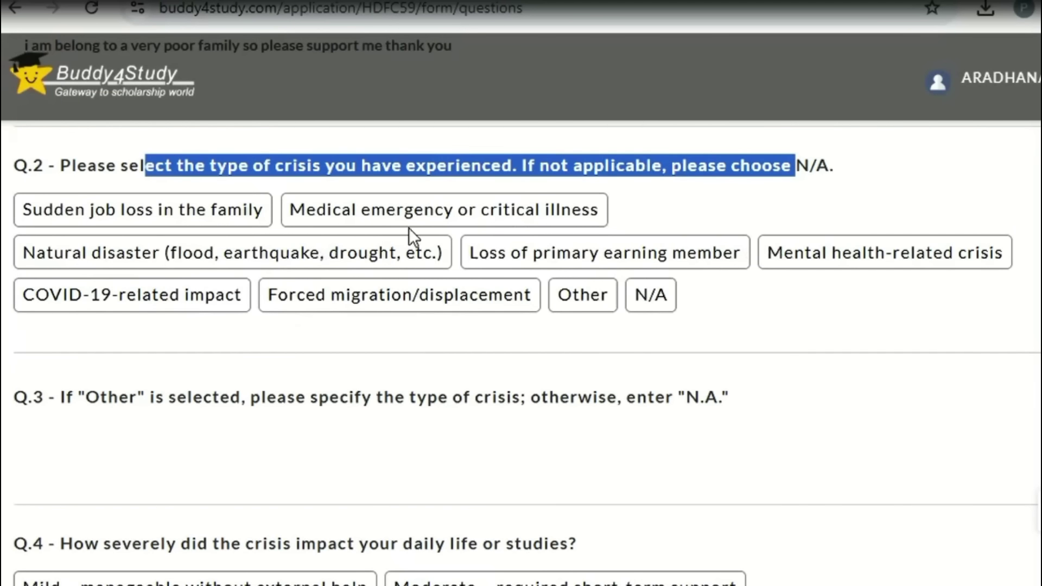
pyautogui.click(136, 227)
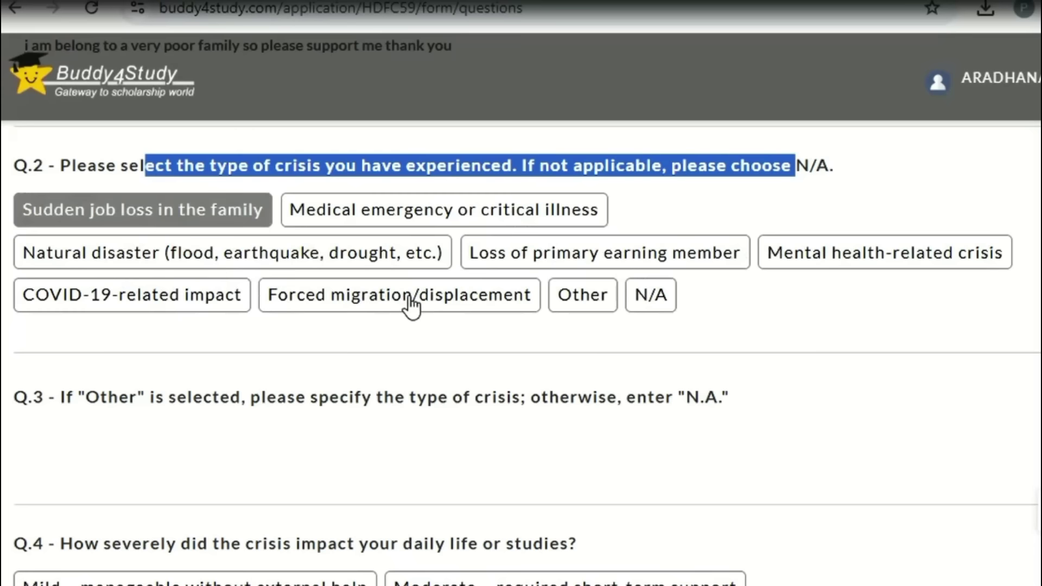
pyautogui.scroll(-2, 212, 392)
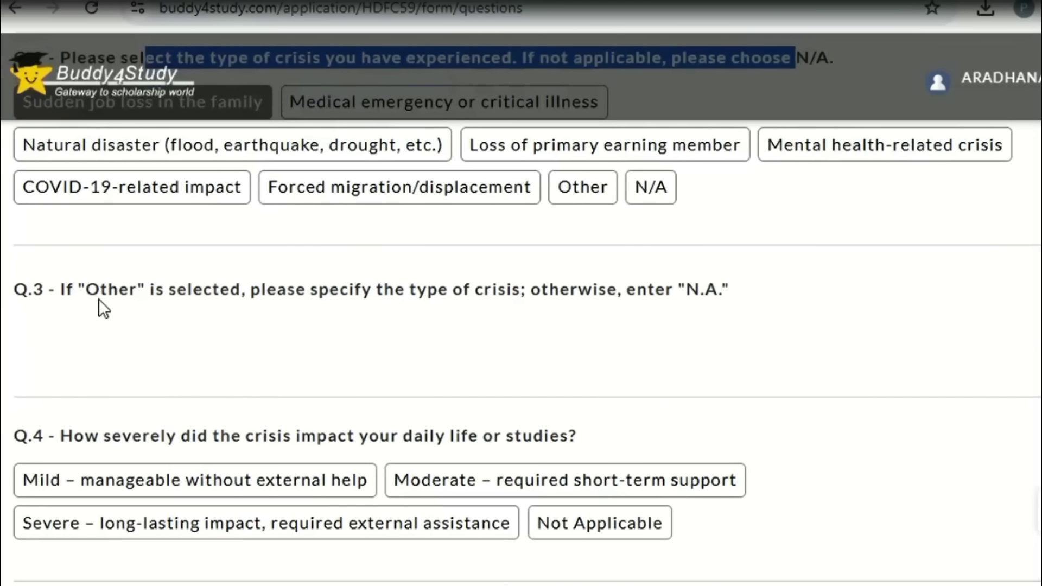
pyautogui.moveTo(78, 292); pyautogui.dragTo(223, 300)
pyautogui.click(336, 342)
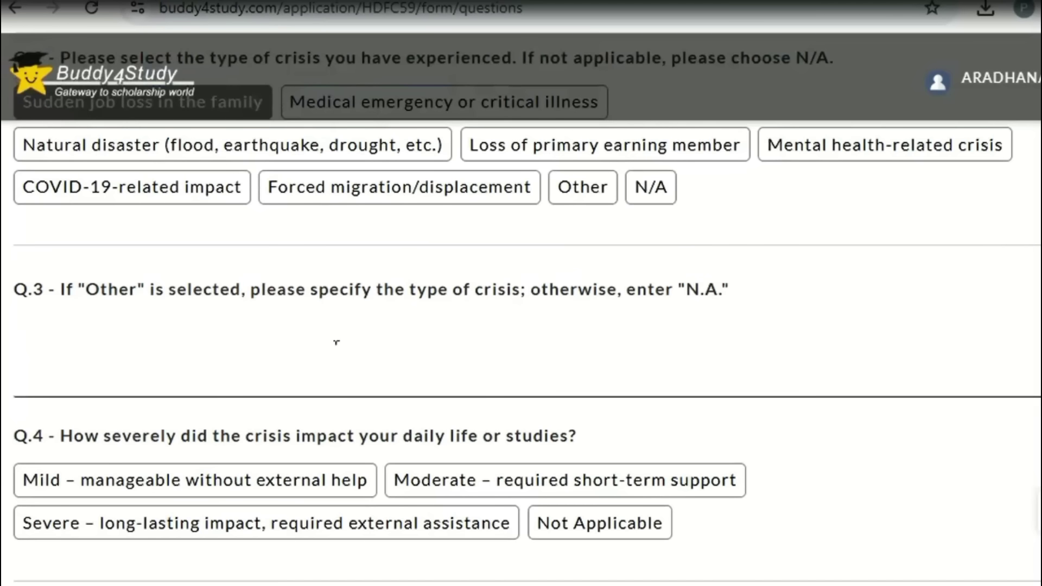
pyautogui.scroll(-2, 325, 359)
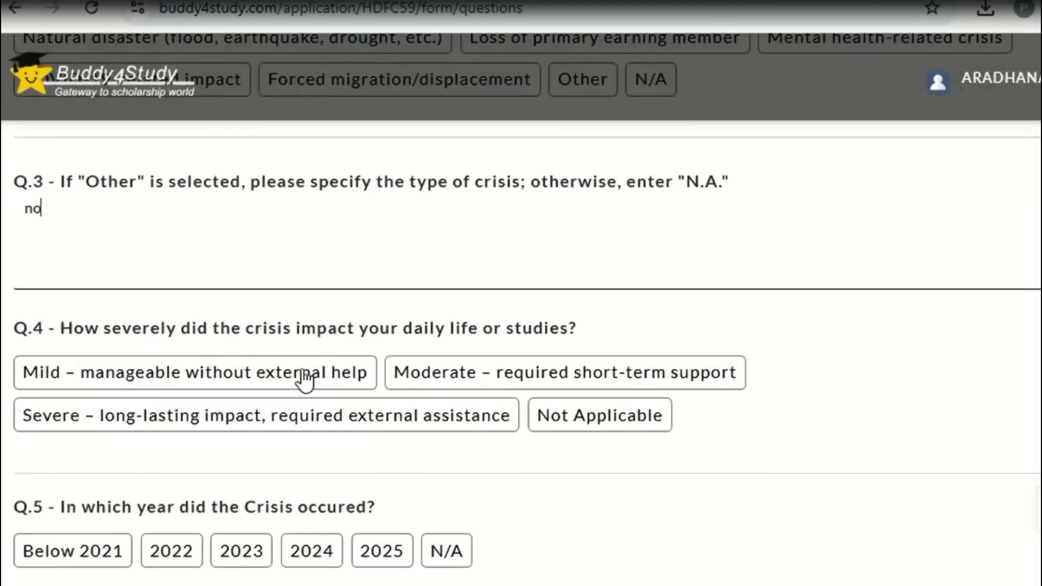
# - Answer Q.4 with "Mild – manageable without external help", Q.5 with 2024 and Q.6 with "No, I managed it on my own"
pyautogui.scroll(-2, 198, 391)
pyautogui.moveTo(73, 222); pyautogui.dragTo(87, 221)
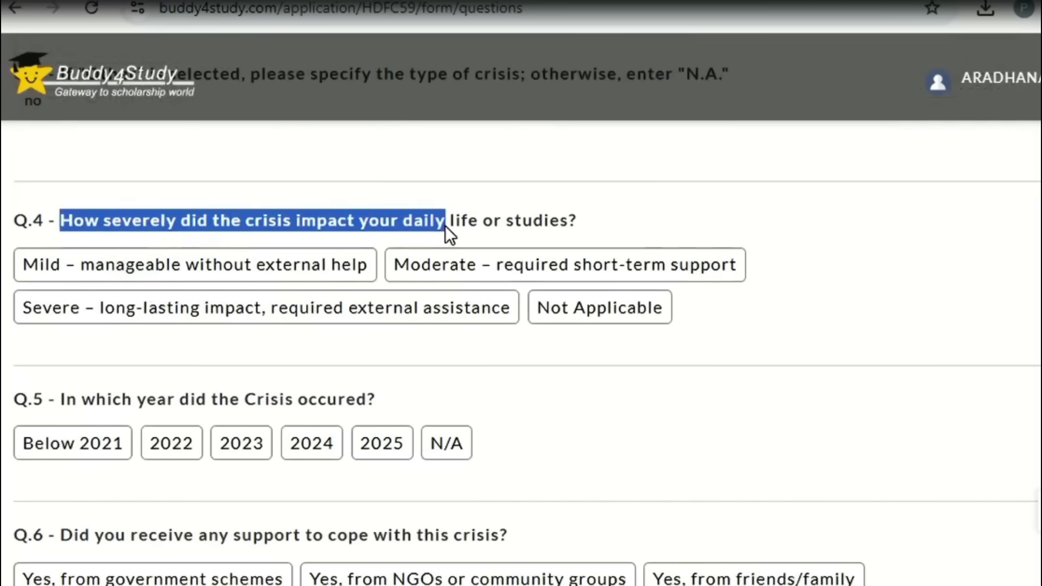
pyautogui.moveTo(538, 228); pyautogui.dragTo(545, 226)
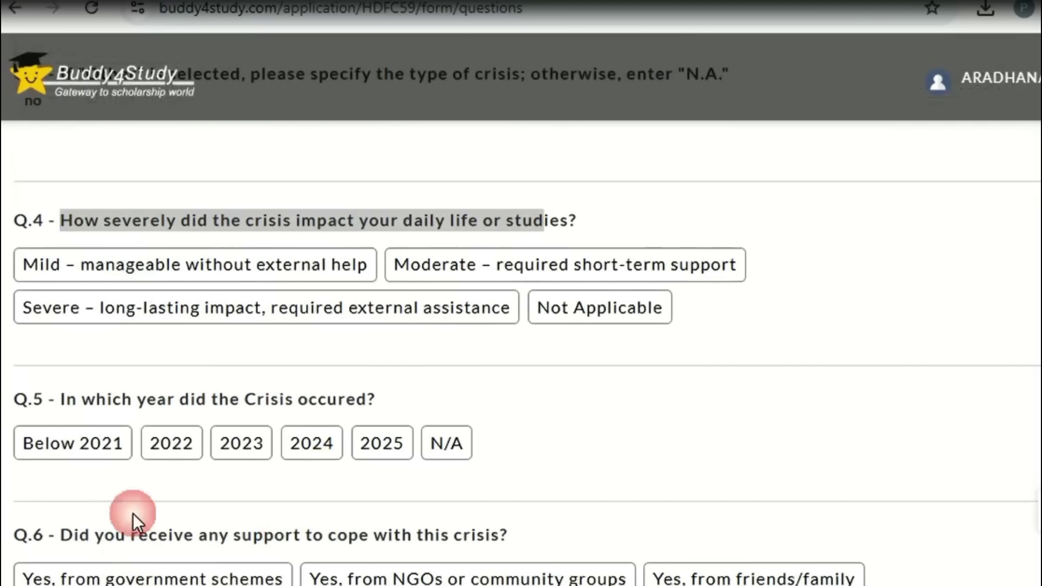
pyautogui.click(224, 261)
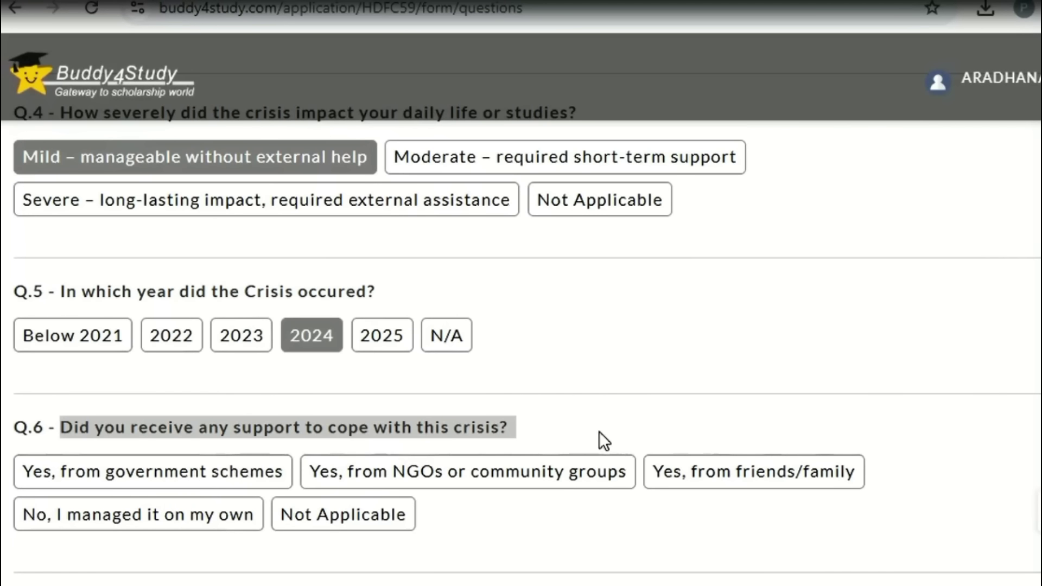
pyautogui.click(599, 431)
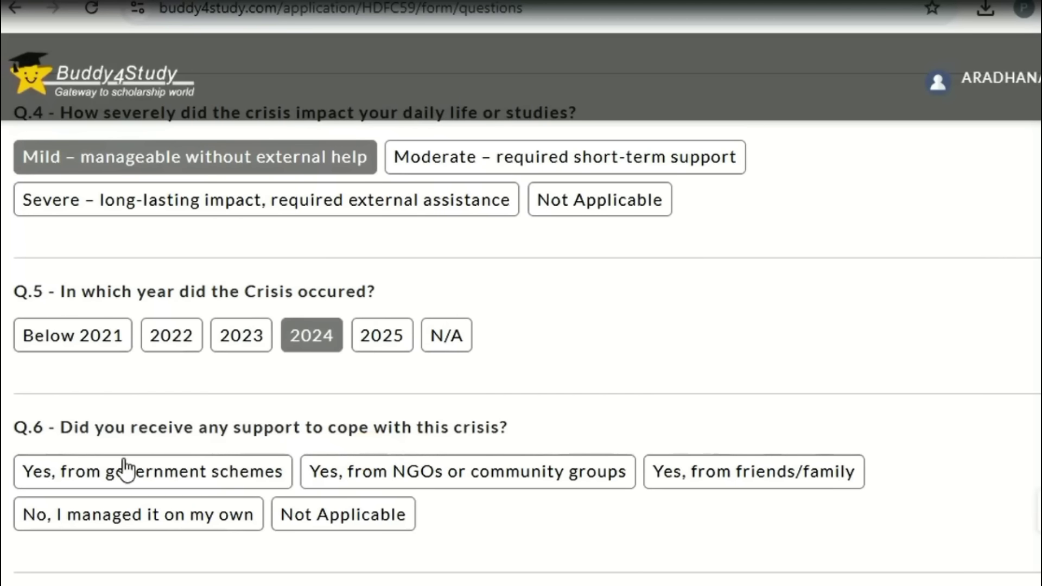
pyautogui.click(147, 510)
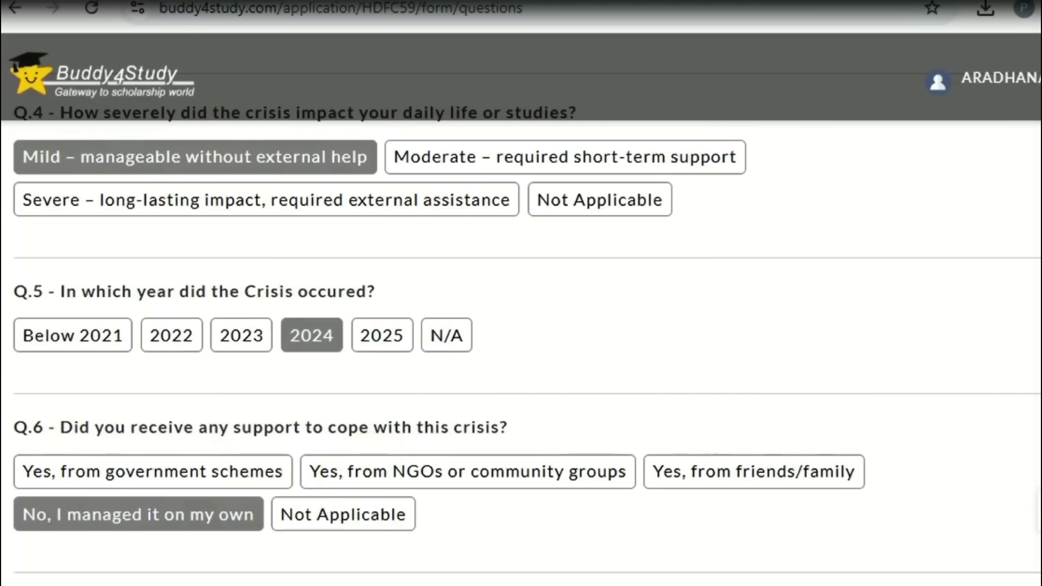
# - Change Q.4 and Q.6 to Not Applicable and Q.5 to N/A, and select N/A for Q.7
pyautogui.click(567, 209)
pyautogui.moveTo(194, 291); pyautogui.dragTo(327, 292)
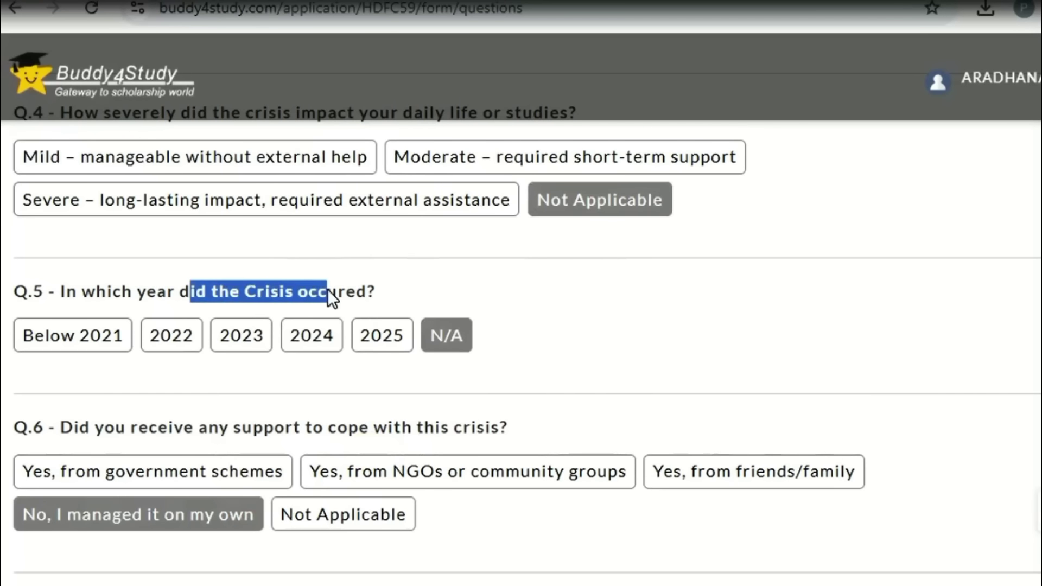
pyautogui.scroll(-4, 558, 318)
pyautogui.click(398, 304)
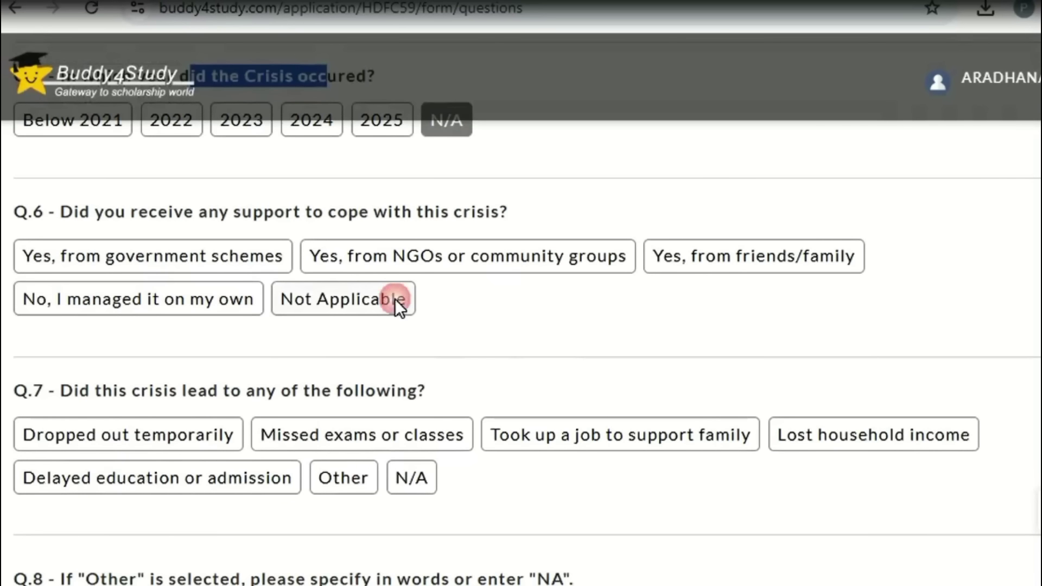
pyautogui.scroll(-2, 247, 445)
pyautogui.click(410, 388)
# - Fill in the Q.8 text answer and select No for the medical illness or disability question Q.9
pyautogui.scroll(-4, 264, 326)
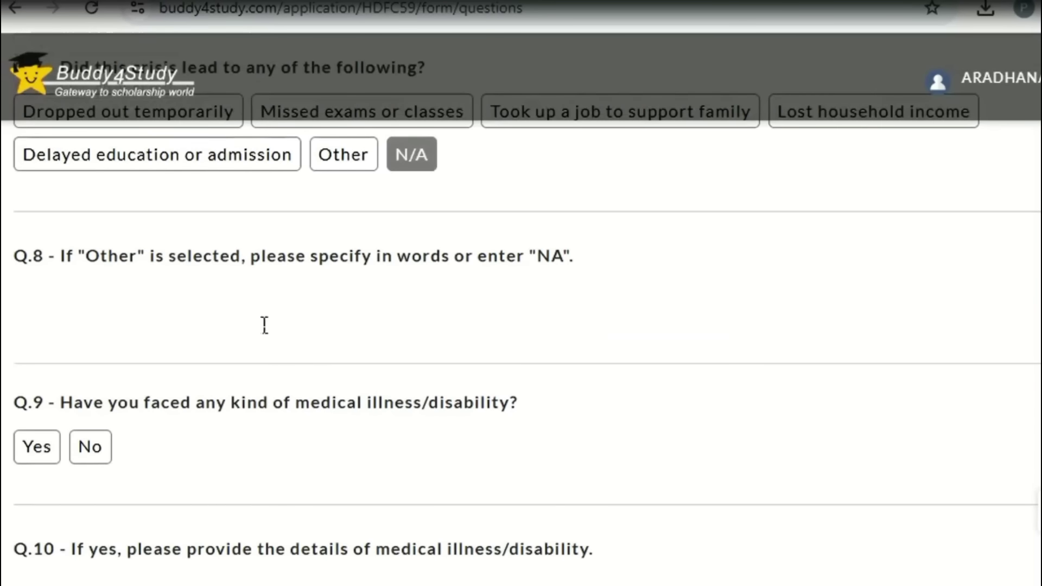
pyautogui.click(216, 316)
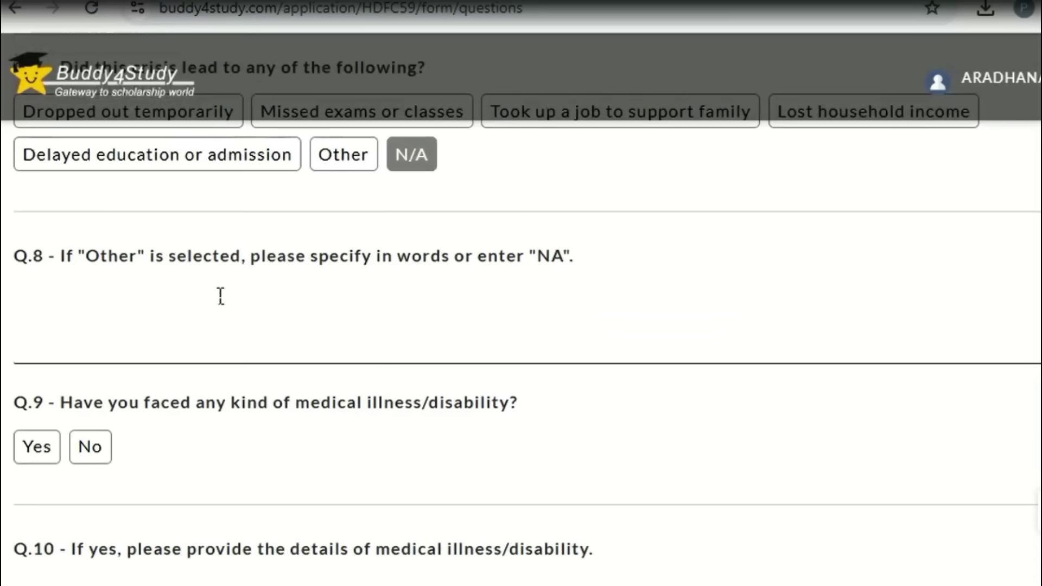
pyautogui.scroll(-6, 221, 296)
pyautogui.scroll(2, 182, 237)
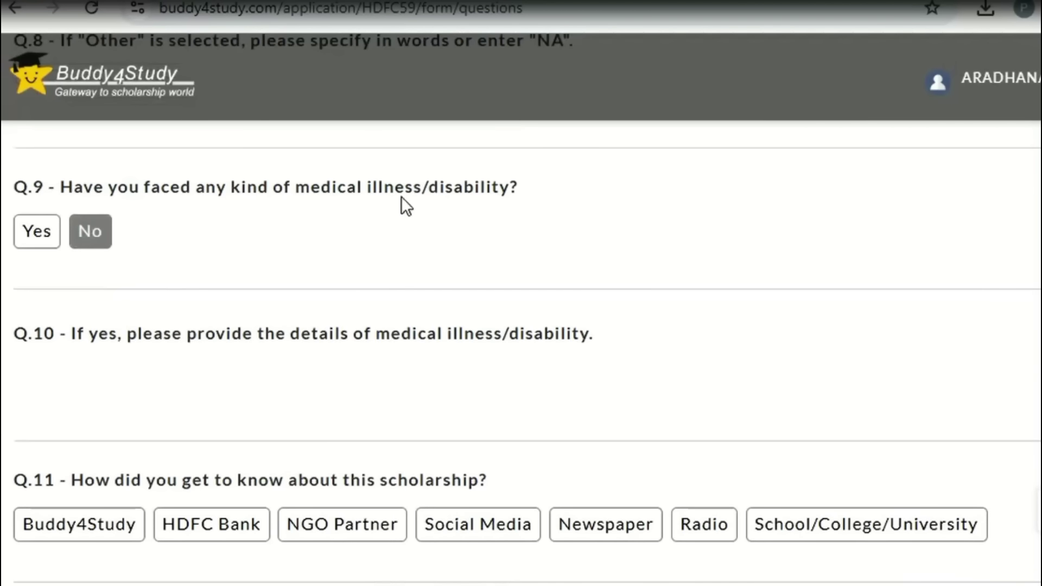
# - Enter "na" for the illness details in Q.10 and select Social Media as the scholarship information source in Q.11
pyautogui.scroll(-2, 383, 275)
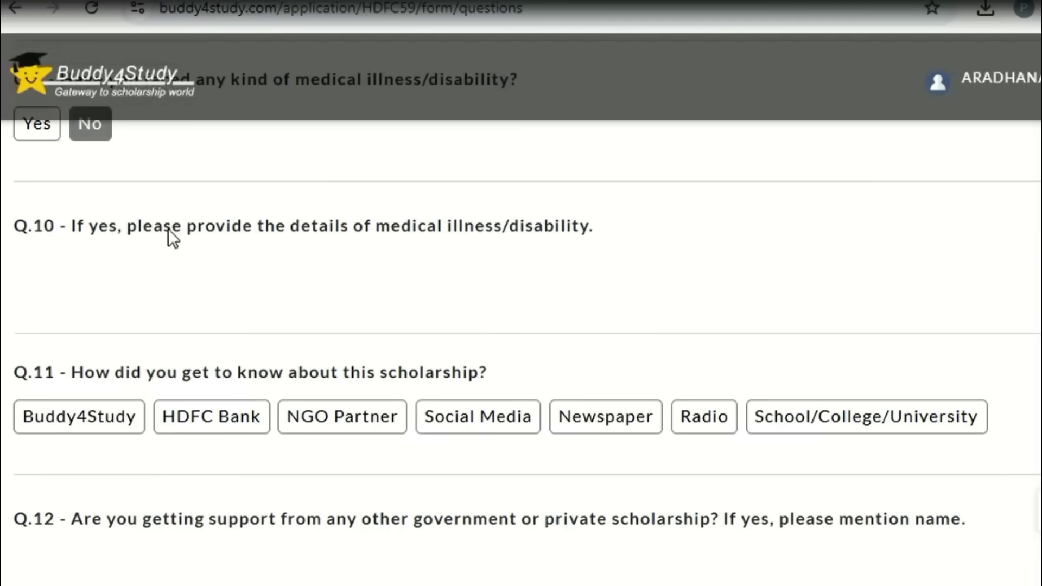
pyautogui.click(178, 300)
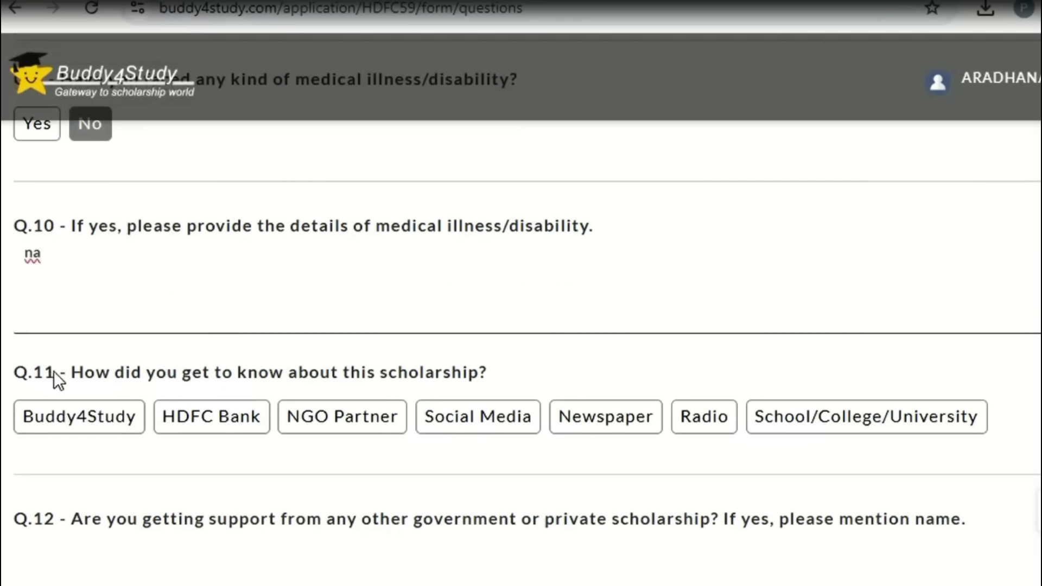
pyautogui.moveTo(67, 373); pyautogui.dragTo(382, 383)
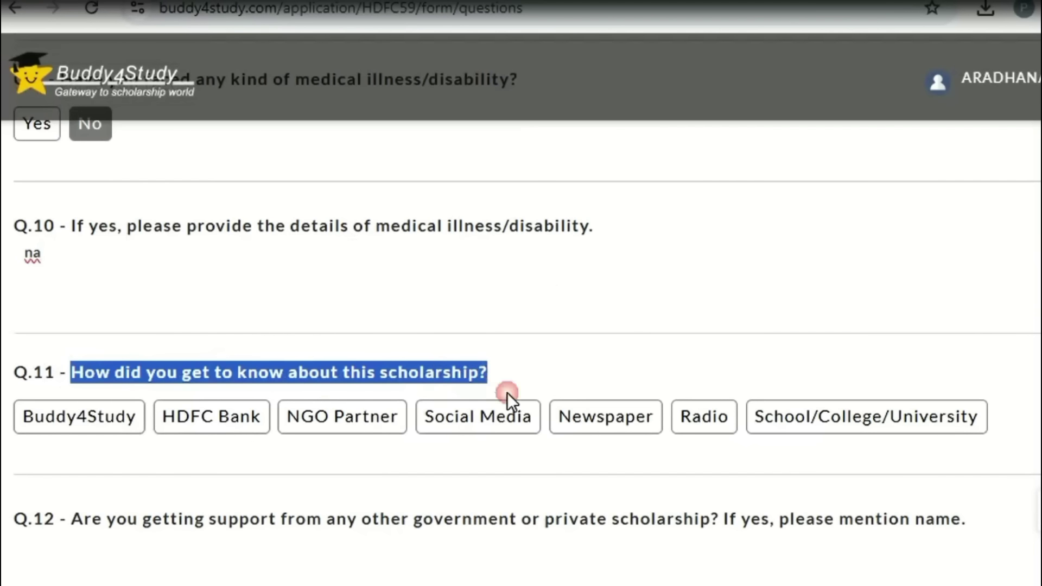
pyautogui.click(456, 426)
pyautogui.click(396, 467)
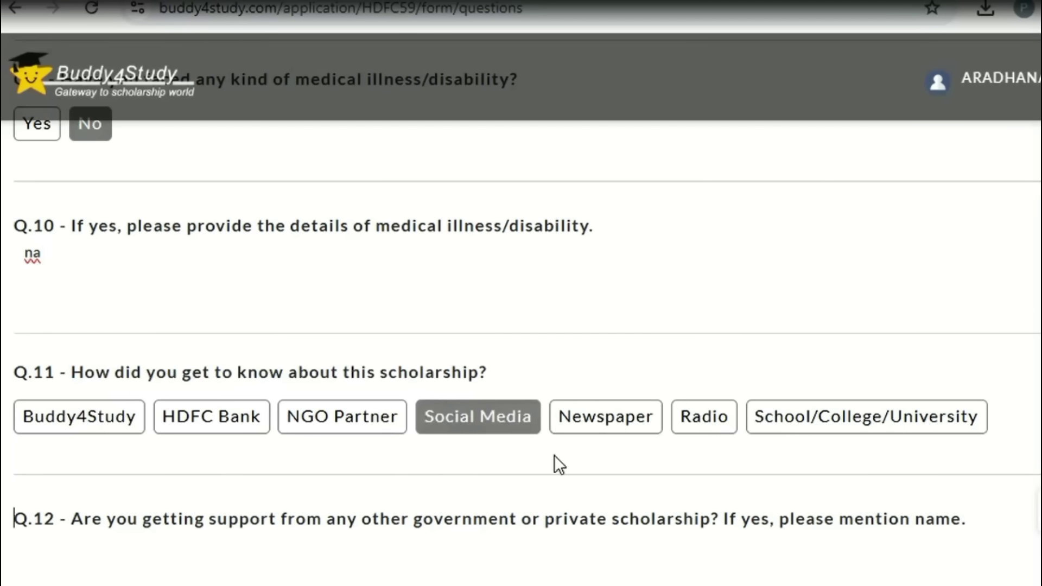
# - Answer Q.12 about support from any other government or private scholarship with "no"
pyautogui.scroll(-3, 211, 488)
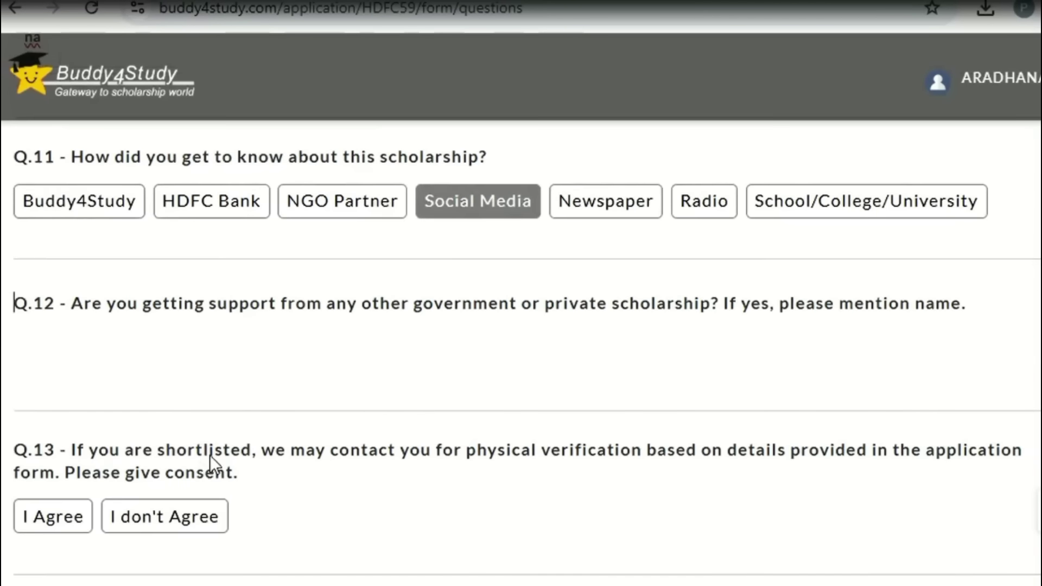
pyautogui.click(238, 358)
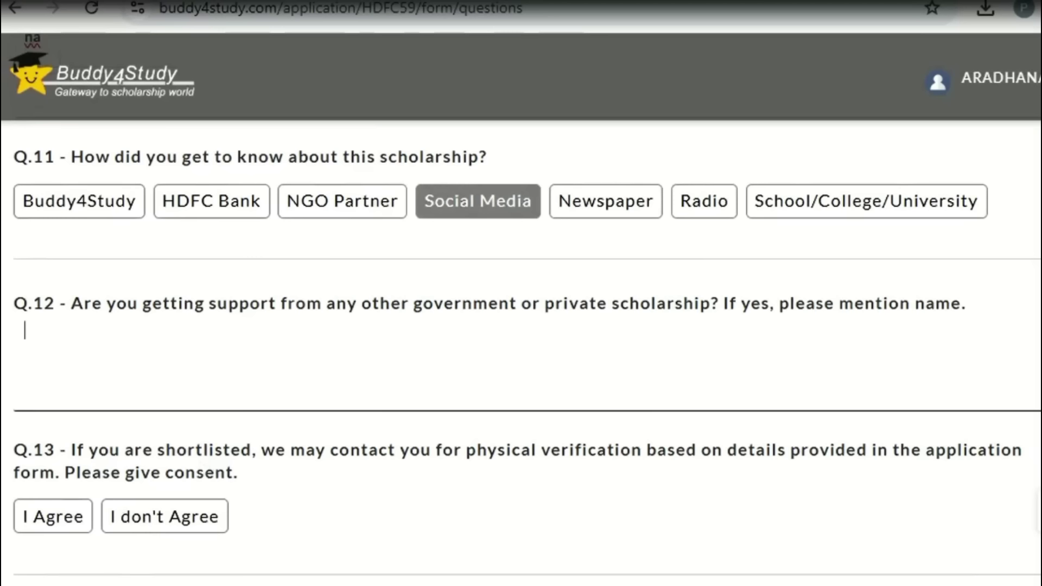
pyautogui.scroll(2, 69, 449)
pyautogui.moveTo(141, 422); pyautogui.dragTo(612, 426)
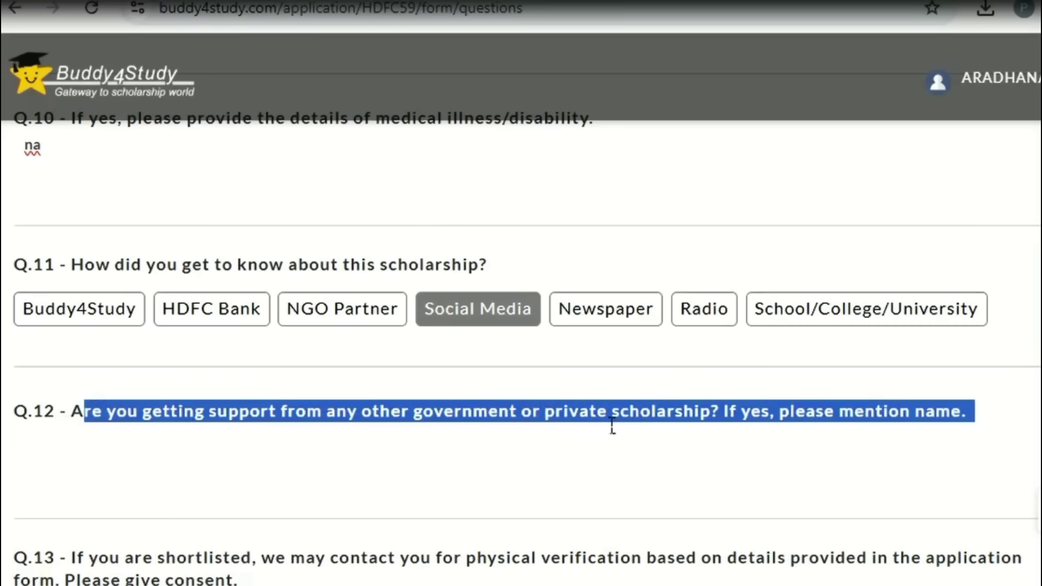
pyautogui.click(317, 473)
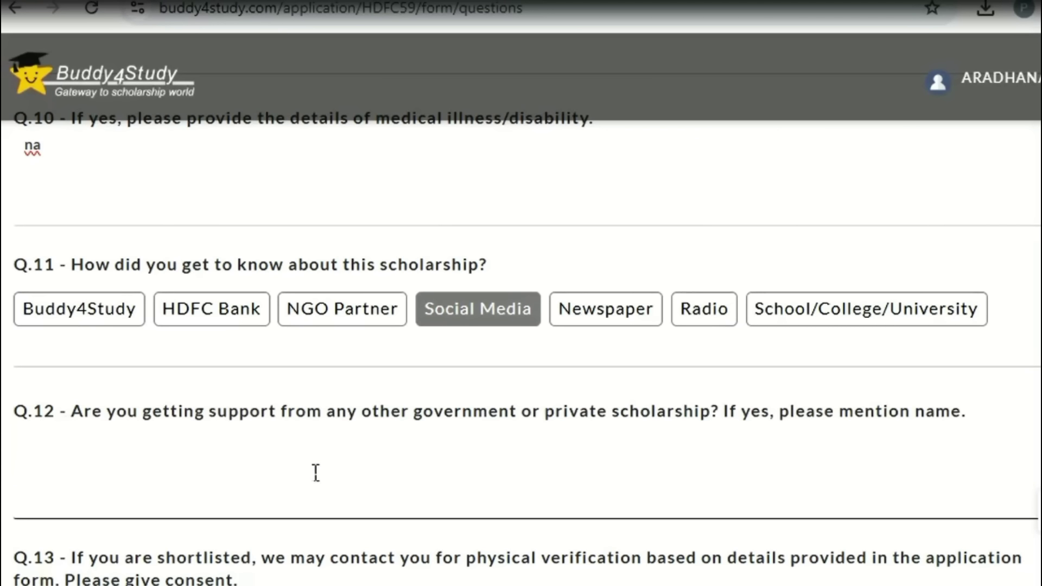
pyautogui.scroll(-4, 318, 475)
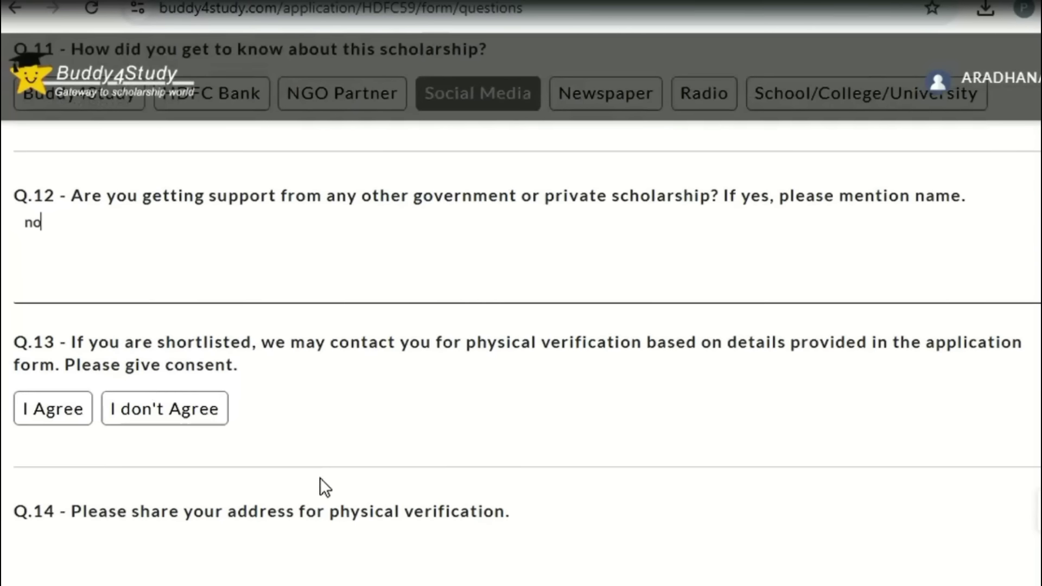
# - Give consent to physical verification in Q.13 by choosing I Agree
pyautogui.moveTo(72, 344); pyautogui.dragTo(371, 359)
pyautogui.click(654, 361)
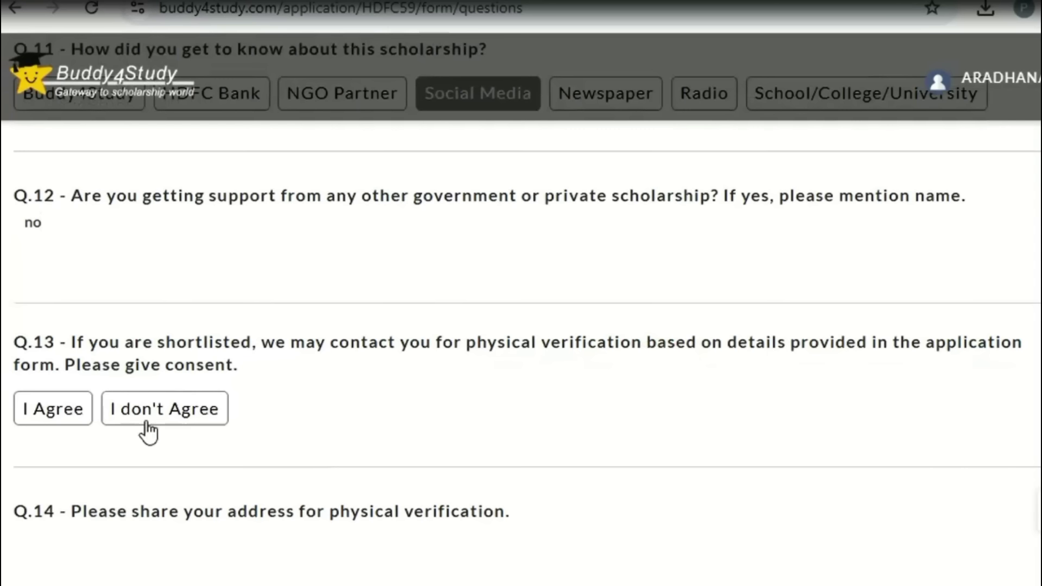
pyautogui.click(51, 413)
# - Answer Q.14 about the address for physical verification with "yes"
pyautogui.scroll(-3, 291, 526)
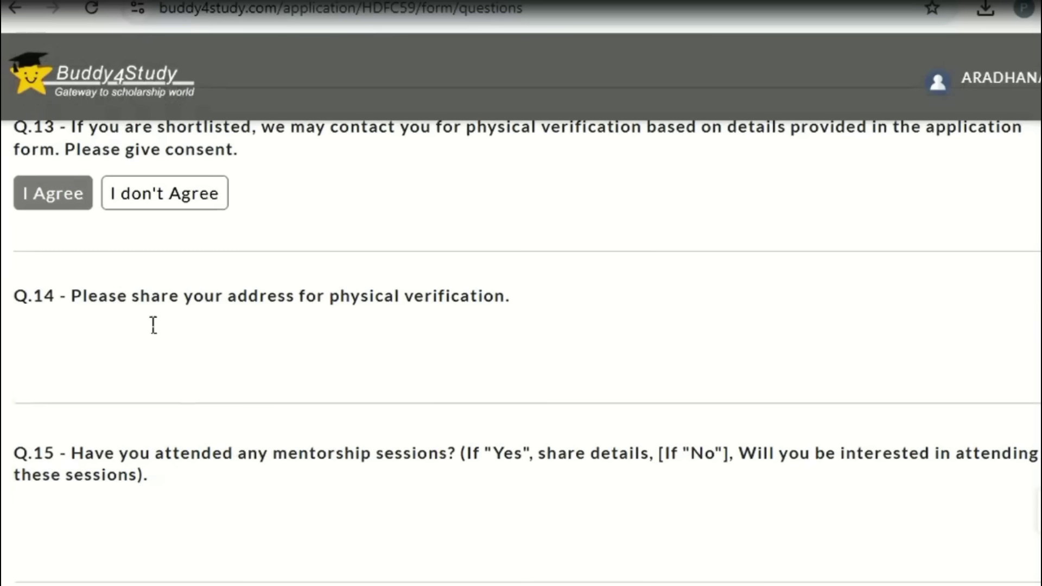
pyautogui.moveTo(191, 296); pyautogui.dragTo(396, 312)
pyautogui.click(100, 334)
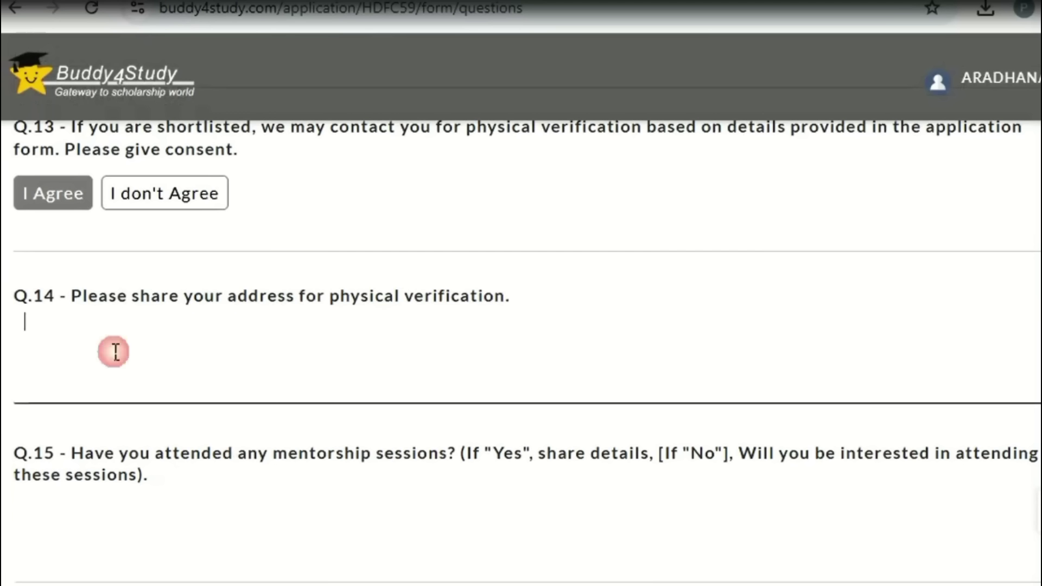
pyautogui.click(66, 536)
pyautogui.scroll(2, 67, 536)
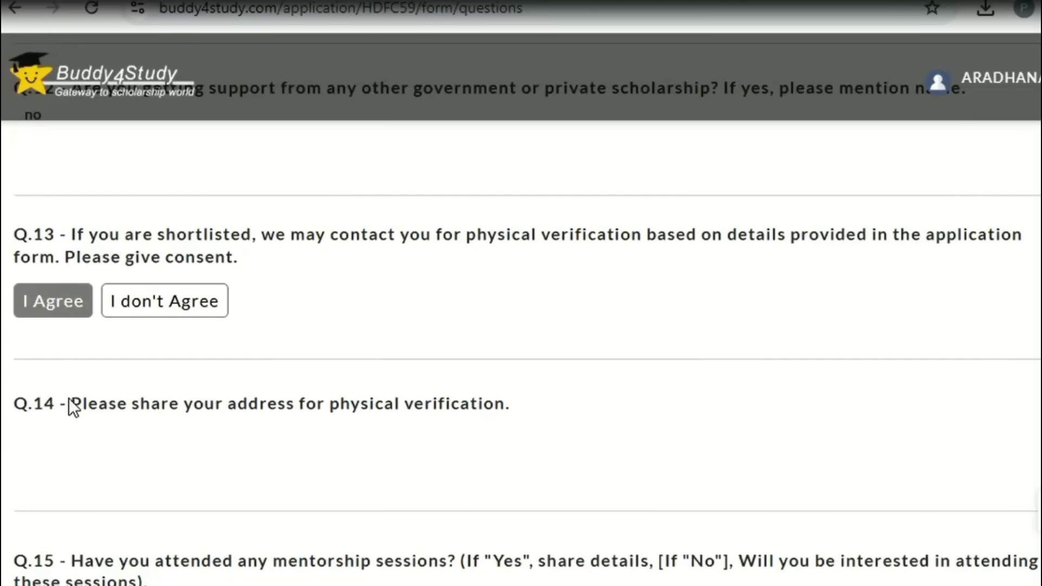
pyautogui.moveTo(82, 404); pyautogui.dragTo(279, 410)
pyautogui.moveTo(353, 412); pyautogui.dragTo(474, 419)
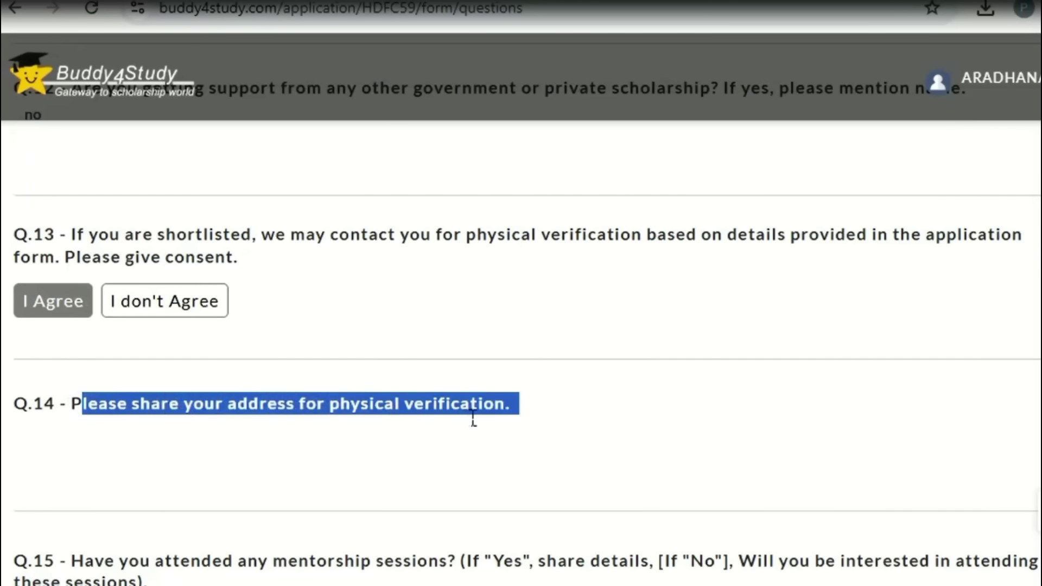
pyautogui.click(293, 469)
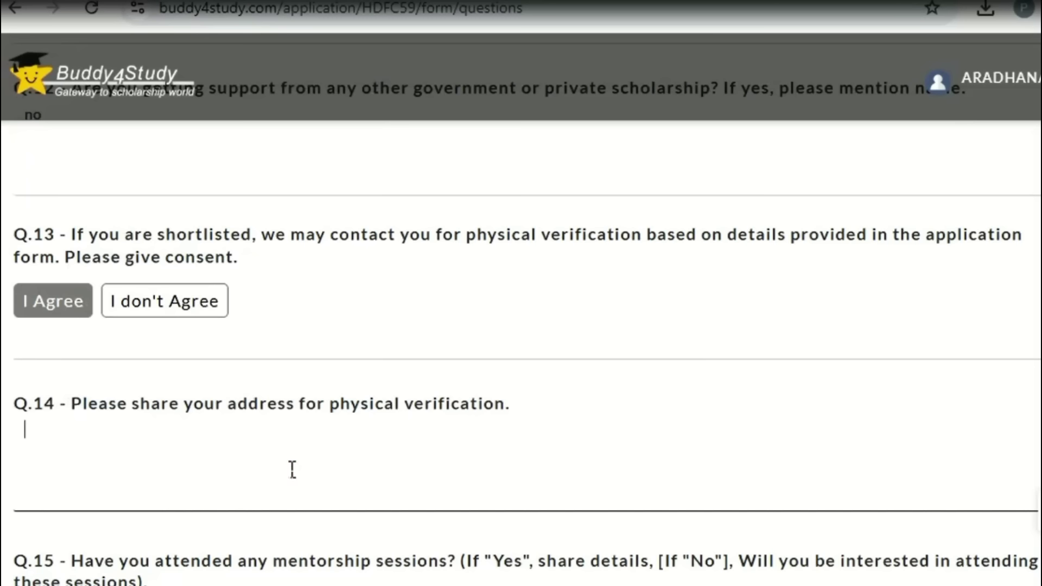
pyautogui.click(233, 562)
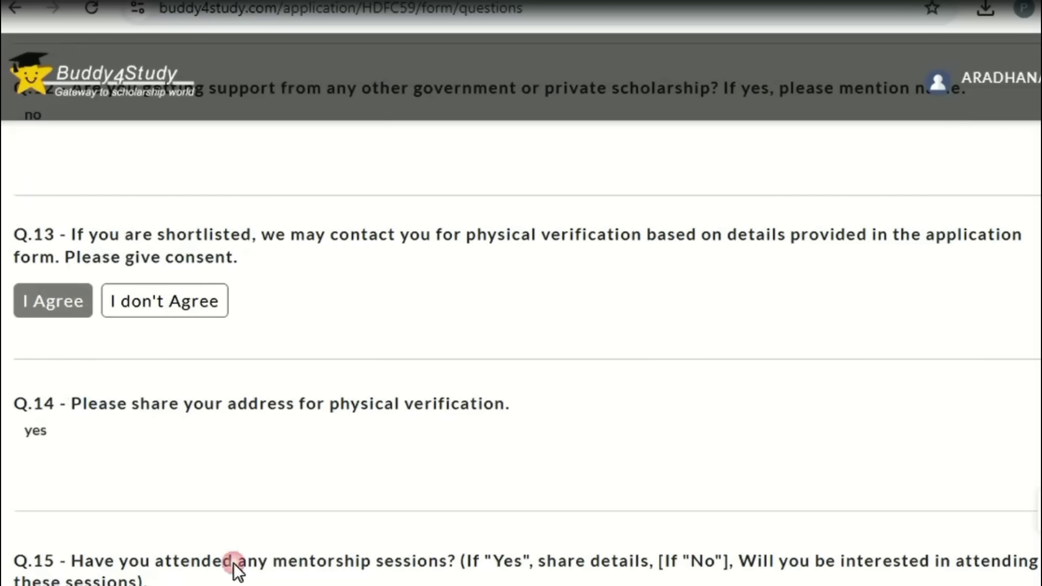
# - Answer Q.15 about attending mentorship sessions with "no"
pyautogui.moveTo(79, 339); pyautogui.dragTo(97, 341)
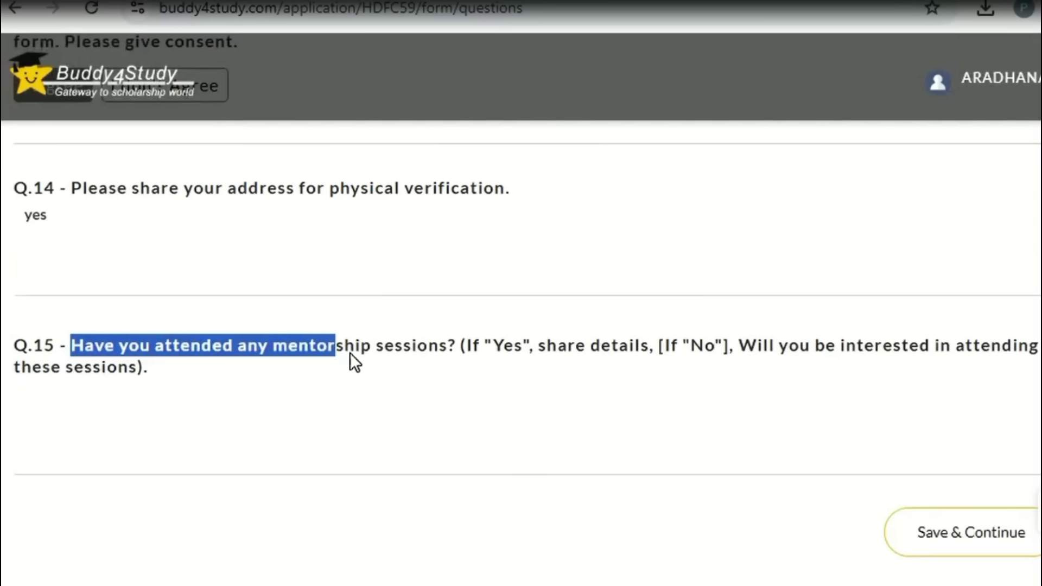
pyautogui.click(415, 357)
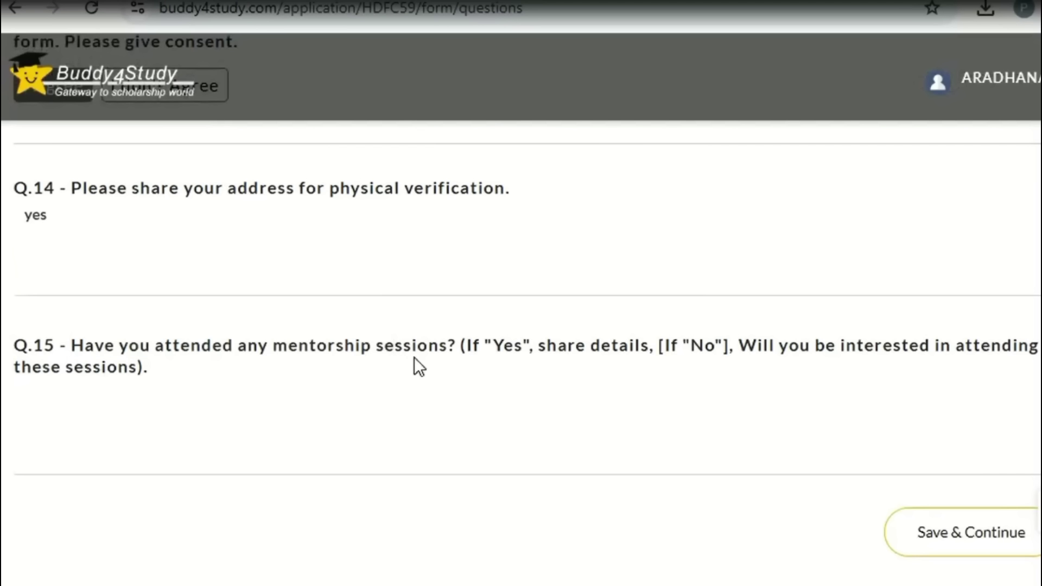
pyautogui.click(245, 429)
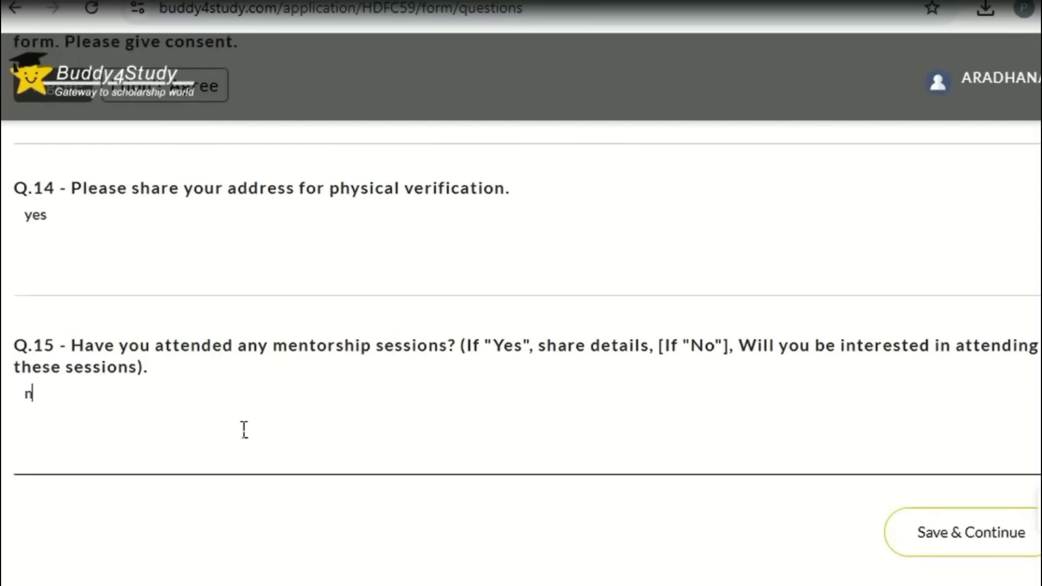
# - Save the question answers and close the save confirmation
pyautogui.scroll(-4, 489, 445)
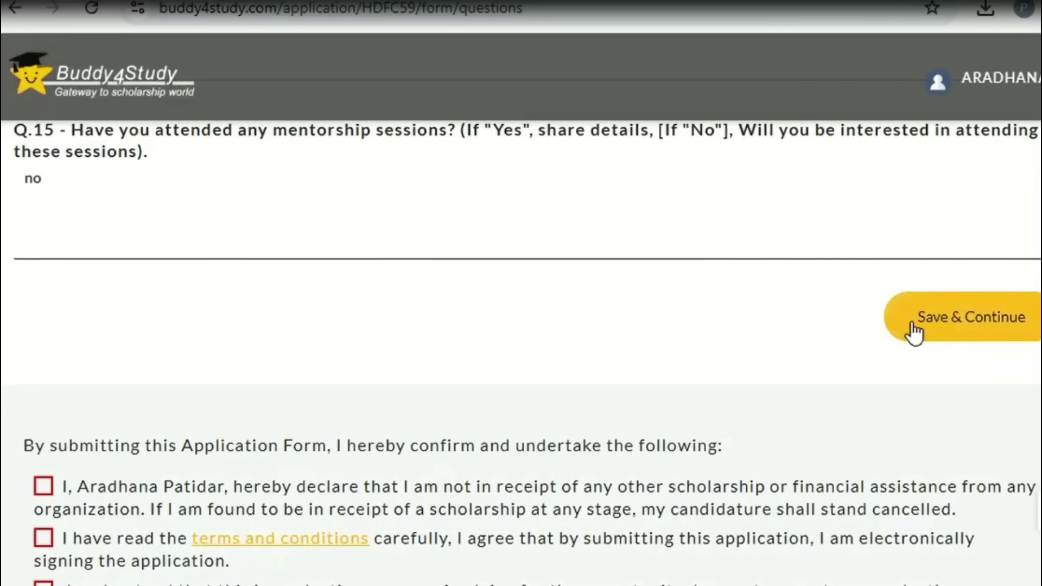
pyautogui.click(947, 336)
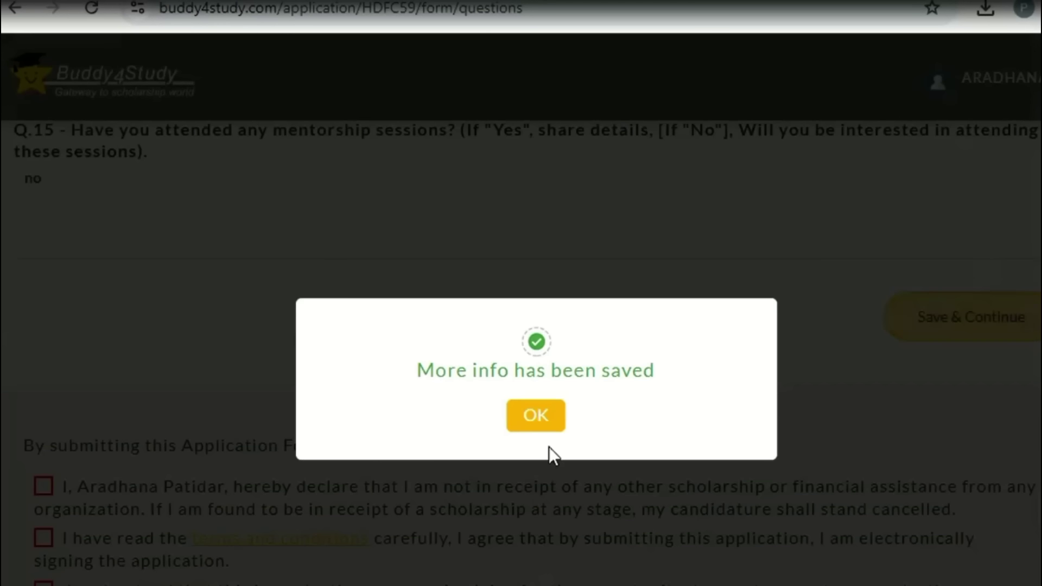
pyautogui.click(537, 417)
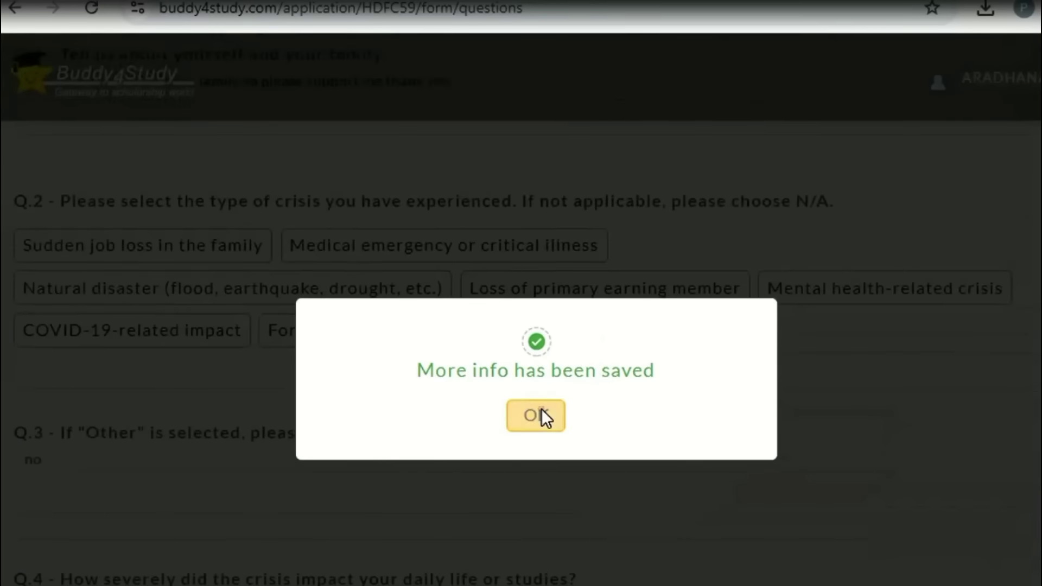
pyautogui.click(540, 416)
# - Accept the five declarations below the questions, from no other scholarship to information authorization, and proceed to the application summary
pyautogui.scroll(-7, 692, 485)
pyautogui.scroll(-20, 608, 462)
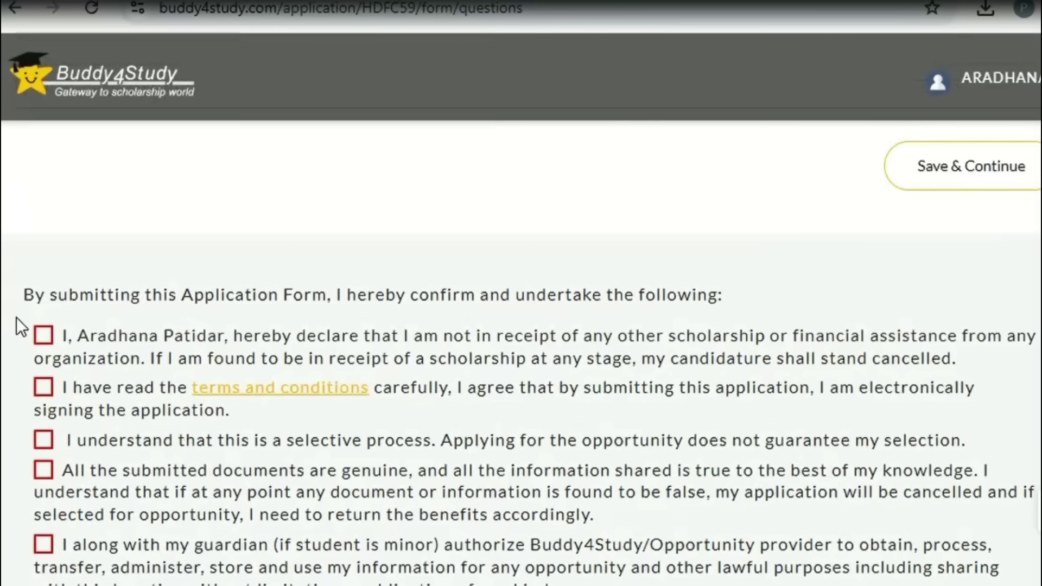
pyautogui.click(44, 337)
pyautogui.click(42, 388)
pyautogui.click(44, 441)
pyautogui.click(42, 470)
pyautogui.click(44, 546)
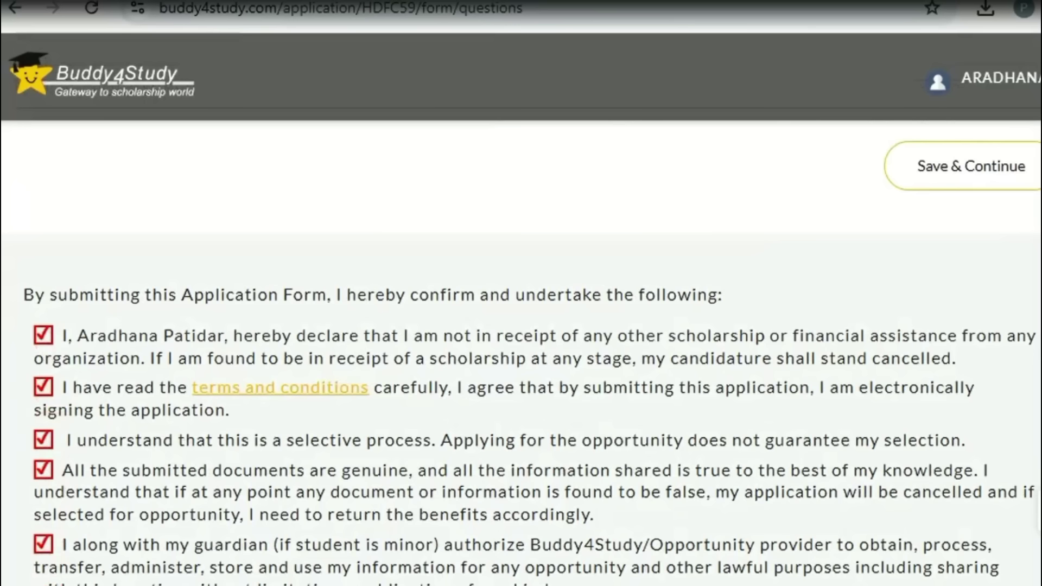
pyautogui.scroll(-3, 177, 327)
pyautogui.click(535, 578)
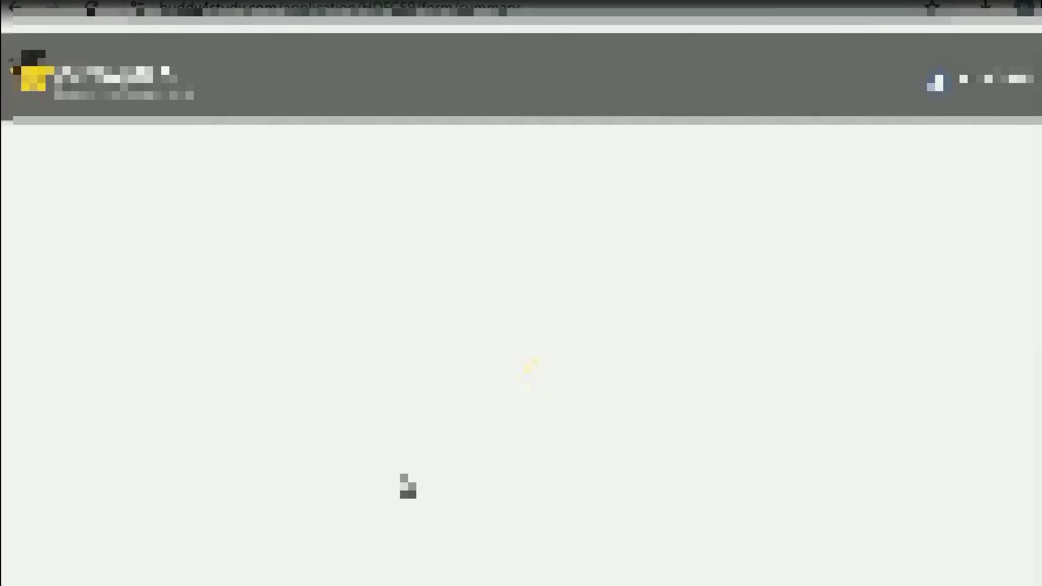
# - Review the application summary through to its end and submit the scholarship application
pyautogui.scroll(-15, 594, 383)
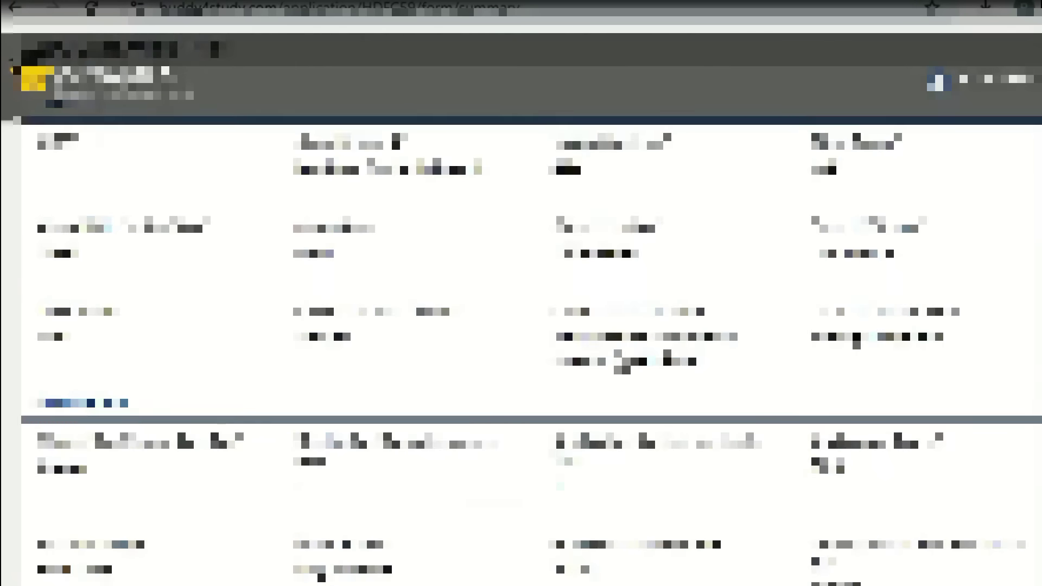
pyautogui.scroll(-8, 624, 387)
pyautogui.scroll(6, 630, 401)
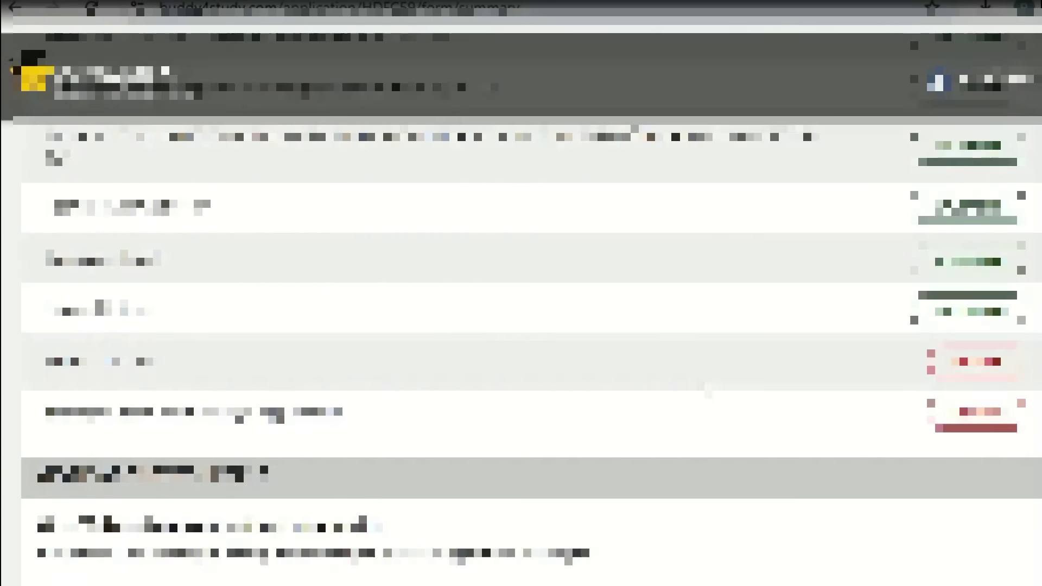
pyautogui.scroll(-5, 562, 426)
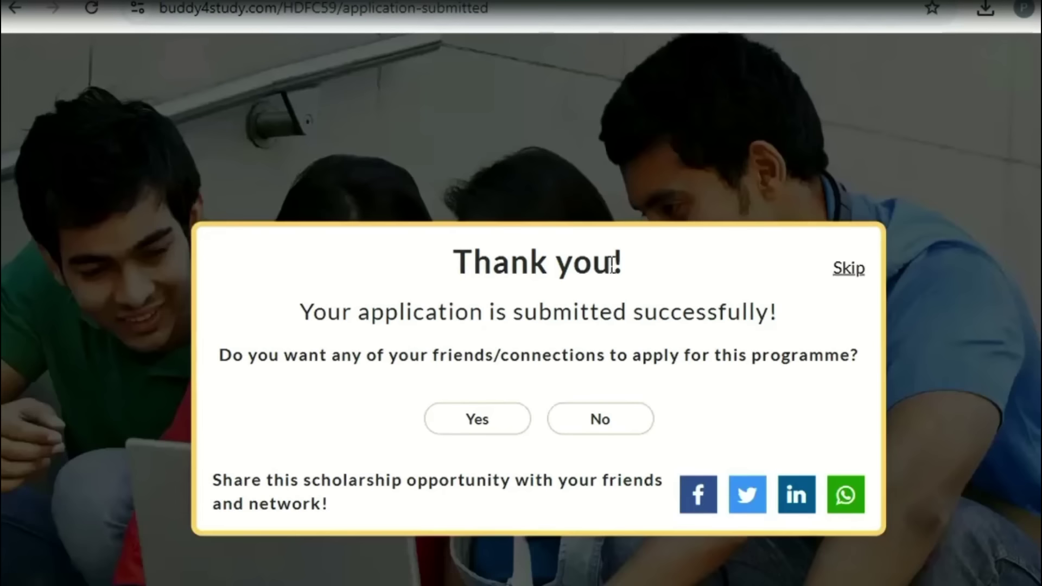
pyautogui.moveTo(454, 261); pyautogui.dragTo(612, 261)
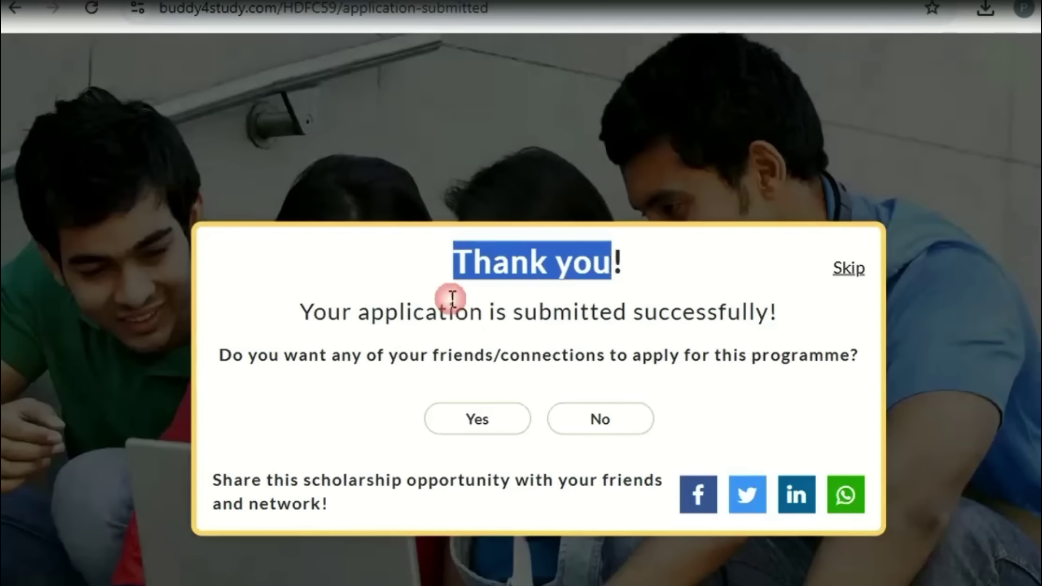
pyautogui.moveTo(312, 311); pyautogui.dragTo(850, 350)
pyautogui.click(594, 480)
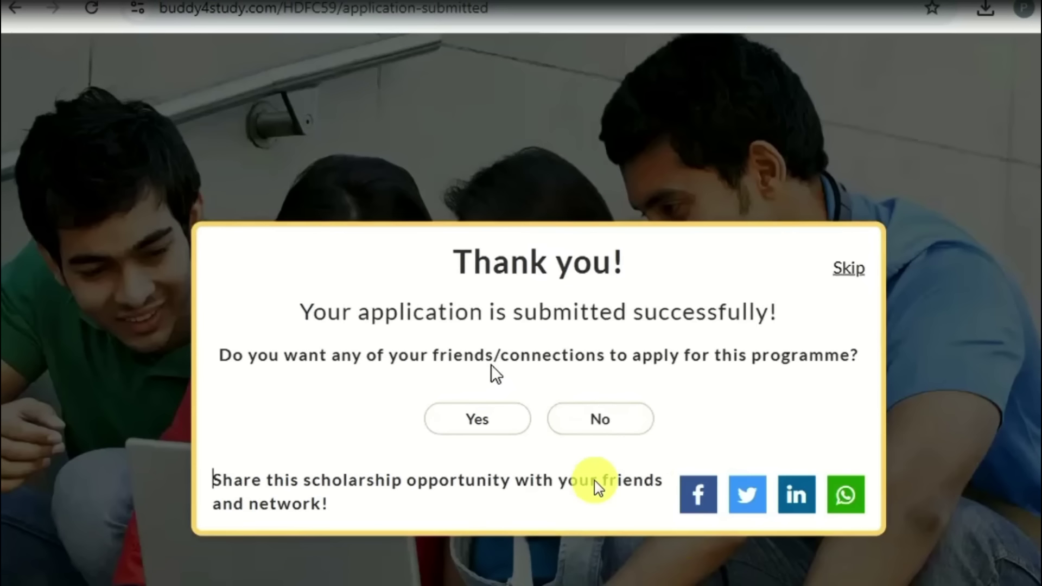